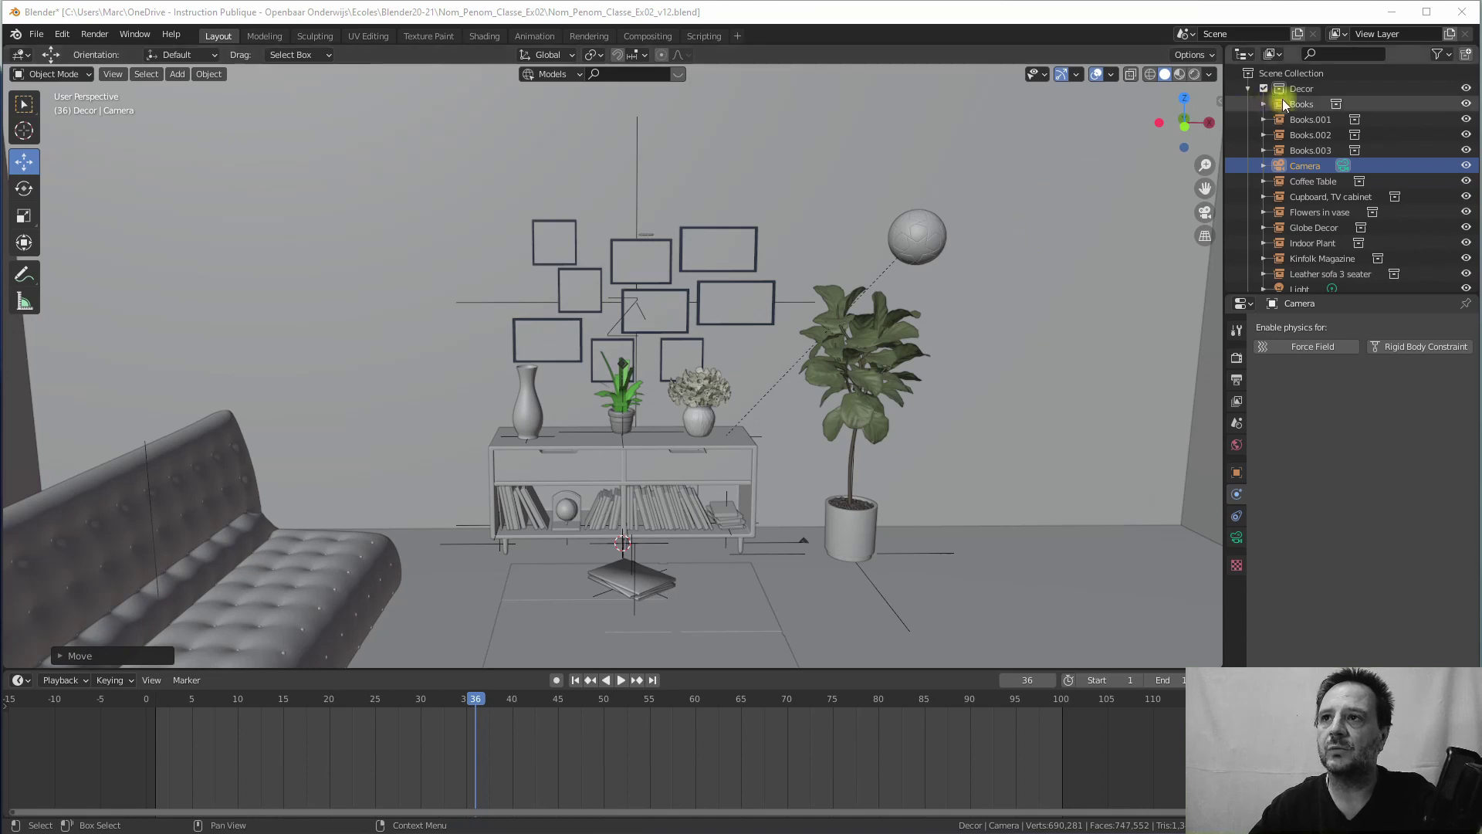
Step: Delete the existing camera from the Decor collection
{"action": "left_click", "coordinate": [1248, 88]}
{"action": "left_click", "coordinate": [1249, 89]}
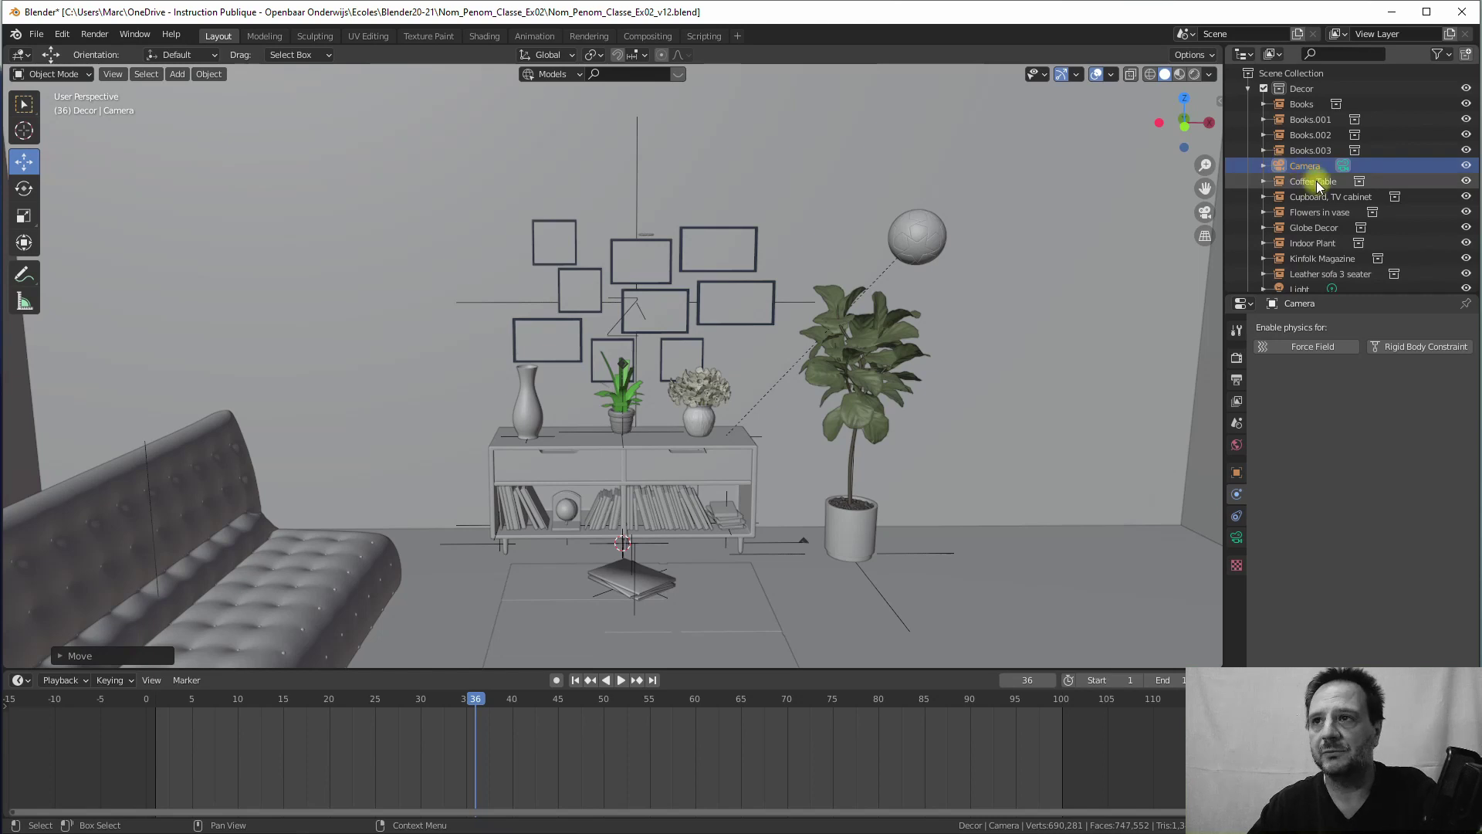
{"action": "right_click", "coordinate": [1294, 164]}
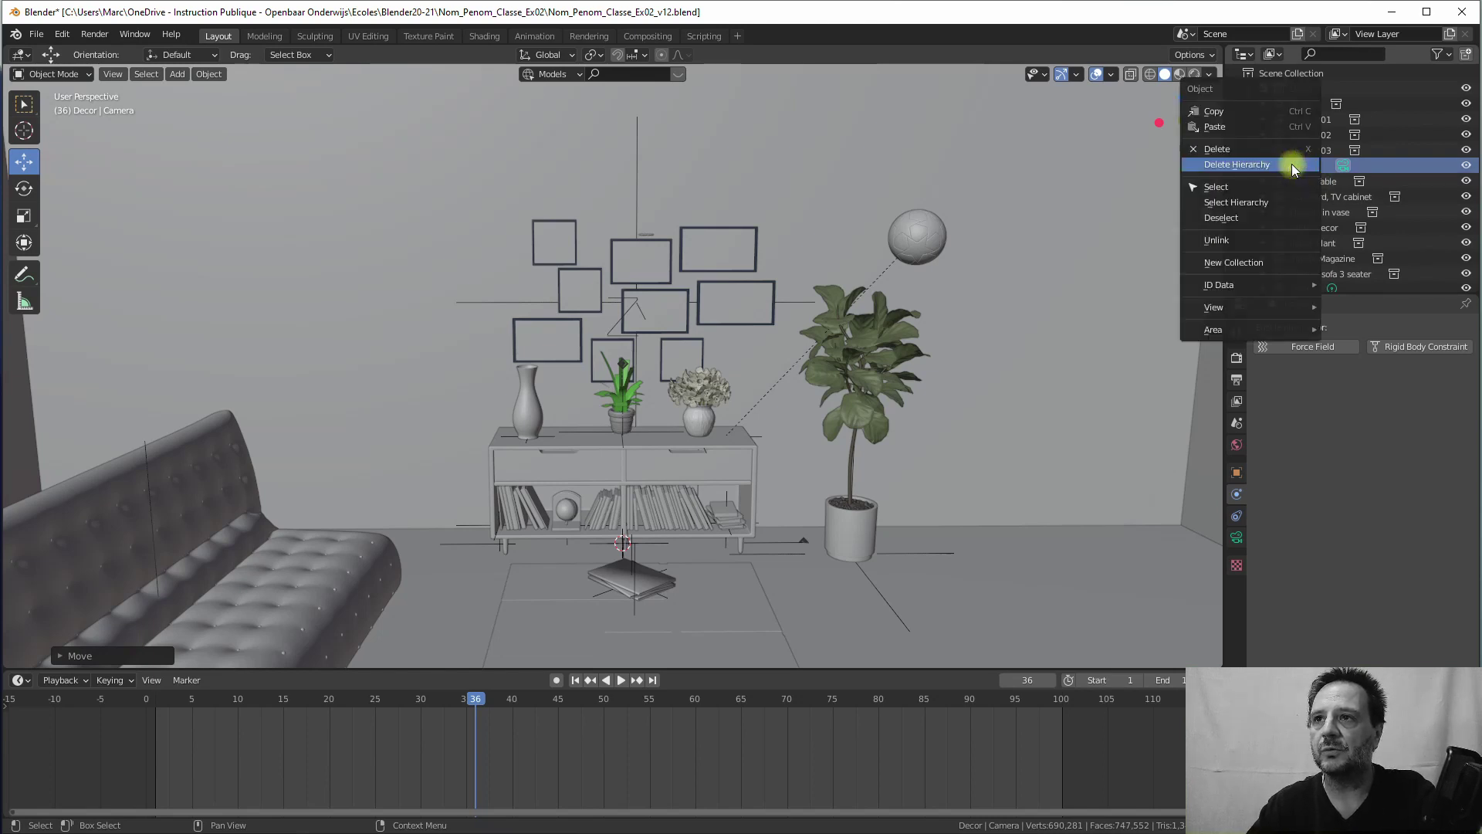
{"action": "left_click", "coordinate": [1226, 149]}
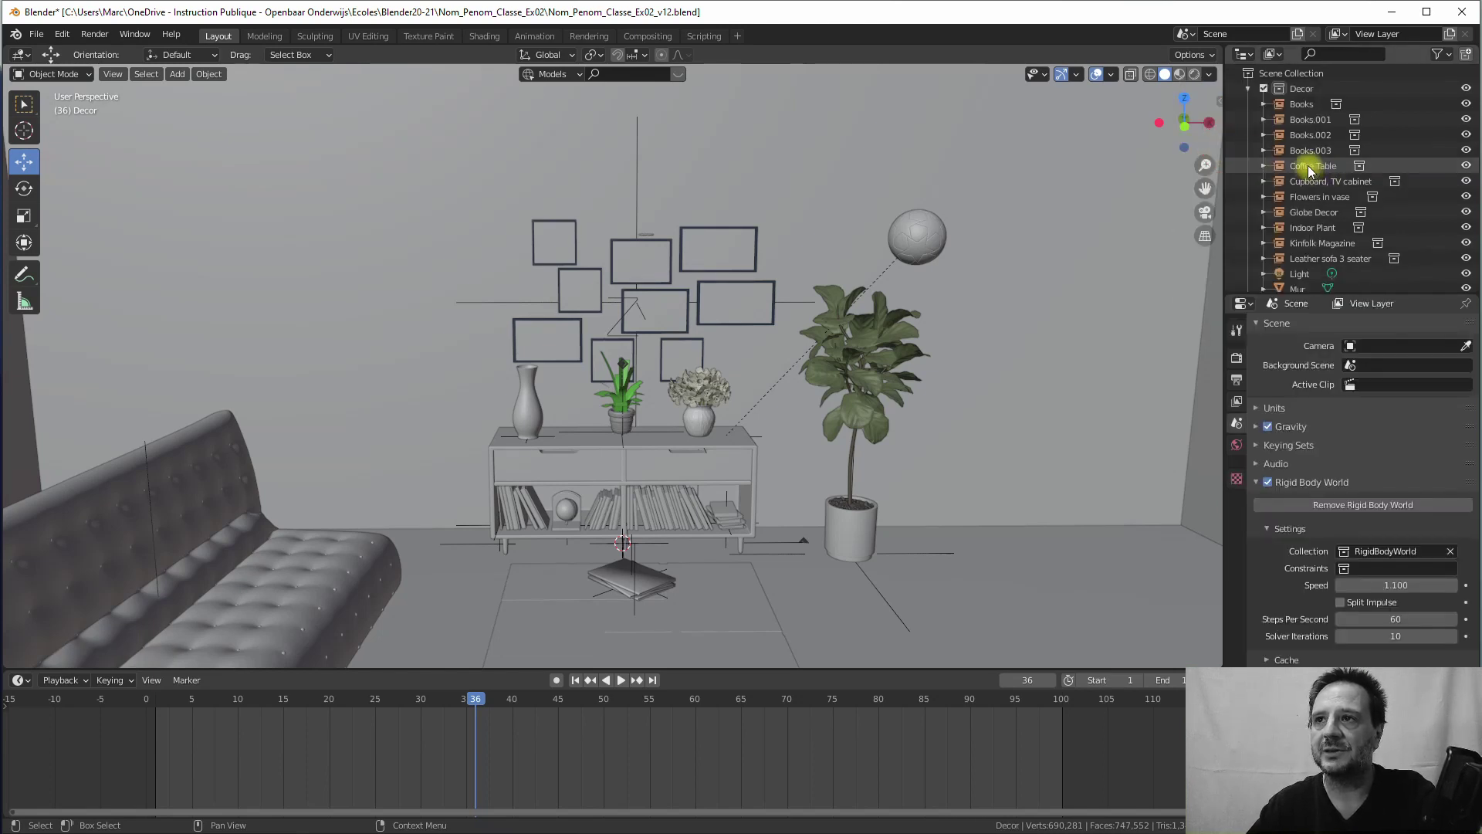
{"action": "left_click", "coordinate": [1249, 90]}
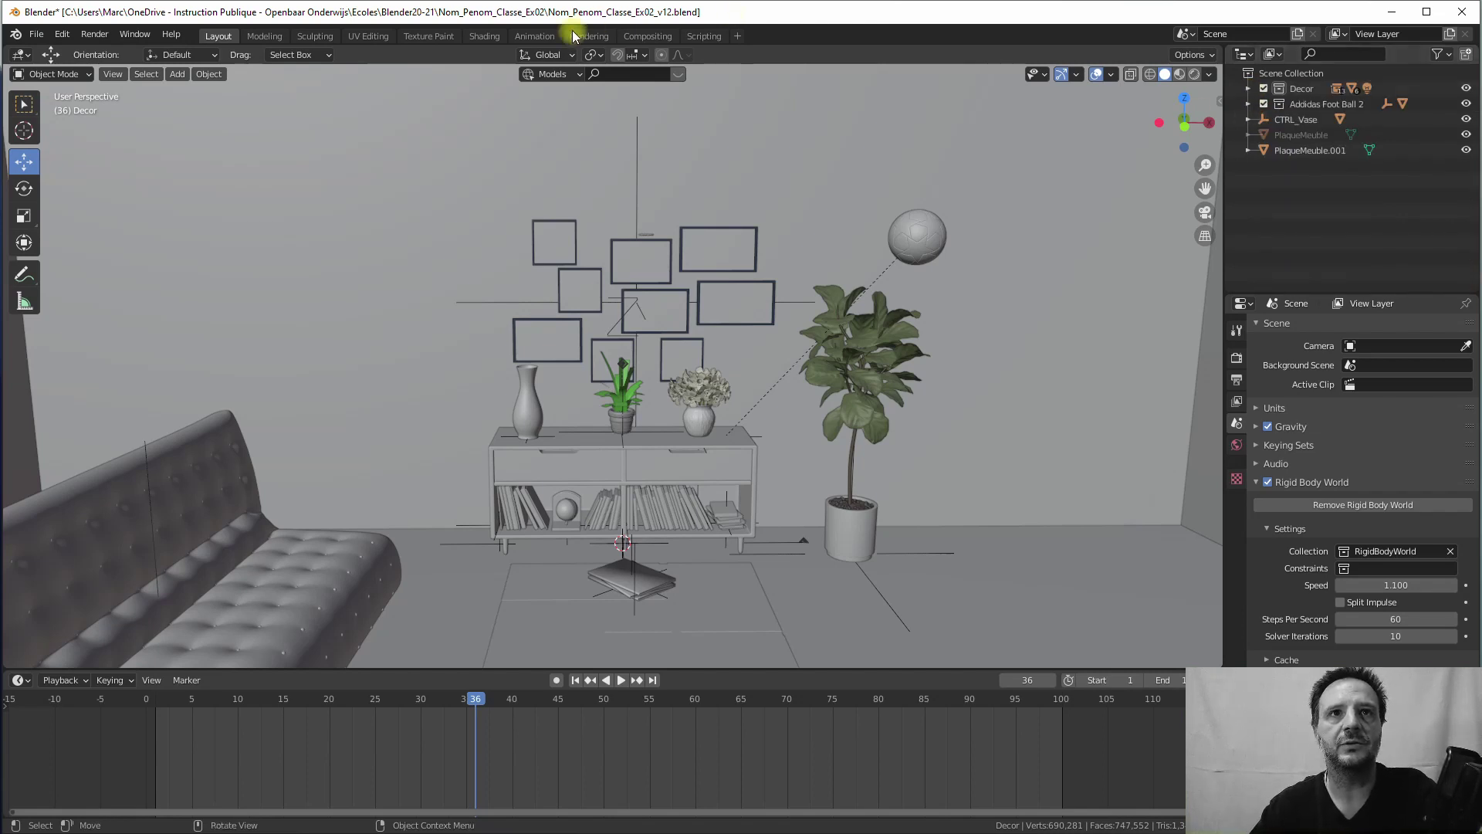
Step: Append the Camera and Text objects from the NOM_Prenom_Classe_Ex00.blend file
{"action": "left_click", "coordinate": [34, 33]}
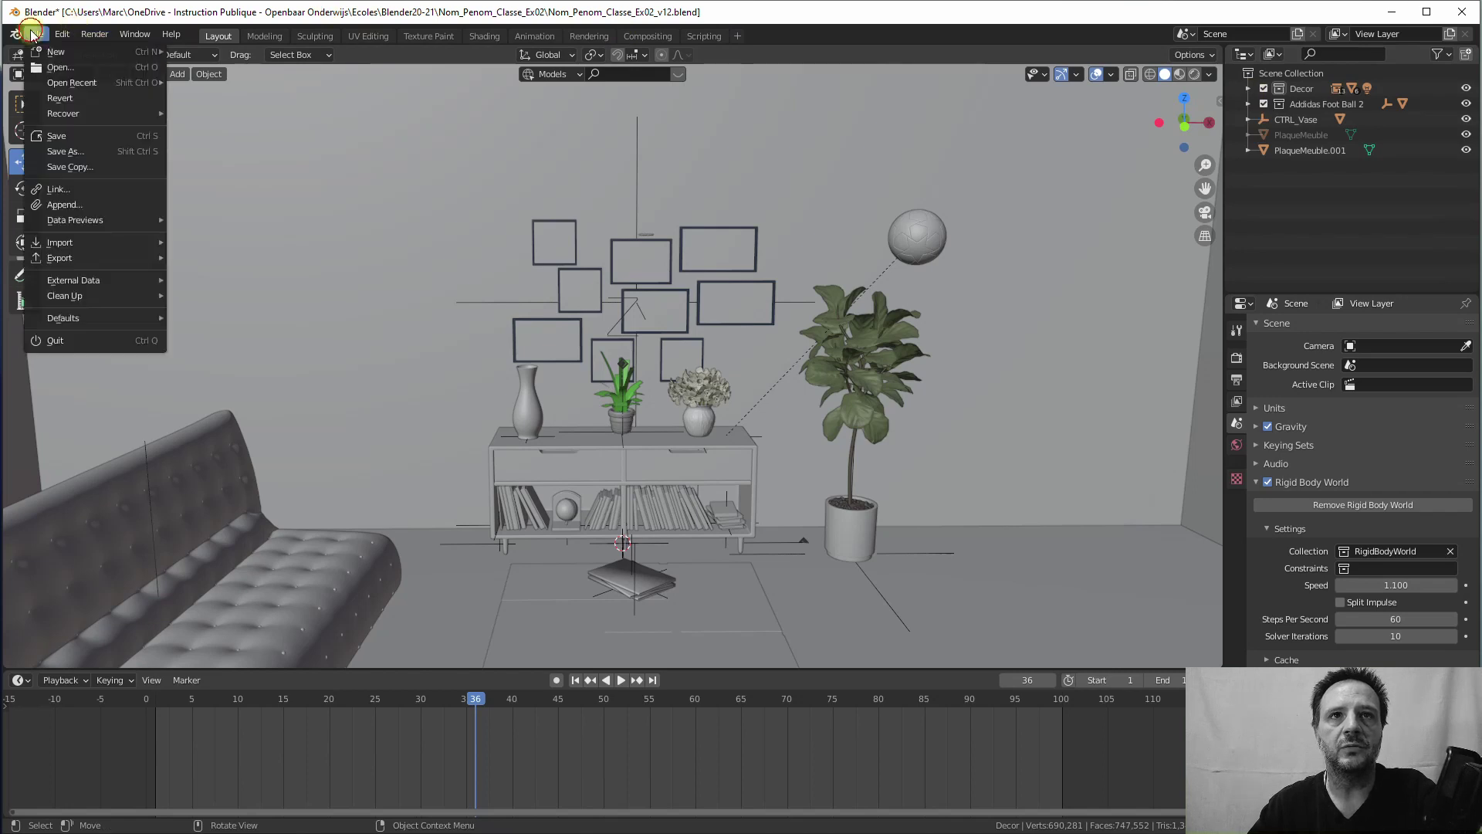
{"action": "left_click", "coordinate": [65, 204]}
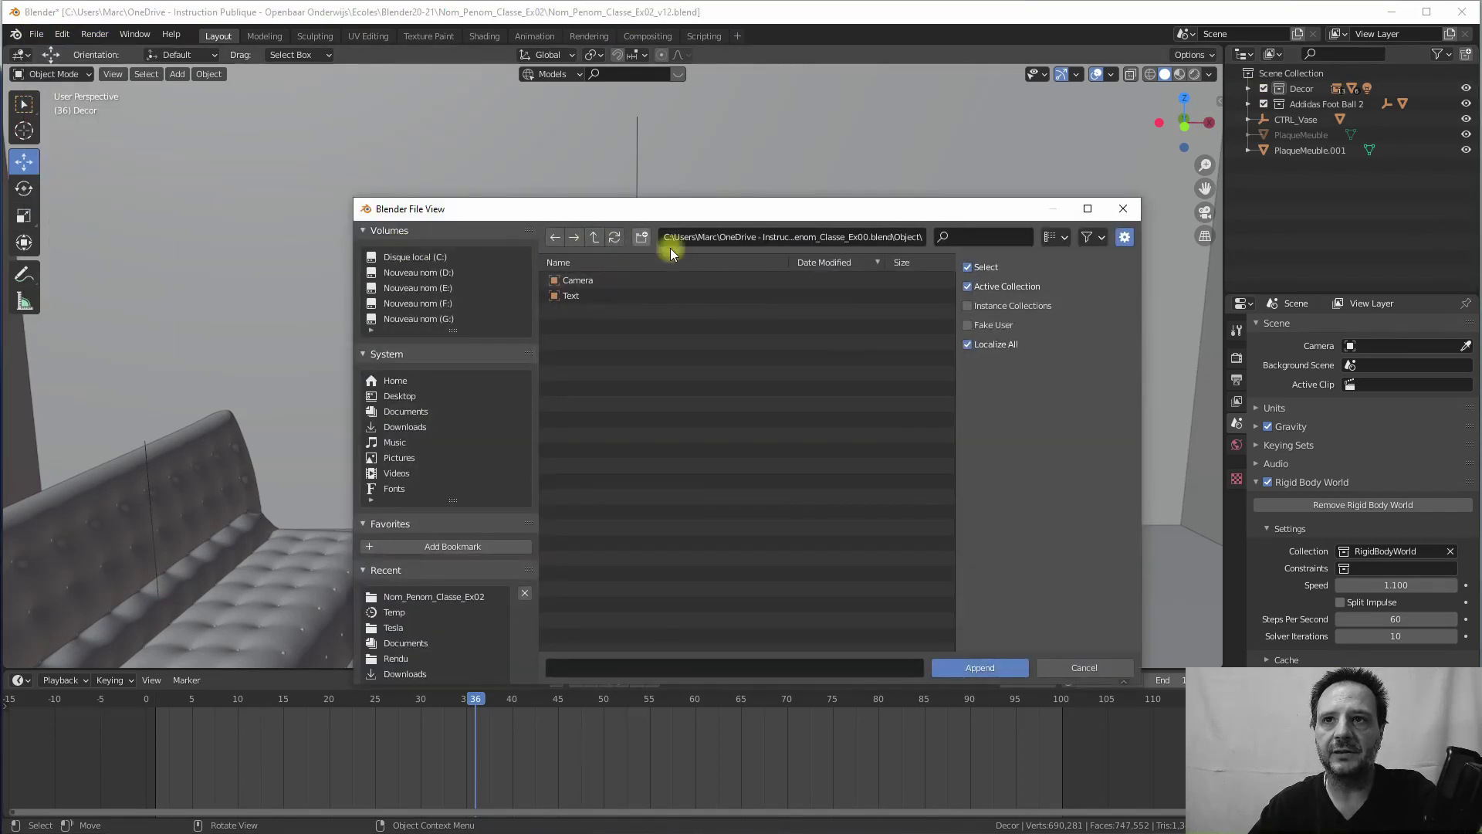
{"action": "left_click", "coordinate": [594, 237]}
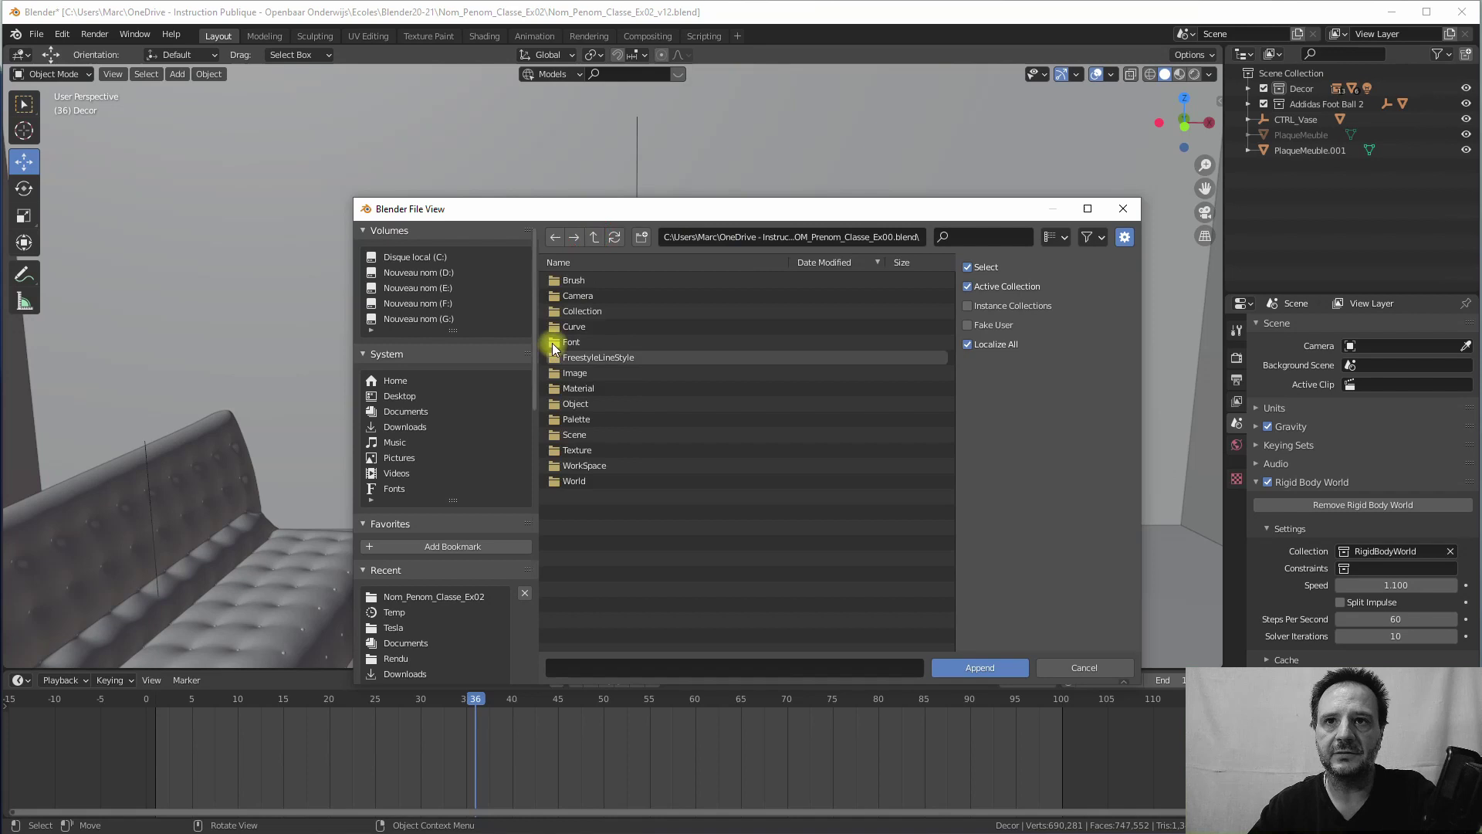
{"action": "left_click", "coordinate": [594, 237]}
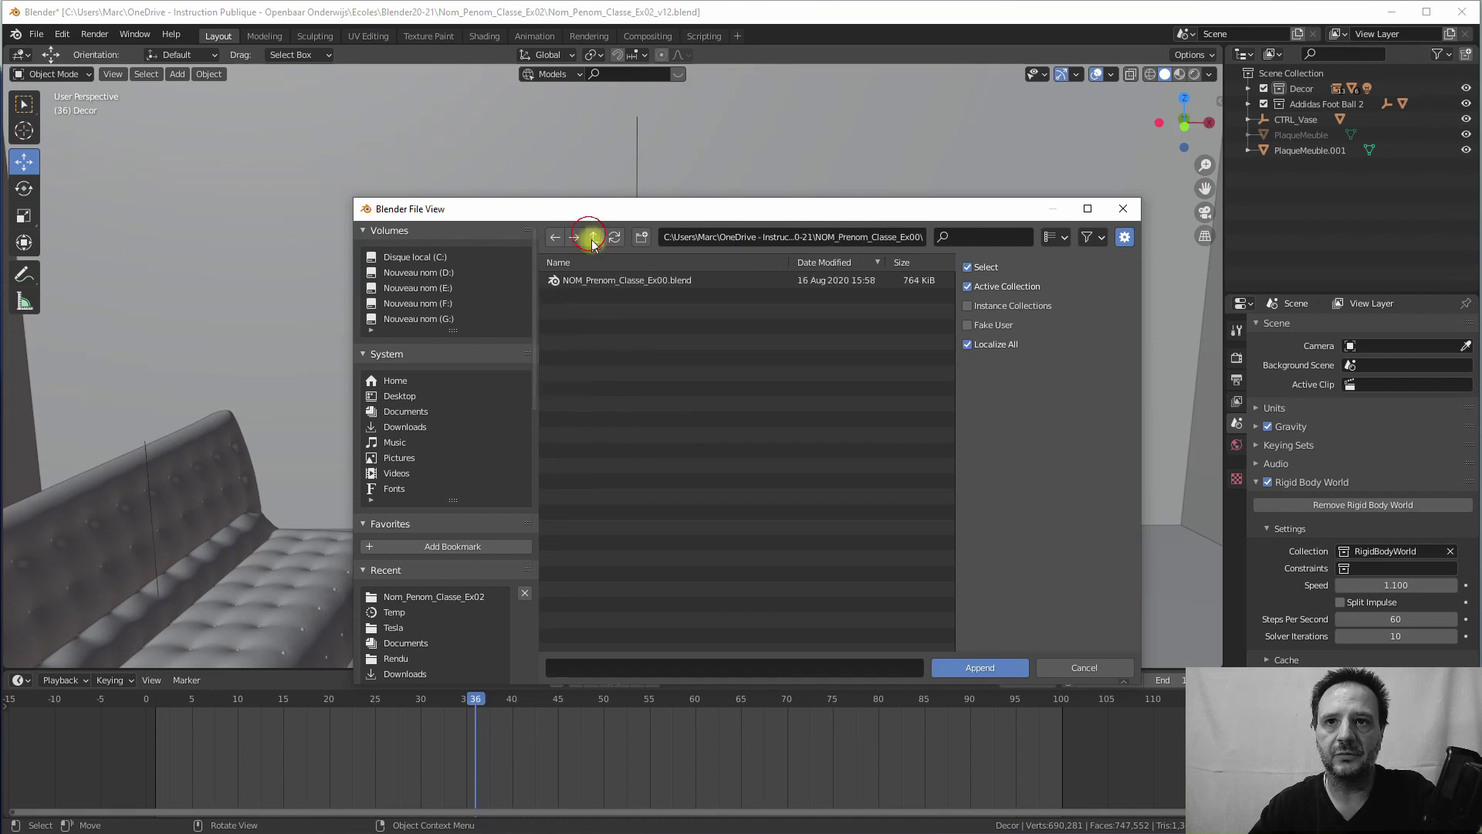
{"action": "left_click", "coordinate": [610, 280]}
{"action": "left_click", "coordinate": [977, 663]}
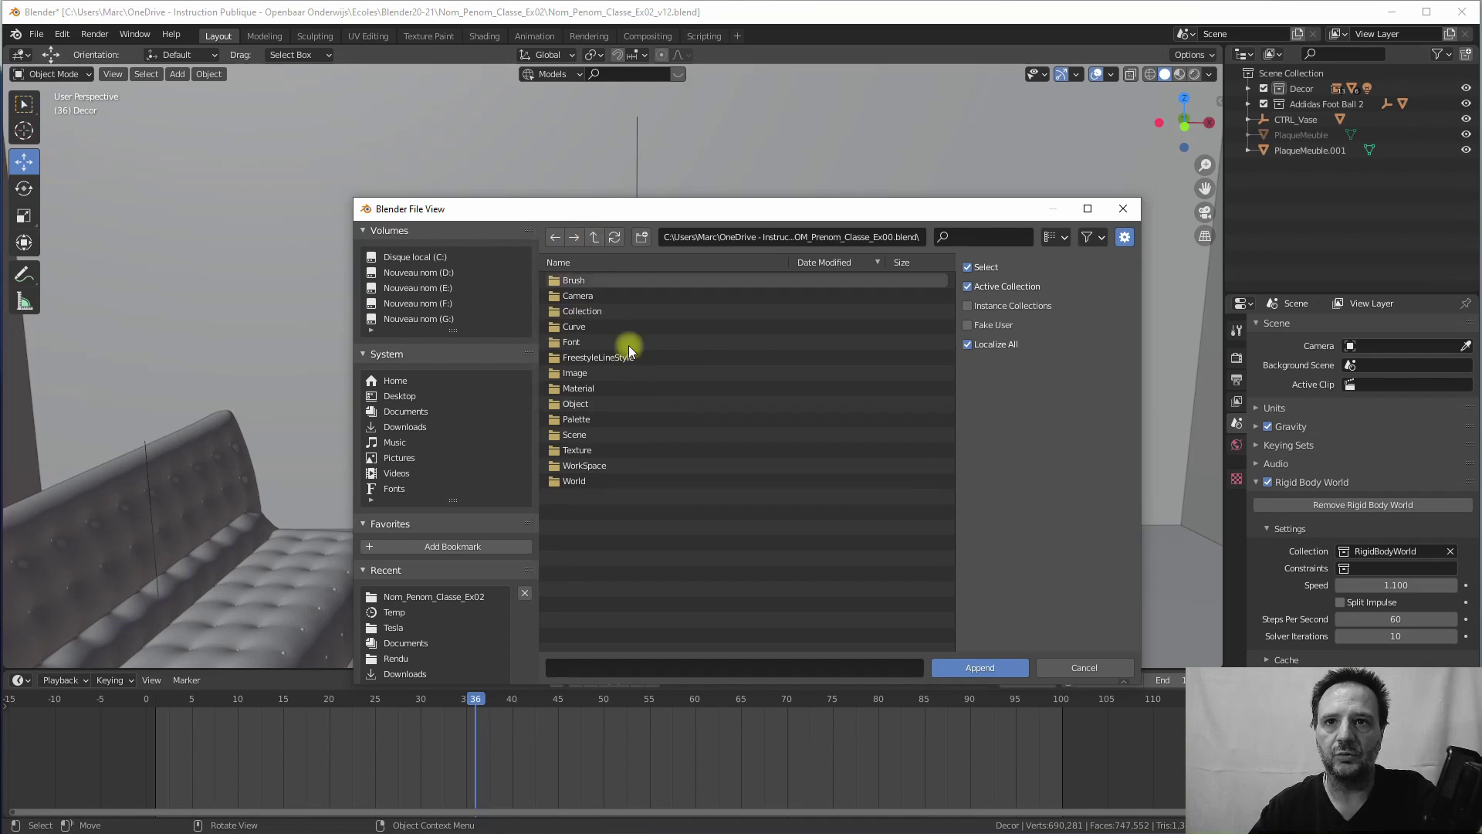
{"action": "double_click", "coordinate": [575, 402]}
{"action": "left_click_drag", "start_coordinate": [597, 316], "coordinate": [572, 285]}
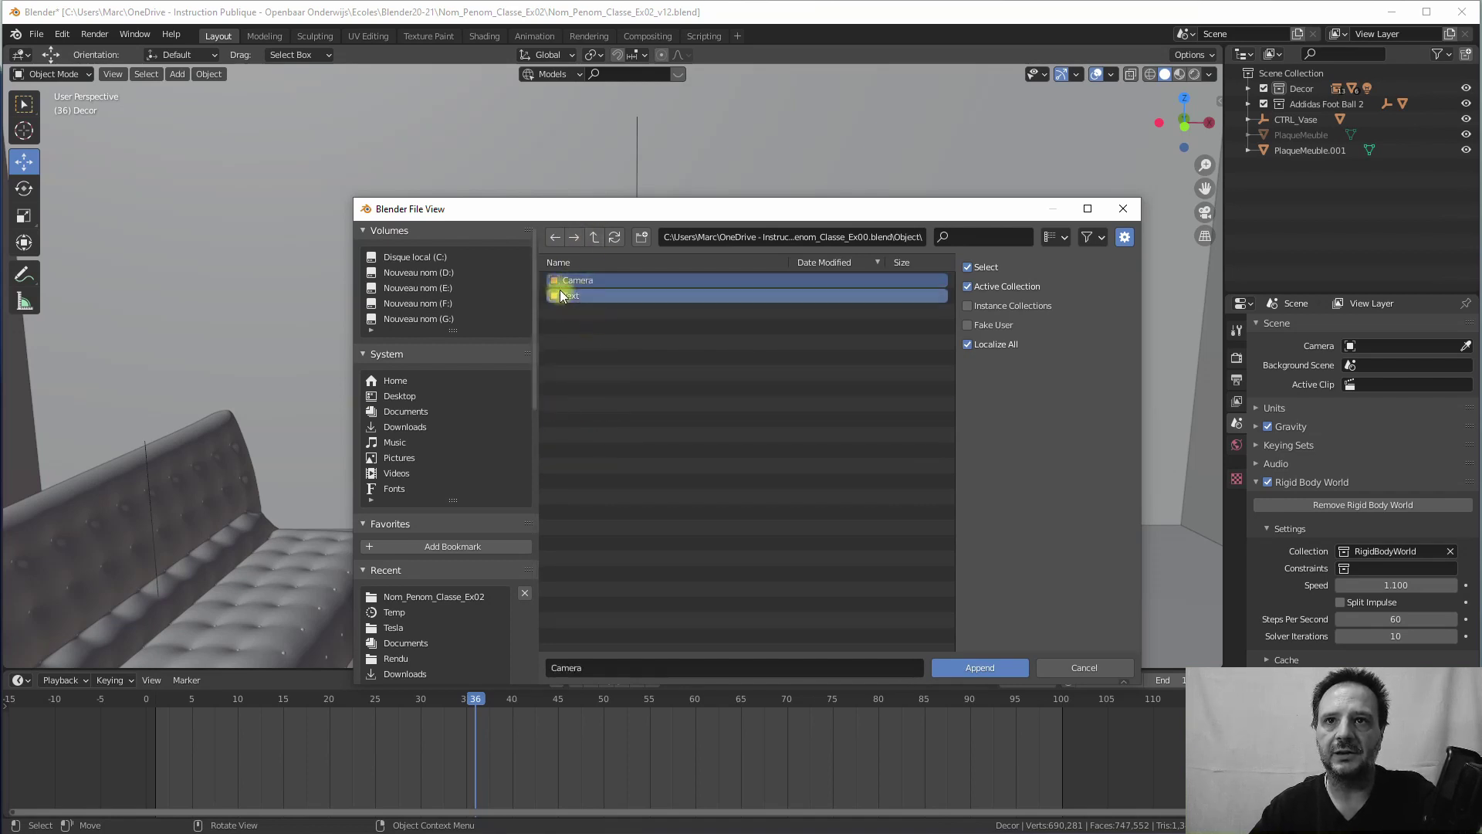
{"action": "left_click", "coordinate": [974, 668]}
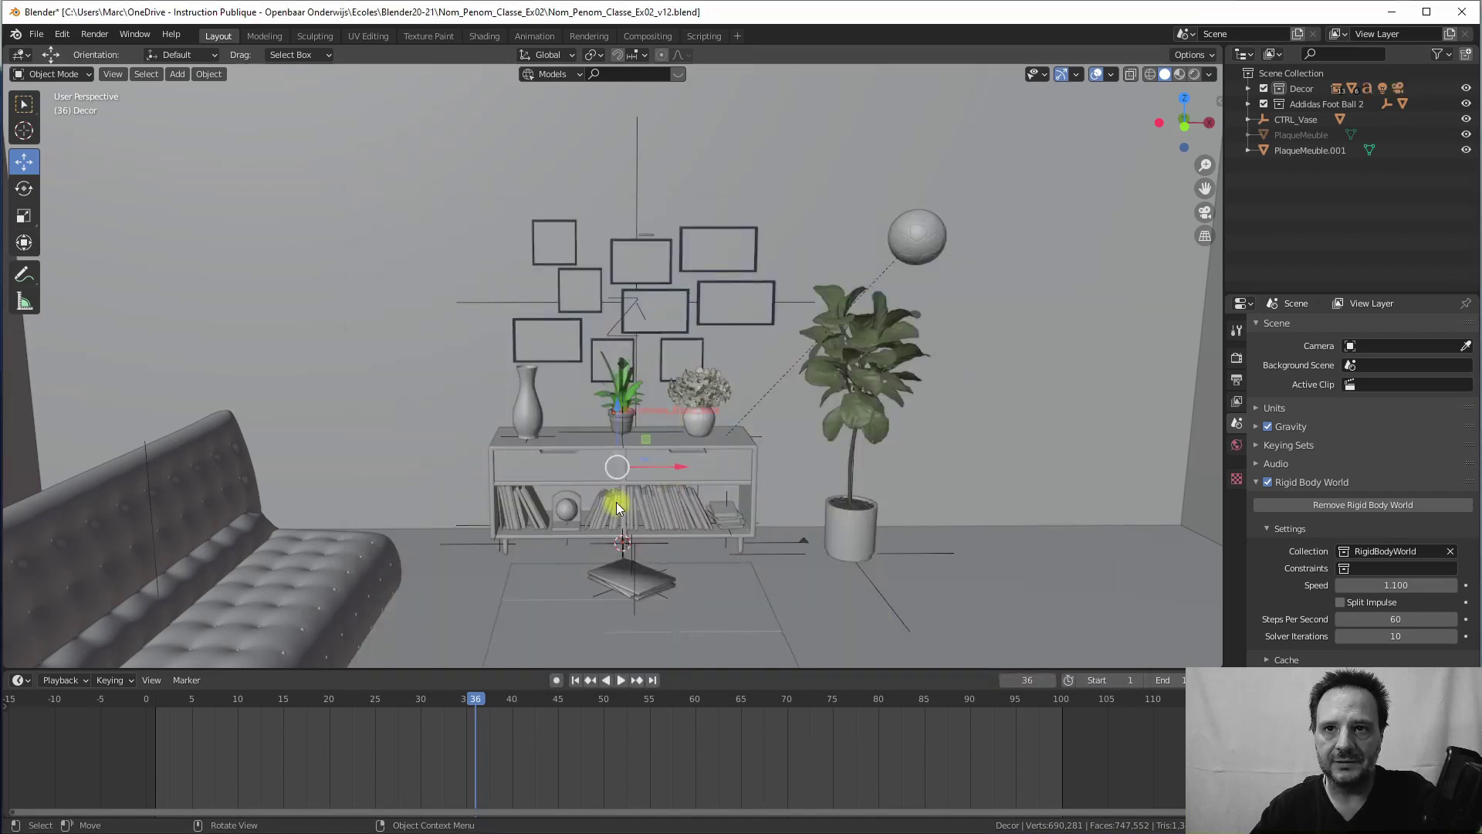
Step: Move the appended camera out of the Decor collection into the Scene Collection
{"action": "left_click", "coordinate": [1248, 89]}
{"action": "left_click_drag", "start_coordinate": [1302, 170], "coordinate": [1276, 79]}
{"action": "left_click", "coordinate": [1248, 88]}
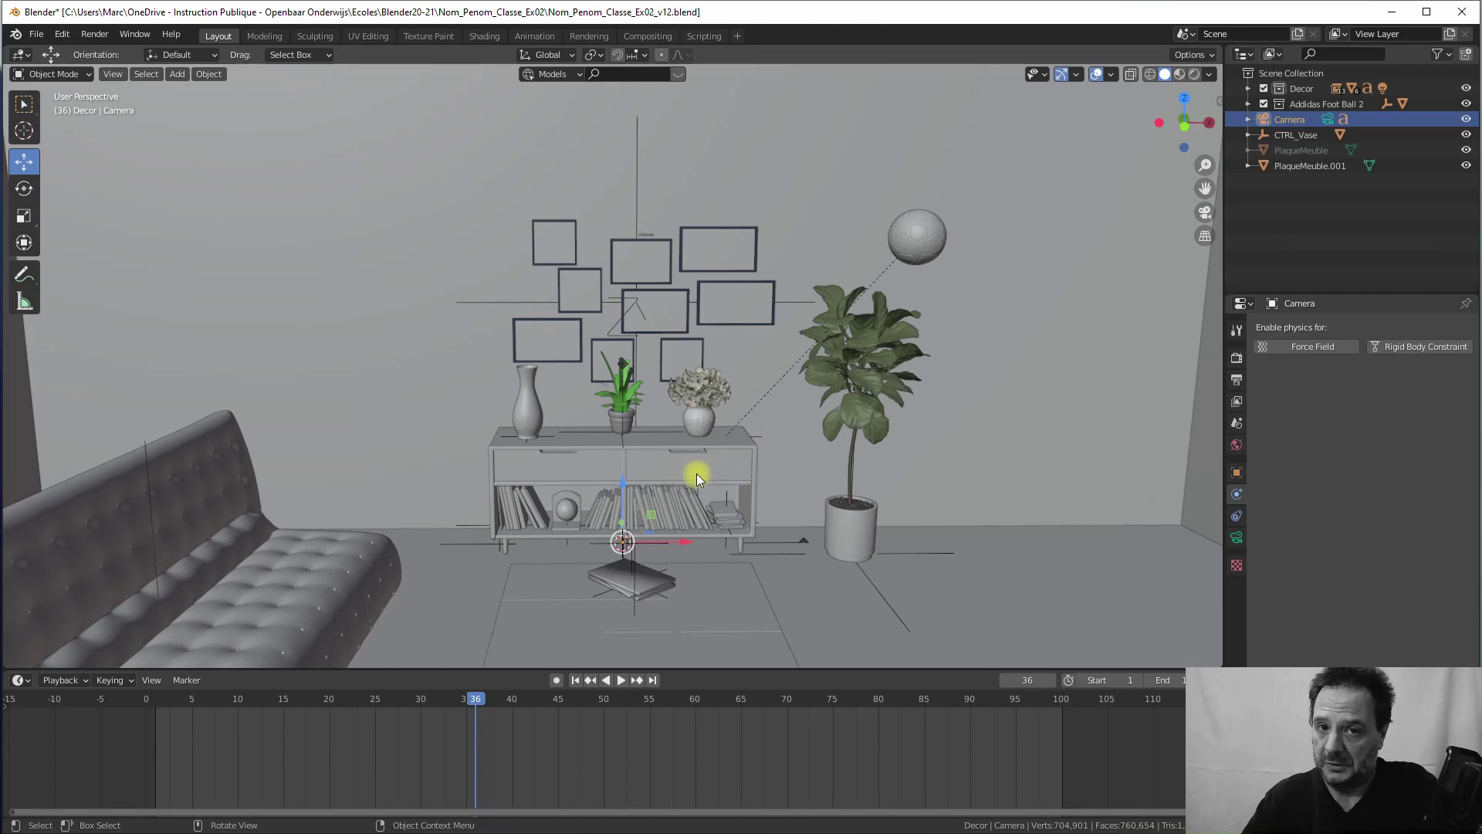
Step: Raise the camera along the Z axis to a height of about 1.06 m
{"action": "left_click_drag", "start_coordinate": [546, 433], "coordinate": [655, 503]}
{"action": "middle_click_drag", "start_coordinate": [655, 503], "coordinate": [588, 491]}
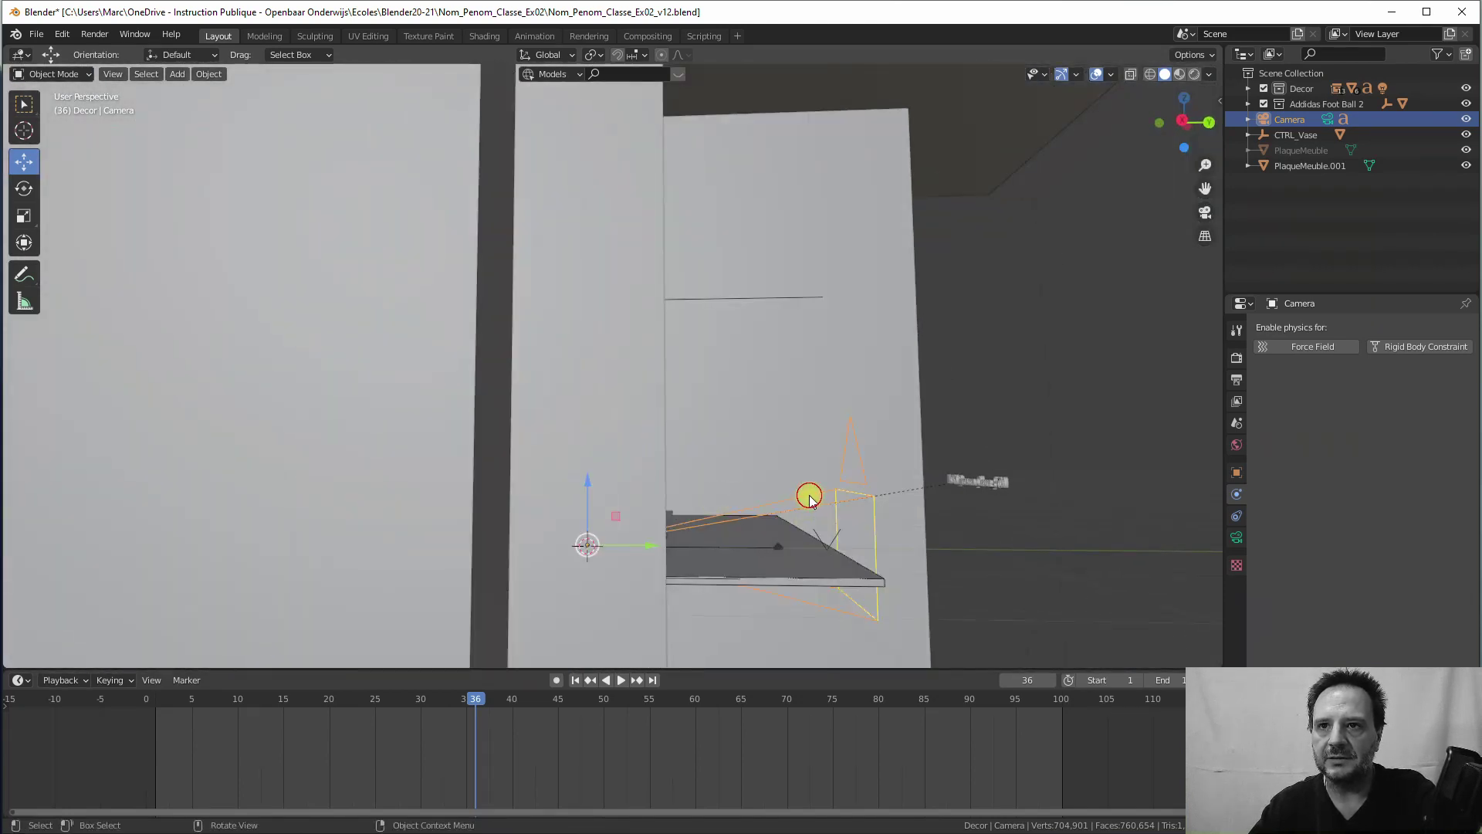
{"action": "left_click", "coordinate": [703, 511]}
{"action": "left_click", "coordinate": [767, 502]}
{"action": "key", "text": "g"}
{"action": "key", "text": "z"}
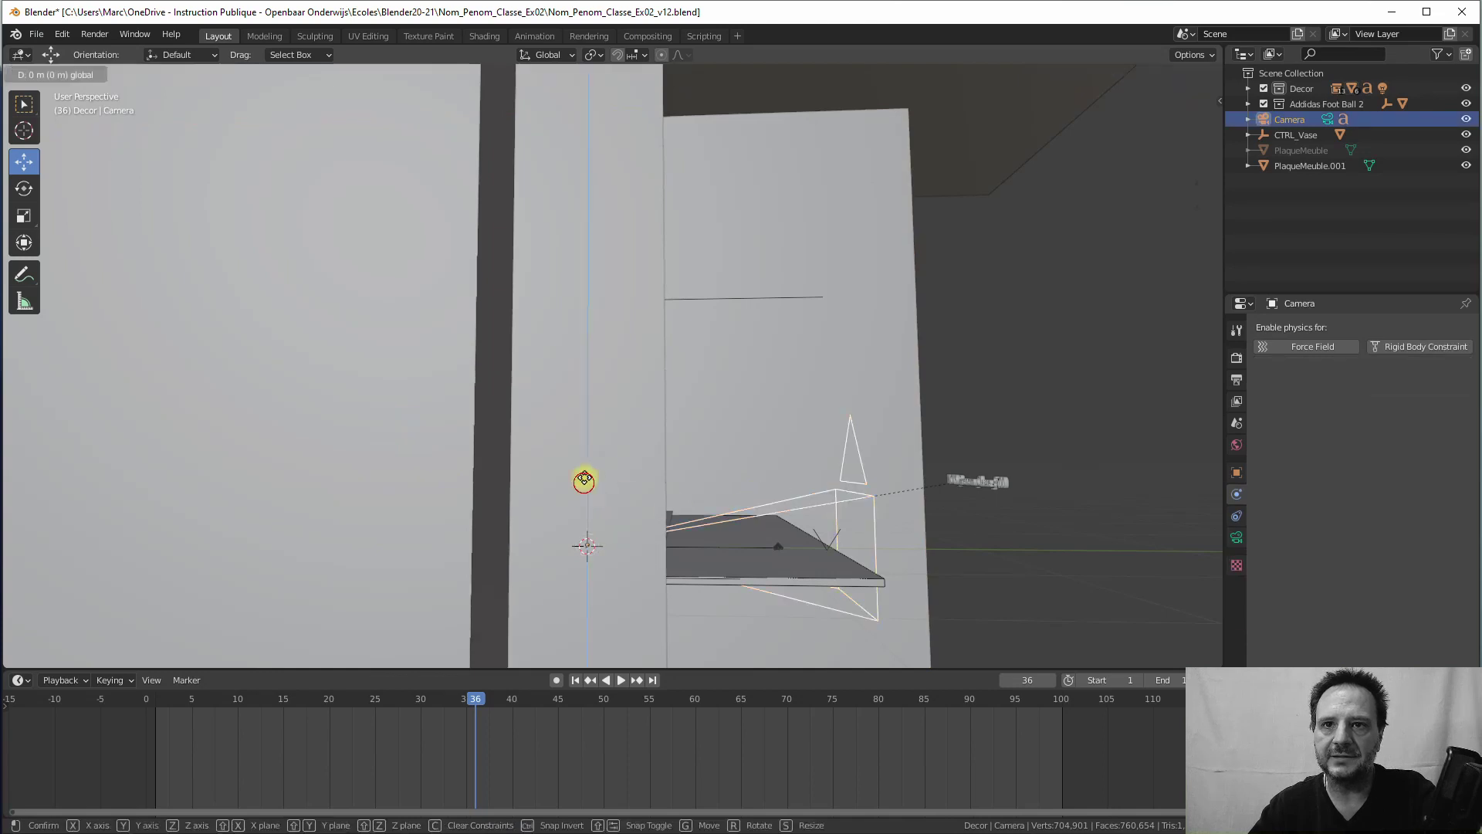
{"action": "left_click", "coordinate": [609, 305]}
Step: Move the camera back from the cupboard along the Y axis to about -4.77 m
{"action": "key", "text": "g"}
{"action": "left_click", "coordinate": [309, 346]}
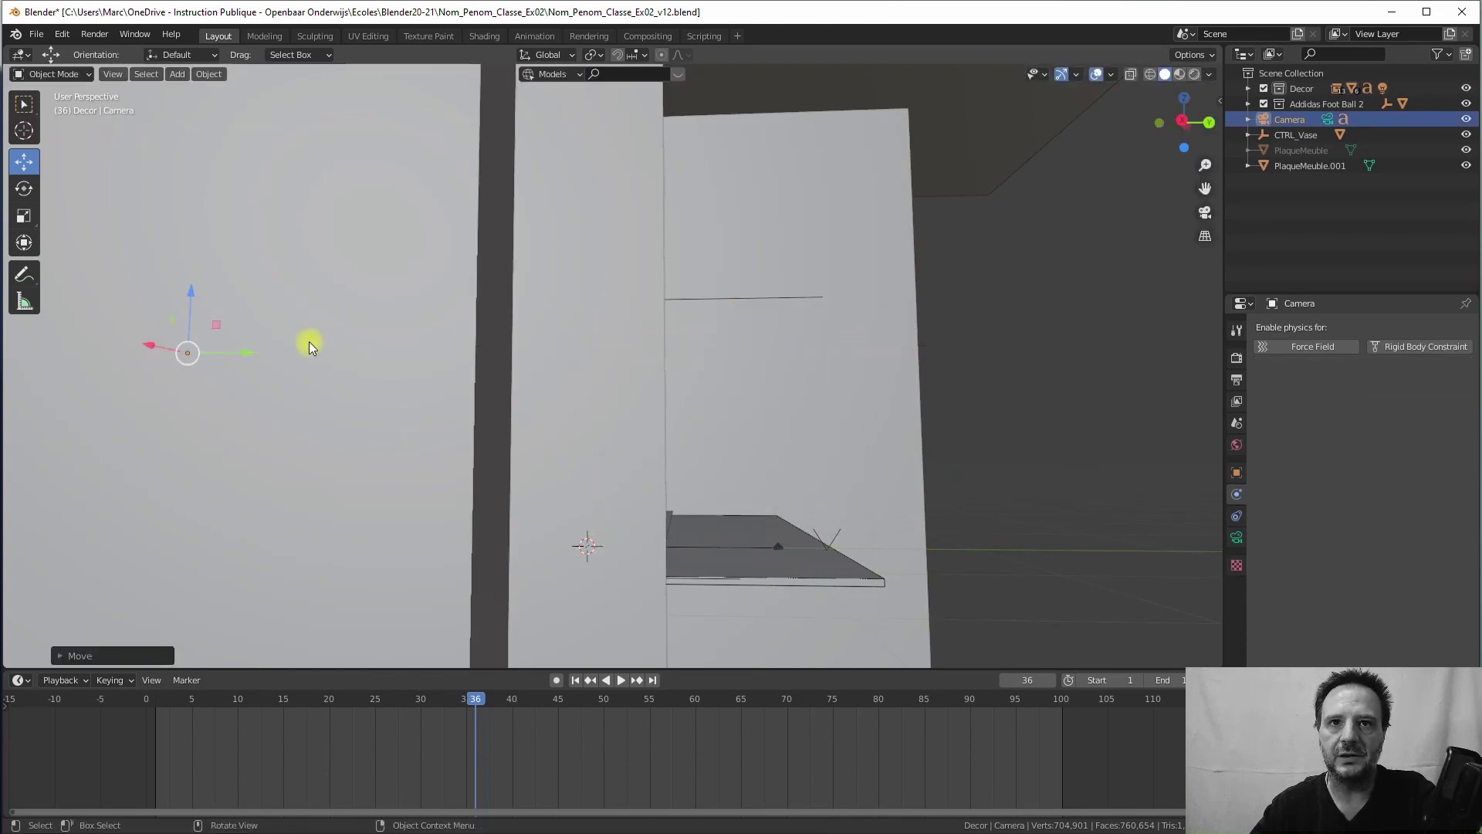
{"action": "scroll", "coordinate": [308, 347], "scroll_direction": "down", "scroll_amount": 7}
{"action": "key", "text": "g"}
{"action": "key", "text": "y"}
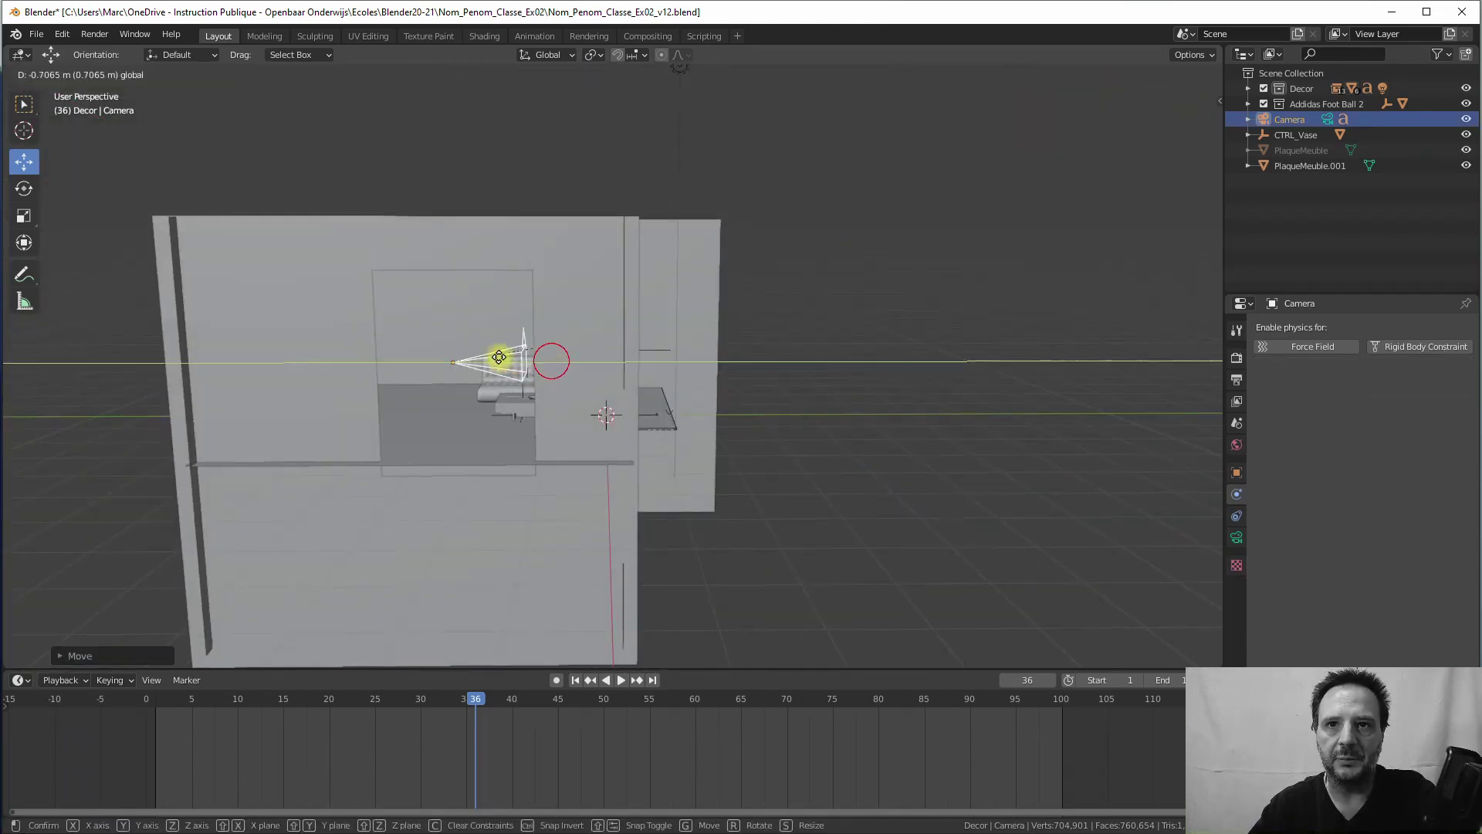
{"action": "left_click", "coordinate": [420, 339]}
{"action": "middle_click_drag", "start_coordinate": [421, 338], "coordinate": [531, 382]}
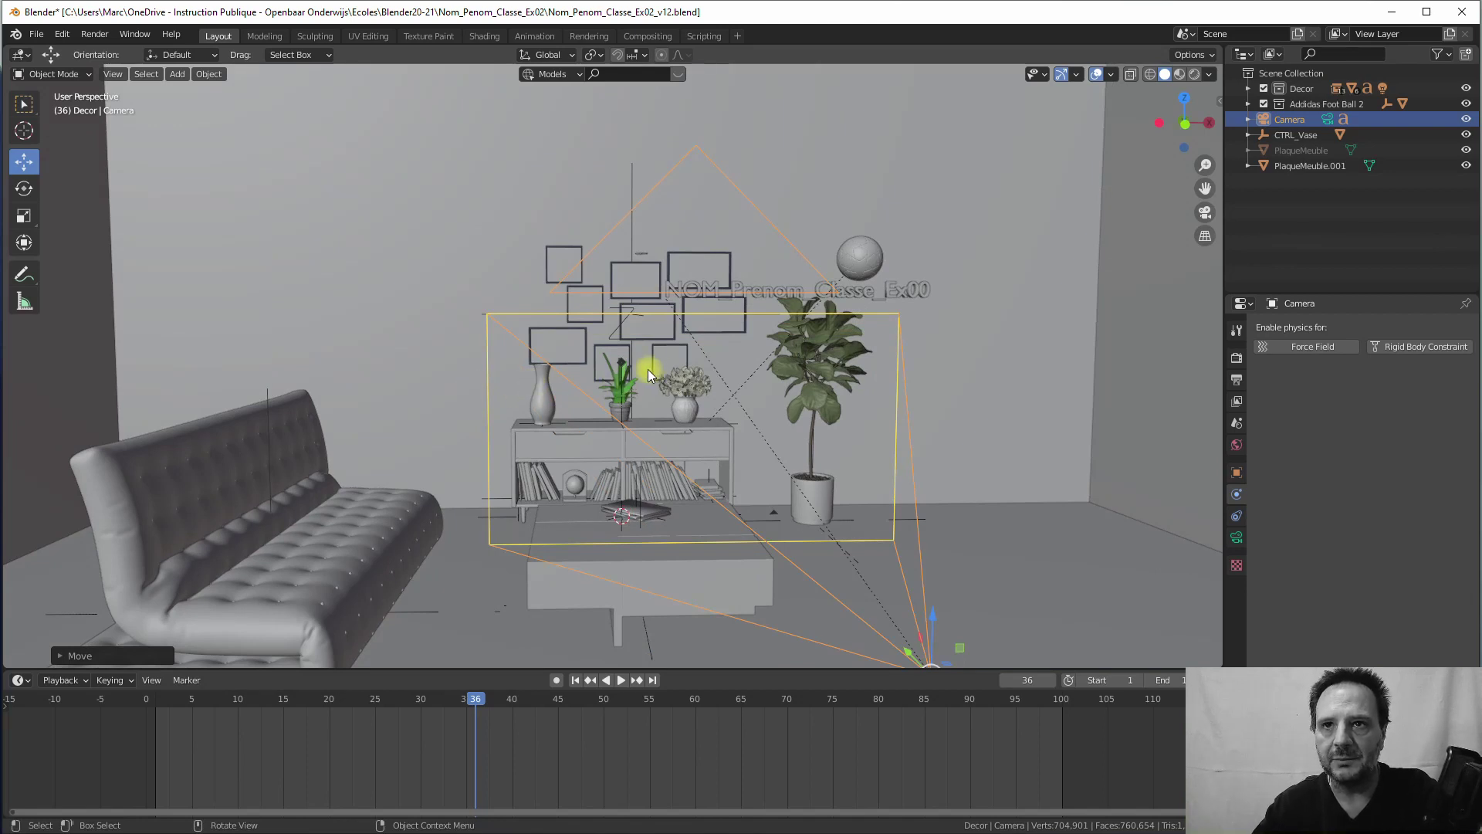
Step: View the scene through the active camera
{"action": "key", "text": "KP_0"}
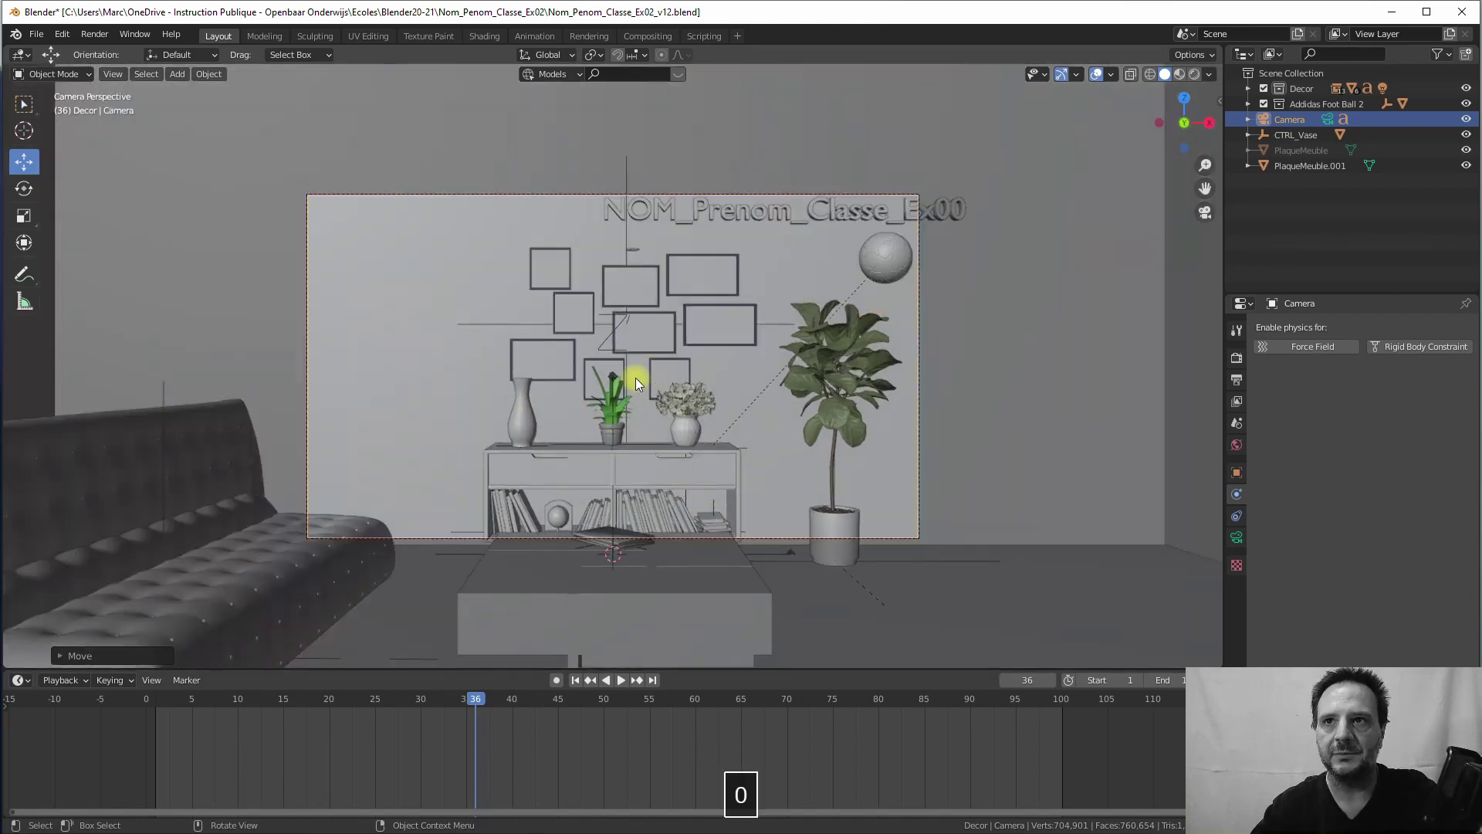
{"action": "left_click", "coordinate": [116, 74]}
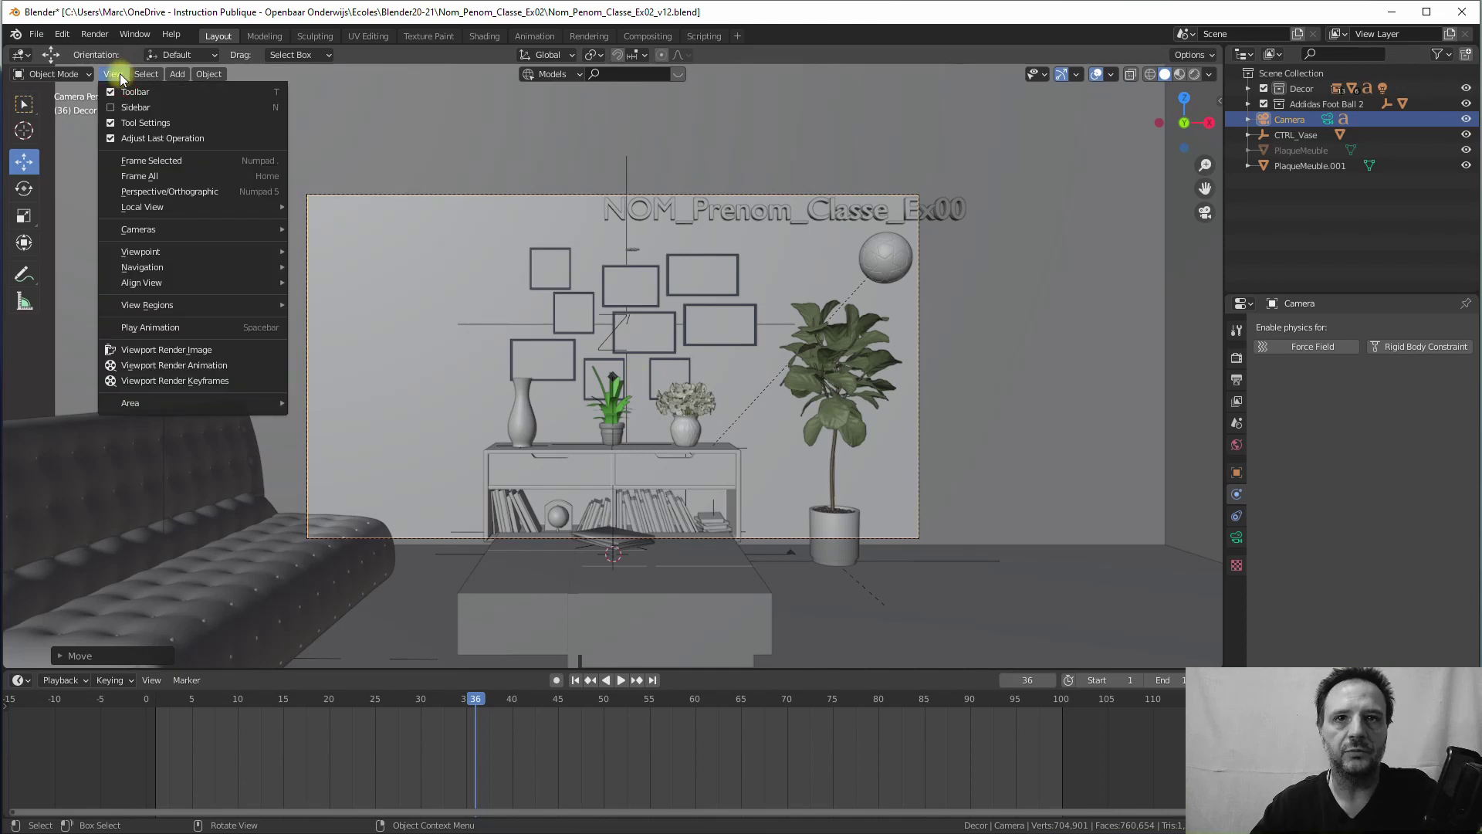
{"action": "mouse_move", "coordinate": [145, 229]}
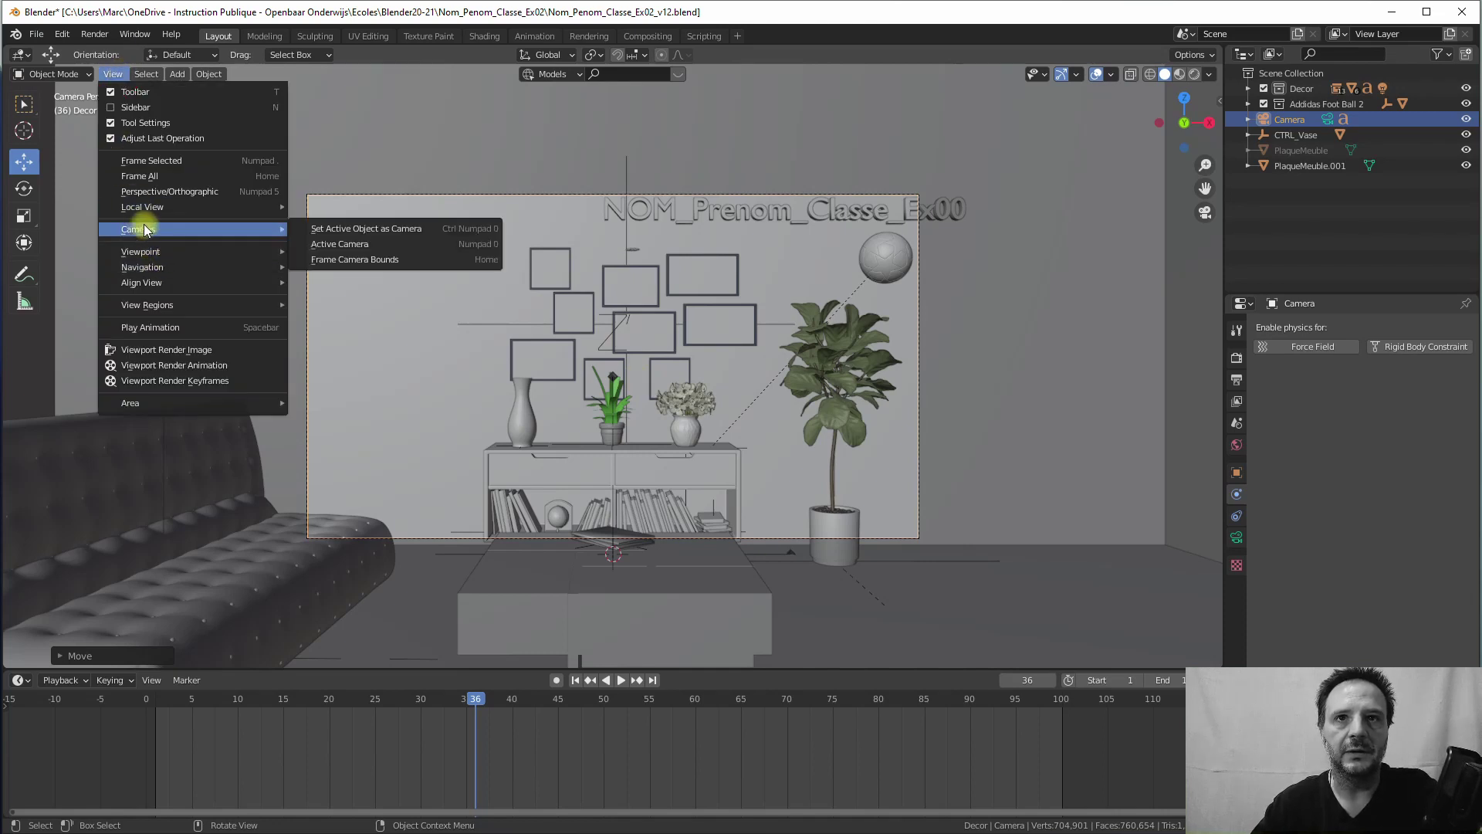
{"action": "mouse_move", "coordinate": [160, 253]}
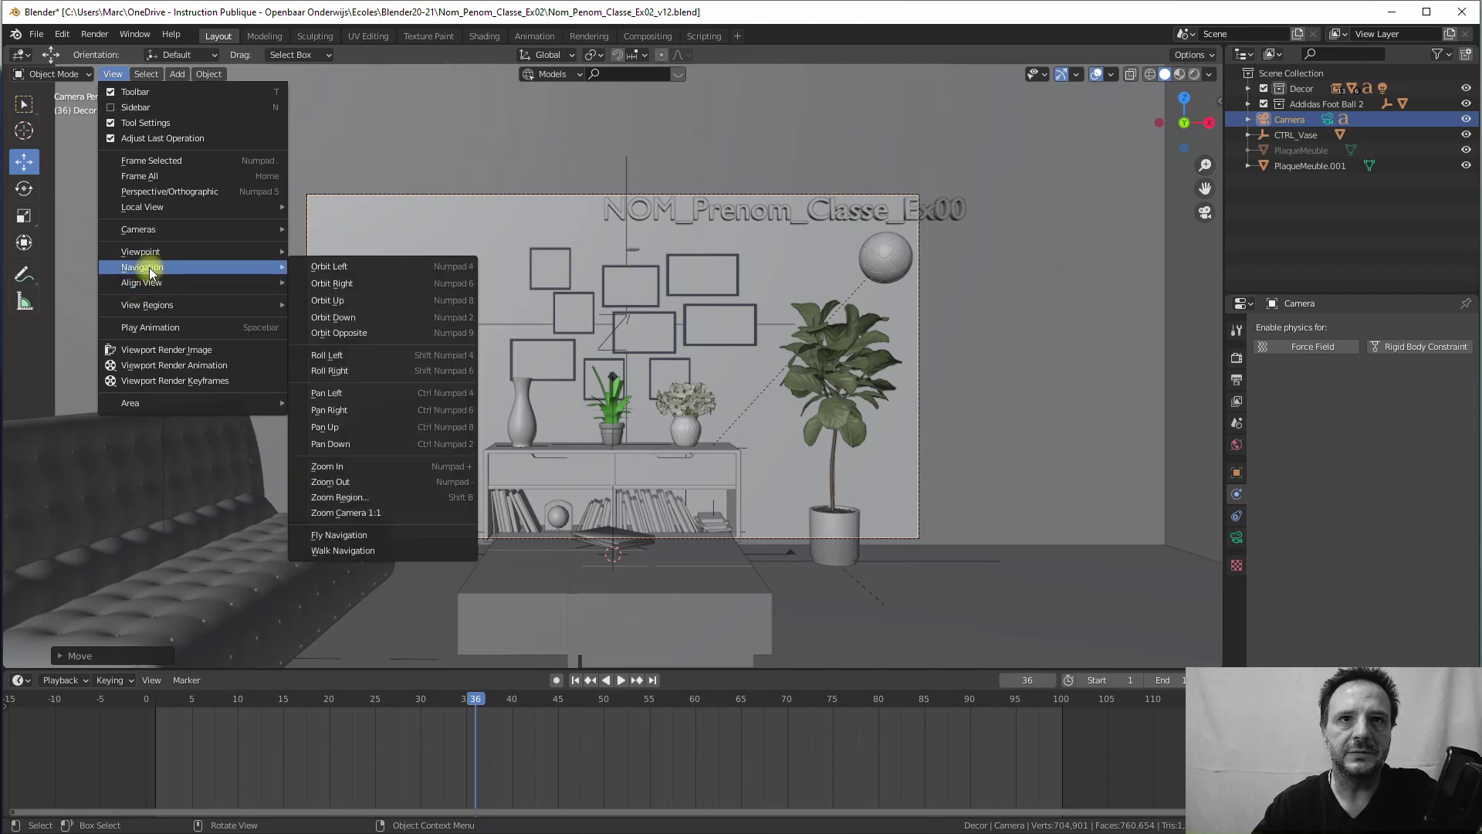
{"action": "left_click", "coordinate": [386, 239]}
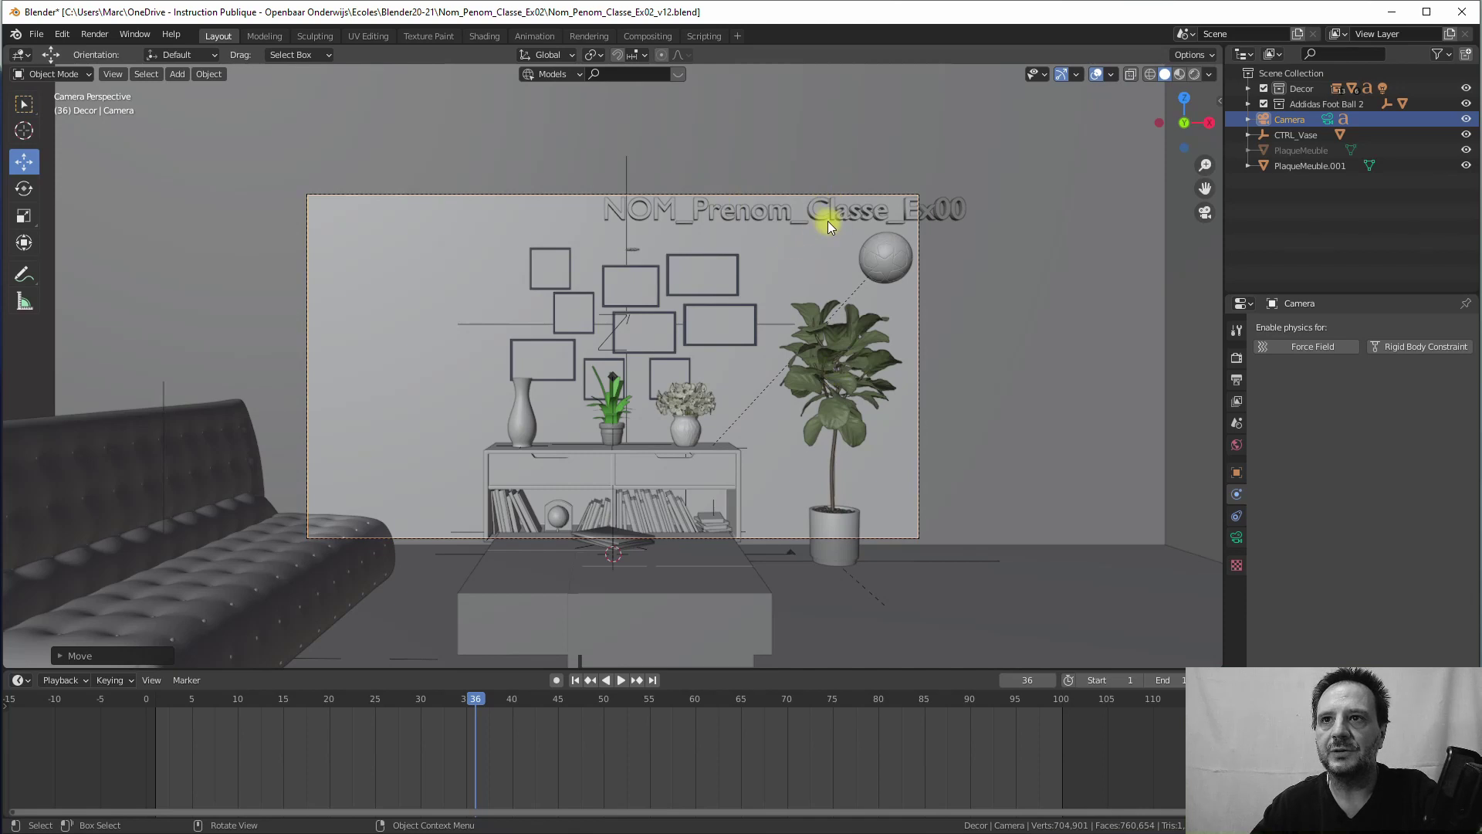
Step: Select the camera and enable the Camera to View lock so that view navigation moves it
{"action": "left_click", "coordinate": [494, 233]}
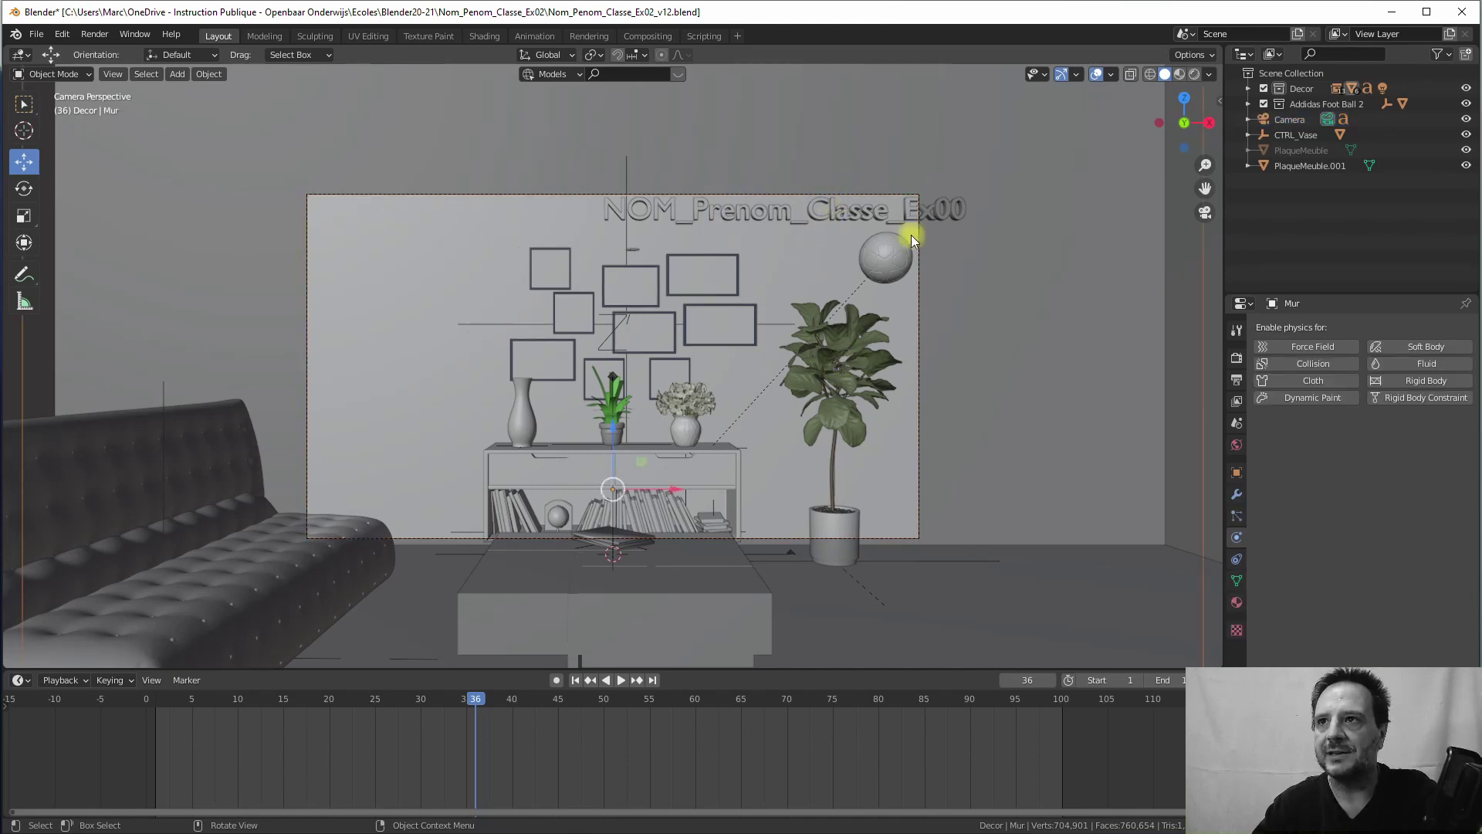
{"action": "left_click", "coordinate": [1287, 119]}
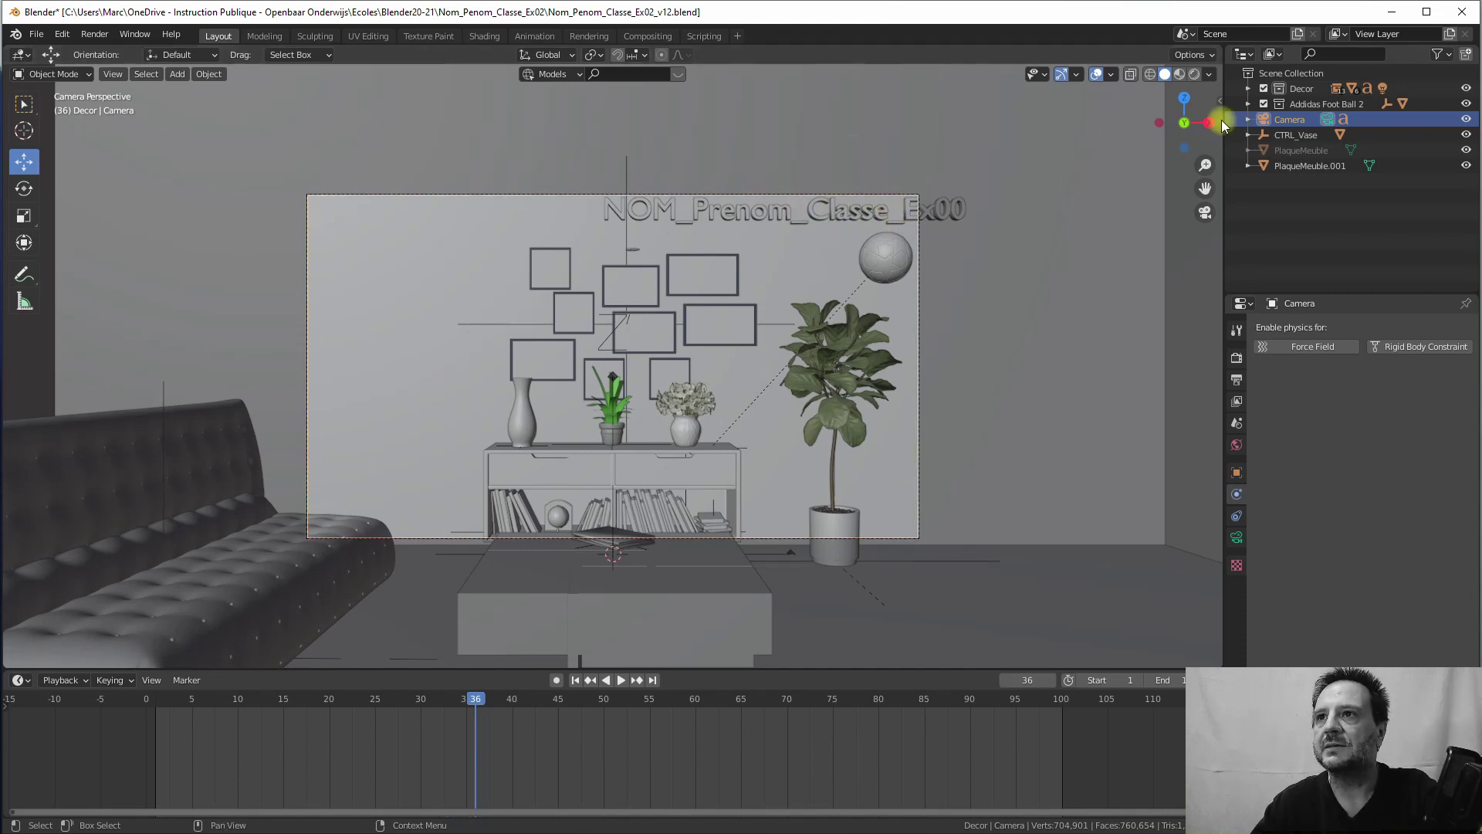
{"action": "left_click", "coordinate": [1217, 99]}
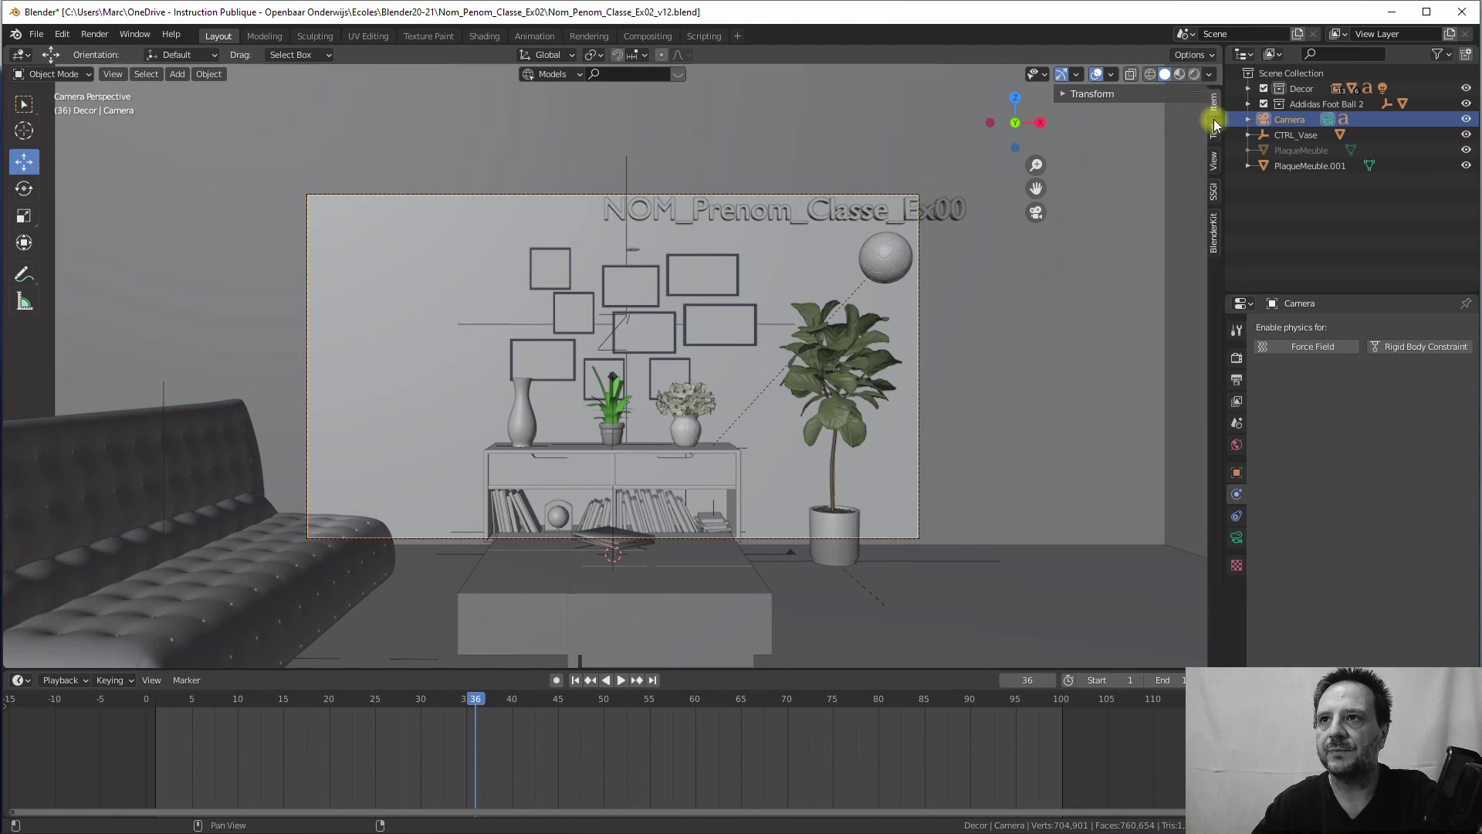
{"action": "left_click", "coordinate": [1065, 94]}
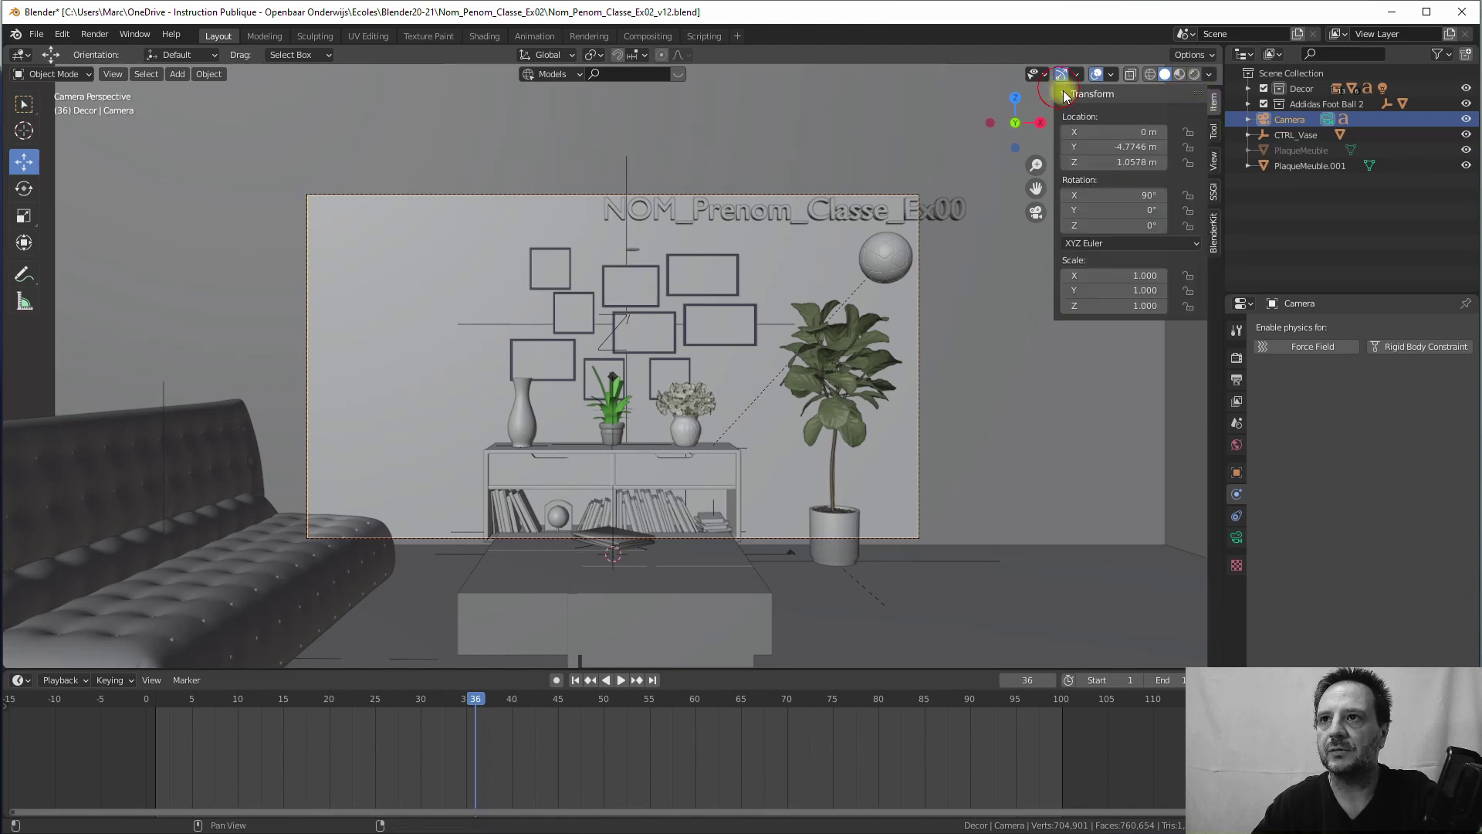
{"action": "left_click", "coordinate": [1213, 162]}
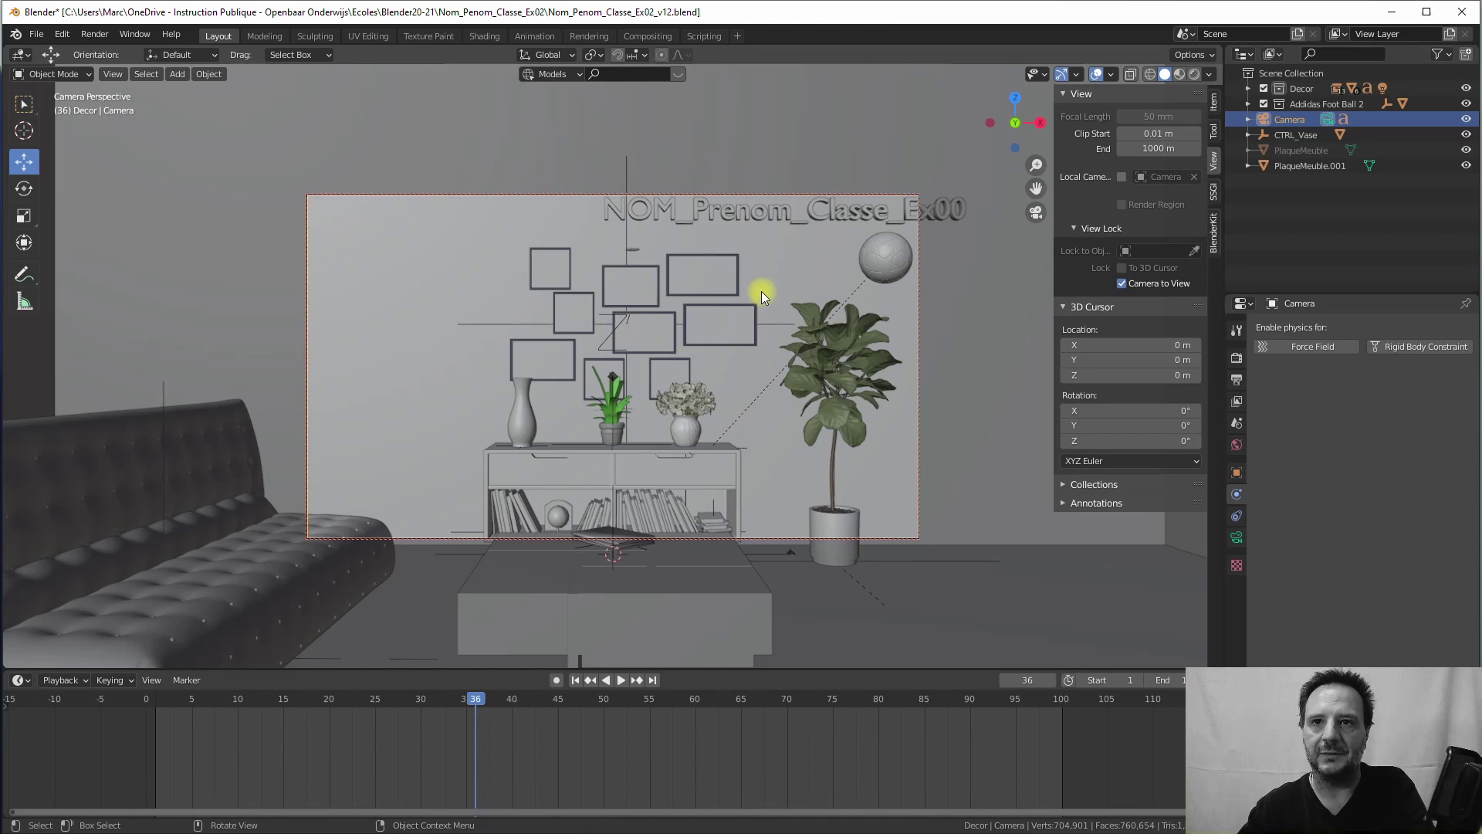
Step: Go to frame 1 and frame the cupboard, wall pictures and plant, placing the camera at about X -0.14, Y -4.76, Z 1.30 m
{"action": "middle_click_drag", "start_coordinate": [661, 317], "coordinate": [617, 309], "text": "shift"}
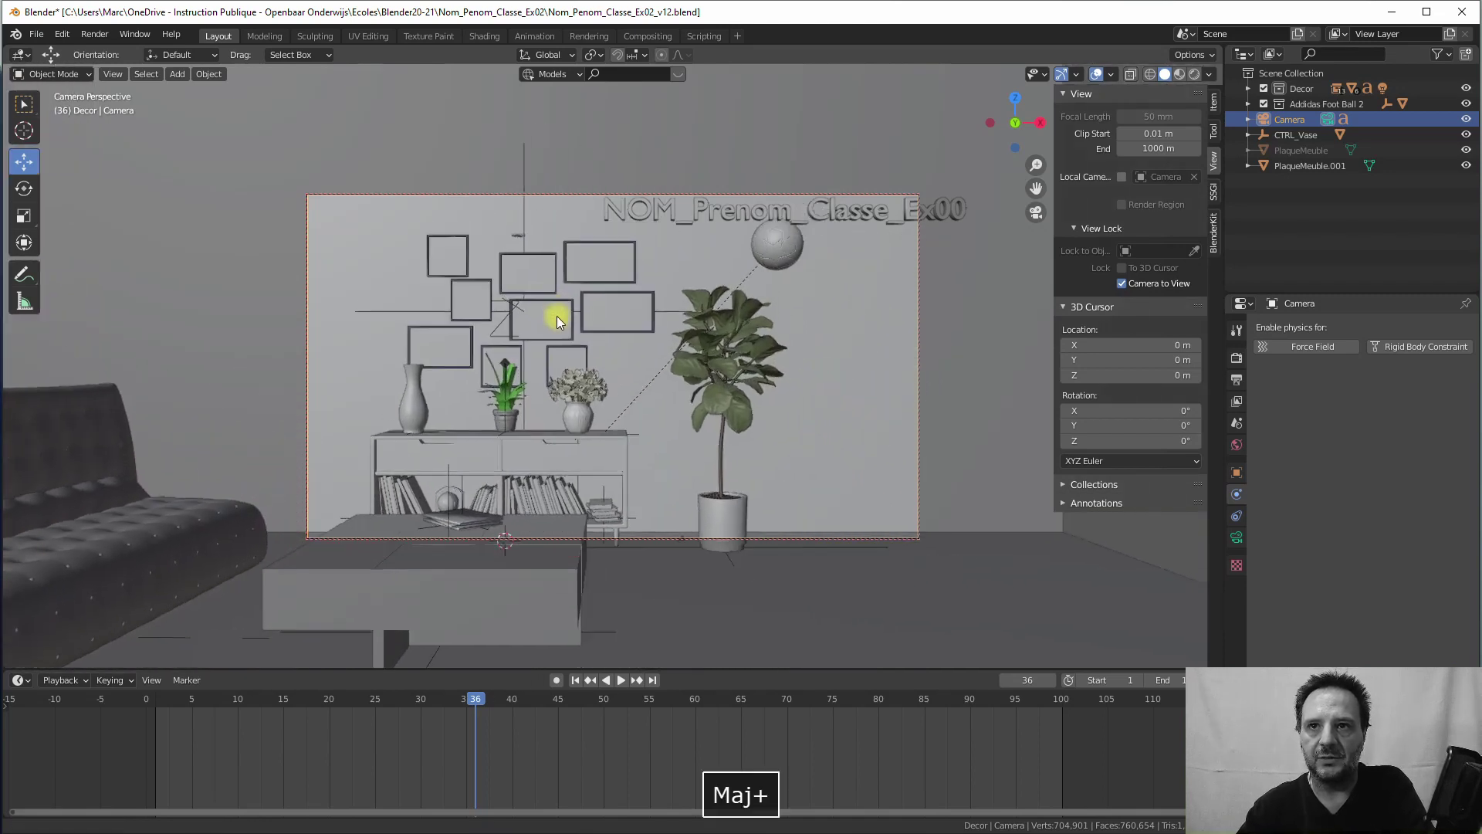
{"action": "scroll", "coordinate": [621, 308], "scroll_direction": "up", "scroll_amount": 4}
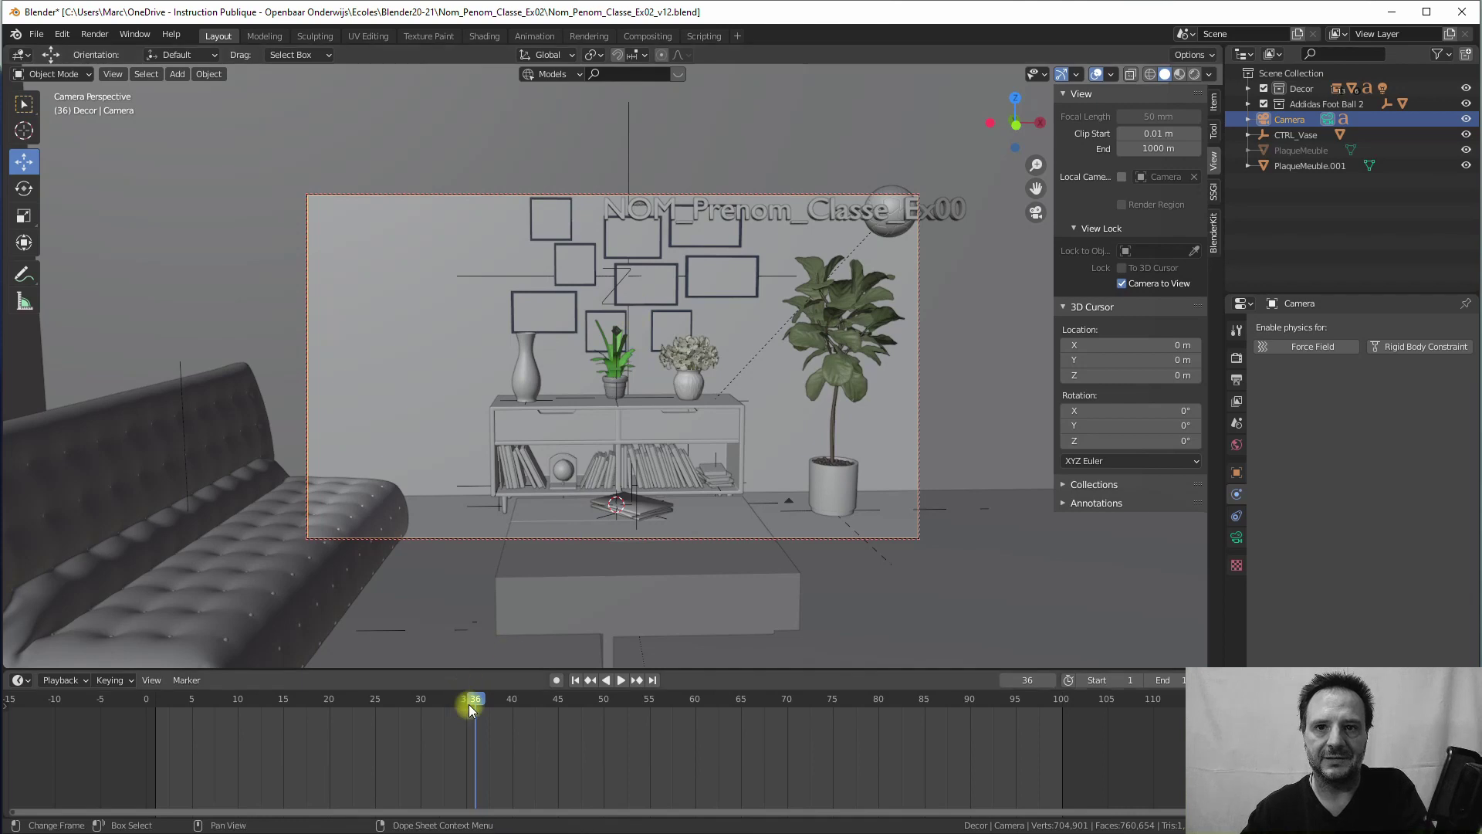
{"action": "key", "text": "shift+Left"}
{"action": "key", "text": "space"}
{"action": "left_click", "coordinate": [150, 706]}
{"action": "key", "text": "space"}
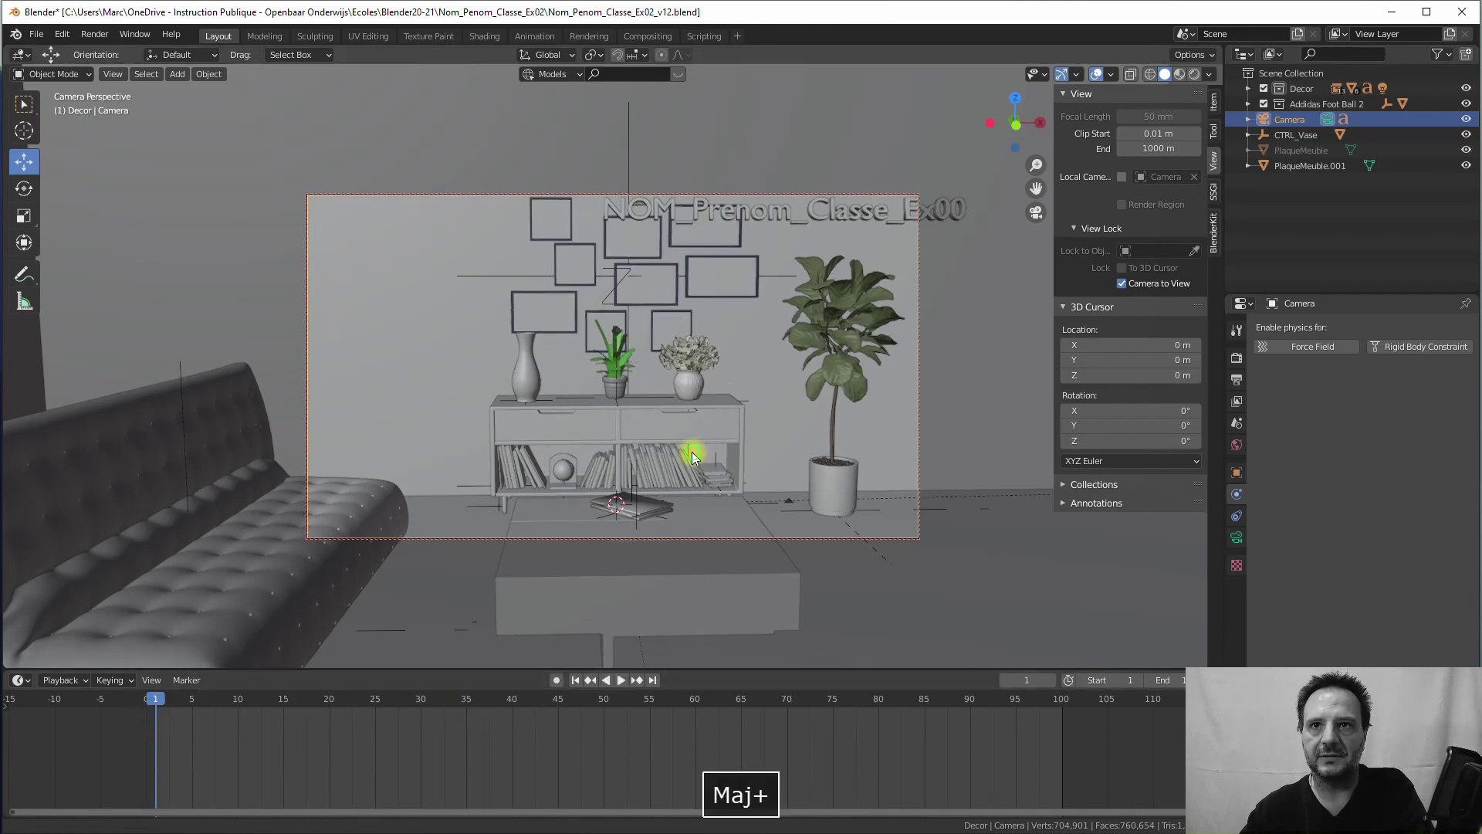
{"action": "mouse_move", "coordinate": [694, 456]}
{"action": "middle_mouse_down", "text": "shift"}
{"action": "mouse_move", "coordinate": [669, 456]}
{"action": "mouse_move", "coordinate": [683, 454]}
{"action": "middle_mouse_up", "text": "shift"}
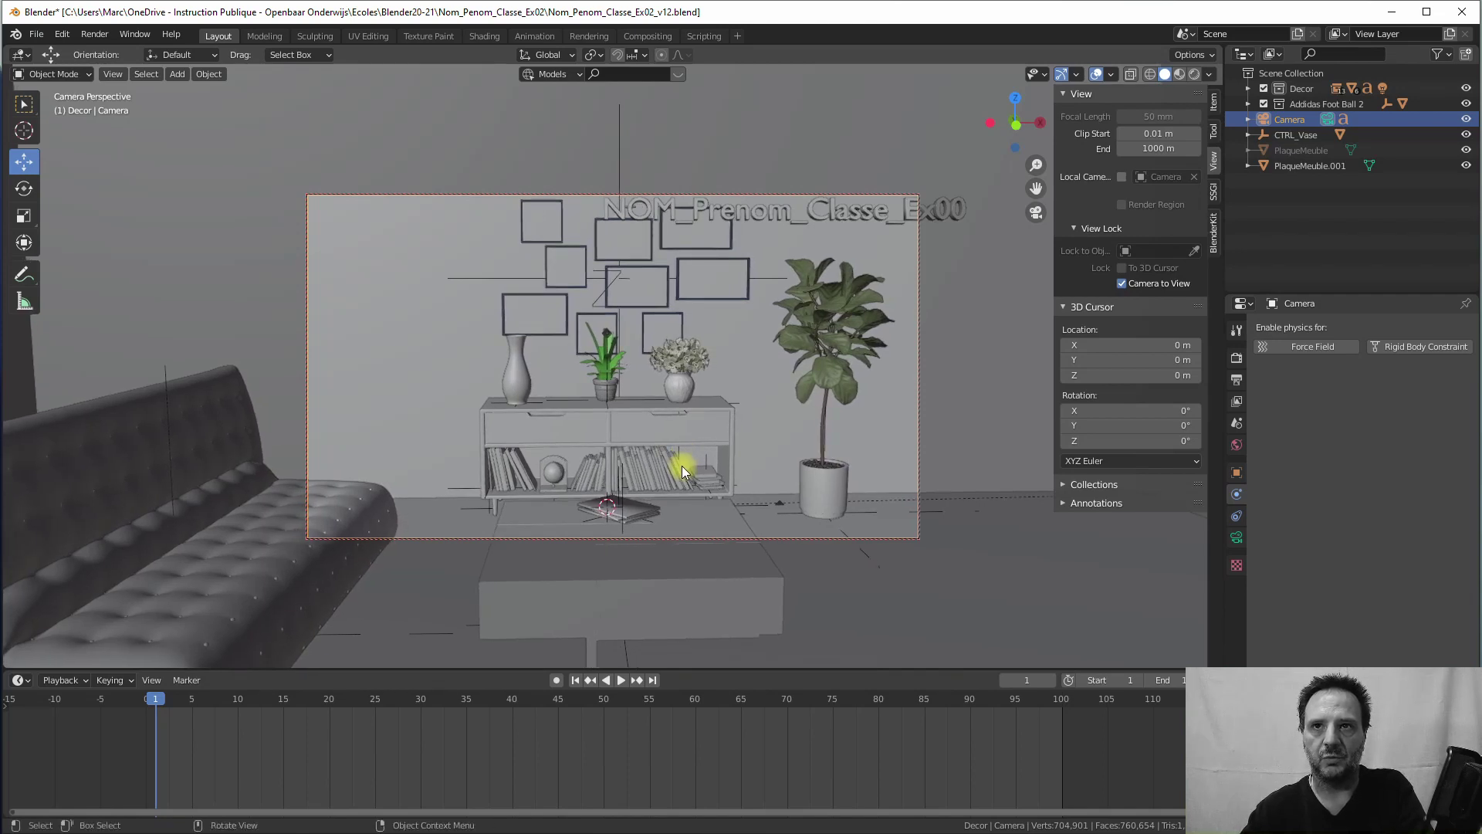
{"action": "middle_click_drag", "start_coordinate": [677, 454], "coordinate": [671, 450]}
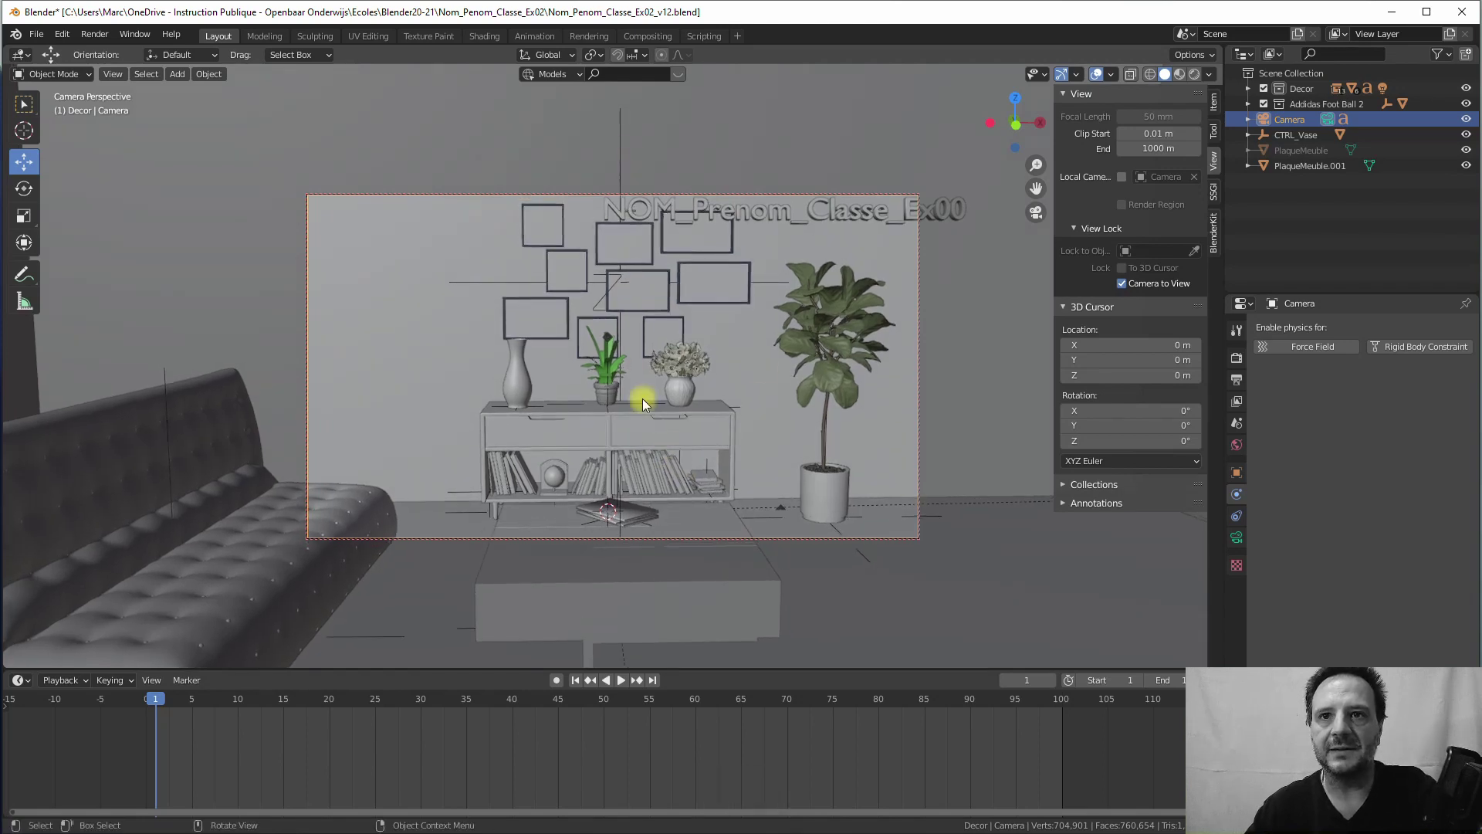
Step: Insert keyframes for the camera's X, Y and Z location at frame 1
{"action": "left_click", "coordinate": [1216, 99]}
{"action": "right_click", "coordinate": [1103, 132]}
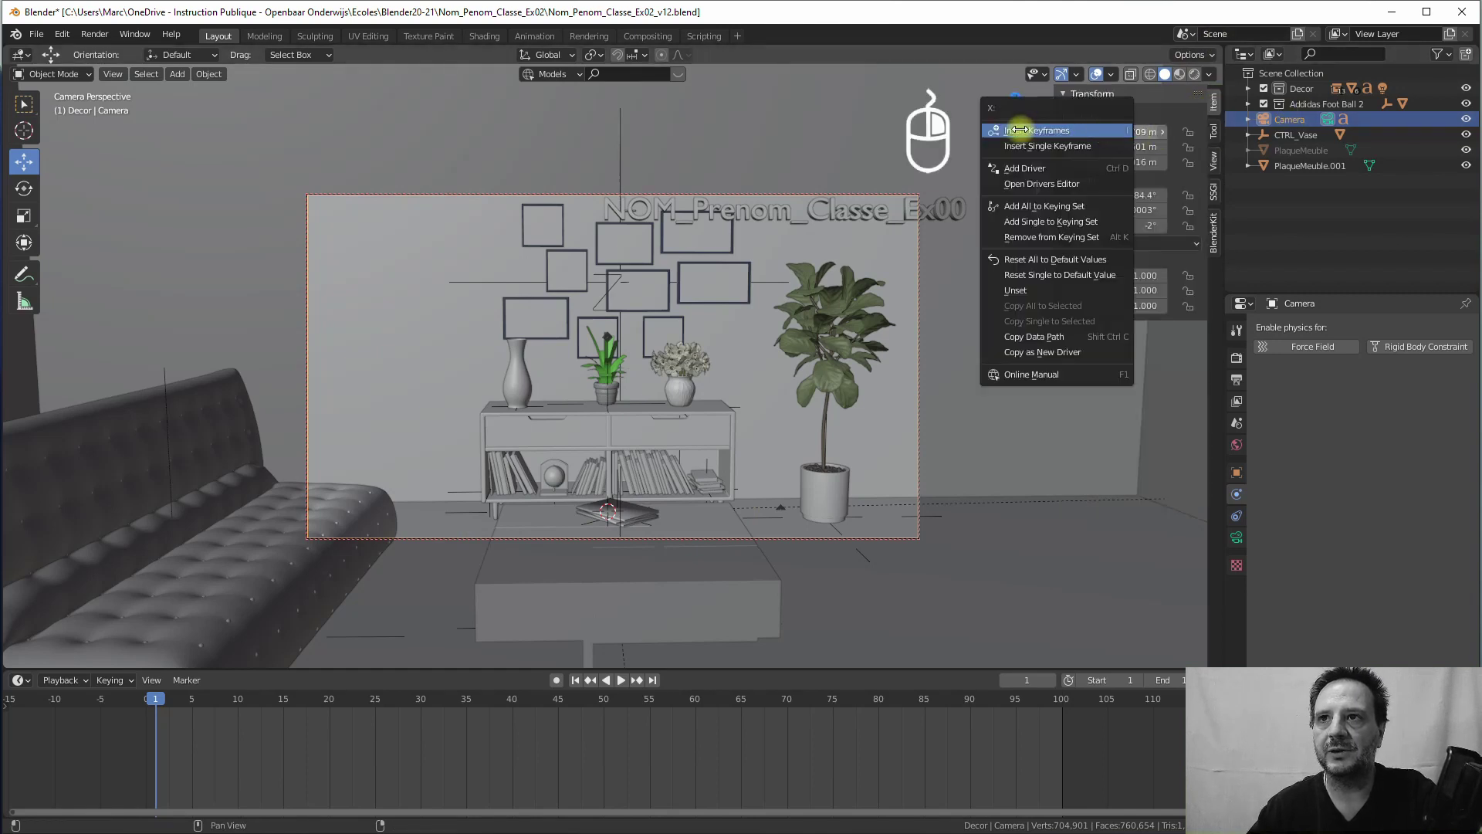
{"action": "left_click", "coordinate": [1018, 130]}
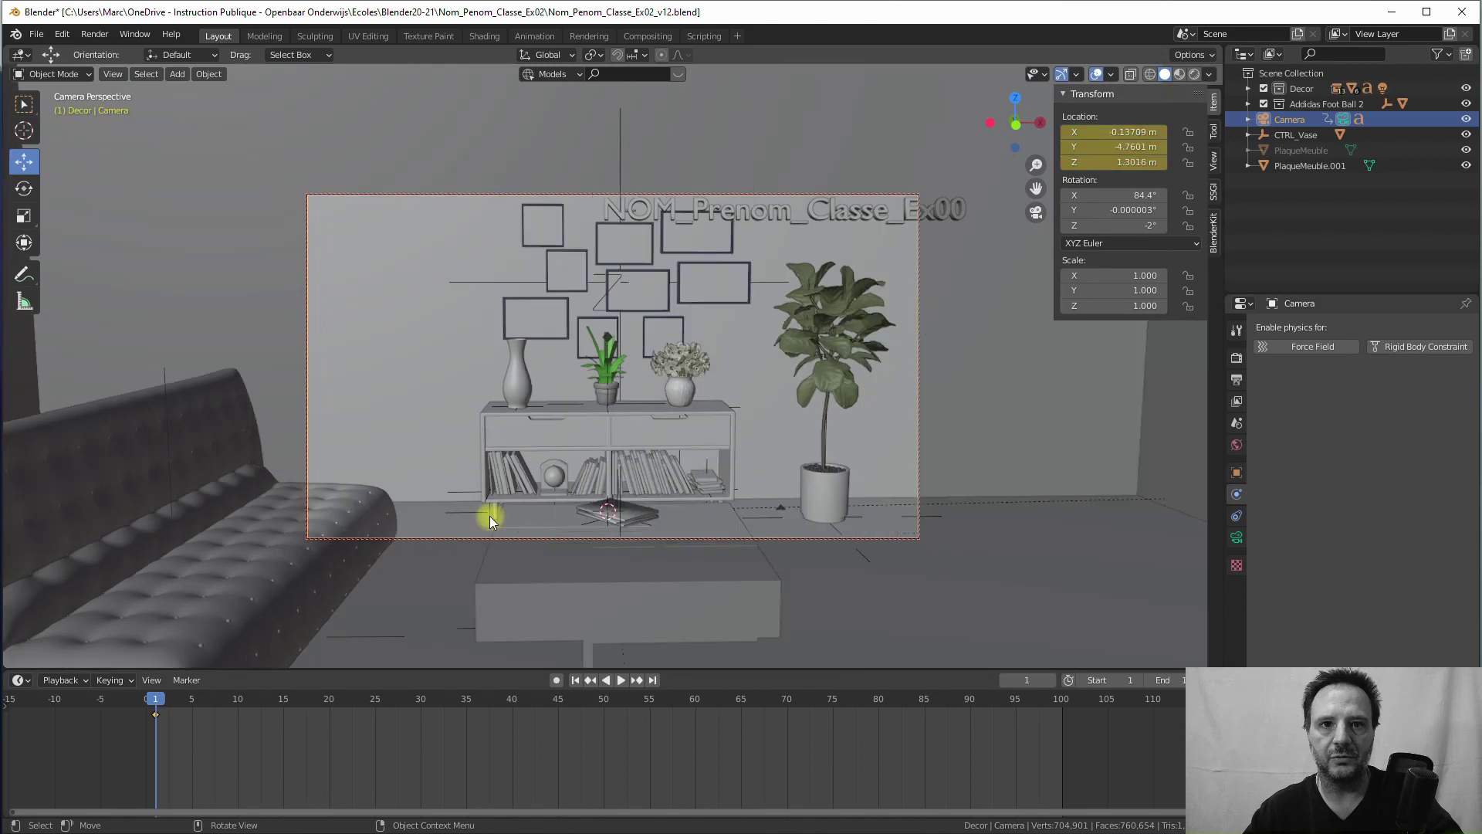
Step: Scrub through the ball and vase animation and stop at frame 60
{"action": "key", "text": "space"}
{"action": "left_click_drag", "start_coordinate": [159, 696], "coordinate": [730, 723]}
{"action": "left_click_drag", "start_coordinate": [809, 727], "coordinate": [693, 722]}
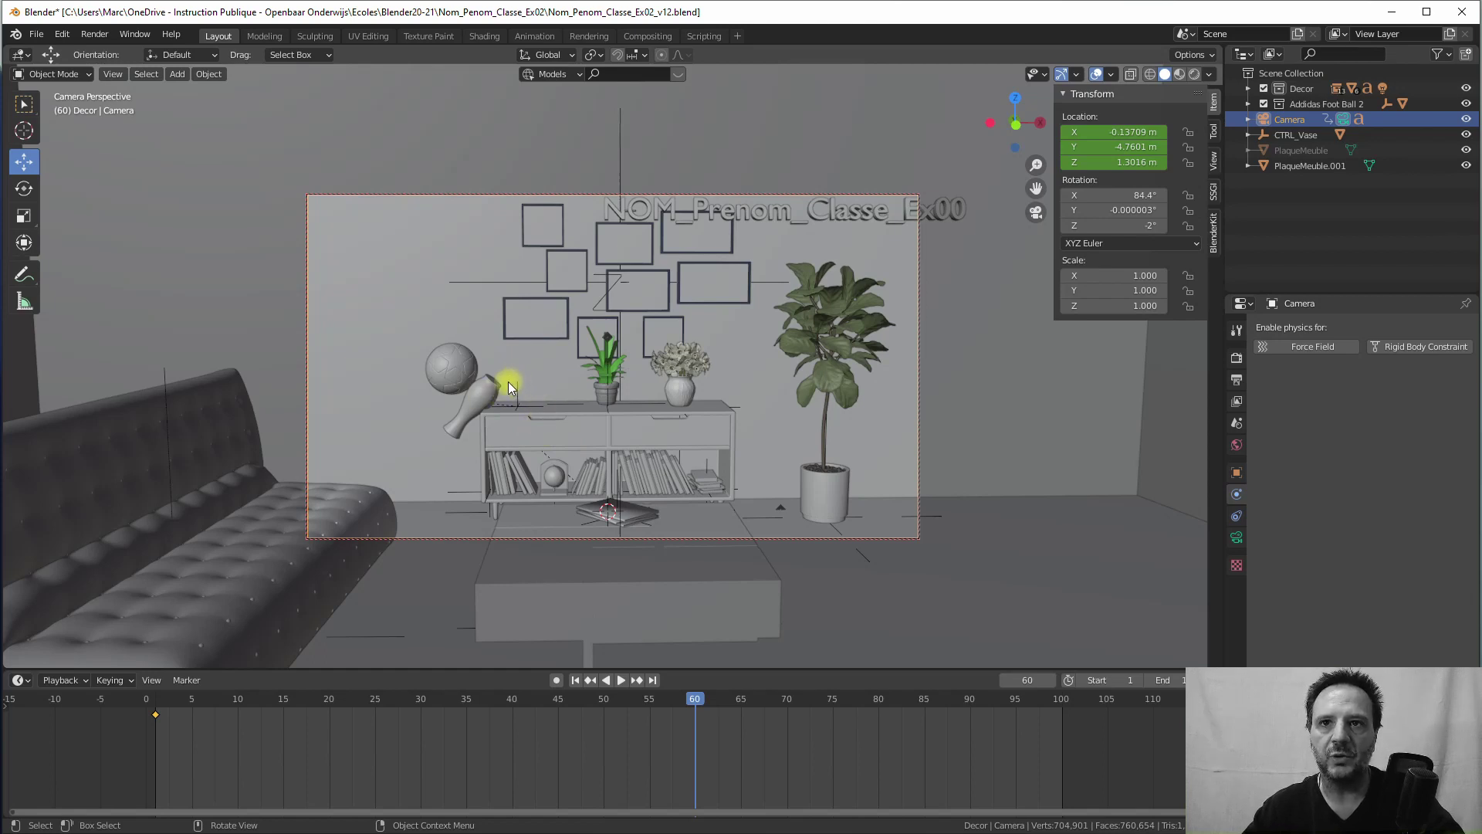
Step: Try framing the ball and vase closer at frame 60, with the camera at about X -0.28, Y -2.69, Z 1.17 m
{"action": "scroll", "coordinate": [508, 381], "scroll_direction": "up", "scroll_amount": 4}
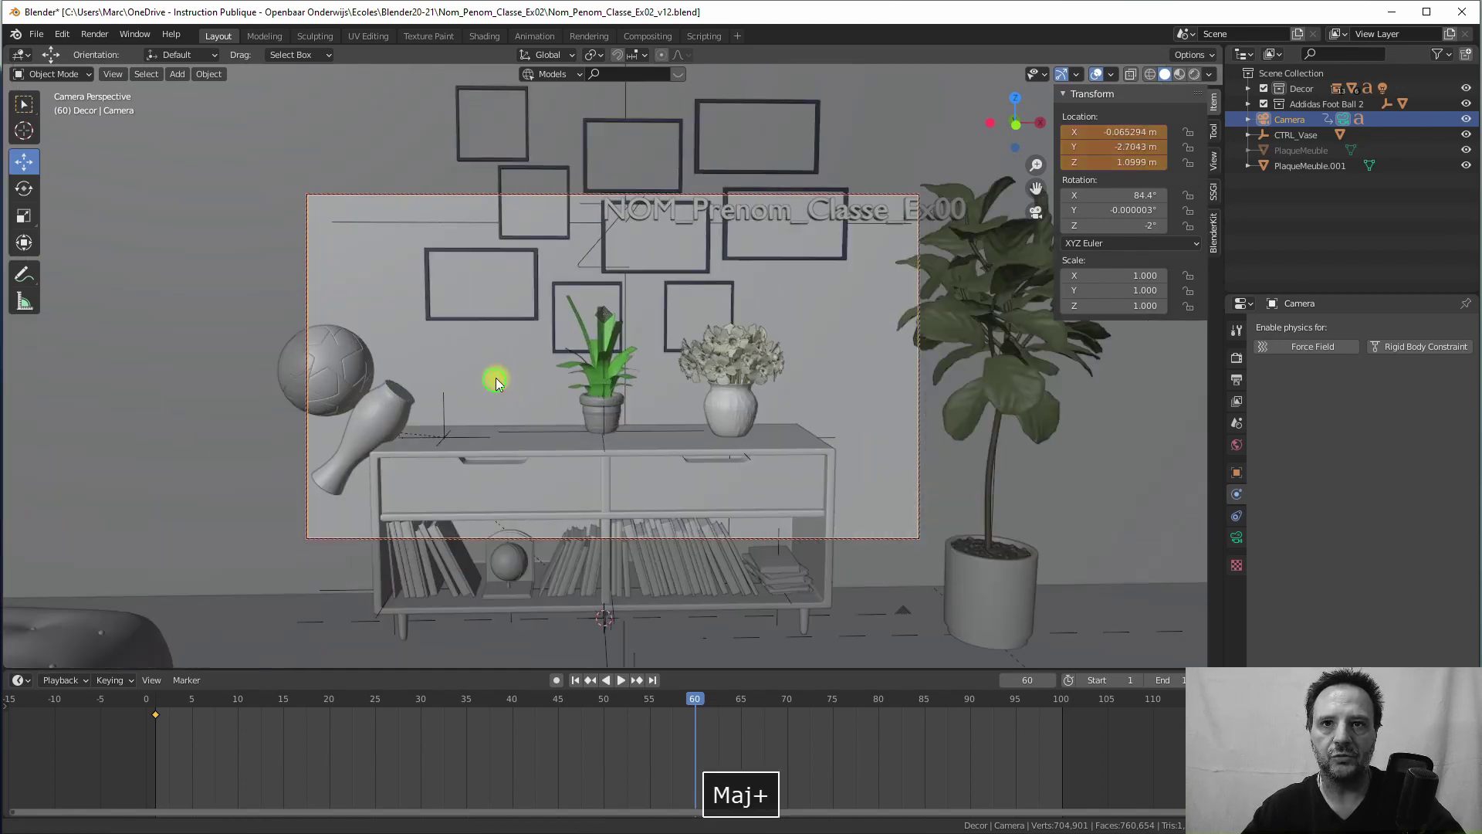
{"action": "middle_click_drag", "start_coordinate": [495, 377], "coordinate": [591, 349], "text": "shift"}
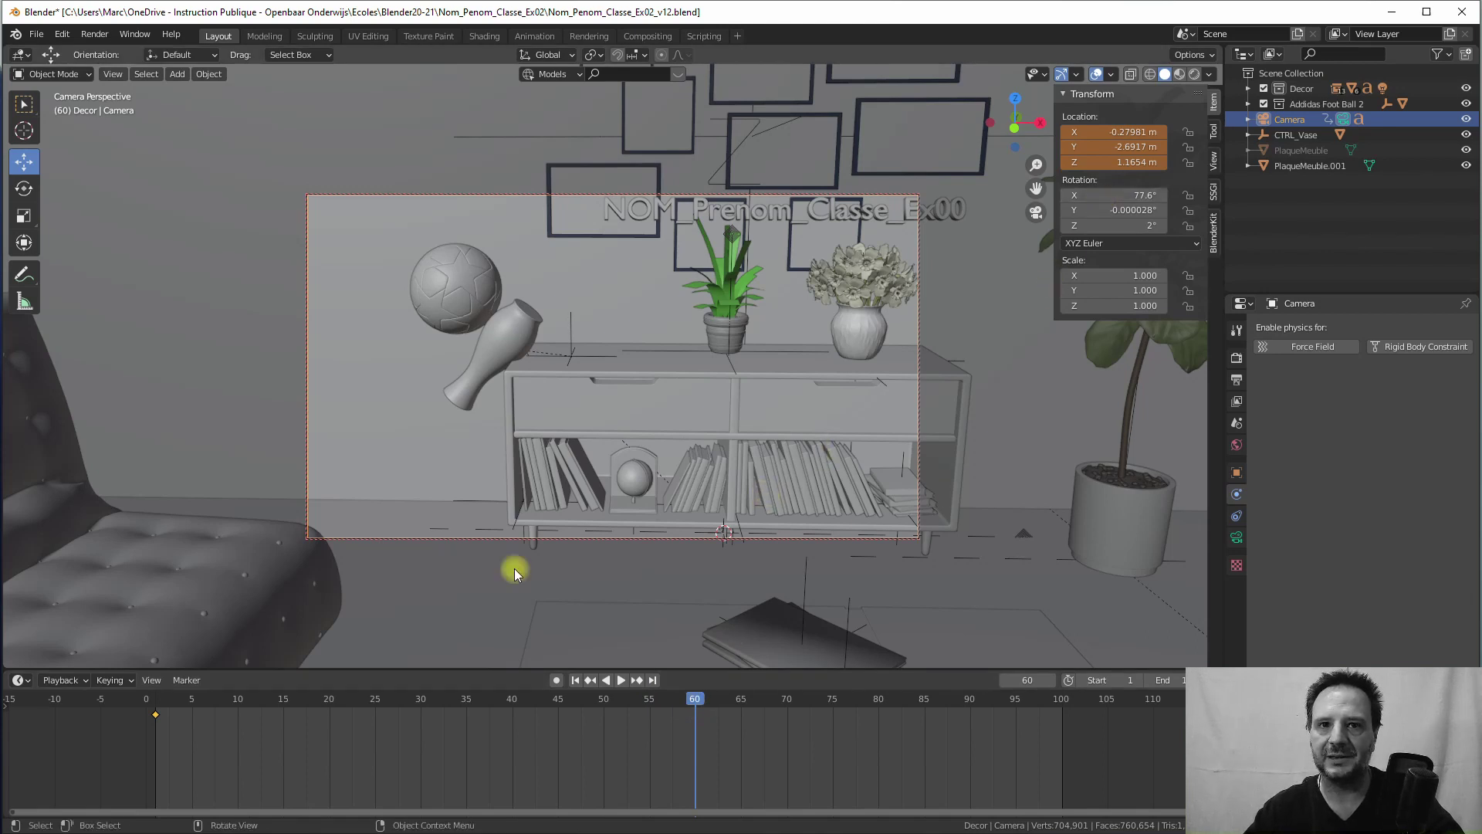
Step: Return to frame 1, reframe the camera at about X -0.11, Y -4.78, Z 1.13 m, and keyframe its location and rotation
{"action": "left_click_drag", "start_coordinate": [695, 698], "coordinate": [151, 698]}
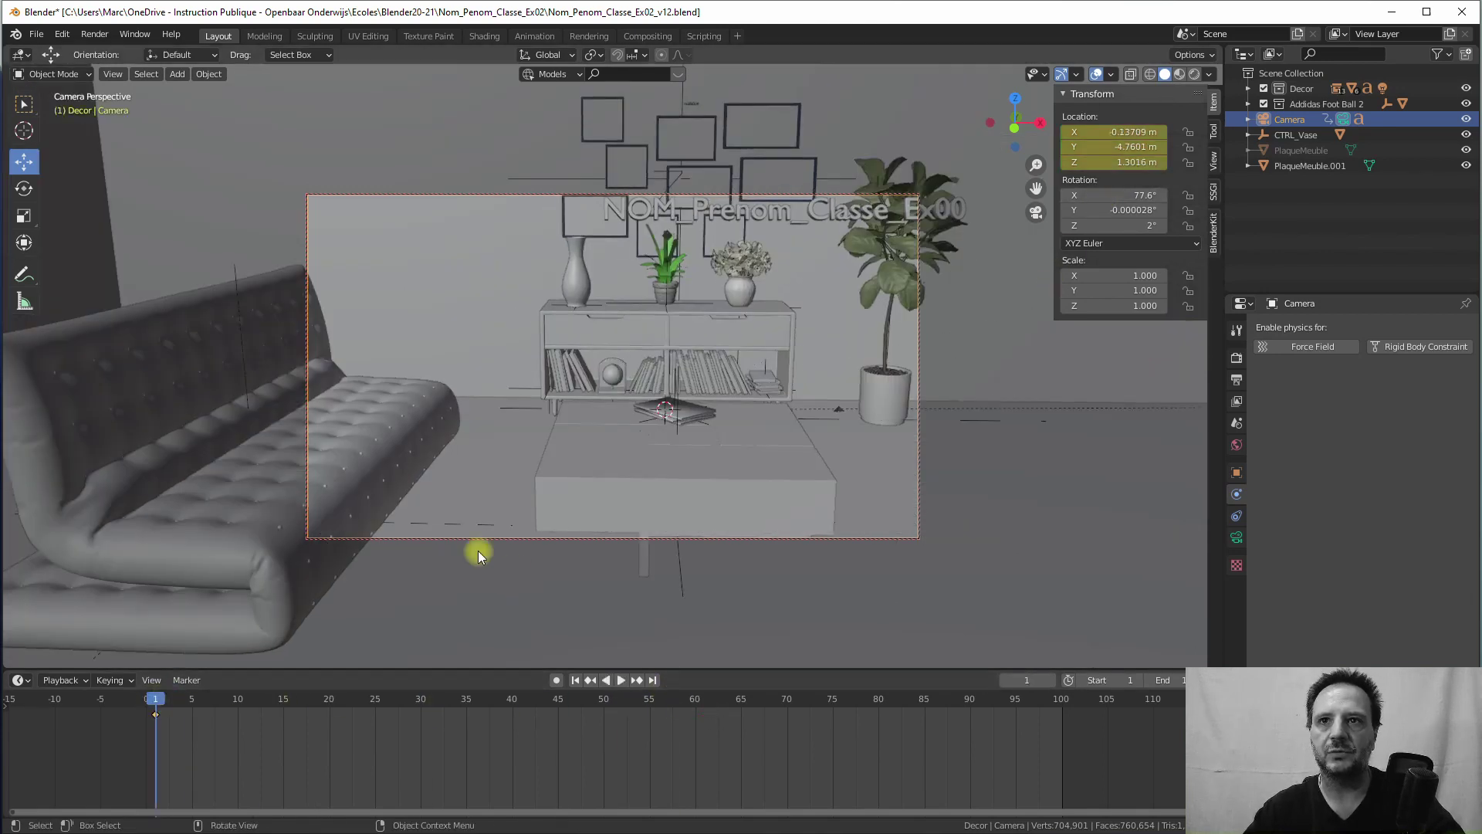
{"action": "middle_click_drag", "start_coordinate": [651, 324], "coordinate": [585, 332], "text": "shift"}
{"action": "right_click", "coordinate": [1090, 131]}
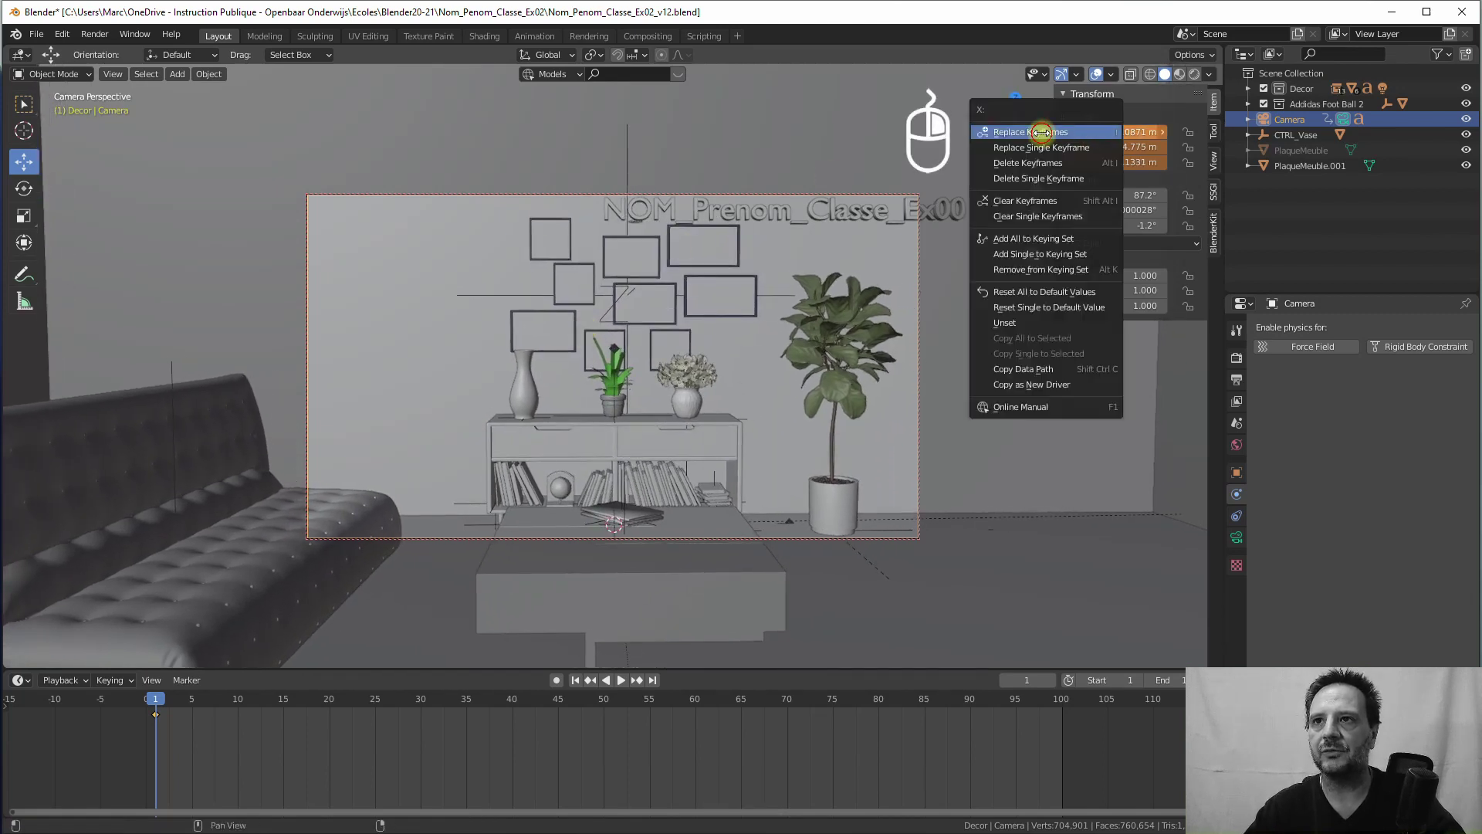
{"action": "left_click", "coordinate": [1041, 129]}
{"action": "right_click", "coordinate": [1119, 200]}
{"action": "left_click", "coordinate": [1042, 199]}
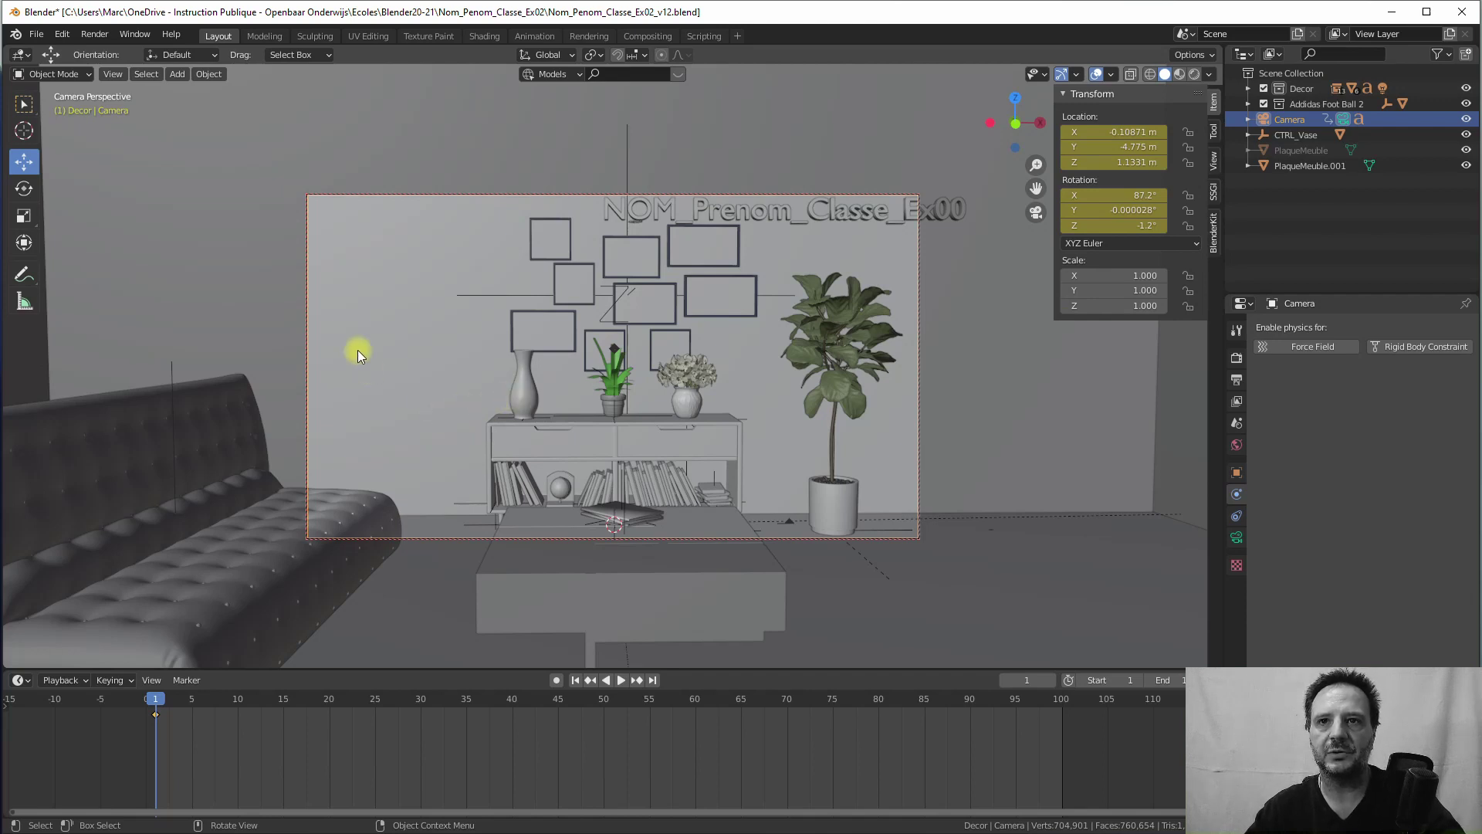
Step: Raise the wall pictures above the cupboard to about Z 1.4 m
{"action": "left_click", "coordinate": [532, 299]}
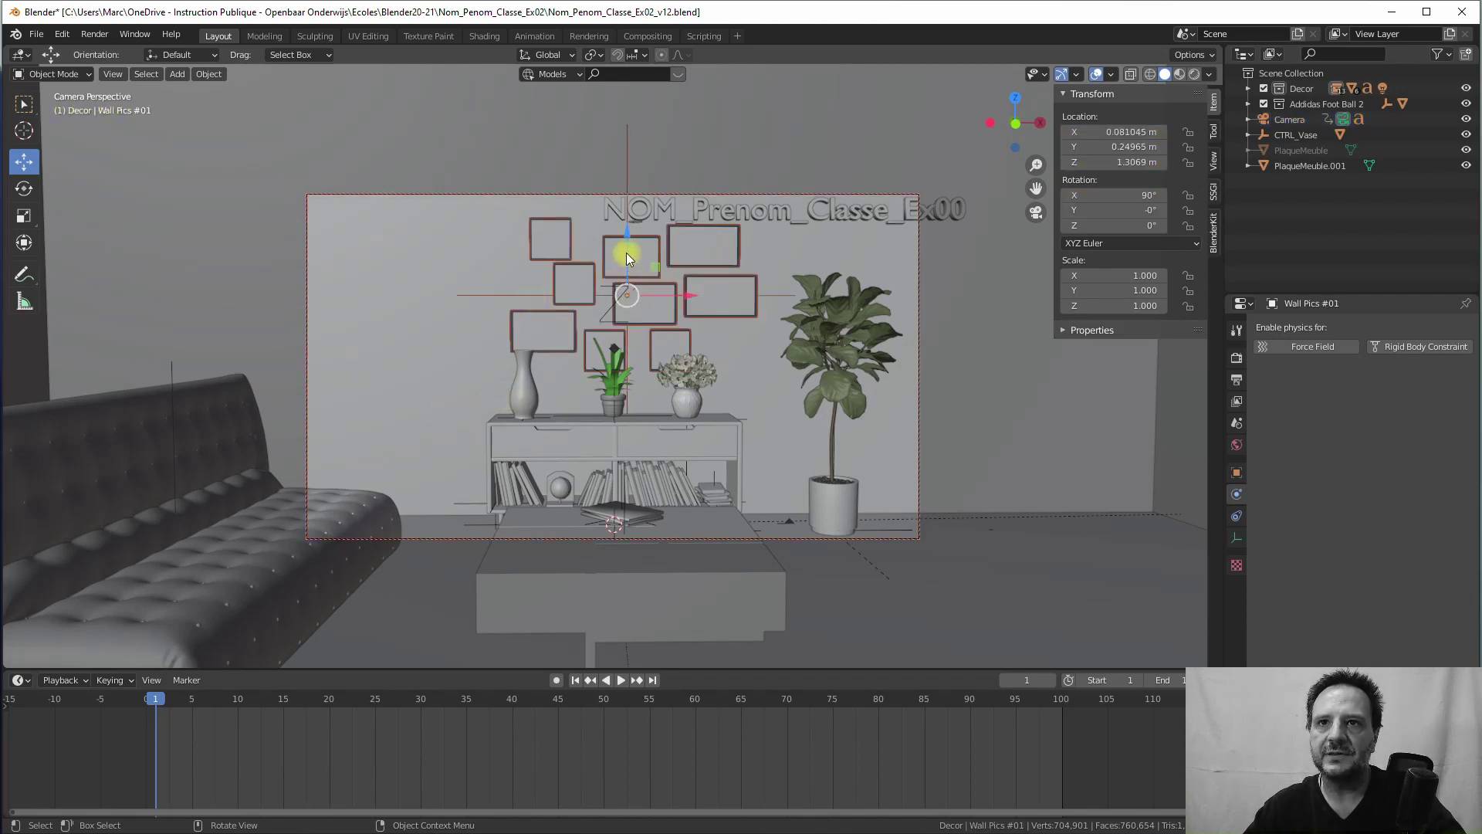
{"action": "left_click_drag", "start_coordinate": [627, 235], "coordinate": [628, 219]}
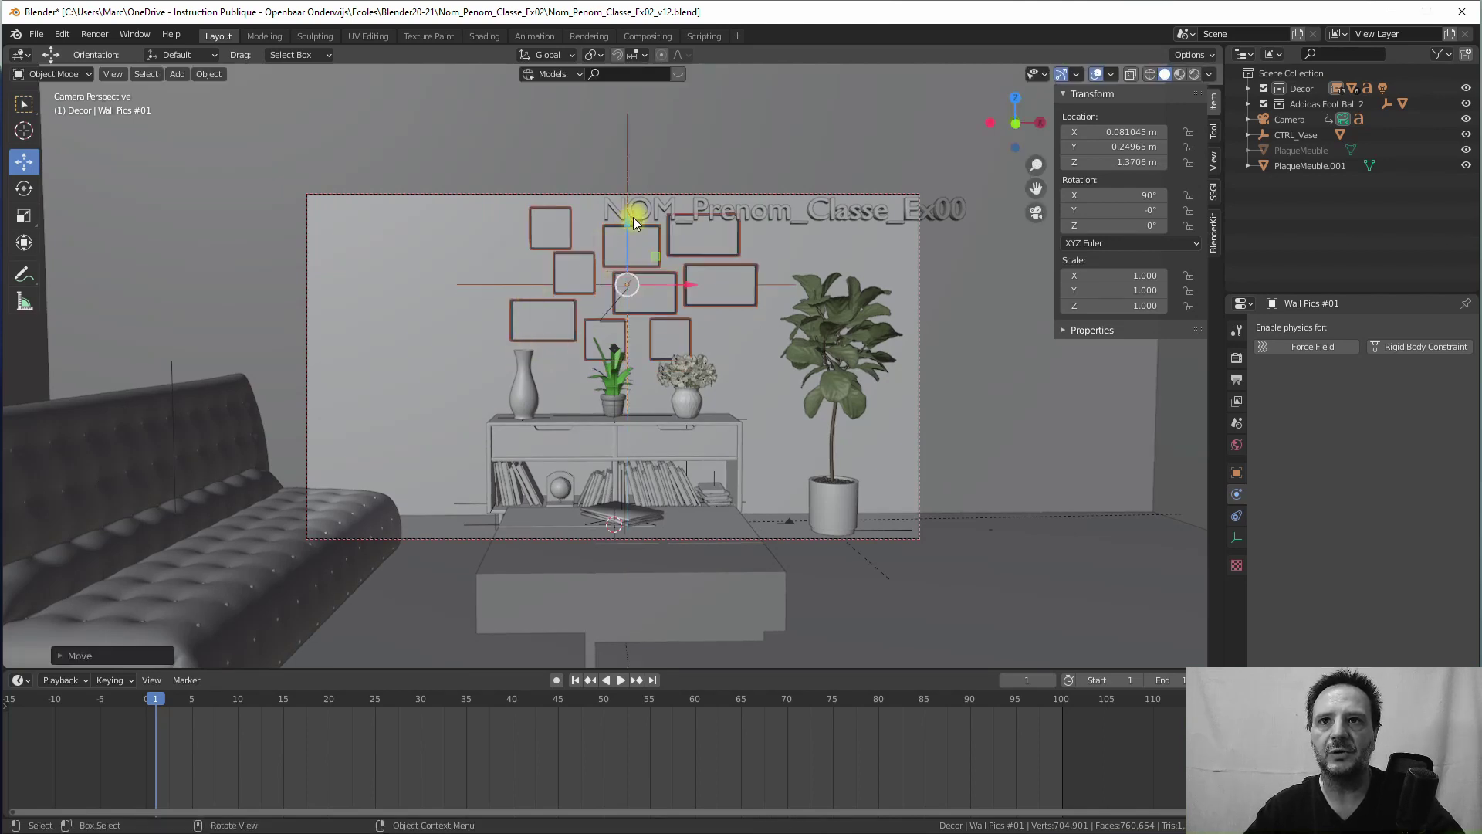
{"action": "mouse_move", "coordinate": [622, 224]}
{"action": "left_mouse_down"}
{"action": "mouse_move", "coordinate": [652, 220]}
{"action": "mouse_move", "coordinate": [599, 225]}
{"action": "left_mouse_up"}
Step: Move the title text inside the upper part of the camera frame, to about X -0.14, Z 0.31 m
{"action": "left_click", "coordinate": [747, 210]}
{"action": "key", "text": "g"}
{"action": "left_click", "coordinate": [554, 170]}
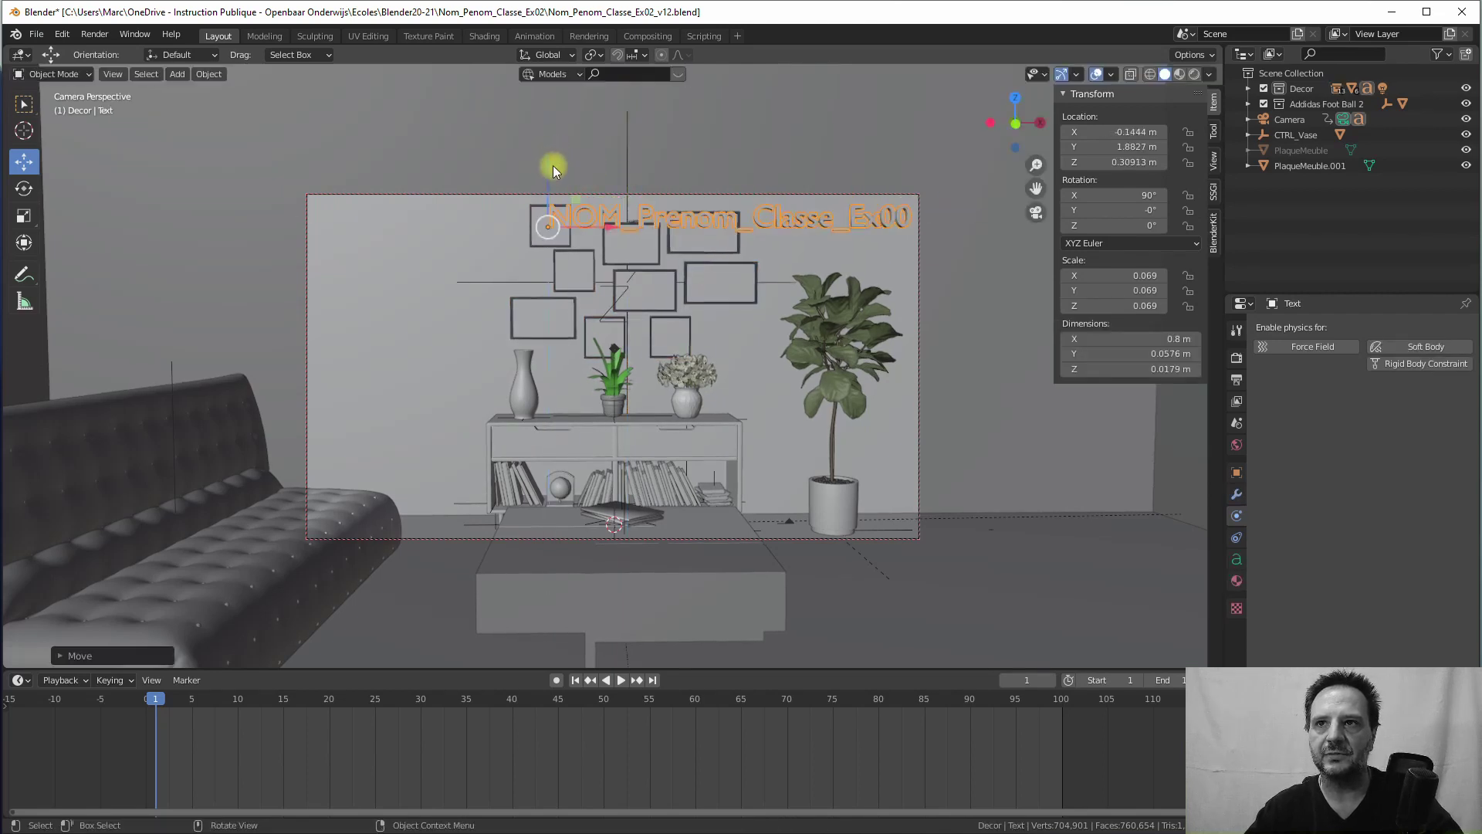
Step: Change the end of the title text to Ex02
{"action": "key", "text": "Tab"}
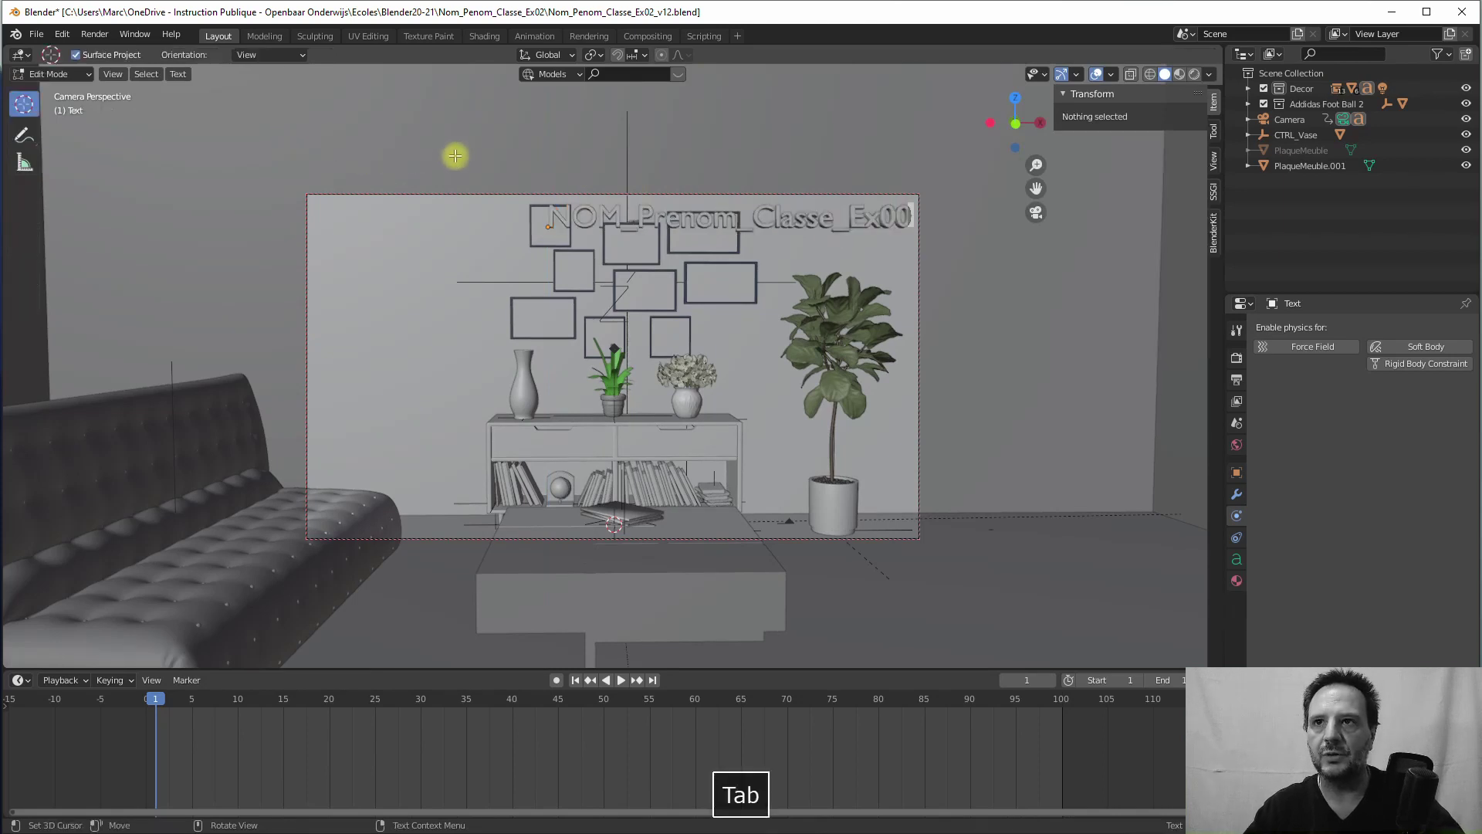
{"action": "key", "text": "BackSpace"}
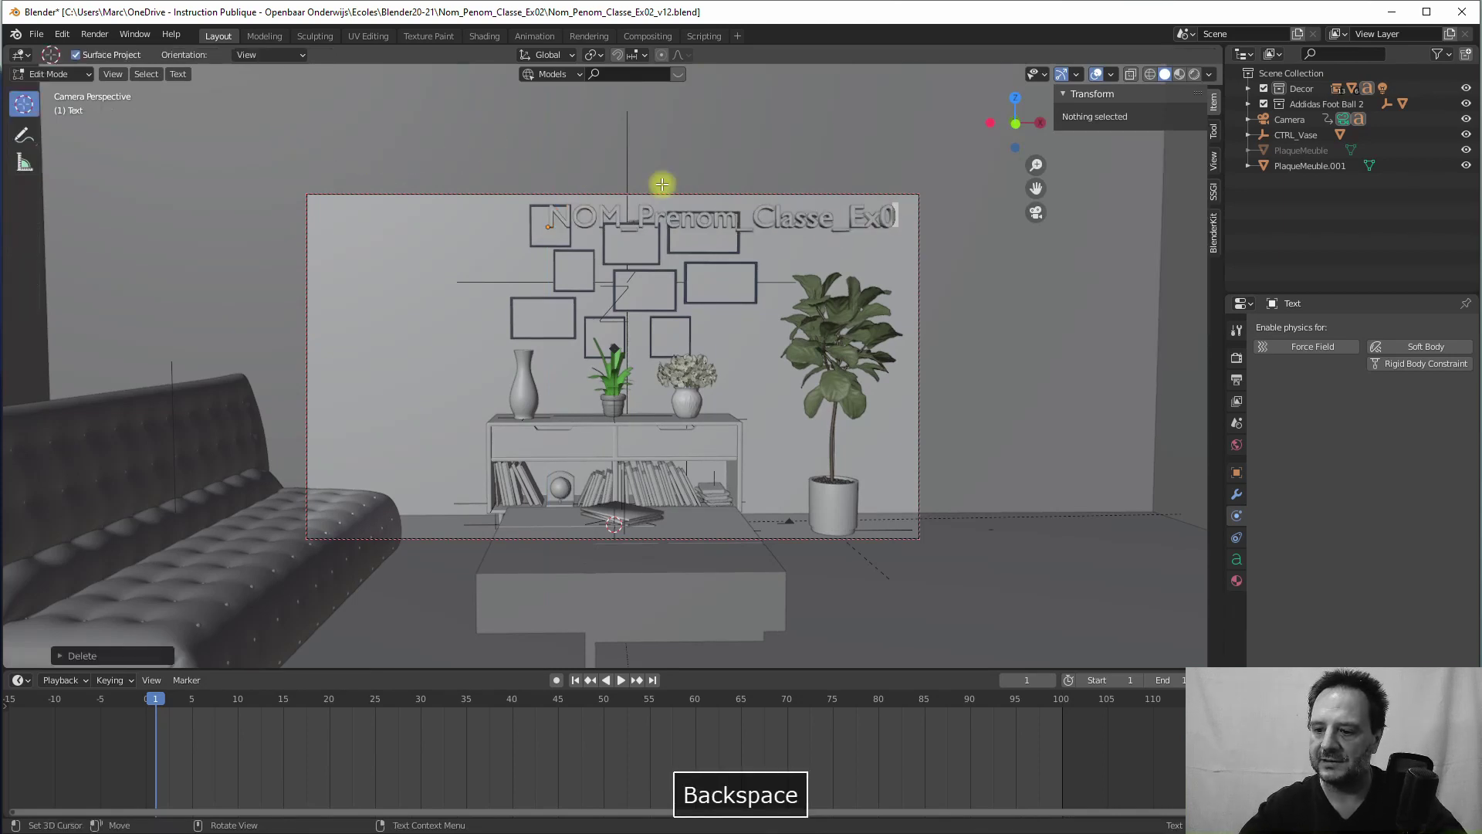
{"action": "type", "text": "2"}
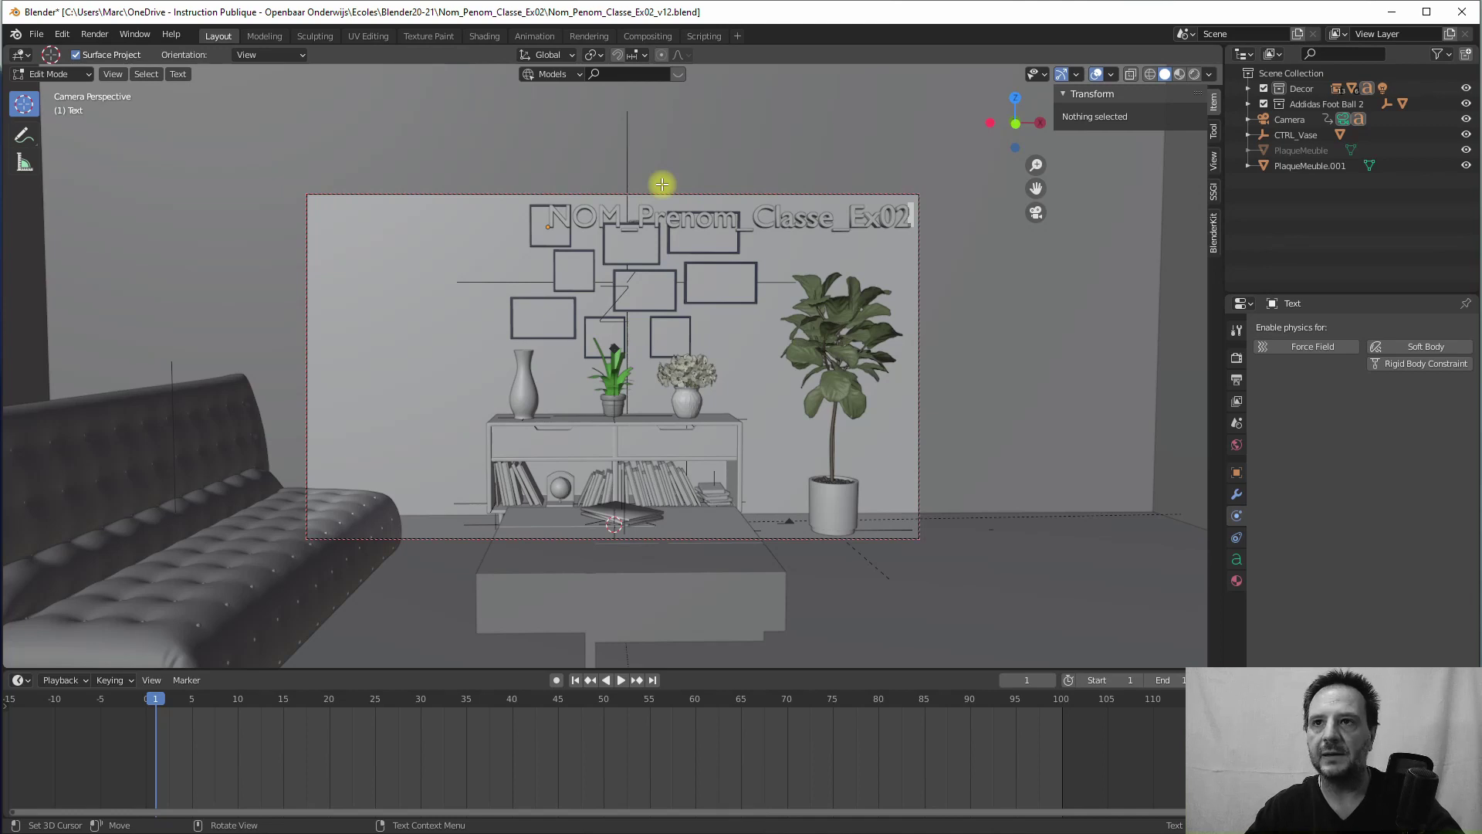
{"action": "key", "text": "Tab"}
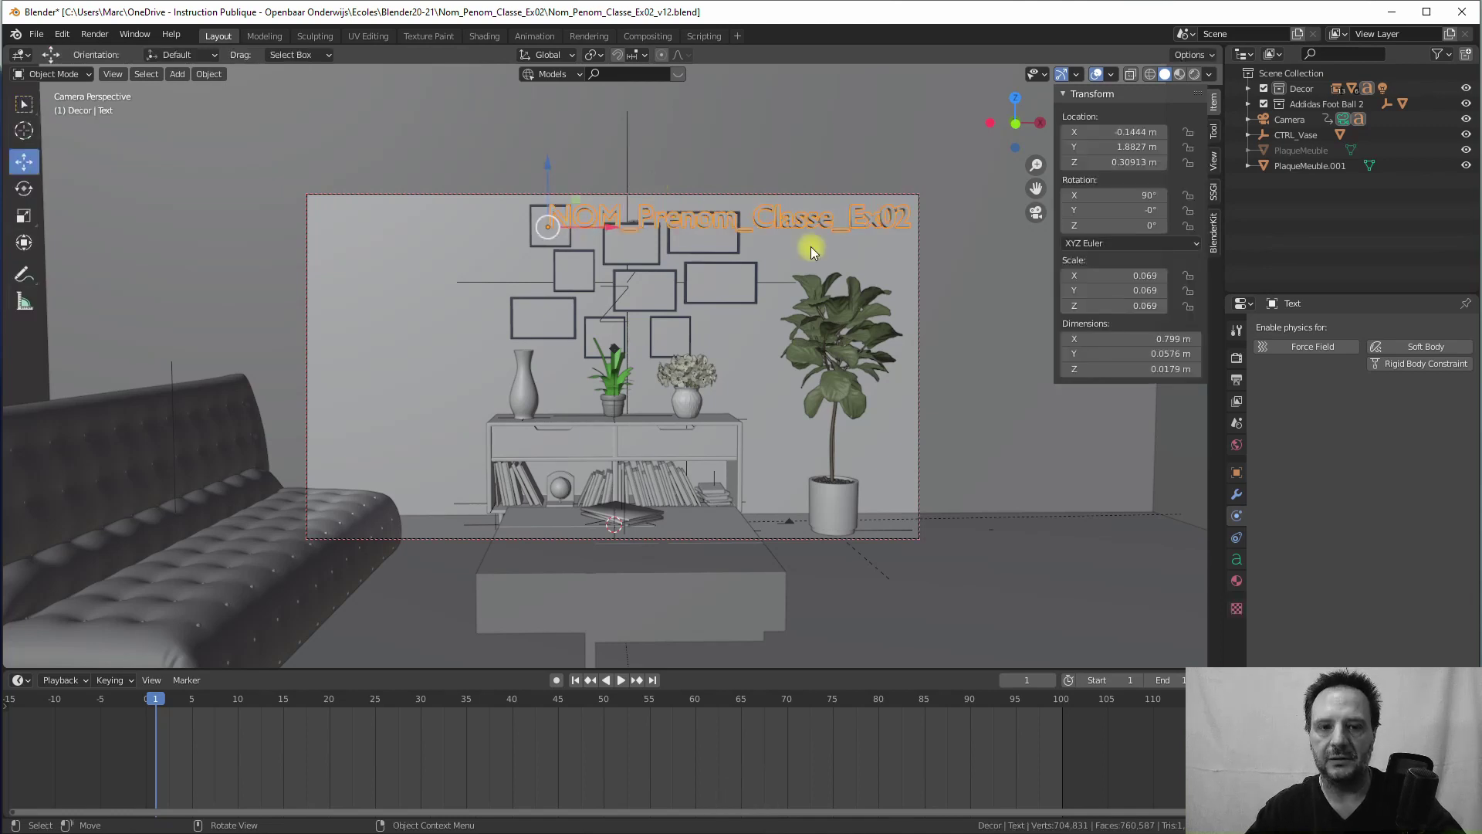
Step: Scale the title text to about 0.060 and shift it to about X -0.06 m, within the camera frame
{"action": "key", "text": "s"}
{"action": "left_click", "coordinate": [603, 233]}
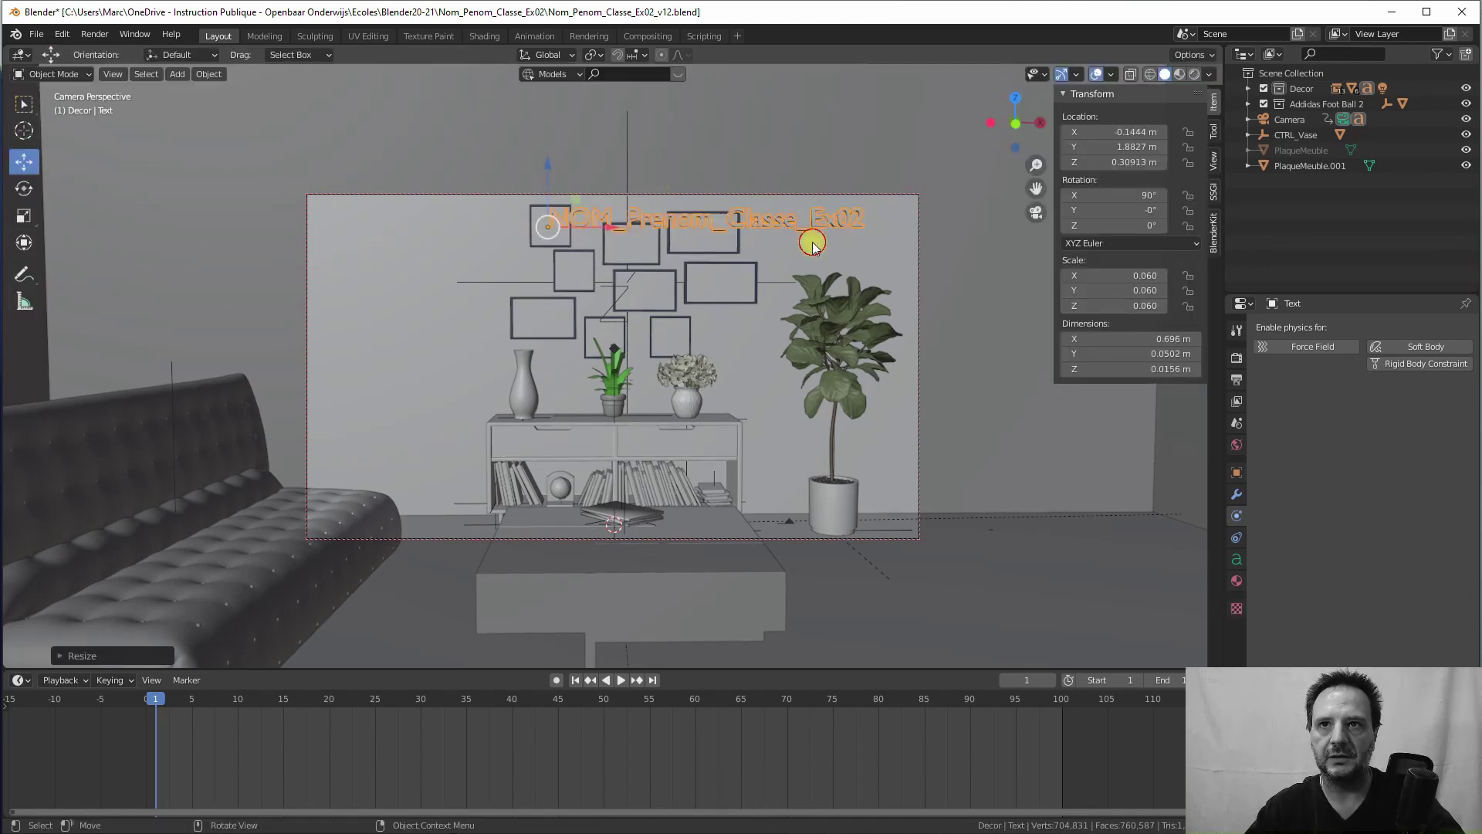
{"action": "mouse_move", "coordinate": [603, 233]}
{"action": "left_mouse_down"}
{"action": "mouse_move", "coordinate": [648, 224]}
{"action": "mouse_move", "coordinate": [626, 222]}
{"action": "left_mouse_up"}
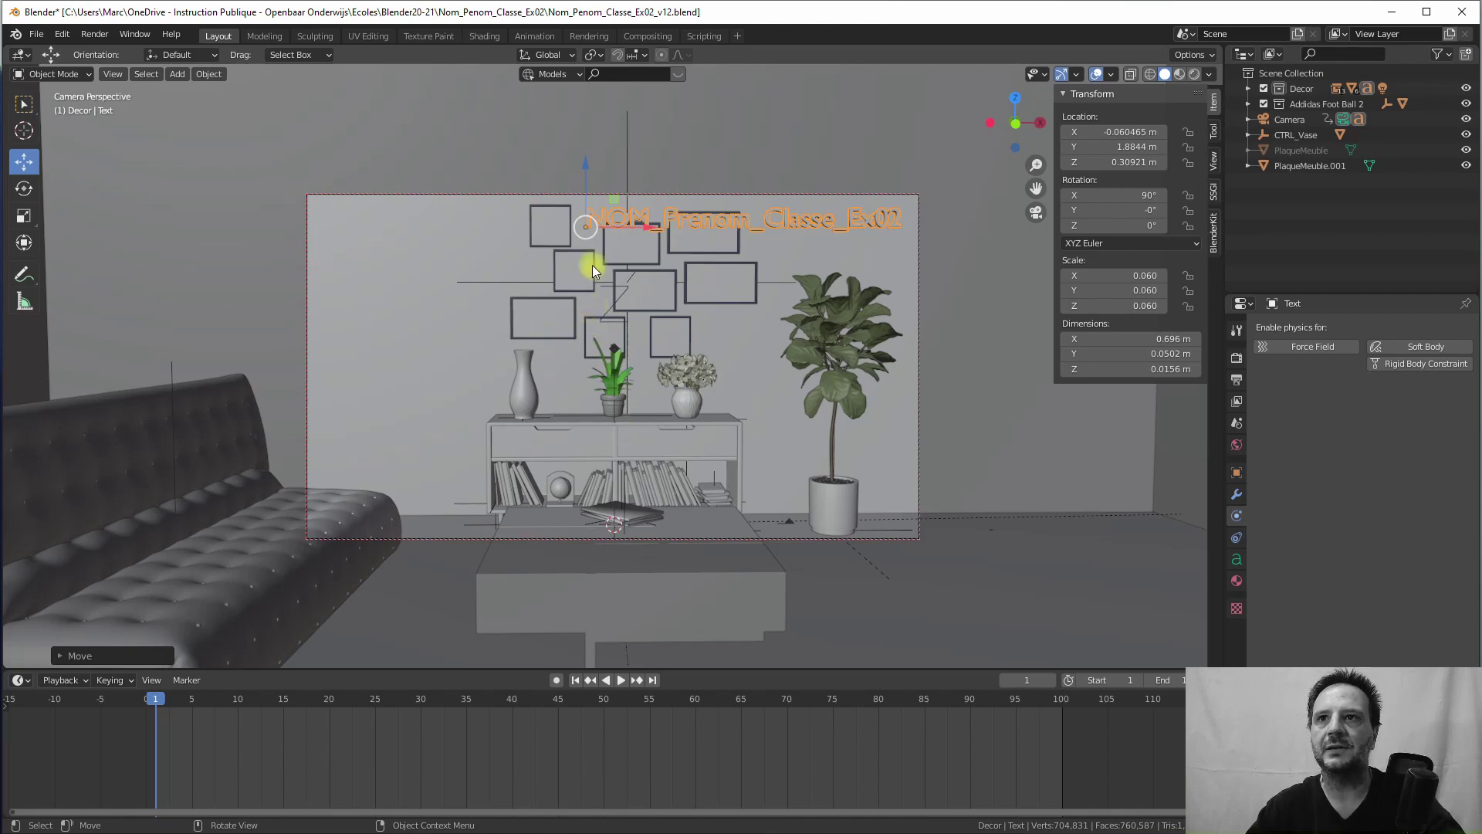
Step: At frame 60, frame the ball and vase closely with the camera at about X -0.17, Y -2.72, Z 0.93 m
{"action": "left_click", "coordinate": [1275, 122]}
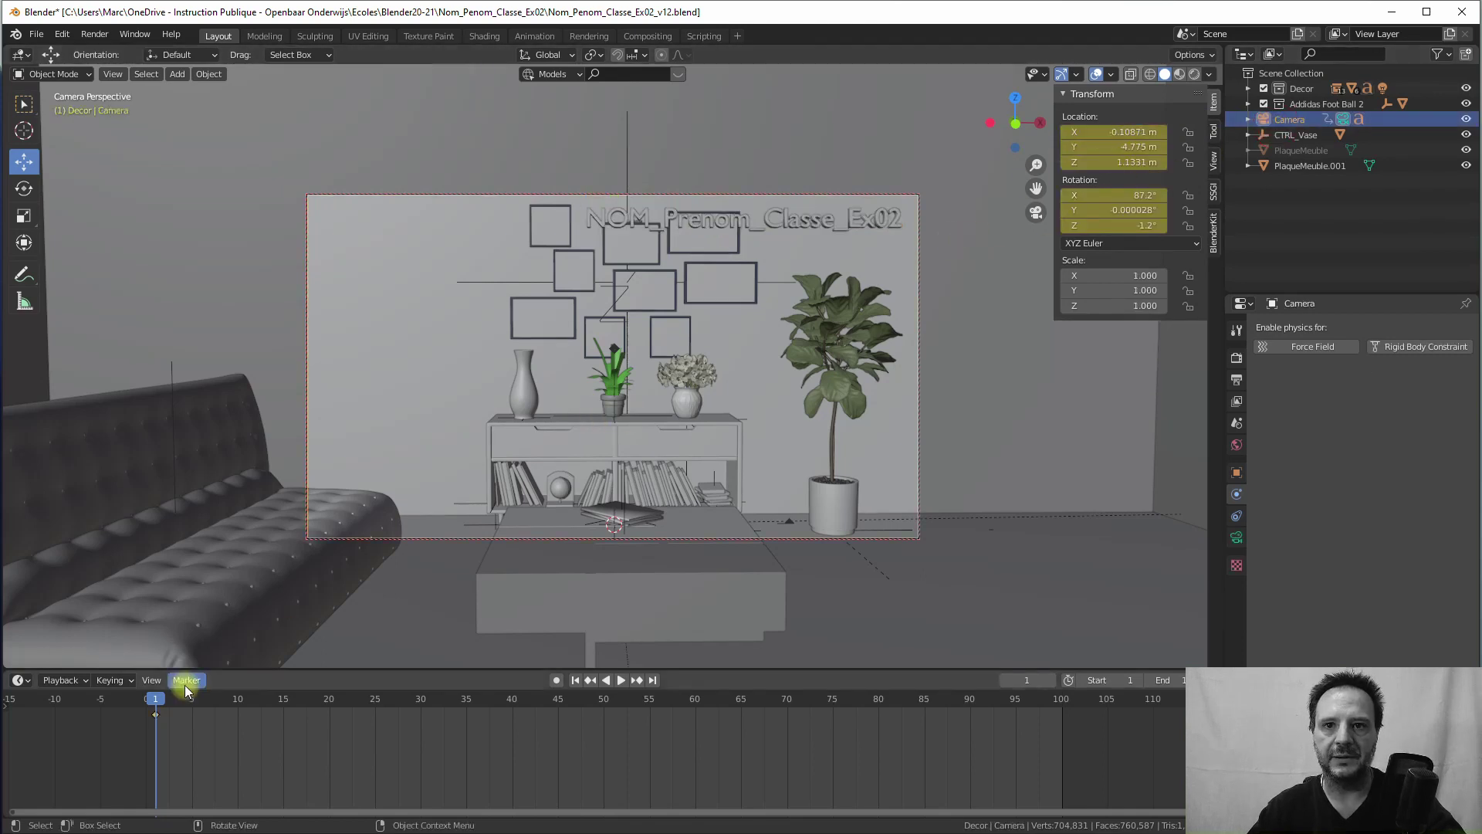
{"action": "left_click_drag", "start_coordinate": [156, 698], "coordinate": [695, 696]}
{"action": "scroll", "coordinate": [522, 443], "scroll_direction": "up", "scroll_amount": 5}
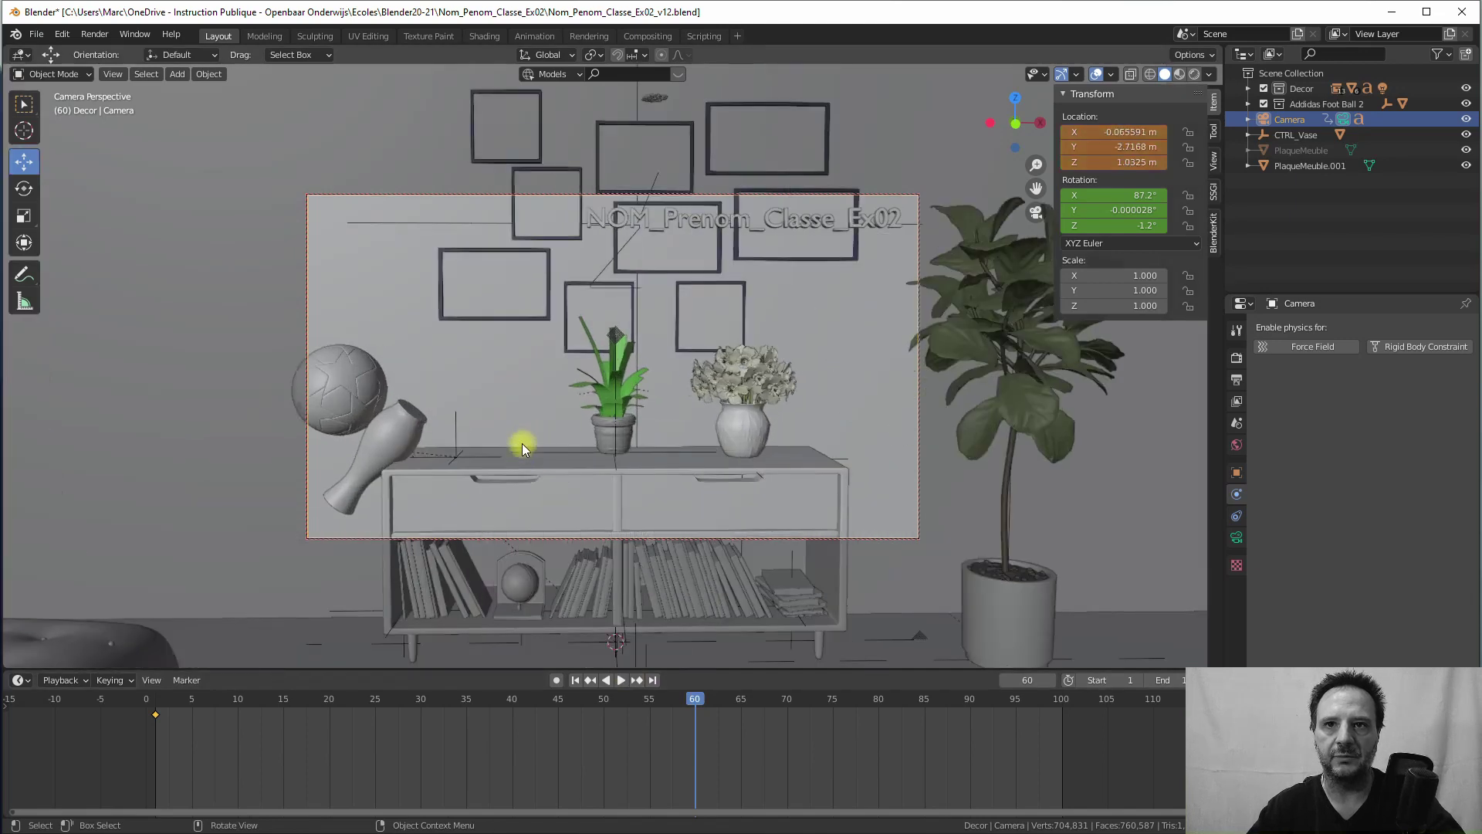
{"action": "middle_click_drag", "start_coordinate": [522, 443], "coordinate": [559, 349]}
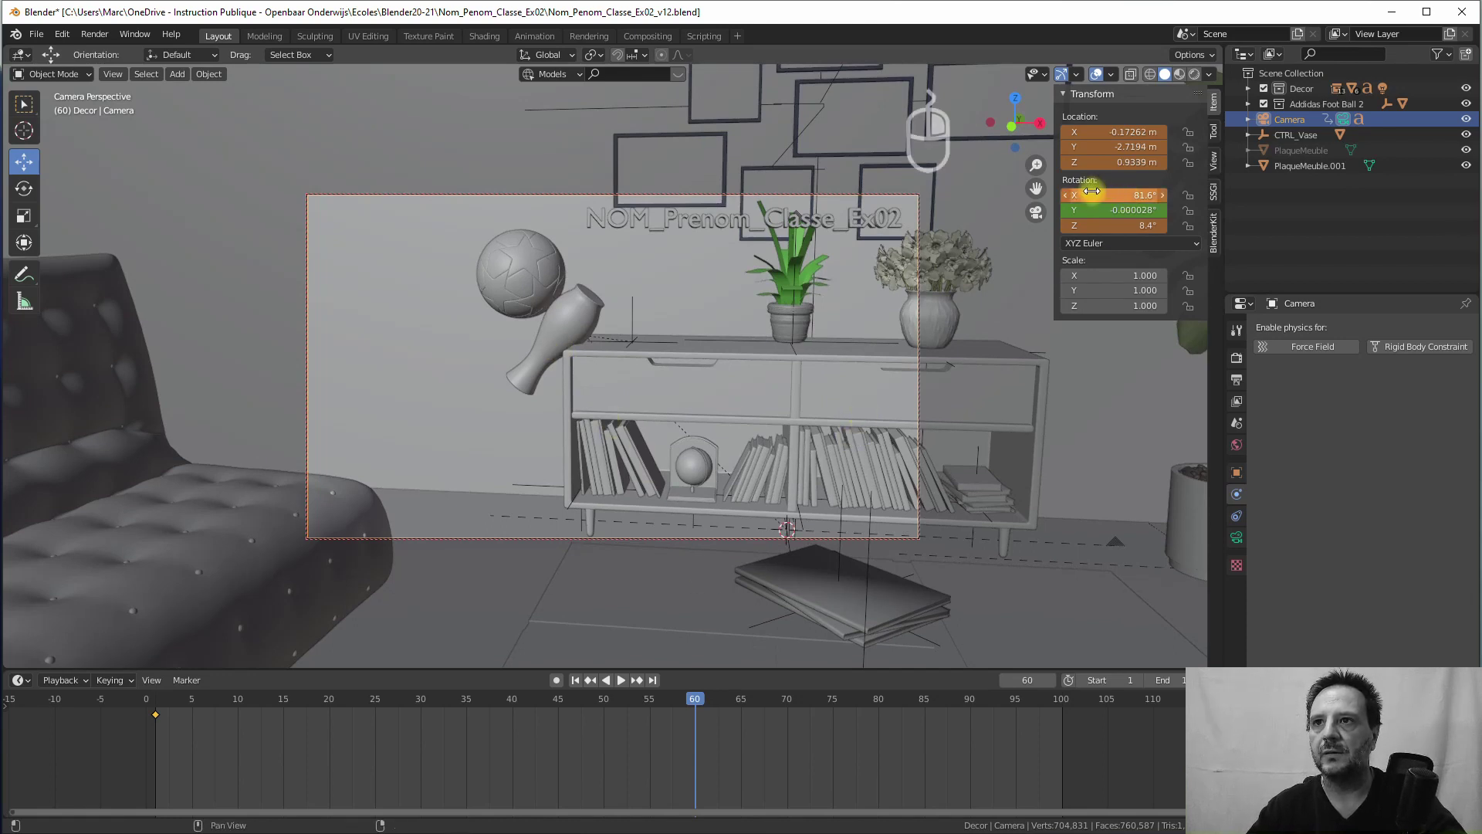
Step: Insert keyframes for the camera's rotation and location at frame 60
{"action": "right_click", "coordinate": [1101, 161]}
{"action": "left_click", "coordinate": [1101, 166]}
{"action": "right_click", "coordinate": [1101, 161]}
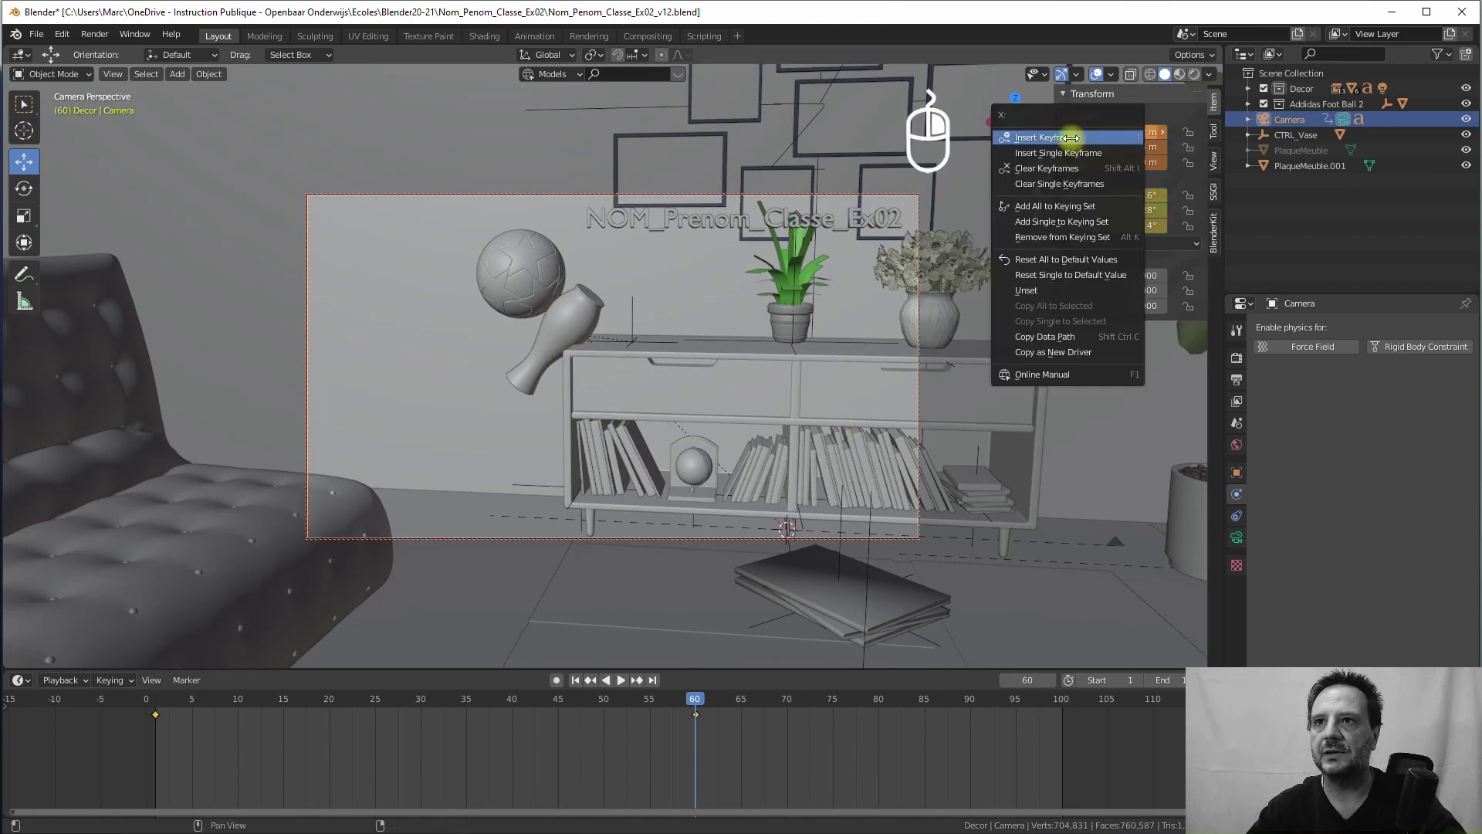
{"action": "left_click", "coordinate": [1073, 137]}
Step: Review the camera animation between frames 1 and 60 by scrubbing and reverse playback, stopping at frame 1
{"action": "left_click_drag", "start_coordinate": [694, 699], "coordinate": [697, 790]}
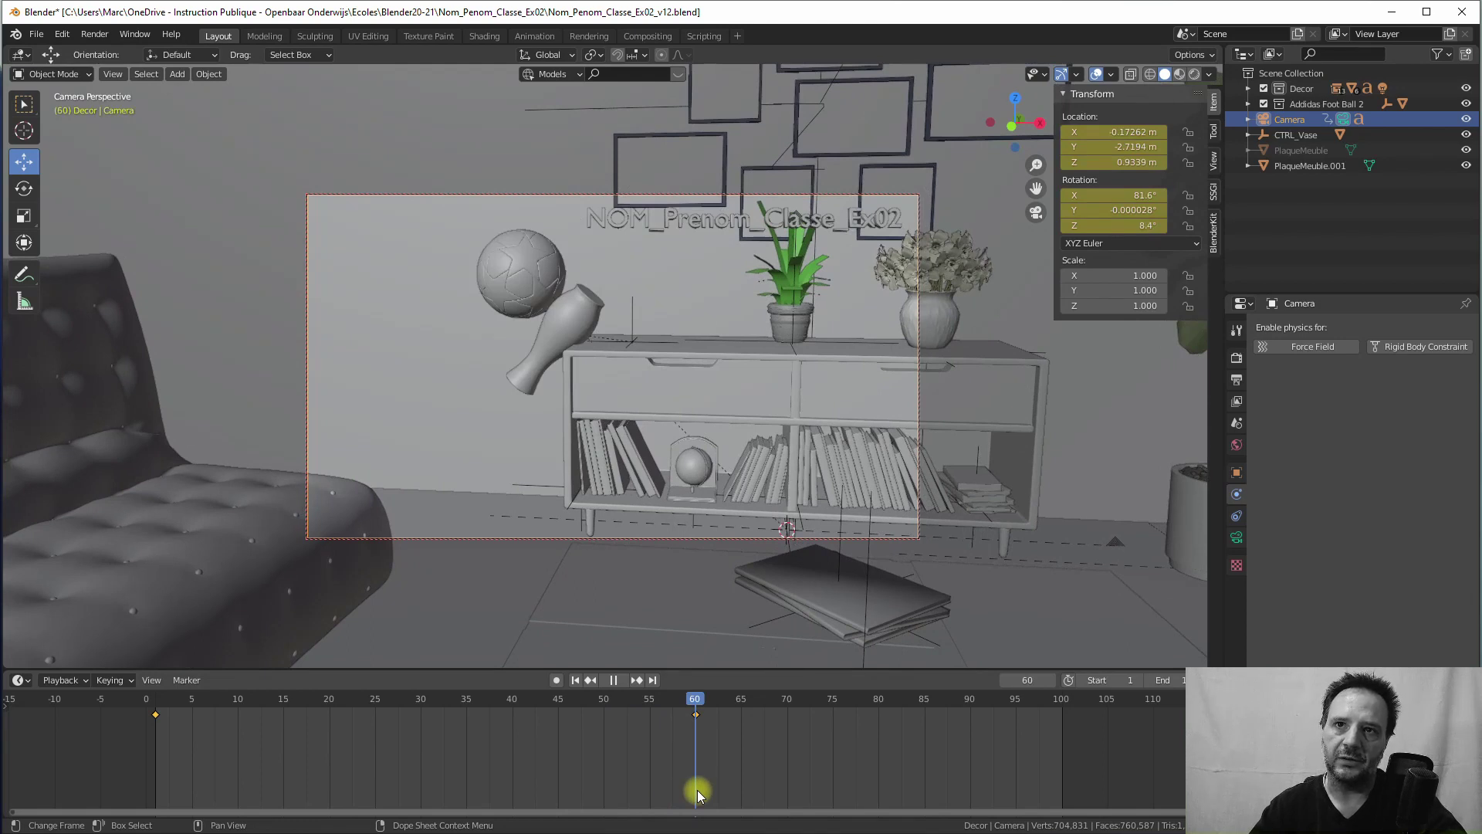
{"action": "left_click_drag", "start_coordinate": [698, 792], "coordinate": [521, 772]}
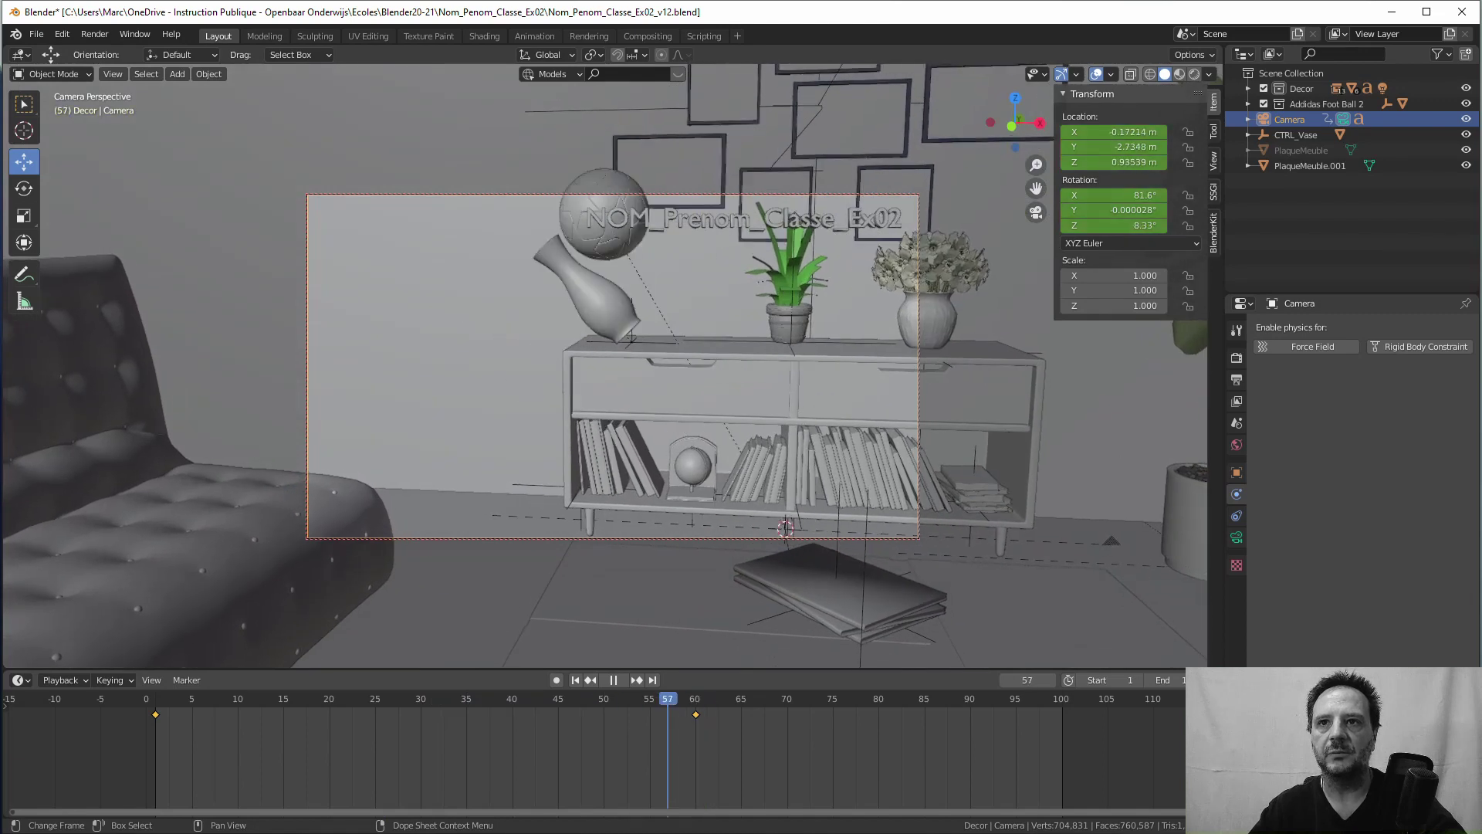
{"action": "key", "text": "shift+ctrl+space"}
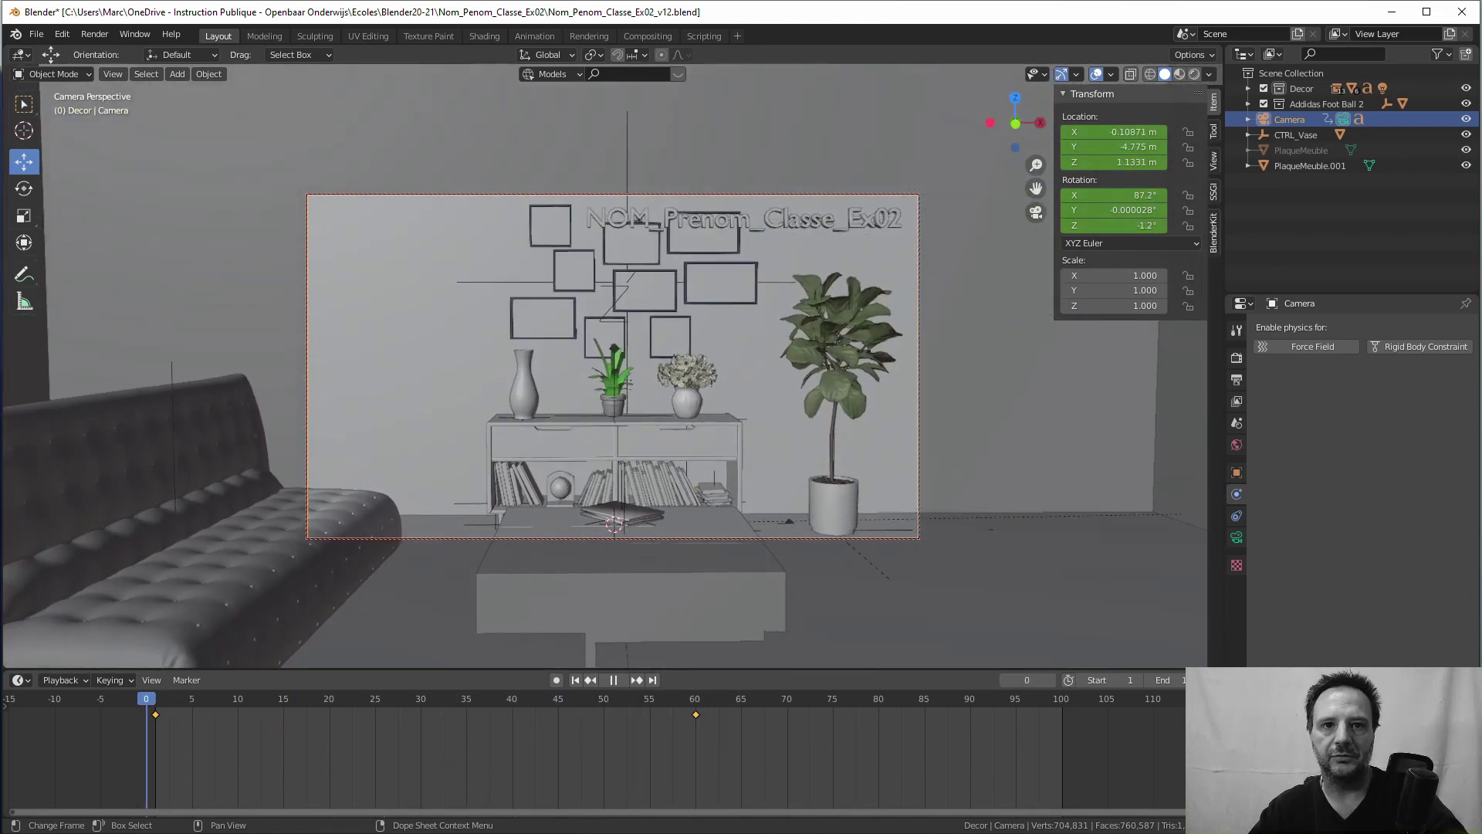
{"action": "key", "text": "space"}
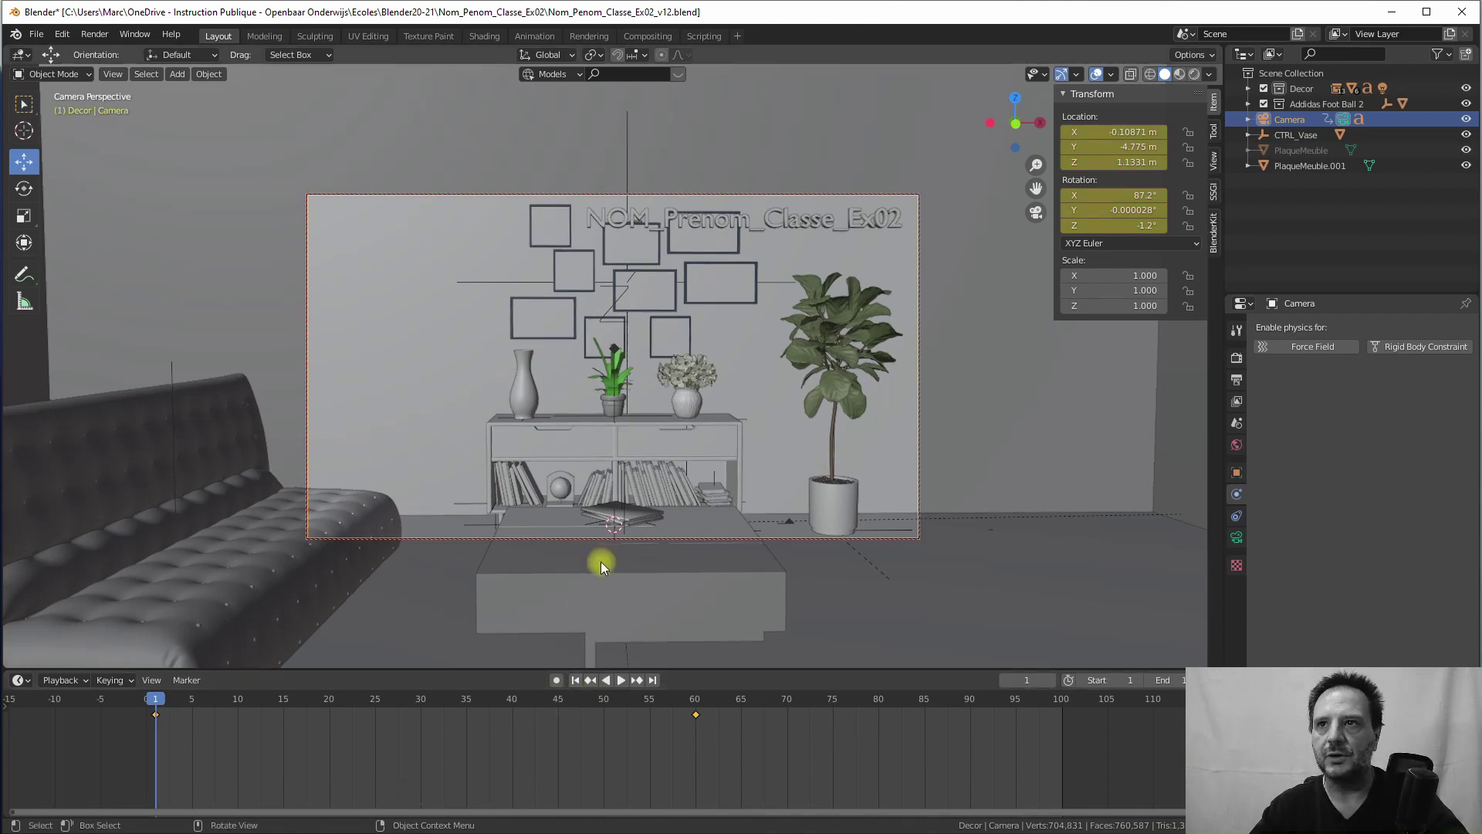
Step: Select the scene light and change its type from Point to Sun
{"action": "left_click", "coordinate": [833, 568]}
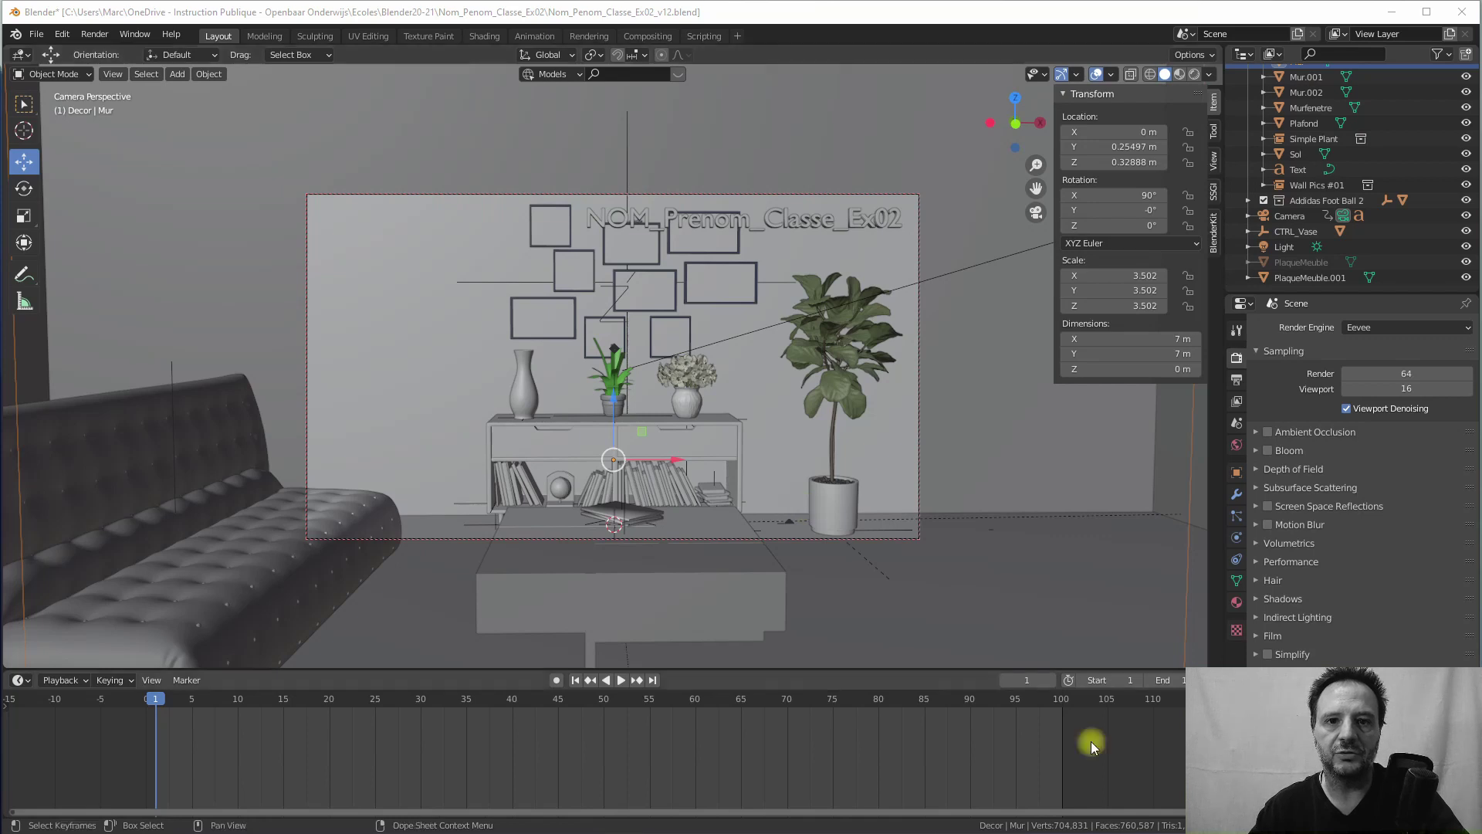
{"action": "left_click", "coordinate": [1236, 579]}
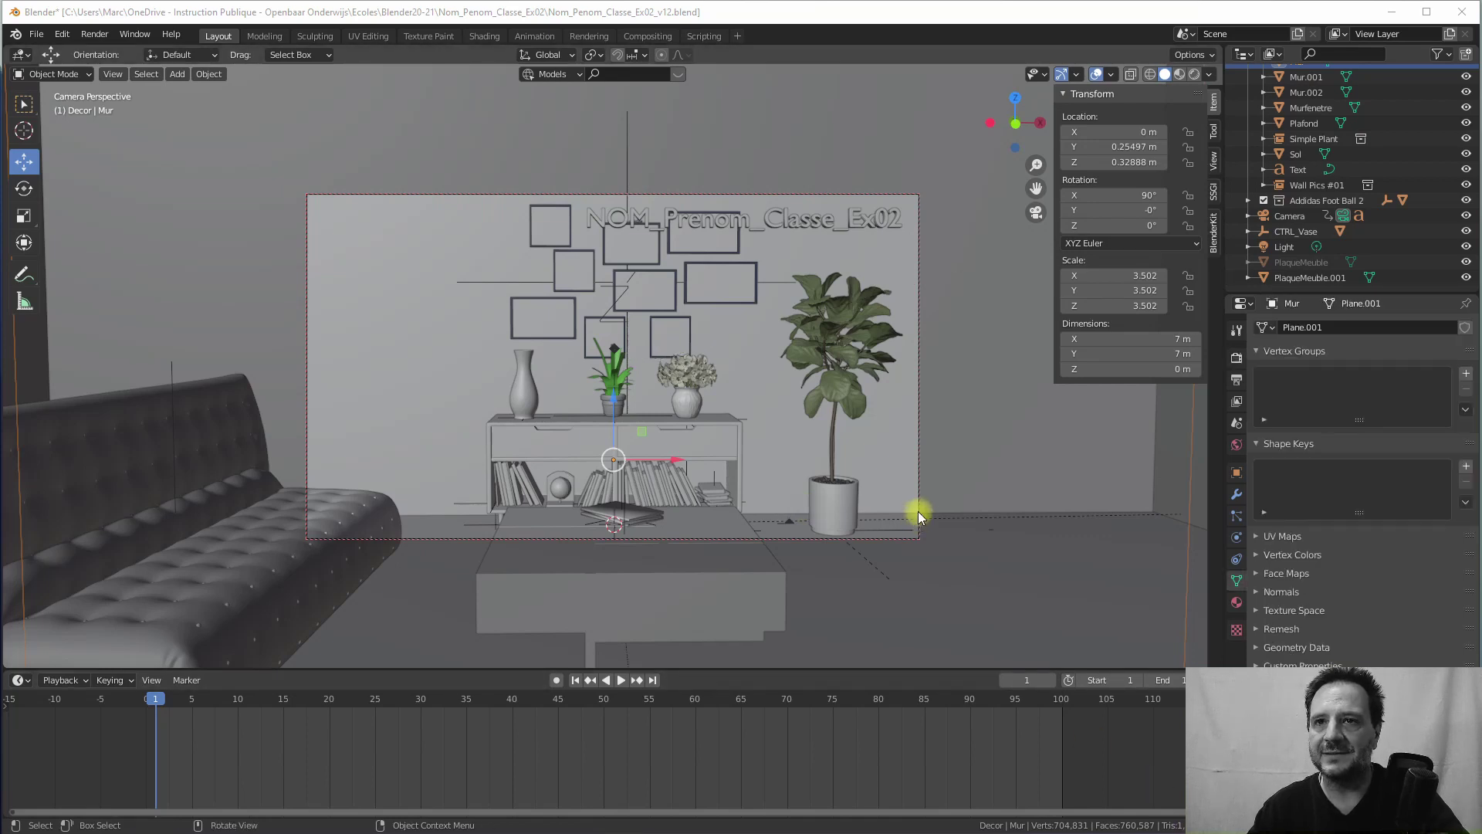
{"action": "left_click", "coordinate": [1277, 249]}
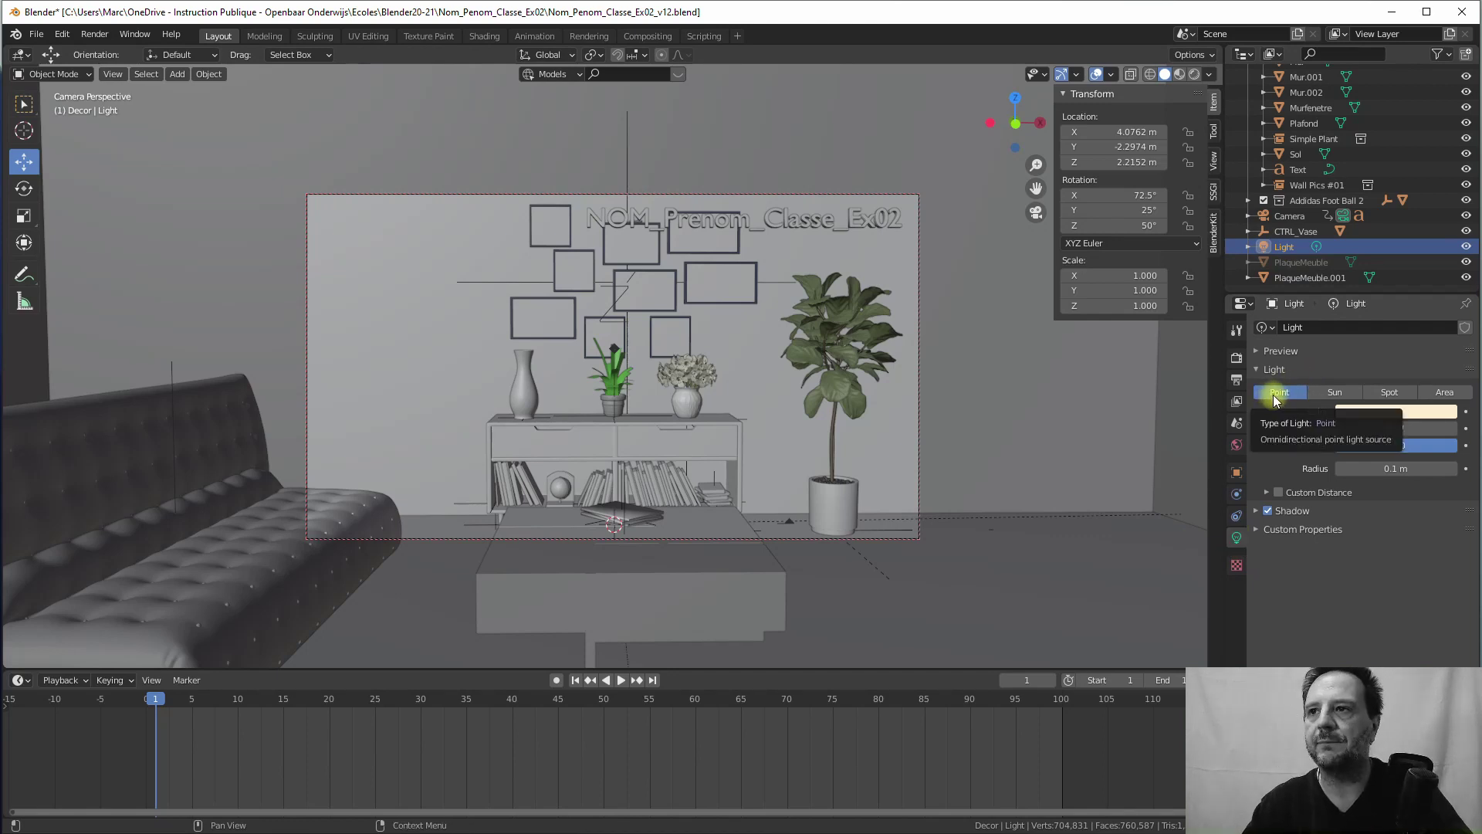
{"action": "left_click", "coordinate": [1321, 391]}
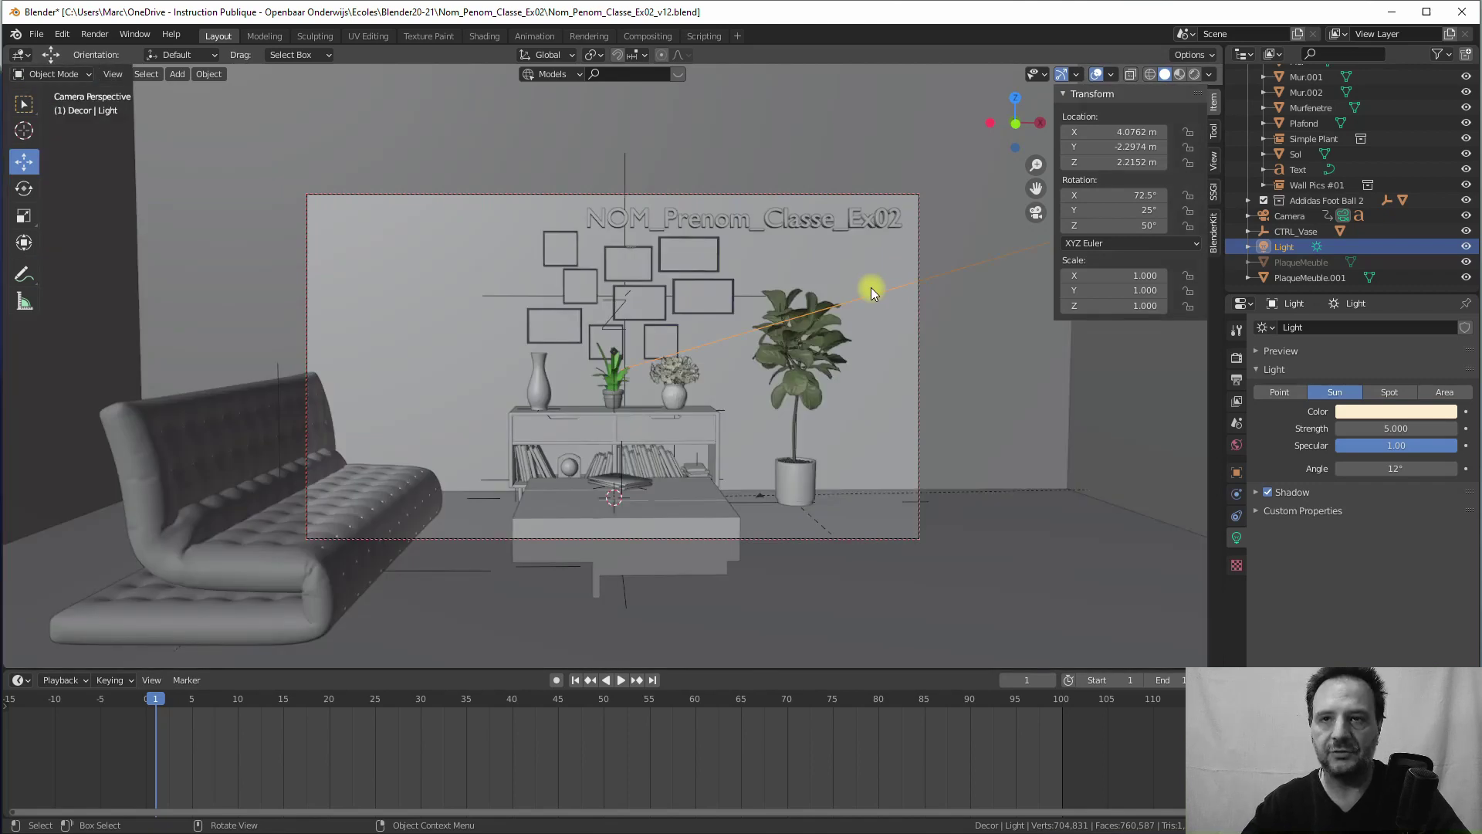
Step: Examine the sun light's position and direction relative to the room and its window opening from outside
{"action": "middle_click_drag", "start_coordinate": [871, 292], "coordinate": [602, 341]}
{"action": "left_click", "coordinate": [628, 321]}
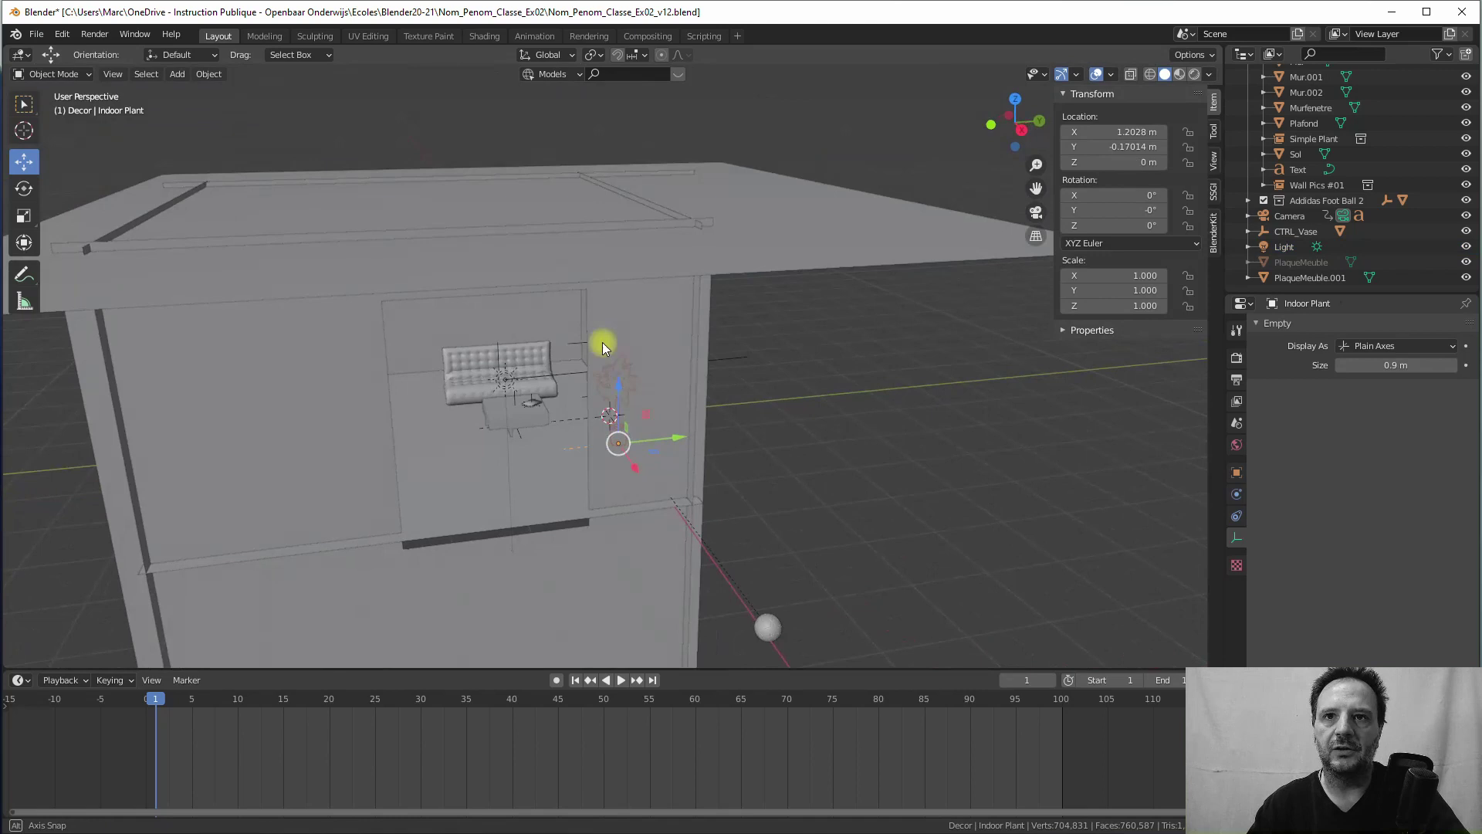
{"action": "left_click", "coordinate": [508, 377]}
{"action": "scroll", "coordinate": [508, 377], "scroll_direction": "up", "scroll_amount": 3}
{"action": "scroll", "coordinate": [507, 377], "scroll_direction": "down", "scroll_amount": 3}
{"action": "middle_click_drag", "start_coordinate": [507, 377], "coordinate": [767, 286]}
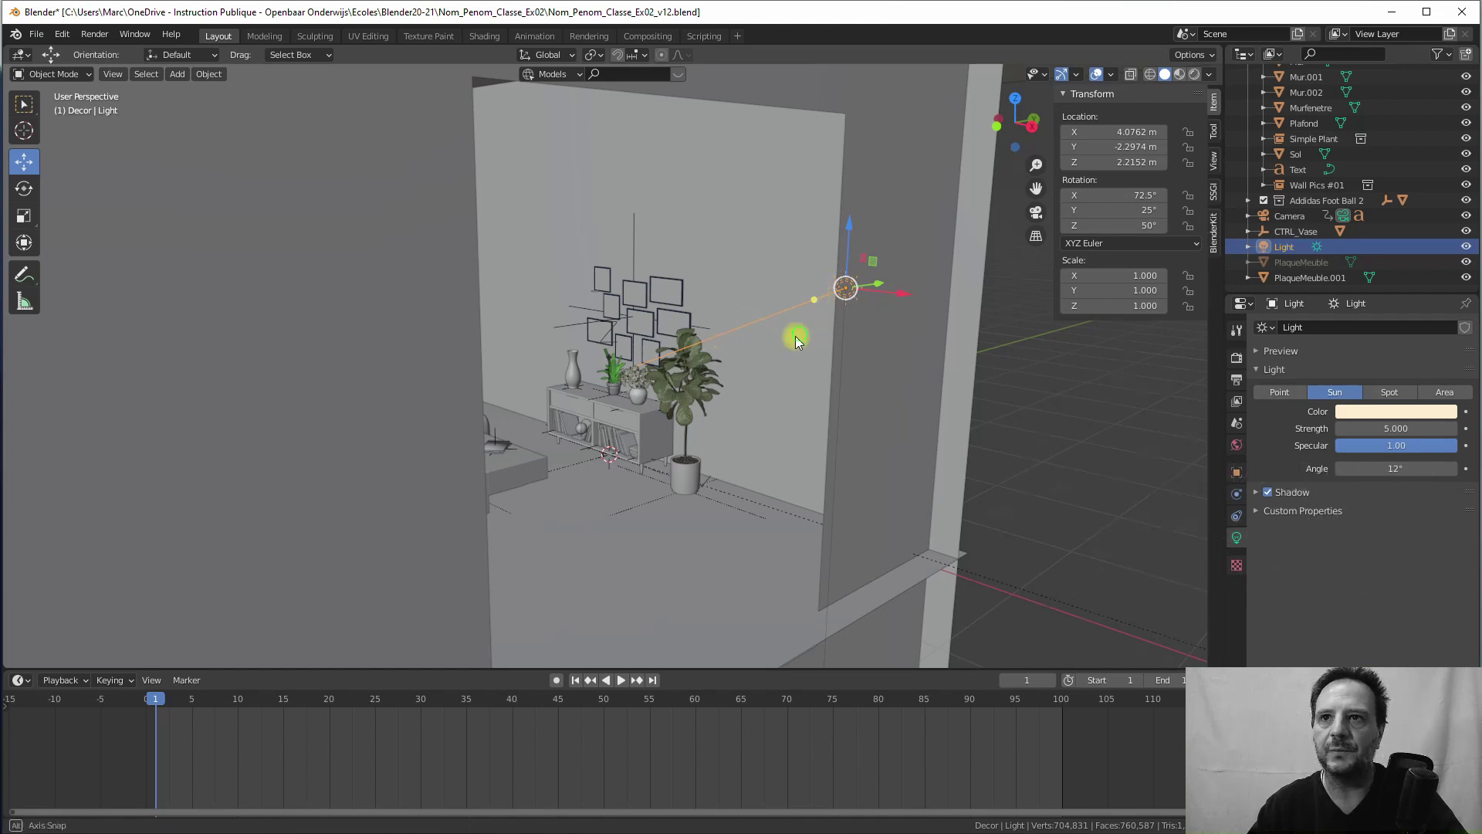
{"action": "scroll", "coordinate": [743, 338], "scroll_direction": "down", "scroll_amount": 5}
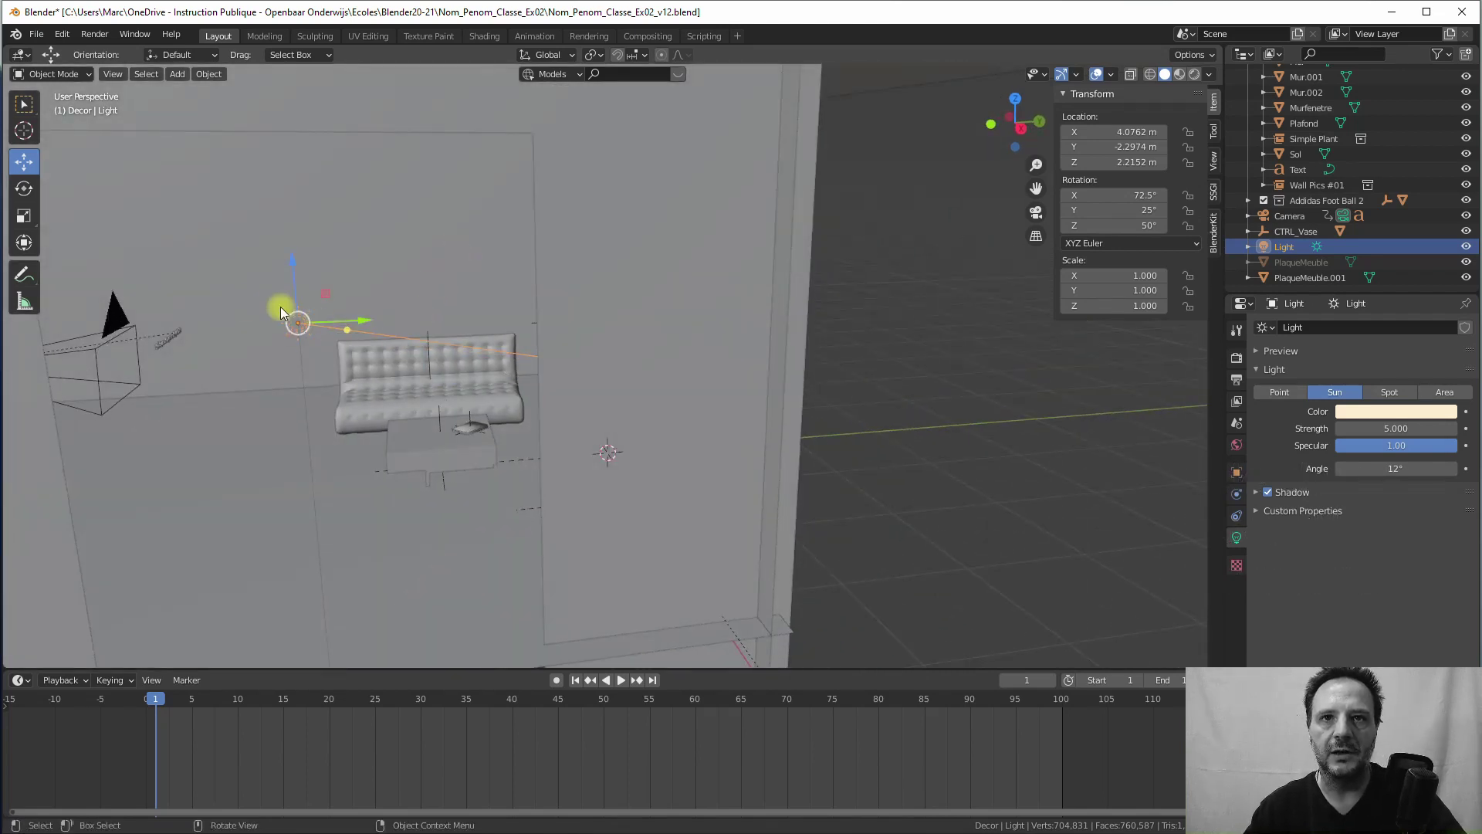
{"action": "scroll", "coordinate": [341, 410], "scroll_direction": "down", "scroll_amount": 4}
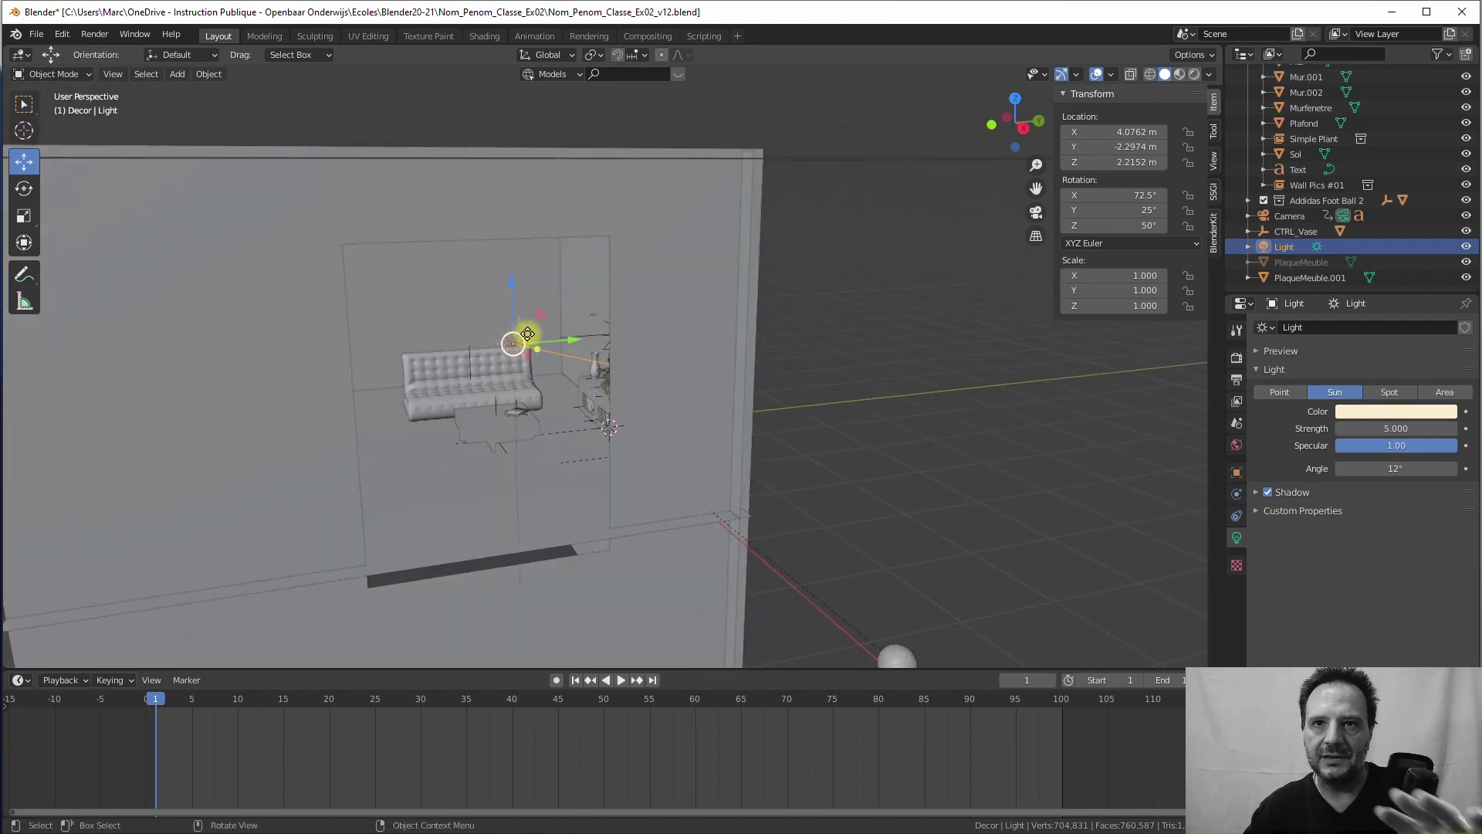
{"action": "middle_click_drag", "start_coordinate": [522, 335], "coordinate": [579, 341]}
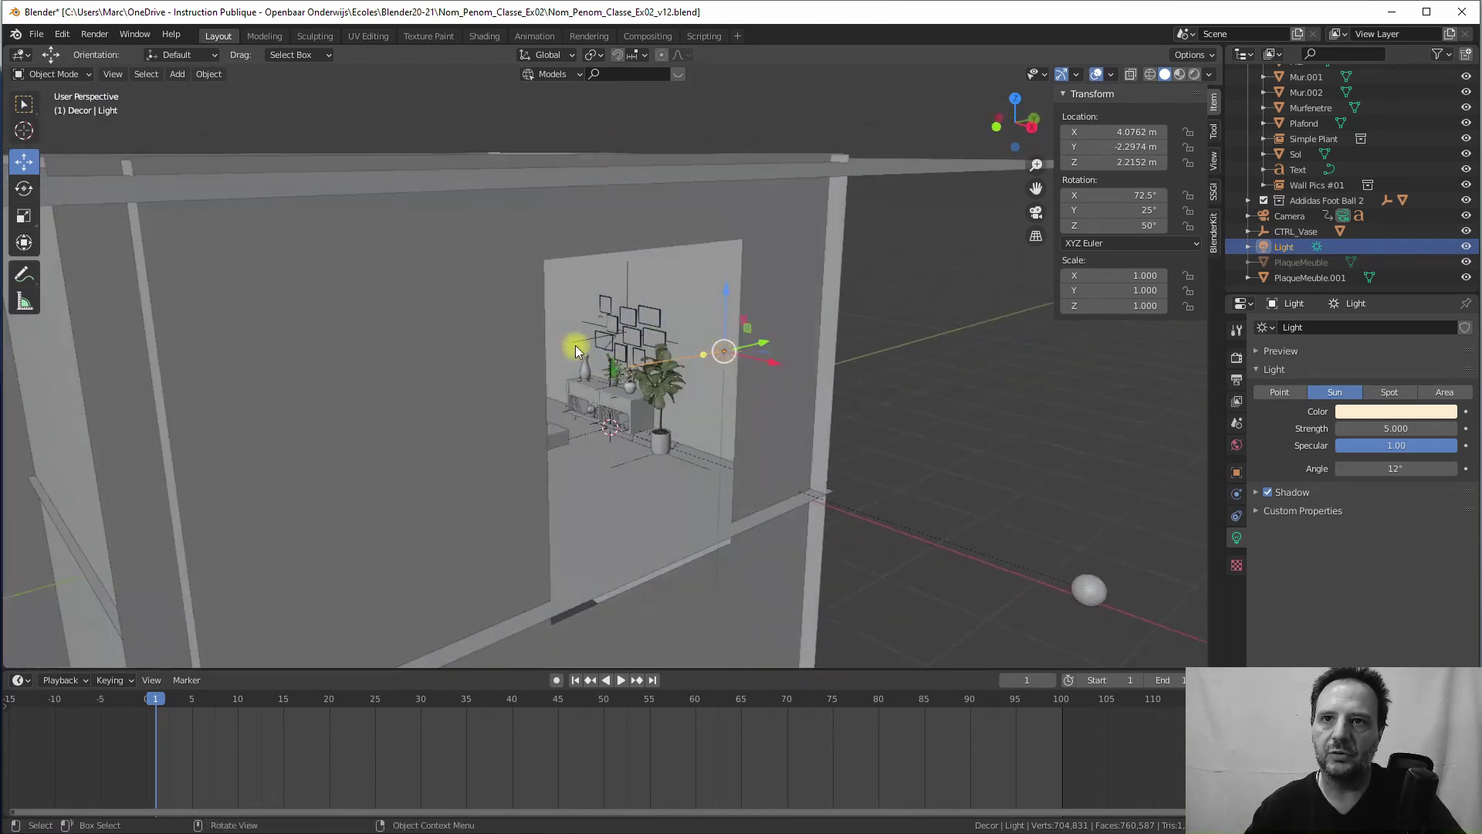
{"action": "middle_click_drag", "start_coordinate": [646, 377], "coordinate": [539, 387]}
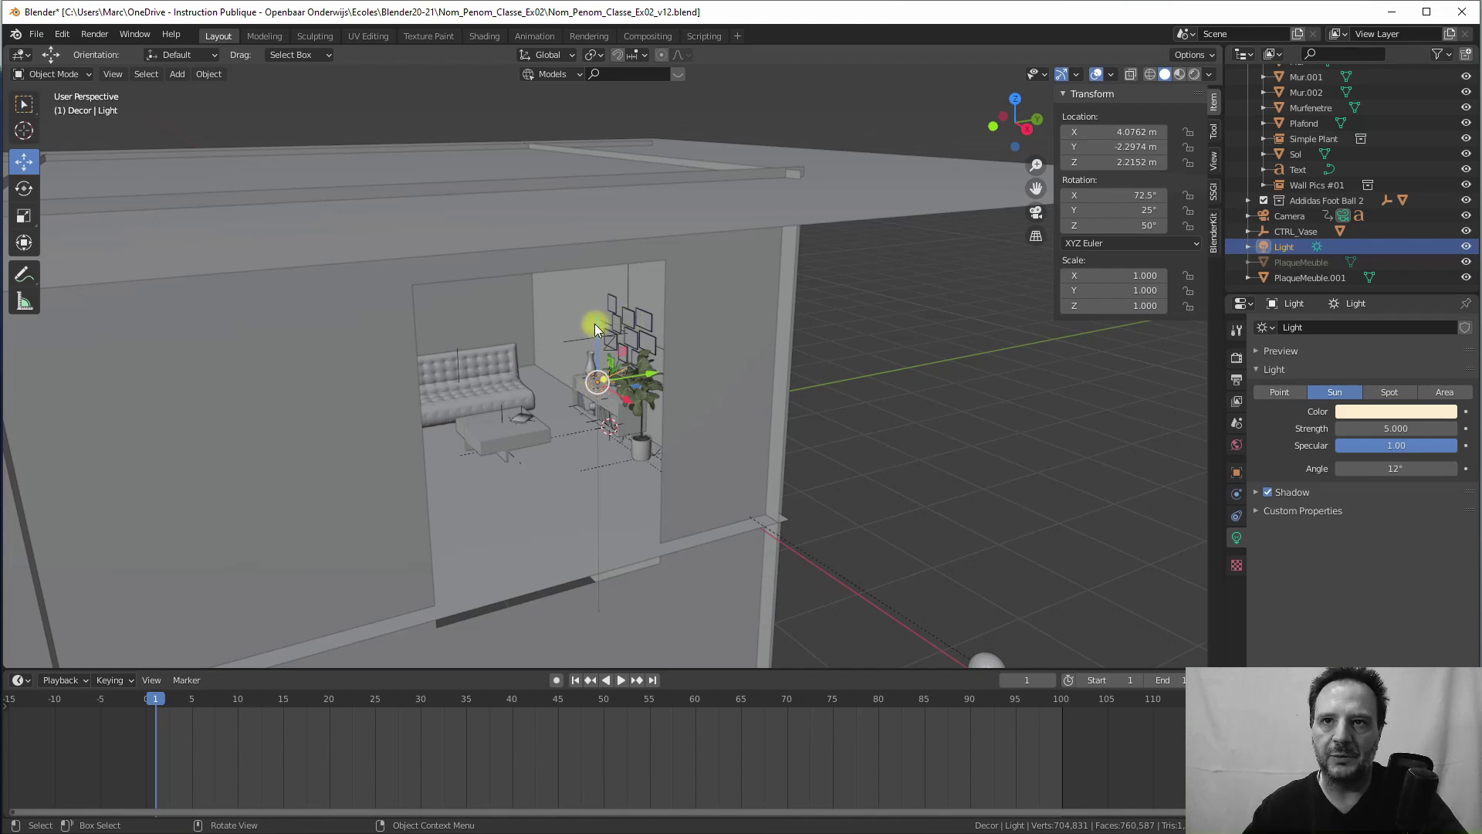
Step: Raise the sun light to about Z 2.26 m and move it along Y to about 1.71 m
{"action": "mouse_move", "coordinate": [591, 323]}
{"action": "left_mouse_down"}
{"action": "mouse_move", "coordinate": [595, 291]}
{"action": "mouse_move", "coordinate": [605, 339]}
{"action": "left_mouse_up"}
{"action": "middle_click_drag", "start_coordinate": [606, 339], "coordinate": [655, 302]}
{"action": "left_click_drag", "start_coordinate": [691, 372], "coordinate": [988, 320]}
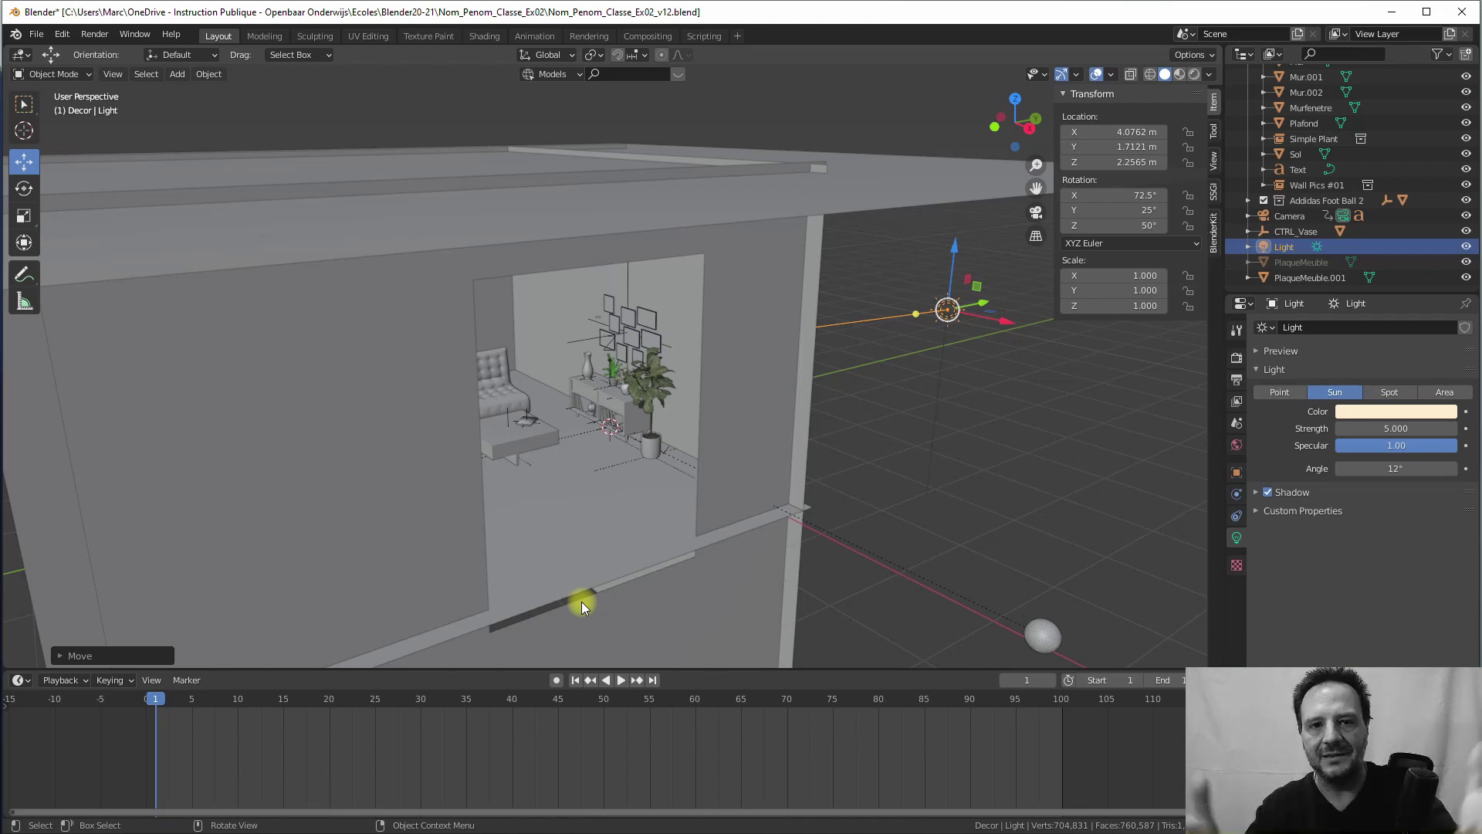
Step: Move the sun light back along Y to about -2.29 m, in front of the window opening
{"action": "middle_click_drag", "start_coordinate": [903, 332], "coordinate": [817, 381]}
{"action": "middle_click_drag", "start_coordinate": [915, 350], "coordinate": [865, 352]}
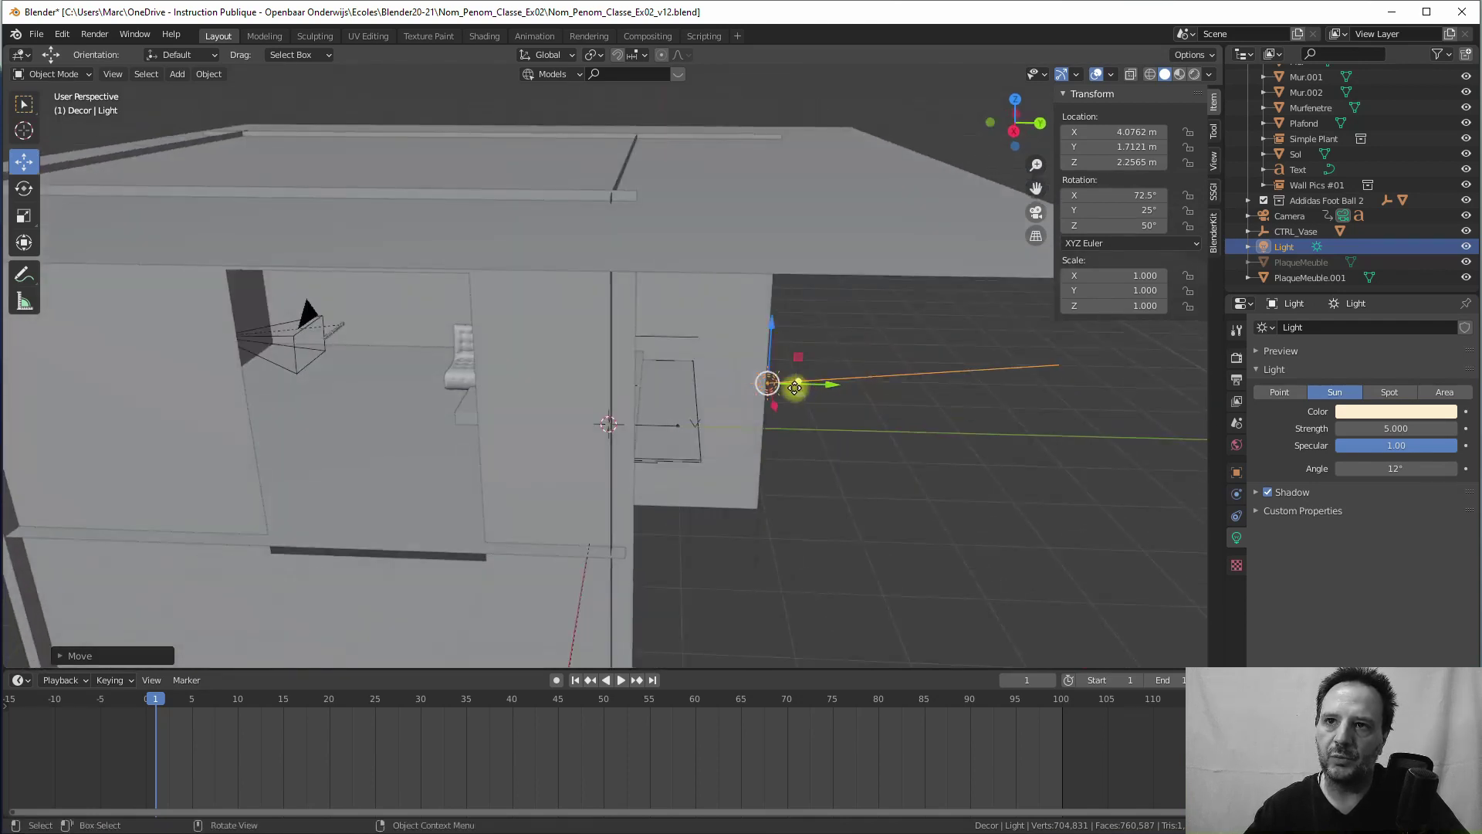
{"action": "left_click_drag", "start_coordinate": [835, 385], "coordinate": [453, 386]}
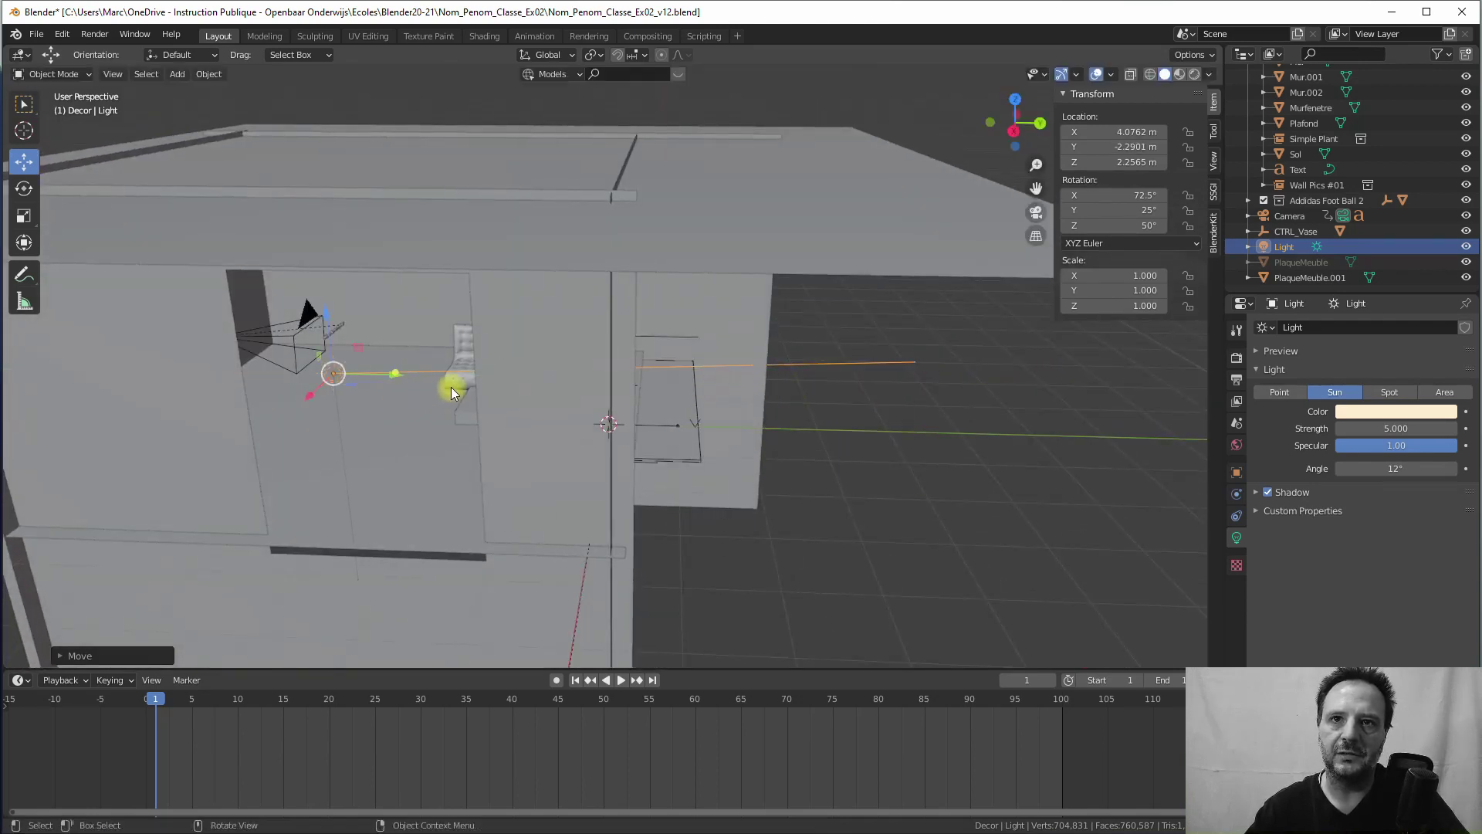
Step: Check the sun's lighting of the room from the camera in rendered shading, and return to solid shading
{"action": "middle_click_drag", "start_coordinate": [453, 386], "coordinate": [556, 338]}
{"action": "scroll", "coordinate": [668, 353], "scroll_direction": "up", "scroll_amount": 1}
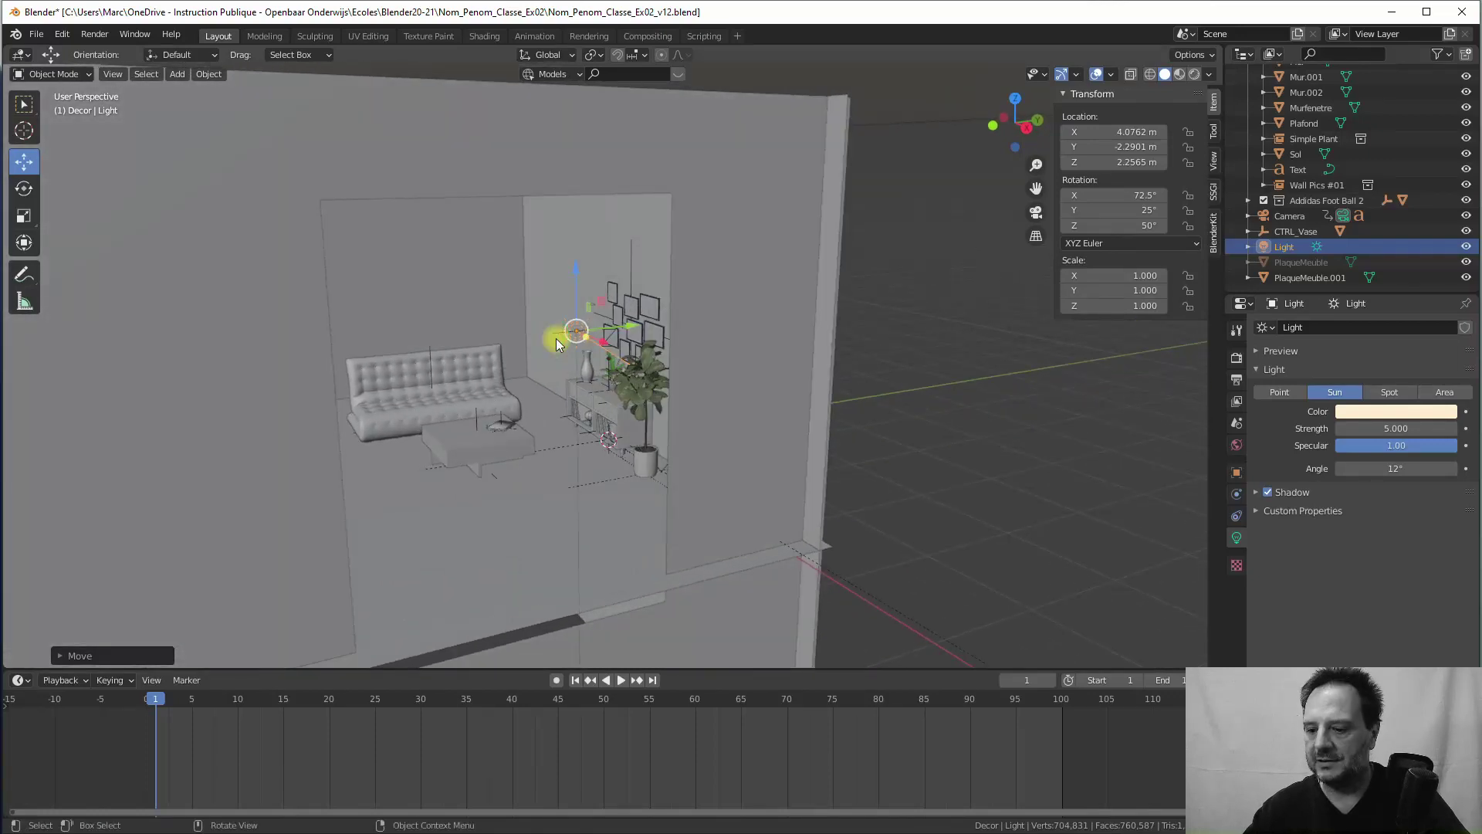
{"action": "key", "text": "KP_0"}
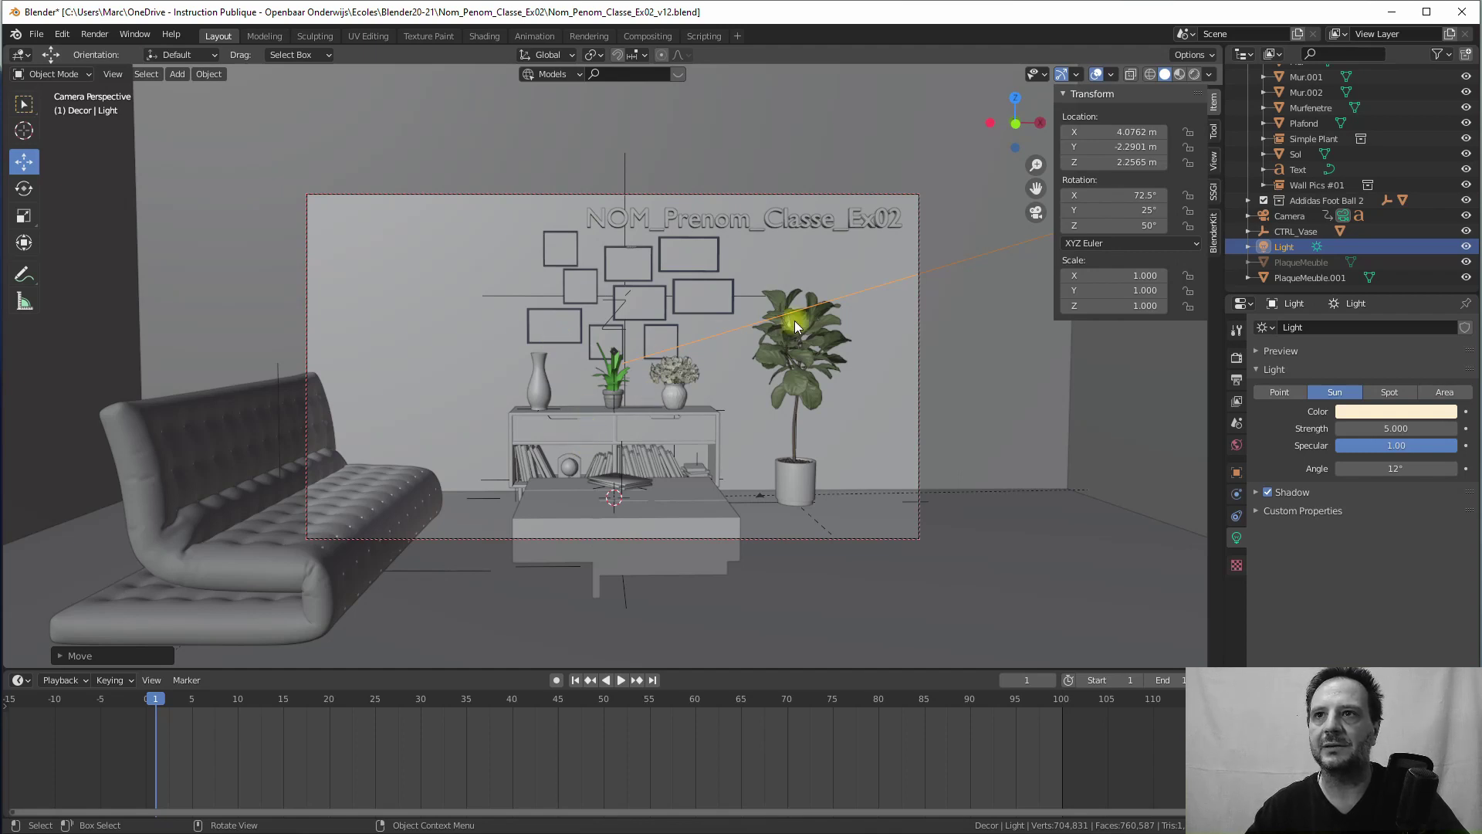
{"action": "left_click", "coordinate": [1194, 74]}
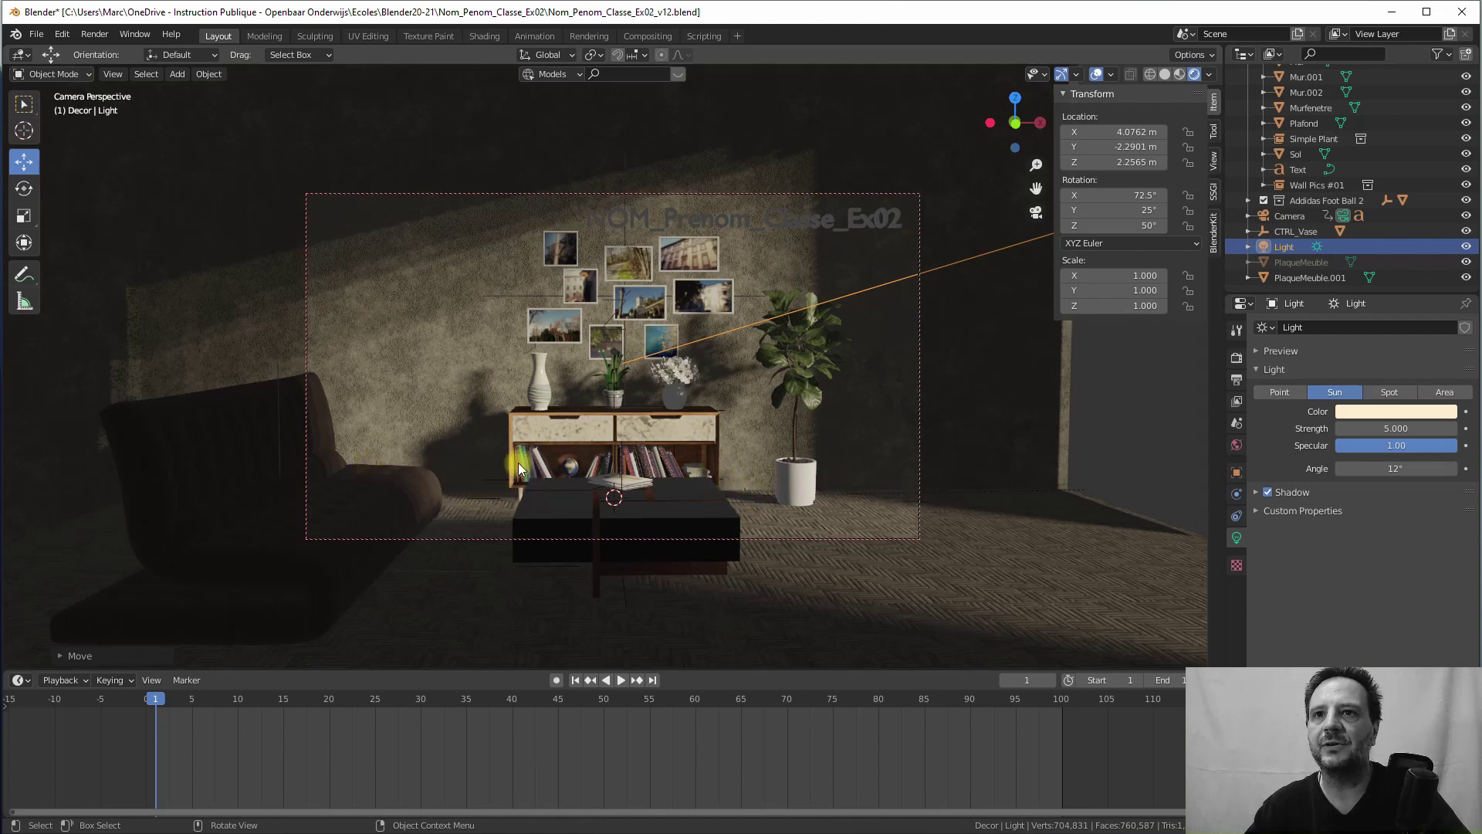
{"action": "left_click", "coordinate": [1165, 74]}
Step: Add a cube mesh at the scene origin and scale it uniformly down to about 0.16 m
{"action": "middle_click_drag", "start_coordinate": [600, 393], "coordinate": [662, 375]}
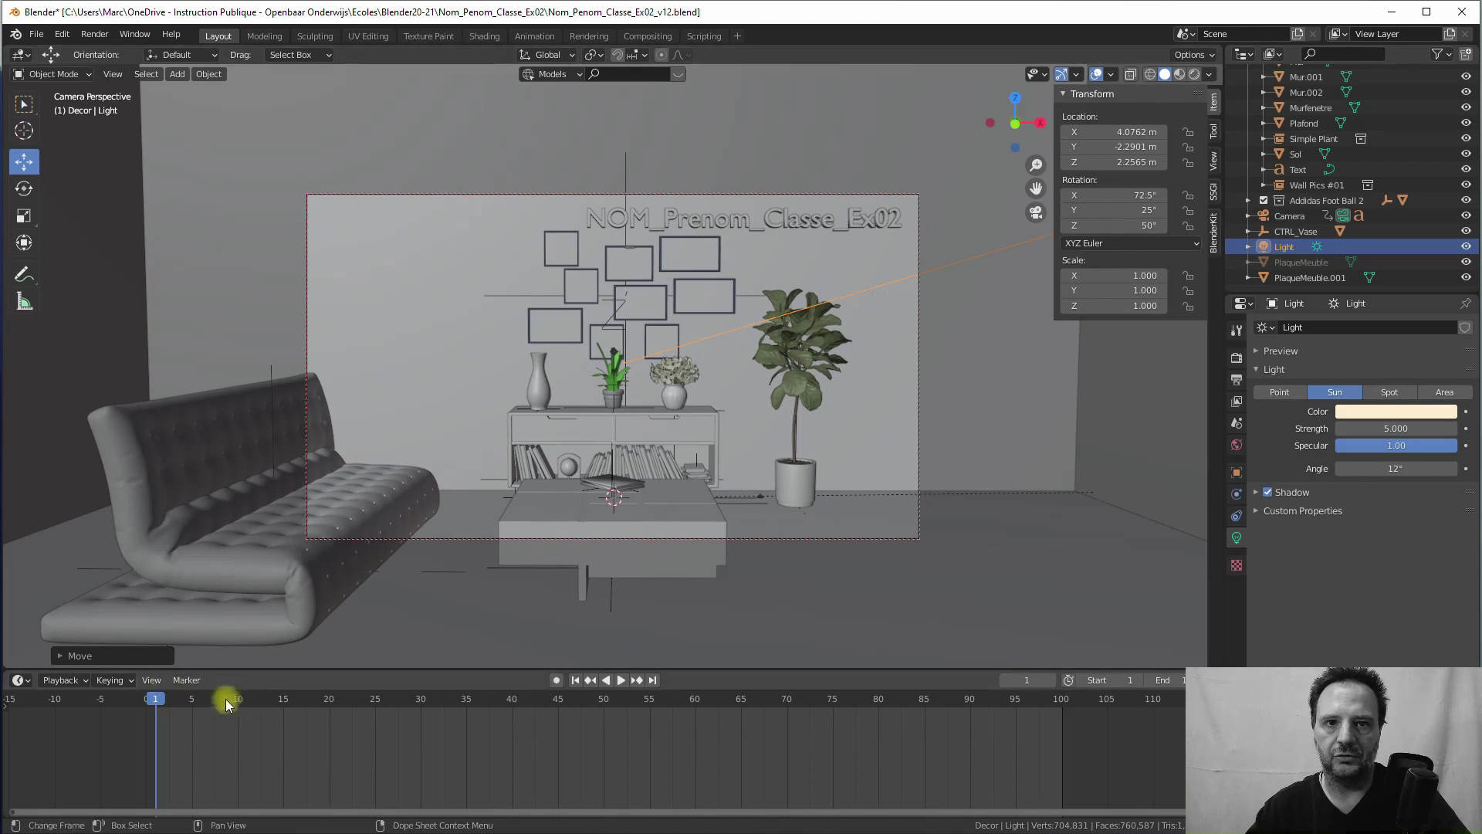
{"action": "key", "text": "KP_0"}
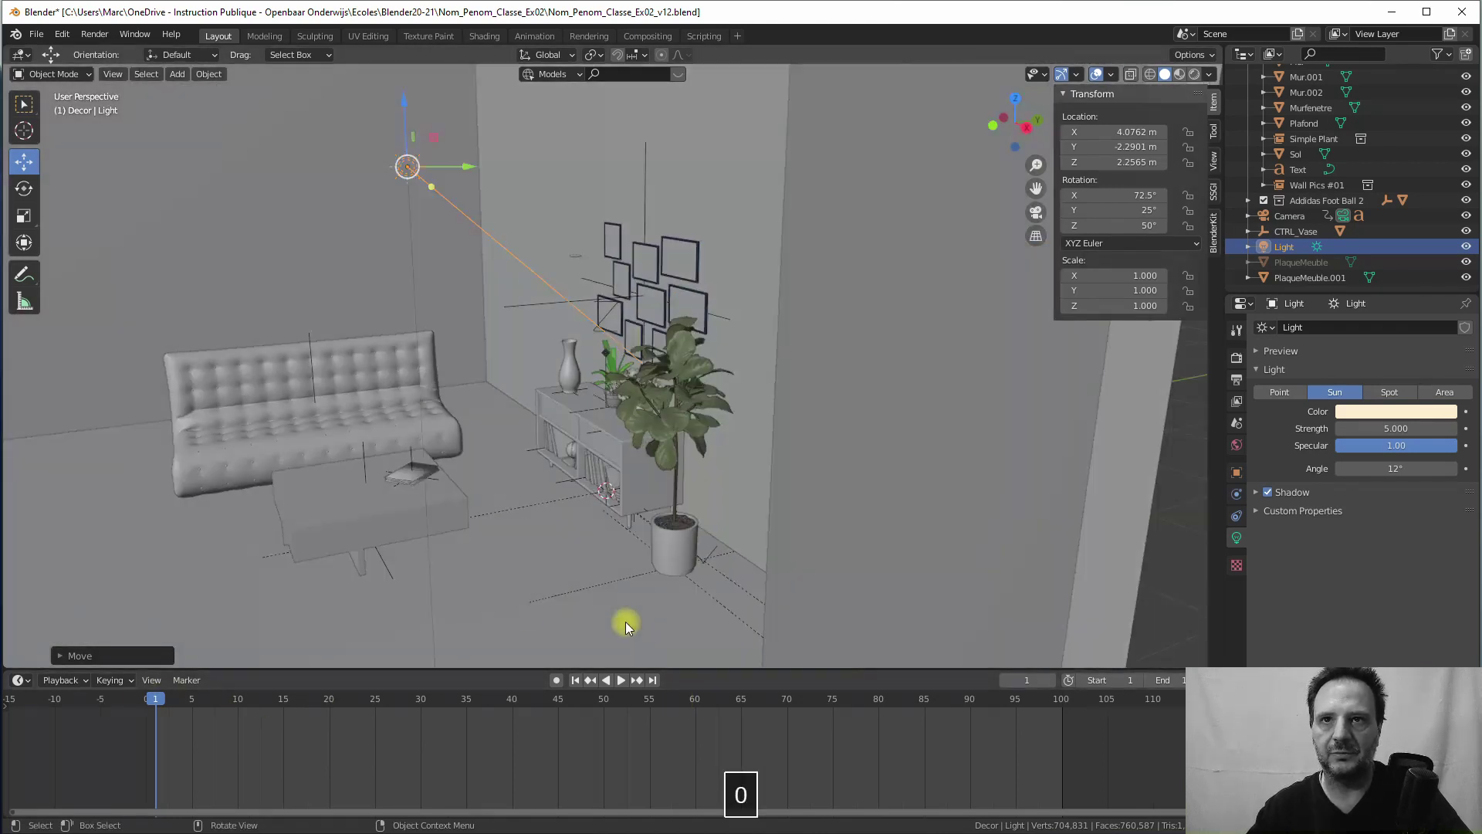
{"action": "middle_click_drag", "start_coordinate": [514, 535], "coordinate": [471, 529]}
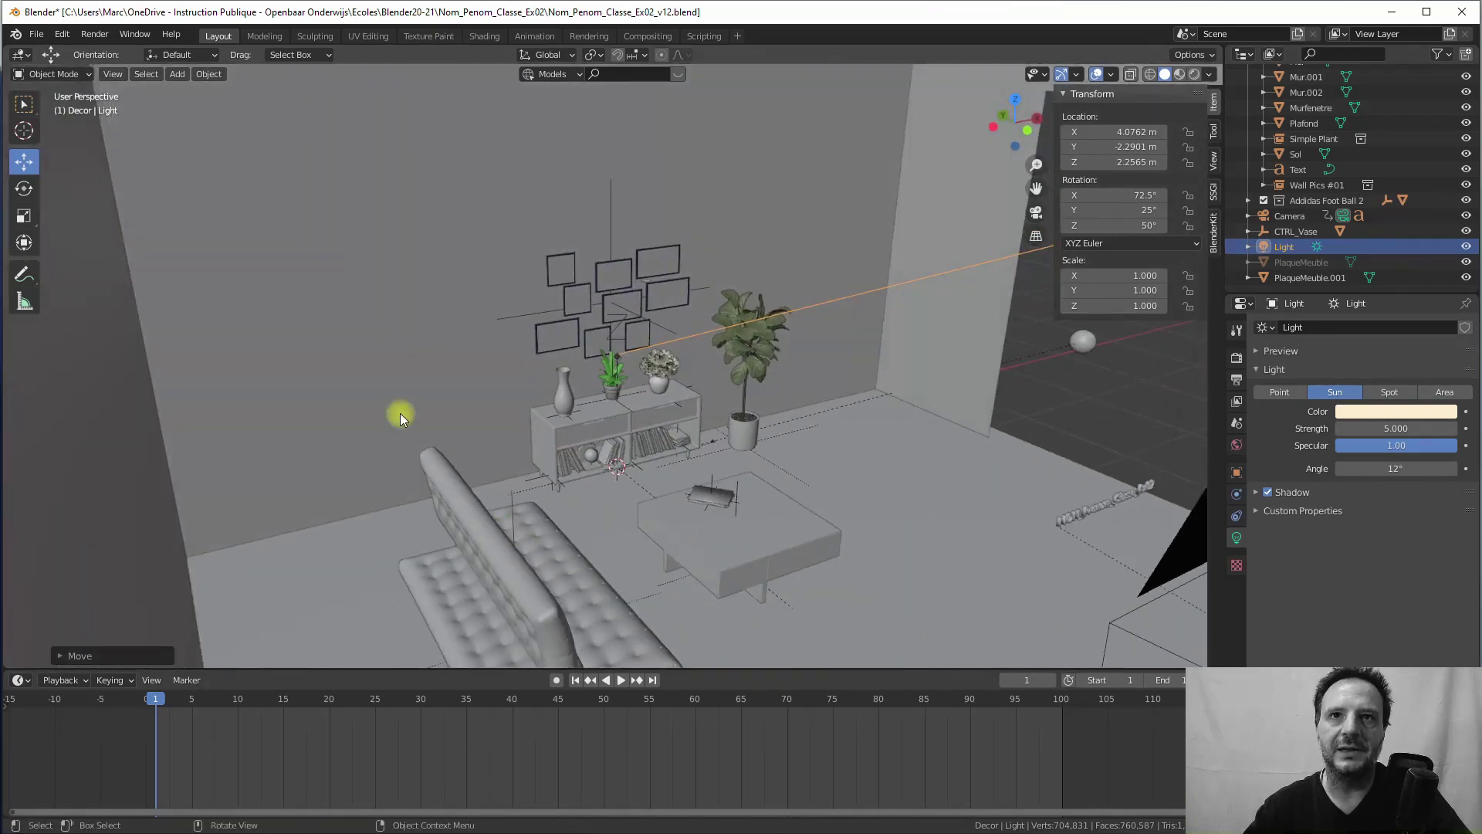
{"action": "left_click", "coordinate": [176, 73]}
{"action": "mouse_move", "coordinate": [231, 92]}
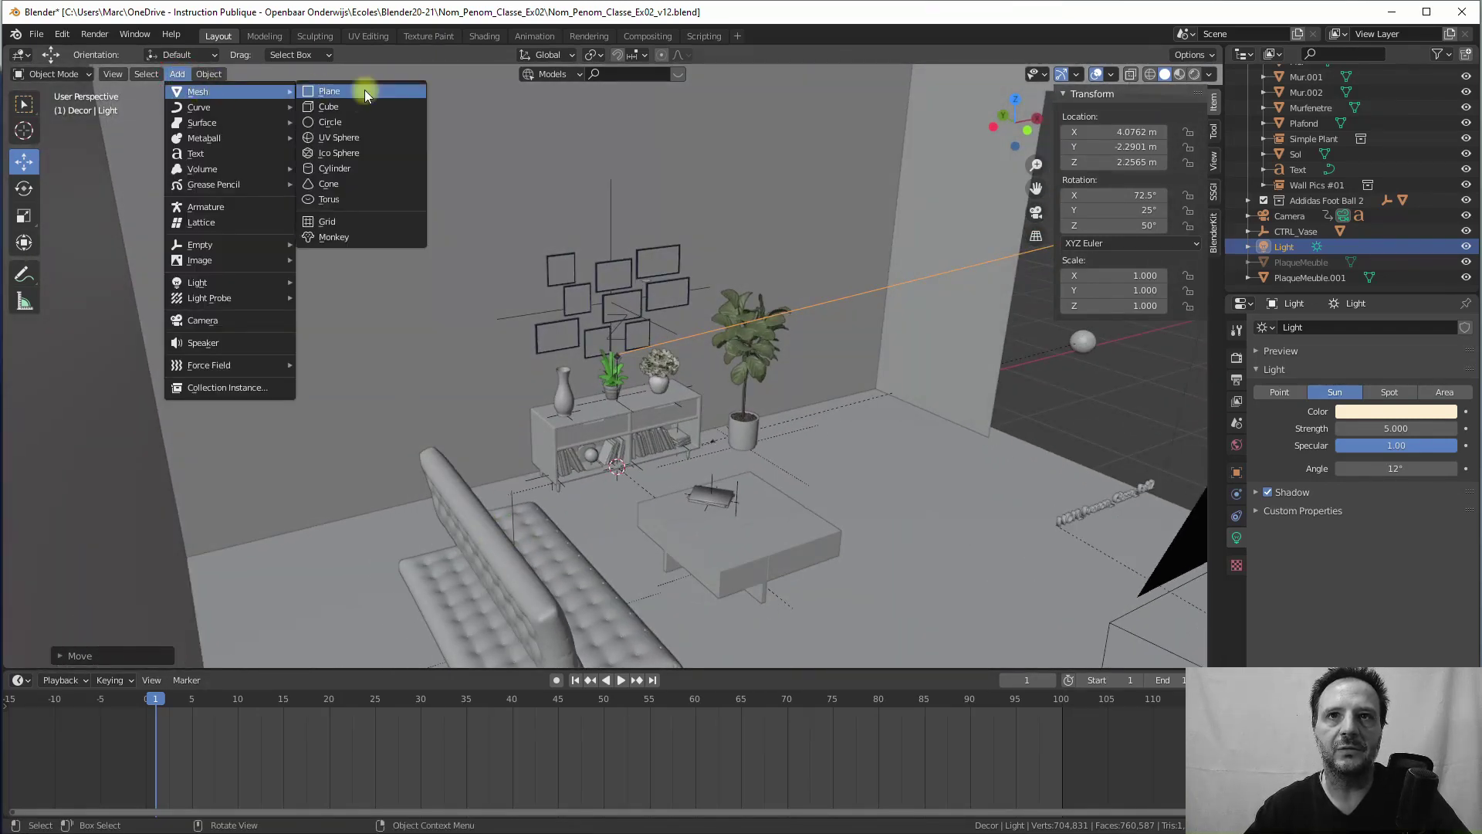
{"action": "left_click", "coordinate": [333, 109]}
{"action": "key", "text": "s"}
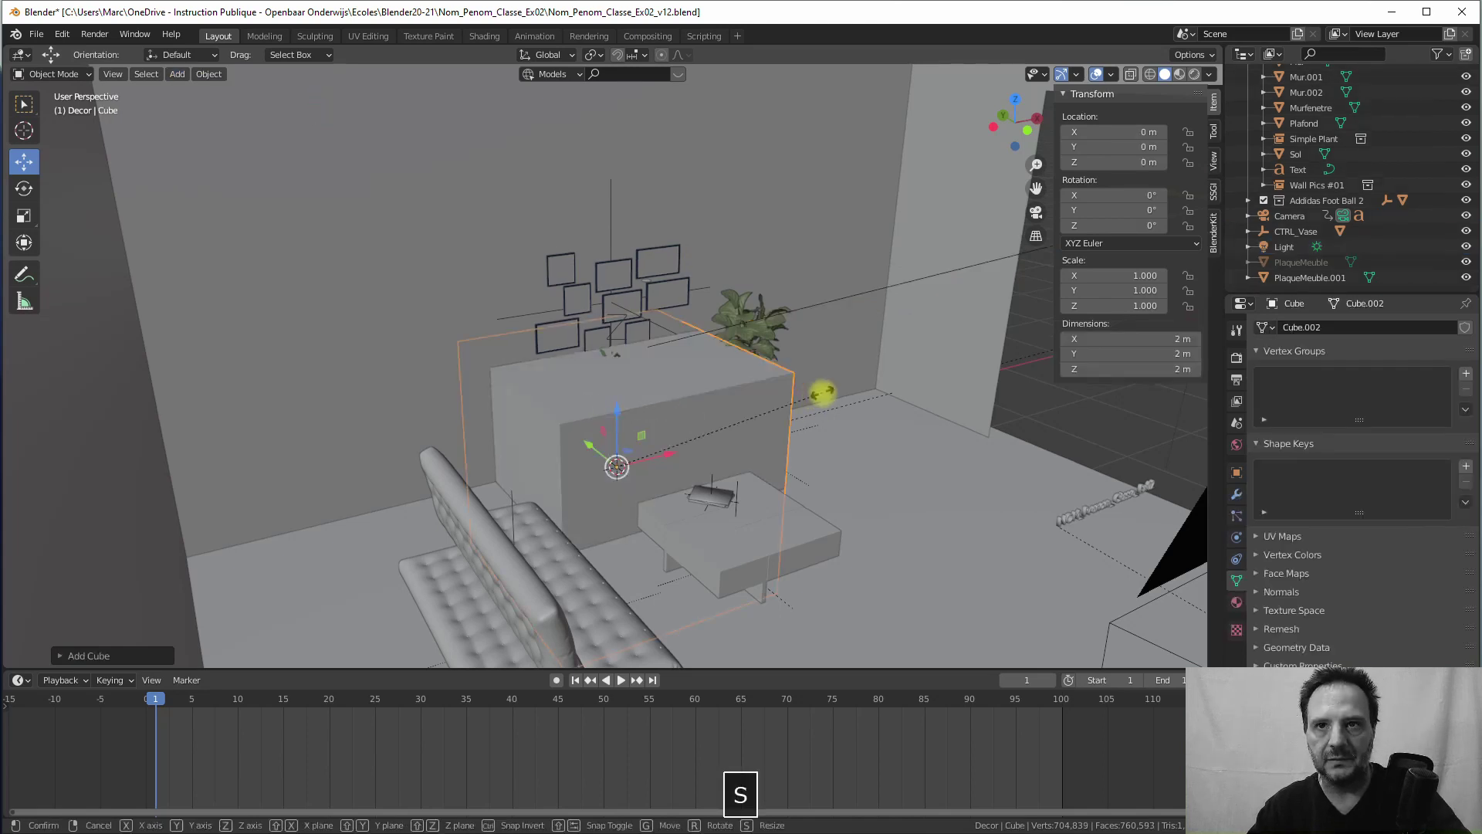
{"action": "left_click", "coordinate": [613, 456]}
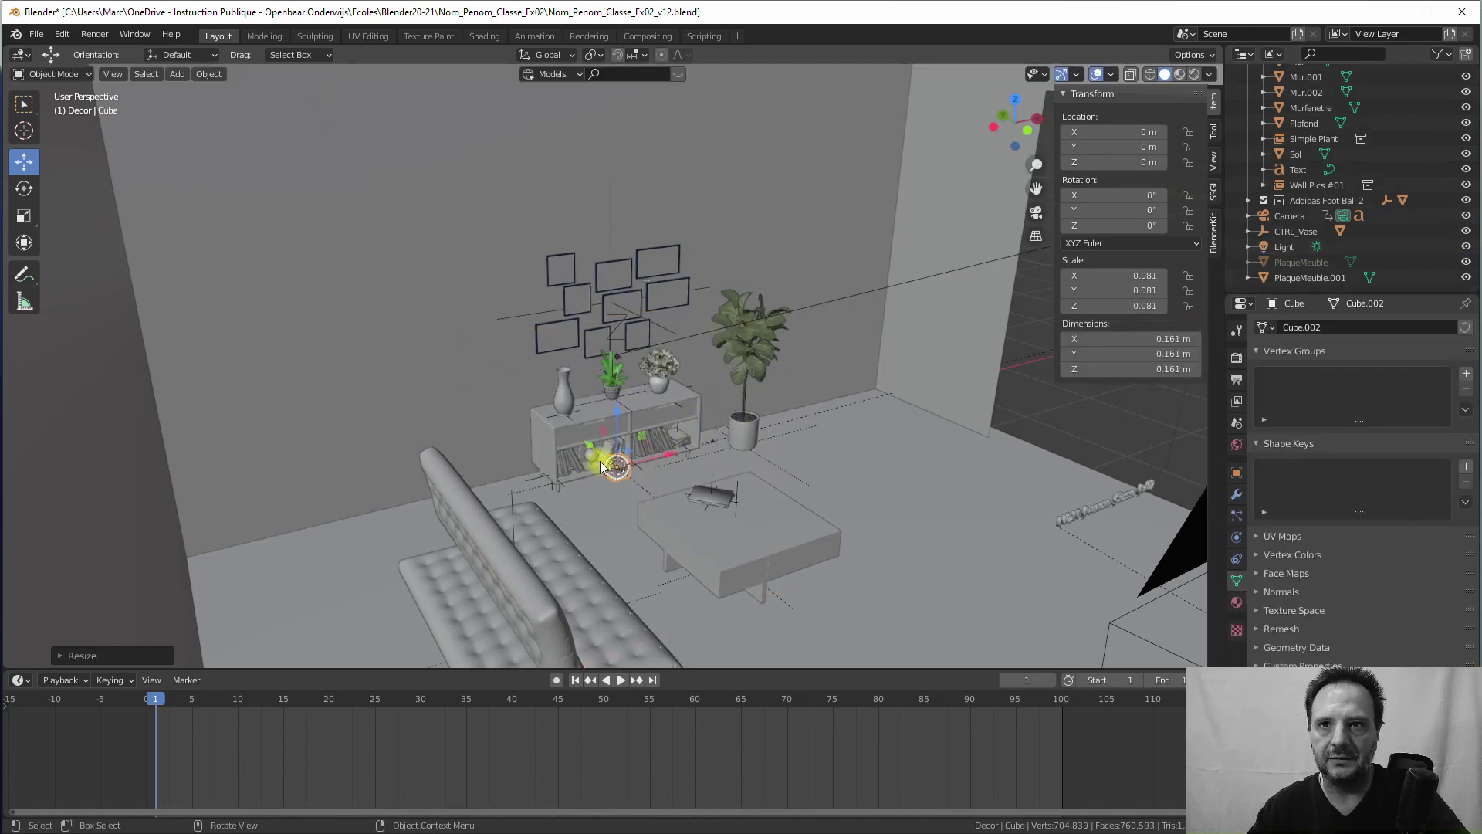
Step: Move the small cube along X to about -0.96 m and along Y to about 0.24 m, against the back wall
{"action": "key", "text": "g"}
{"action": "key", "text": "x"}
{"action": "left_click", "coordinate": [540, 472]}
{"action": "key", "text": "g"}
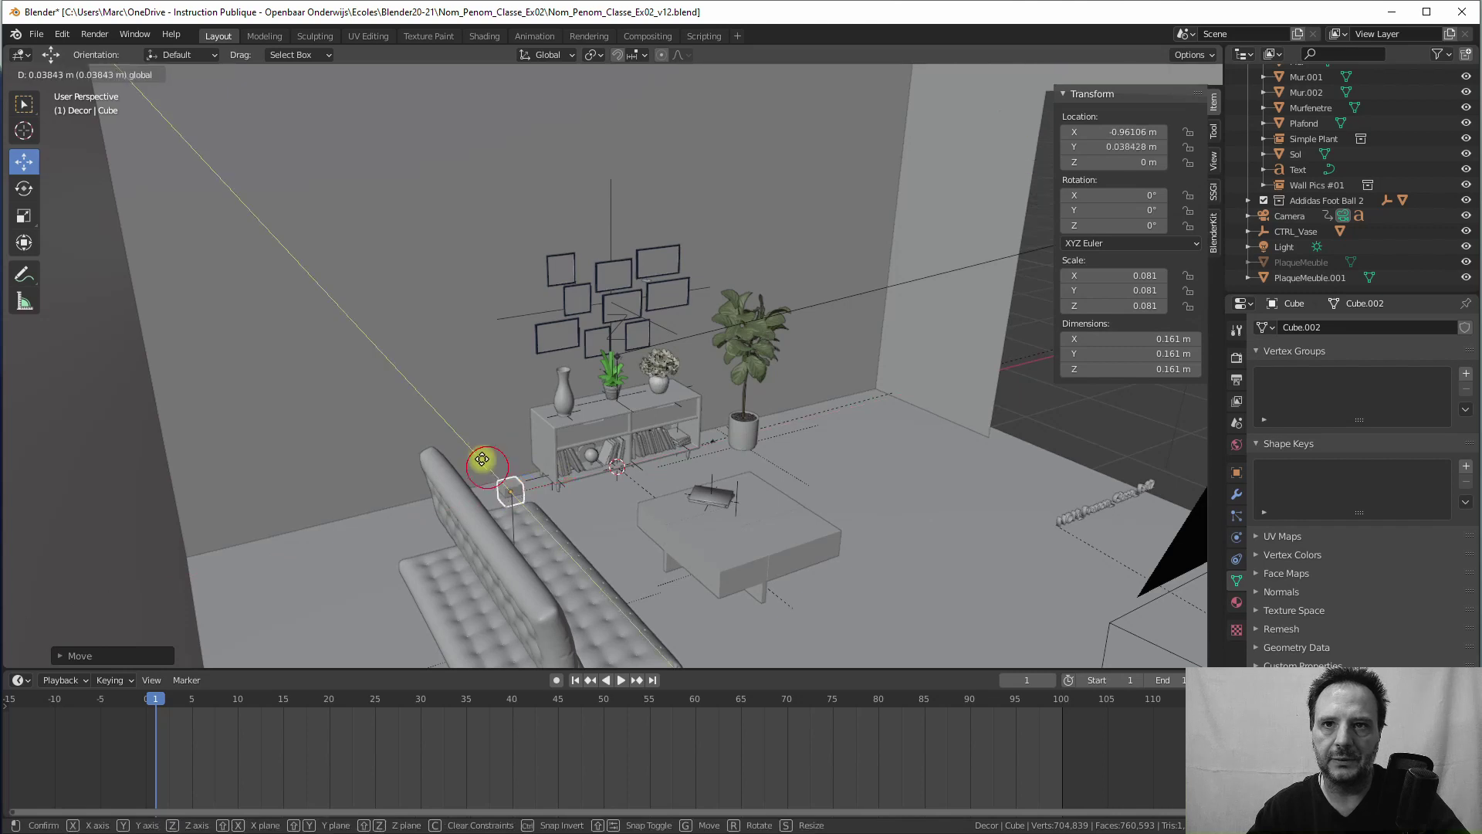
{"action": "key", "text": "y"}
{"action": "left_click", "coordinate": [494, 455]}
Step: Shape the cube into a baseboard by scaling it to about 0.054 m along Y and about 4.57 m along X
{"action": "scroll", "coordinate": [503, 460], "scroll_direction": "up", "scroll_amount": 6}
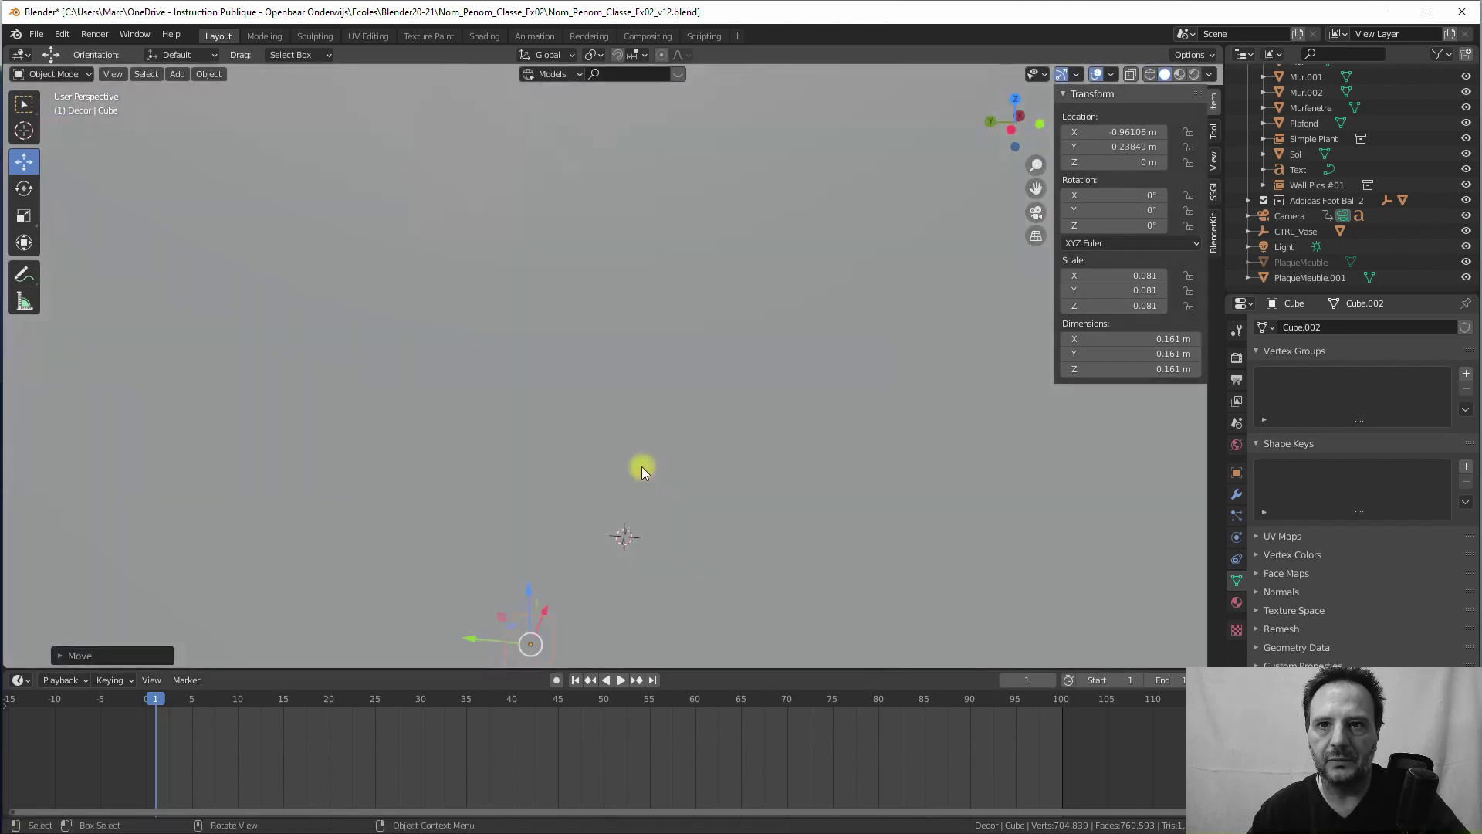
{"action": "middle_click_drag", "start_coordinate": [641, 466], "coordinate": [652, 515], "text": "shift"}
{"action": "key", "text": "s"}
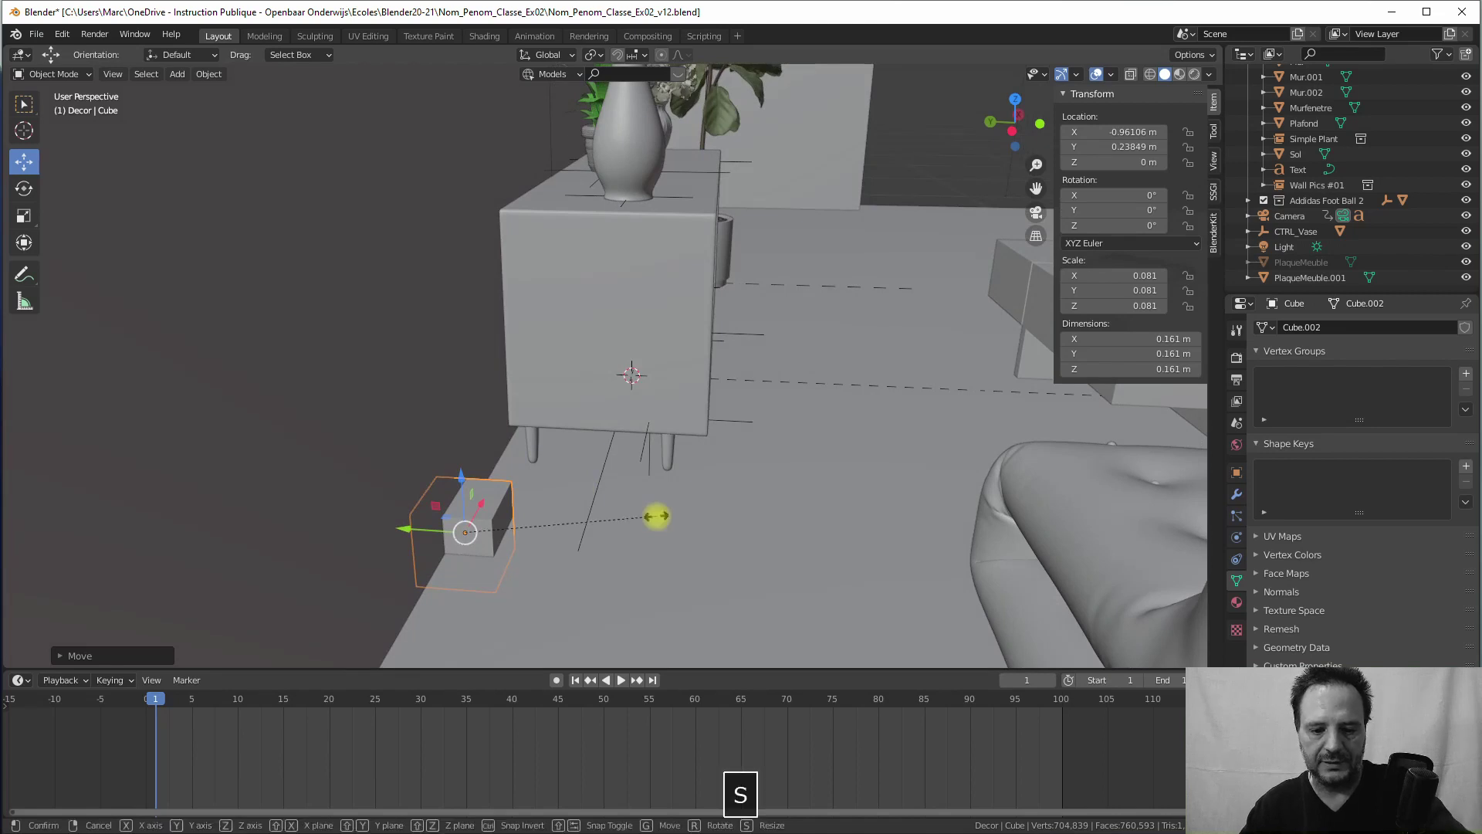
{"action": "key", "text": "y"}
{"action": "left_click", "coordinate": [540, 510]}
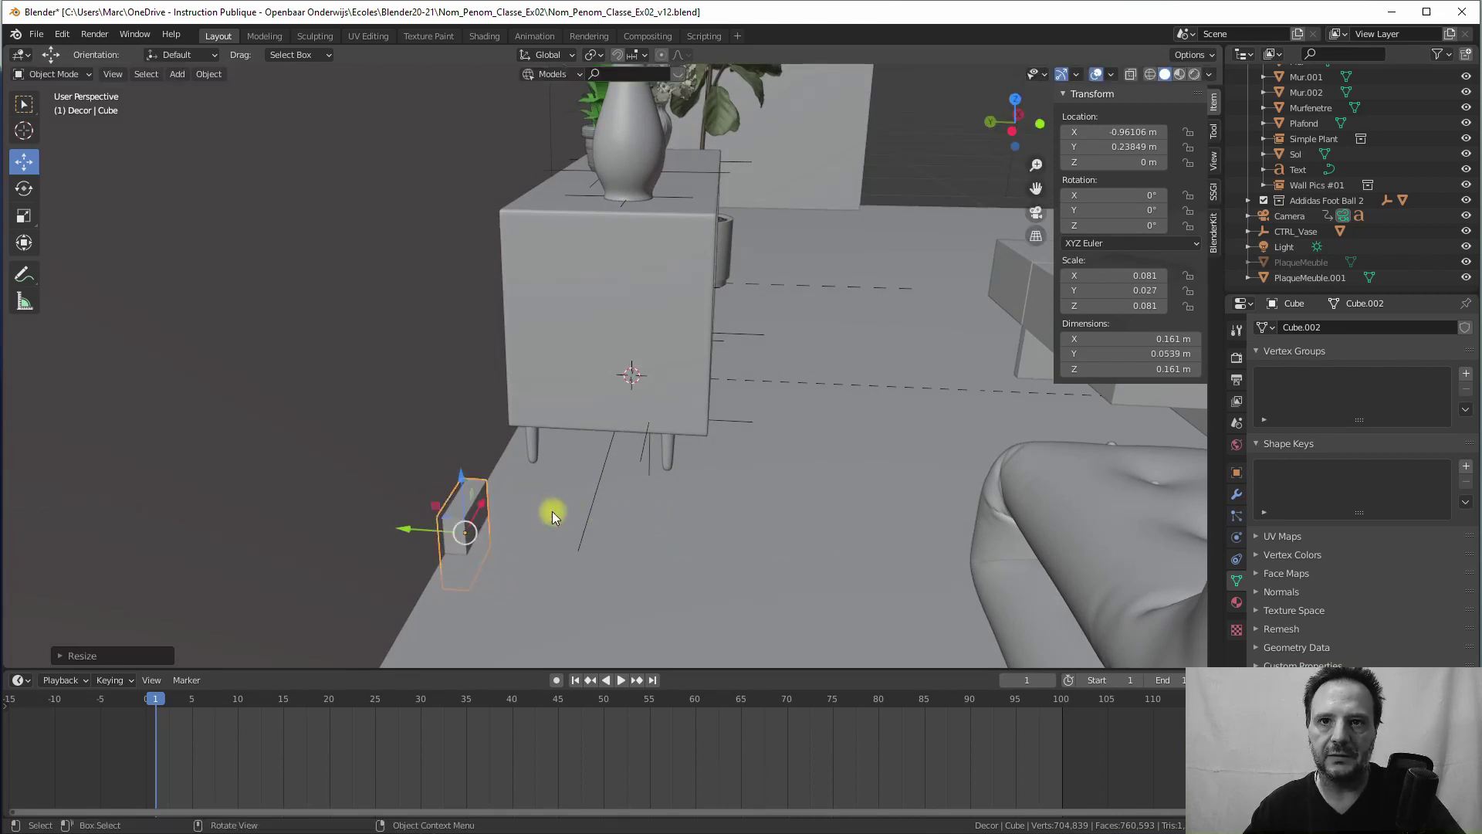
{"action": "middle_click_drag", "start_coordinate": [552, 511], "coordinate": [462, 467]}
{"action": "key", "text": "s"}
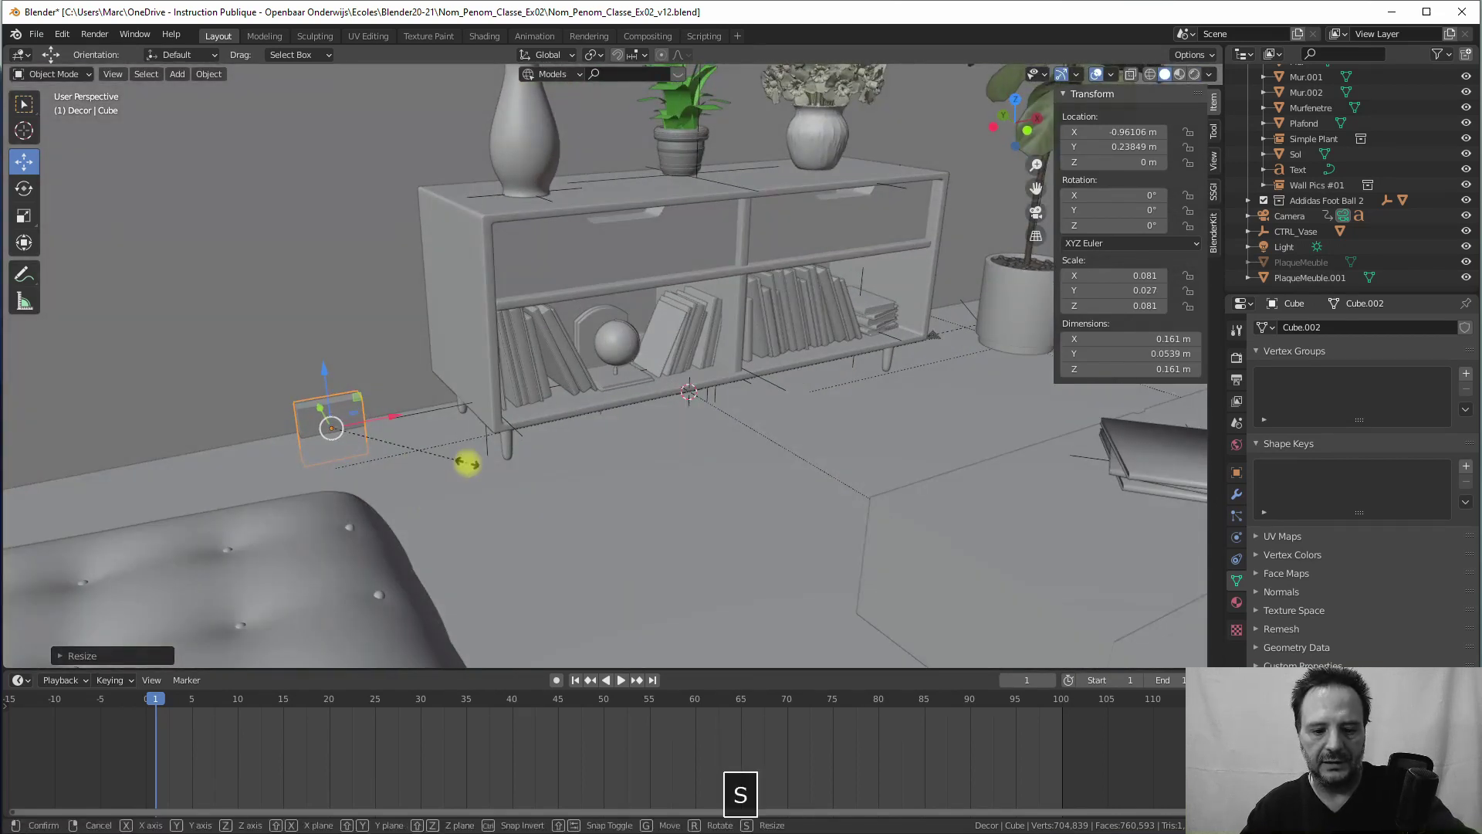
{"action": "key", "text": "x"}
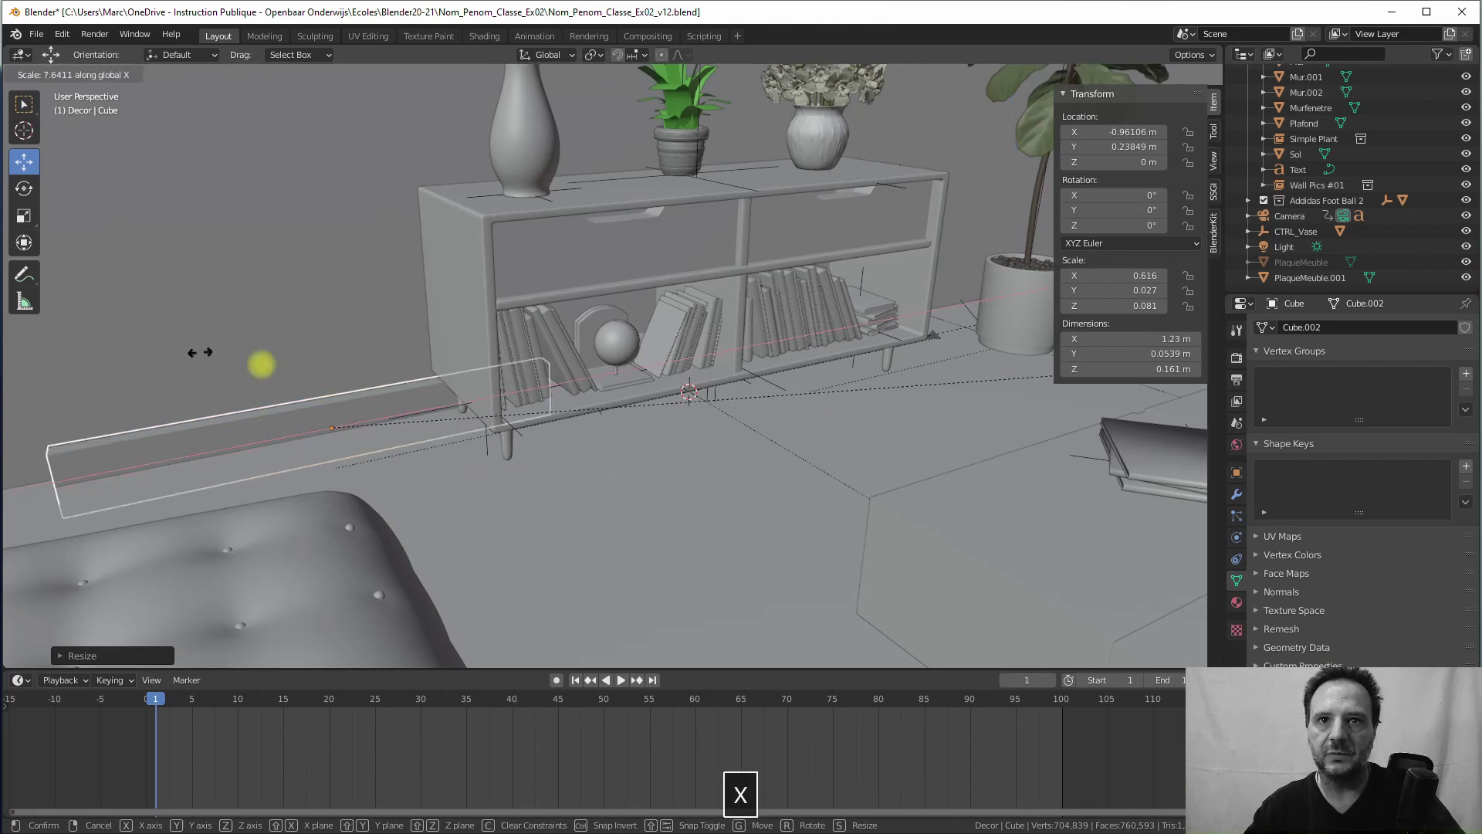
{"action": "left_click", "coordinate": [640, 224]}
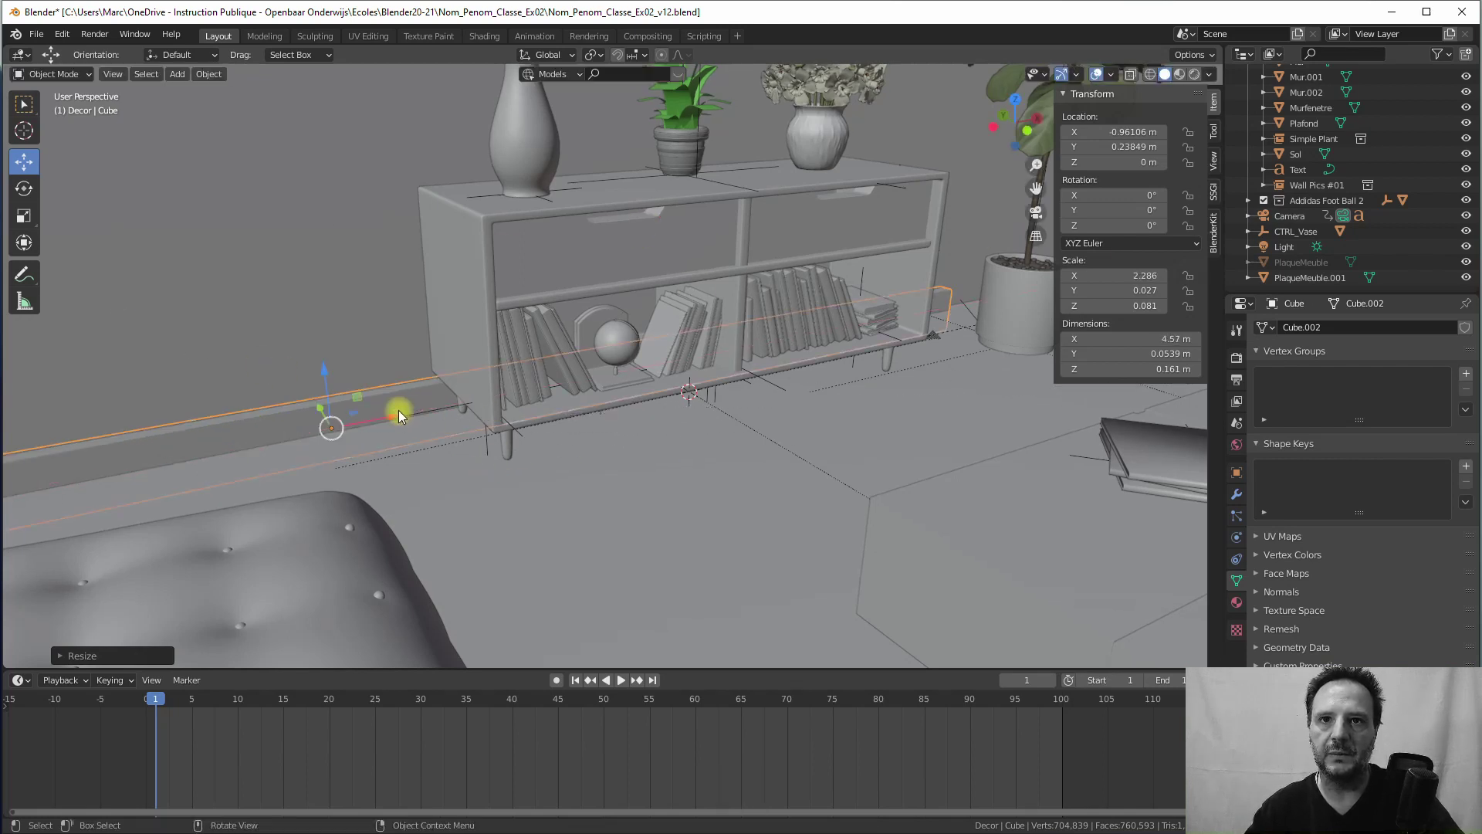
Step: Lower the baseboard slightly to about Z -0.005 m and push it into the back wall at about Y 0.26 m
{"action": "middle_click_drag", "start_coordinate": [397, 409], "coordinate": [502, 400]}
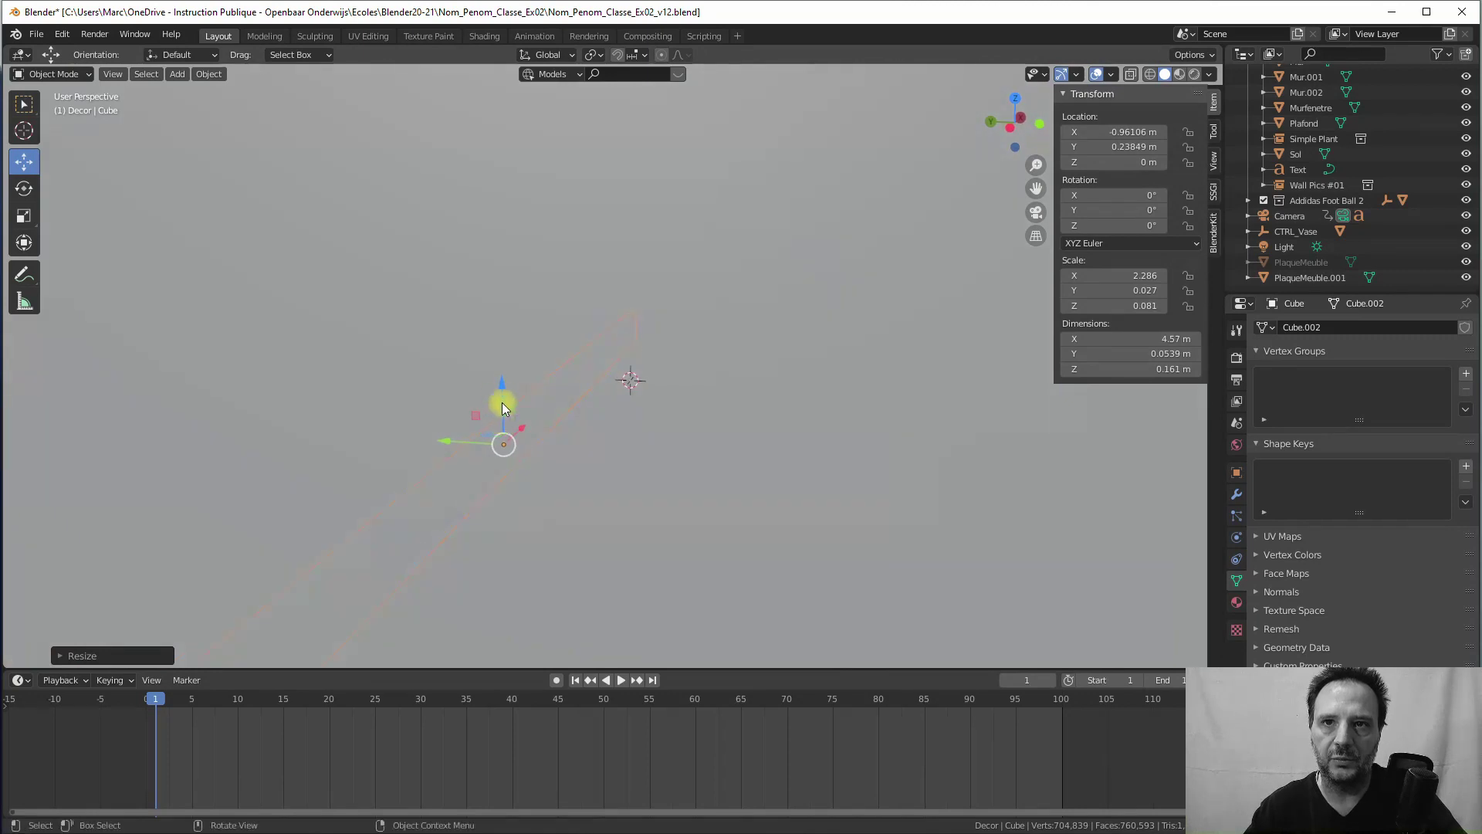
{"action": "left_click_drag", "start_coordinate": [503, 401], "coordinate": [504, 431]}
{"action": "middle_click_drag", "start_coordinate": [504, 431], "coordinate": [469, 439]}
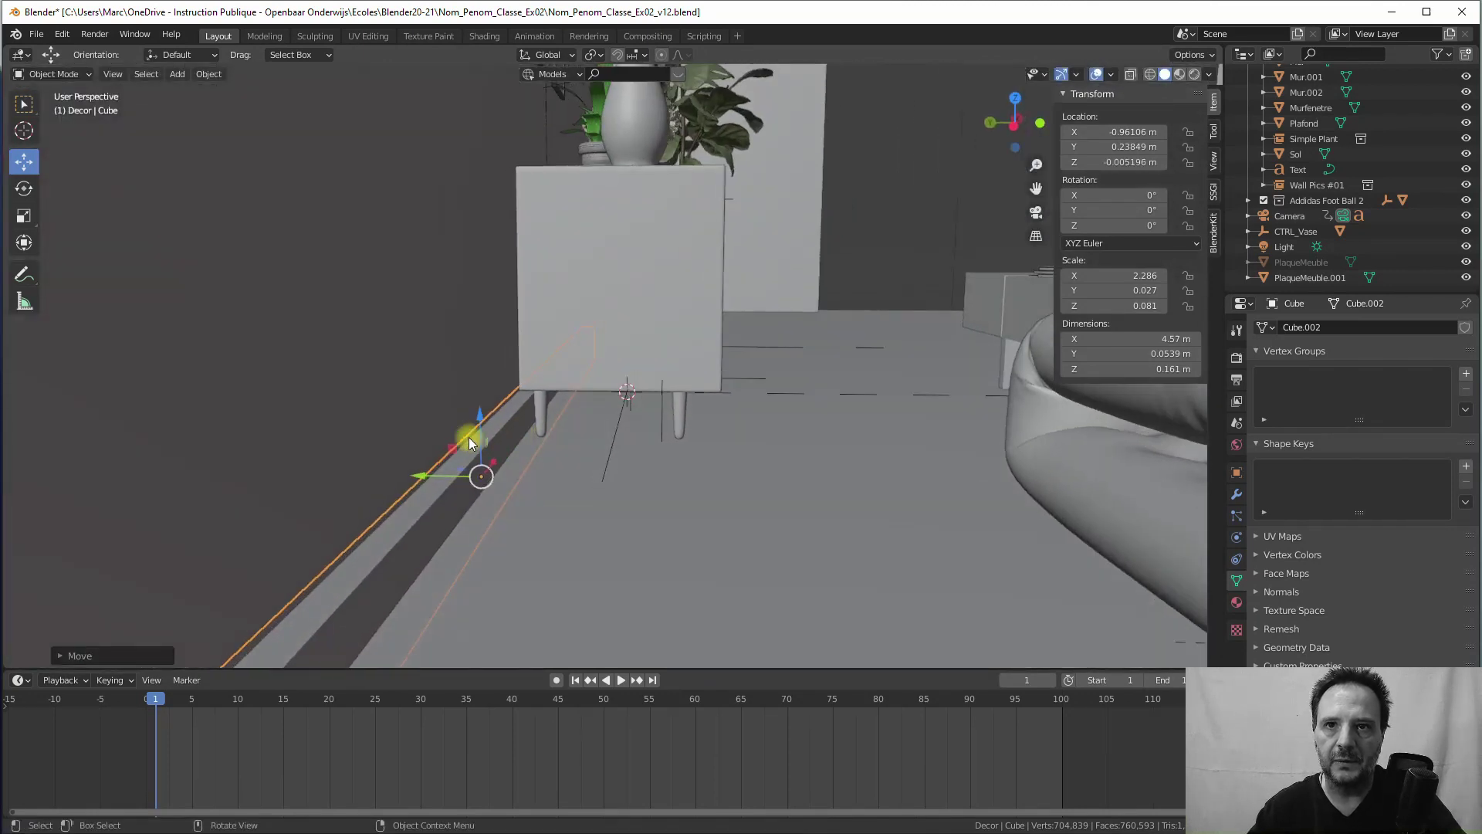
{"action": "left_click_drag", "start_coordinate": [435, 475], "coordinate": [414, 473]}
{"action": "middle_click_drag", "start_coordinate": [413, 473], "coordinate": [482, 369]}
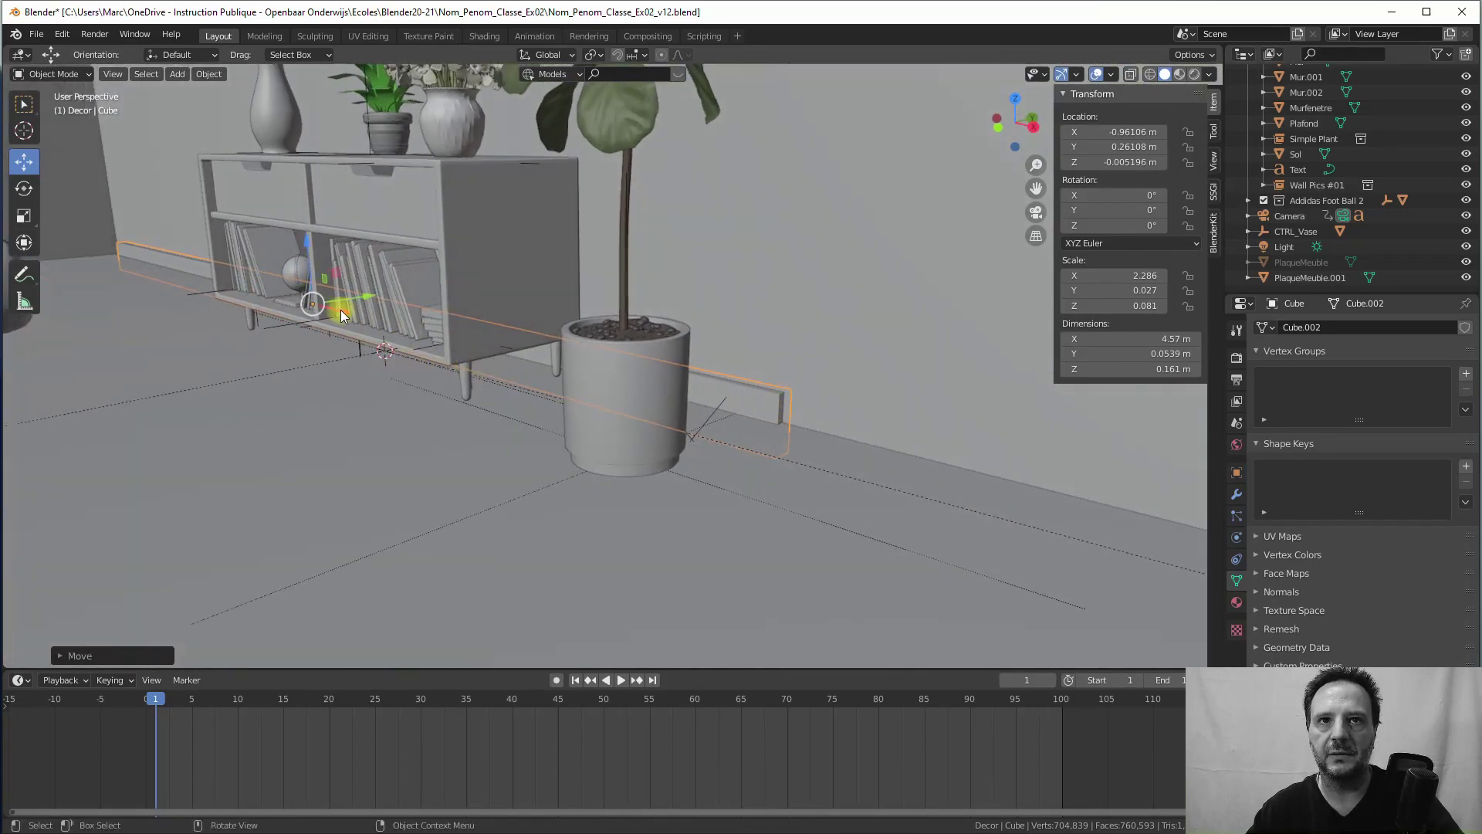
Step: Move the baseboard along X to about -0.51 m and stretch it to about 7.43 m long
{"action": "left_click_drag", "start_coordinate": [341, 309], "coordinate": [401, 326]}
{"action": "key", "text": "s"}
{"action": "key", "text": "x"}
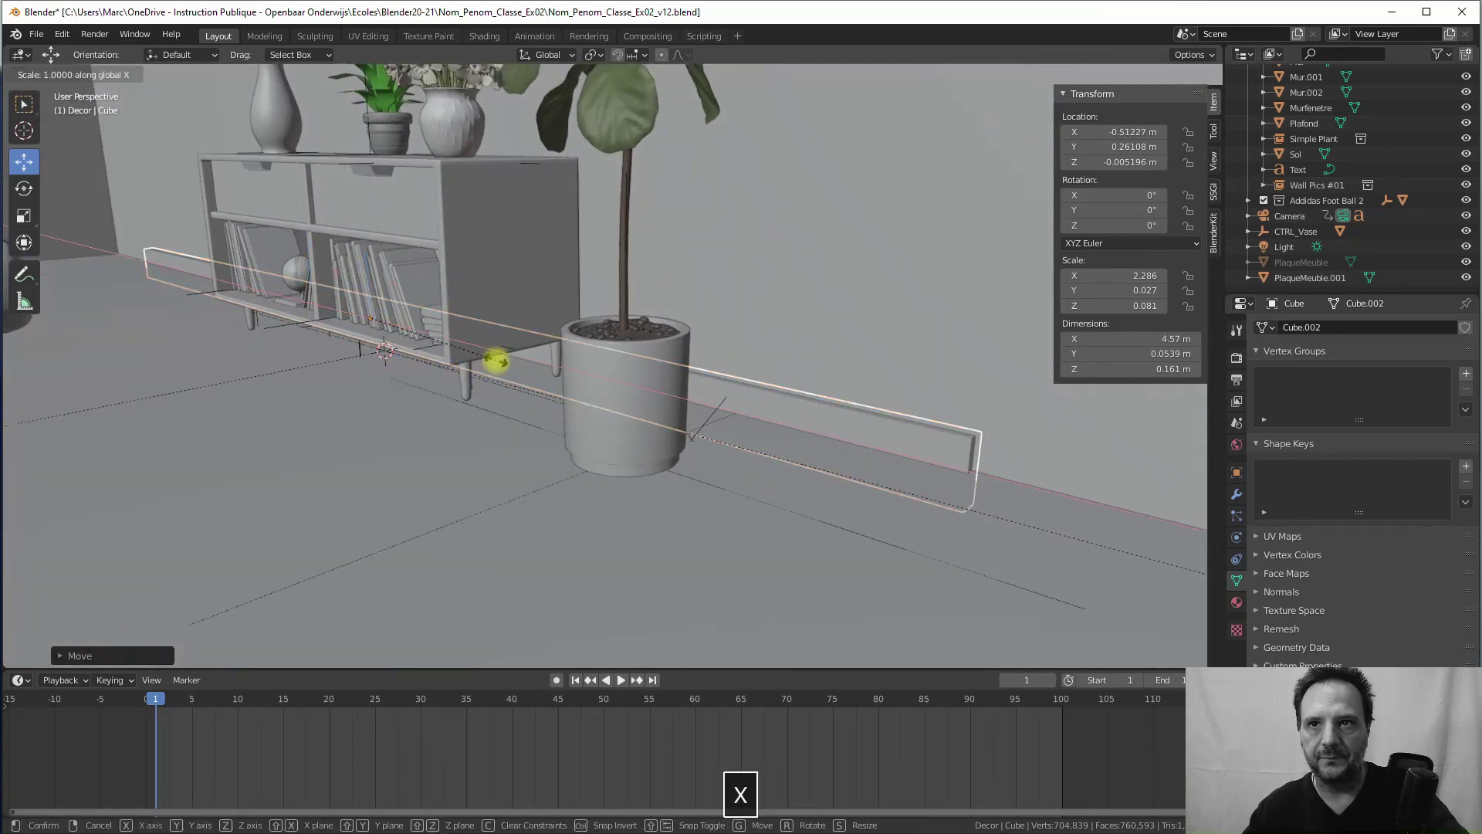
{"action": "left_click", "coordinate": [572, 394]}
Step: Bevel the baseboard's upper front edge in Edit Mode with a width of about 0.075 m
{"action": "middle_click_drag", "start_coordinate": [572, 394], "coordinate": [477, 425]}
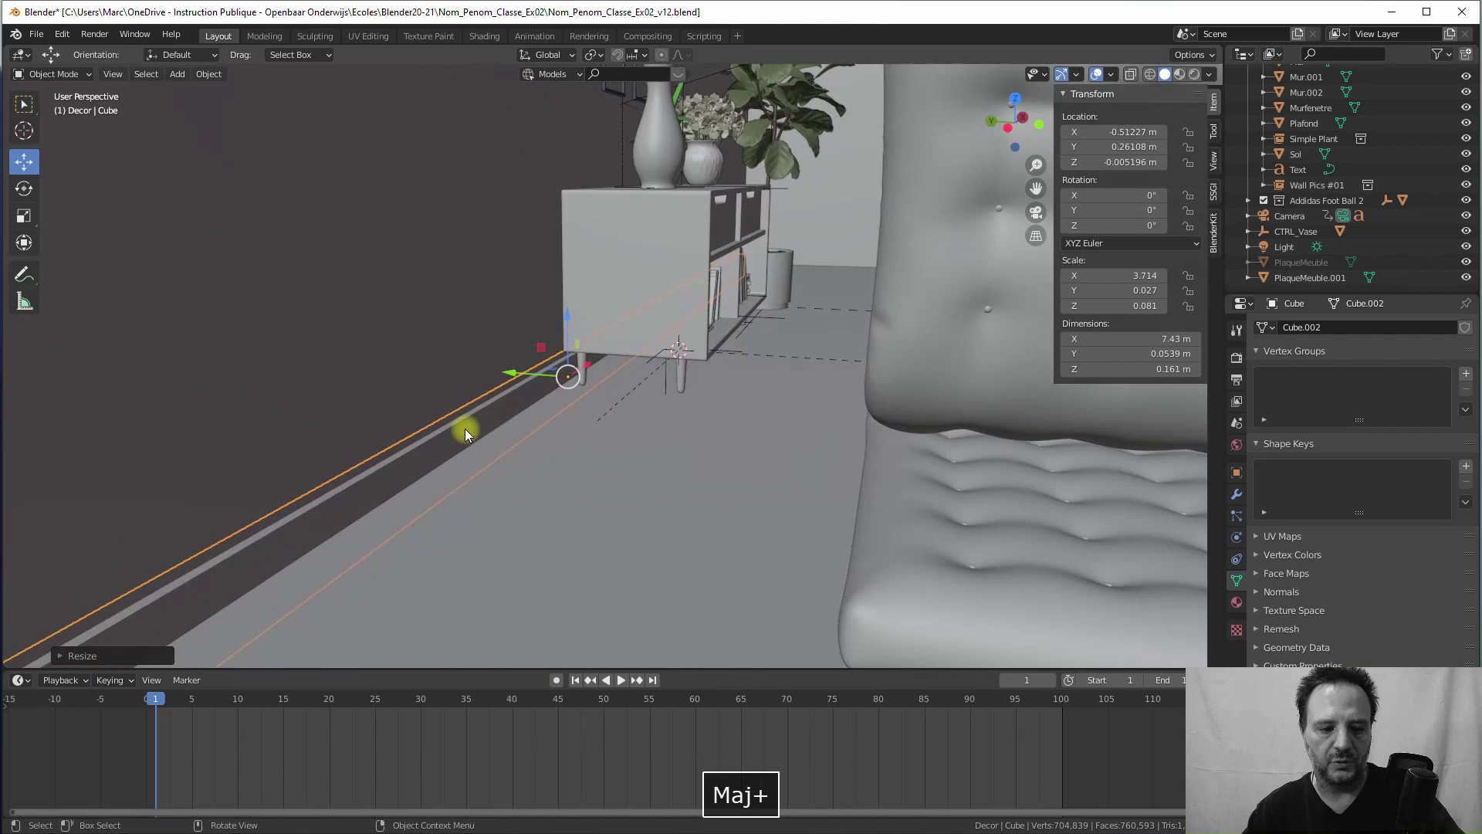
{"action": "key", "text": "Tab"}
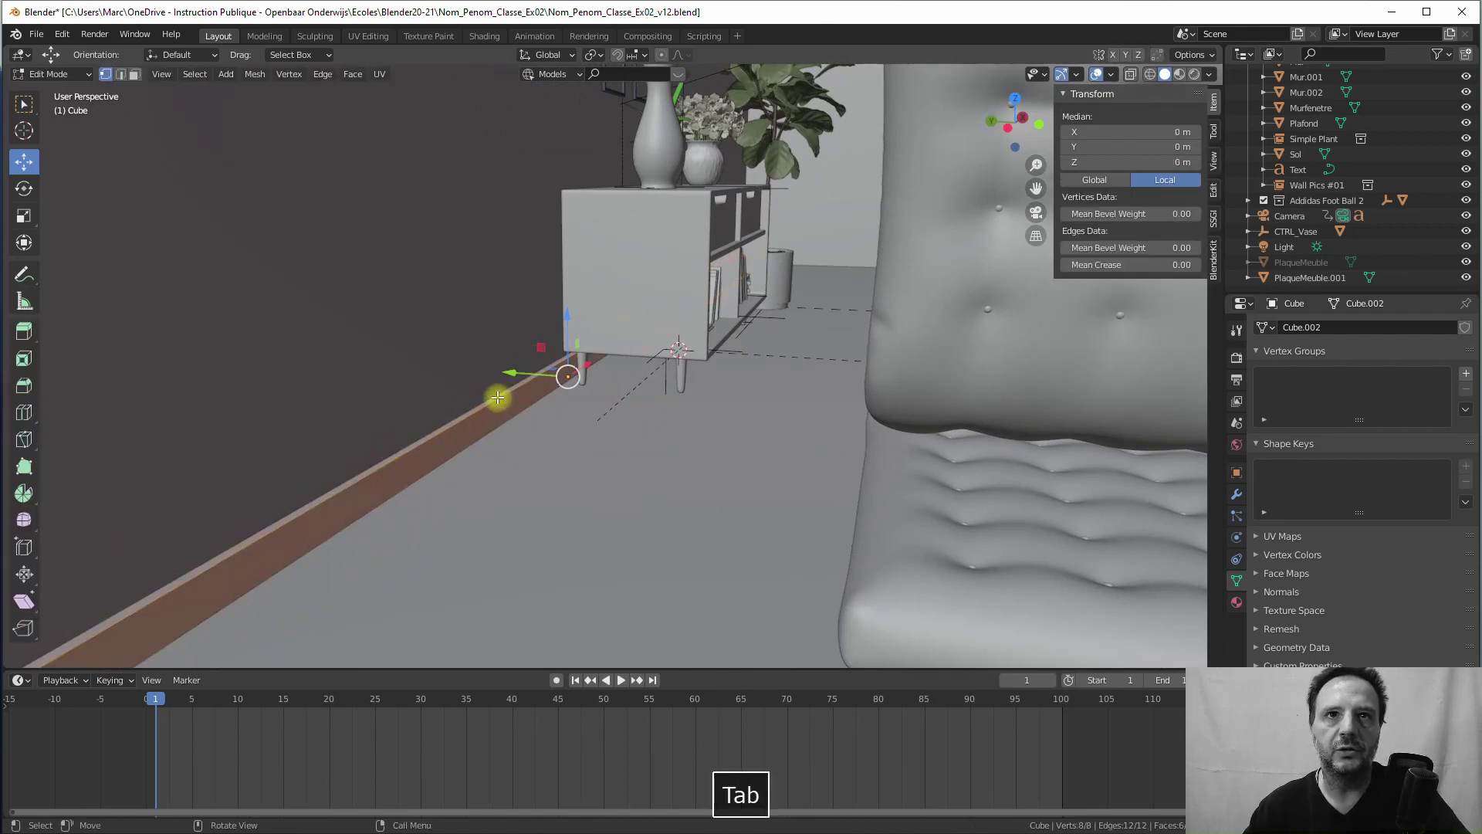
{"action": "left_click", "coordinate": [121, 74]}
{"action": "left_click", "coordinate": [430, 438]}
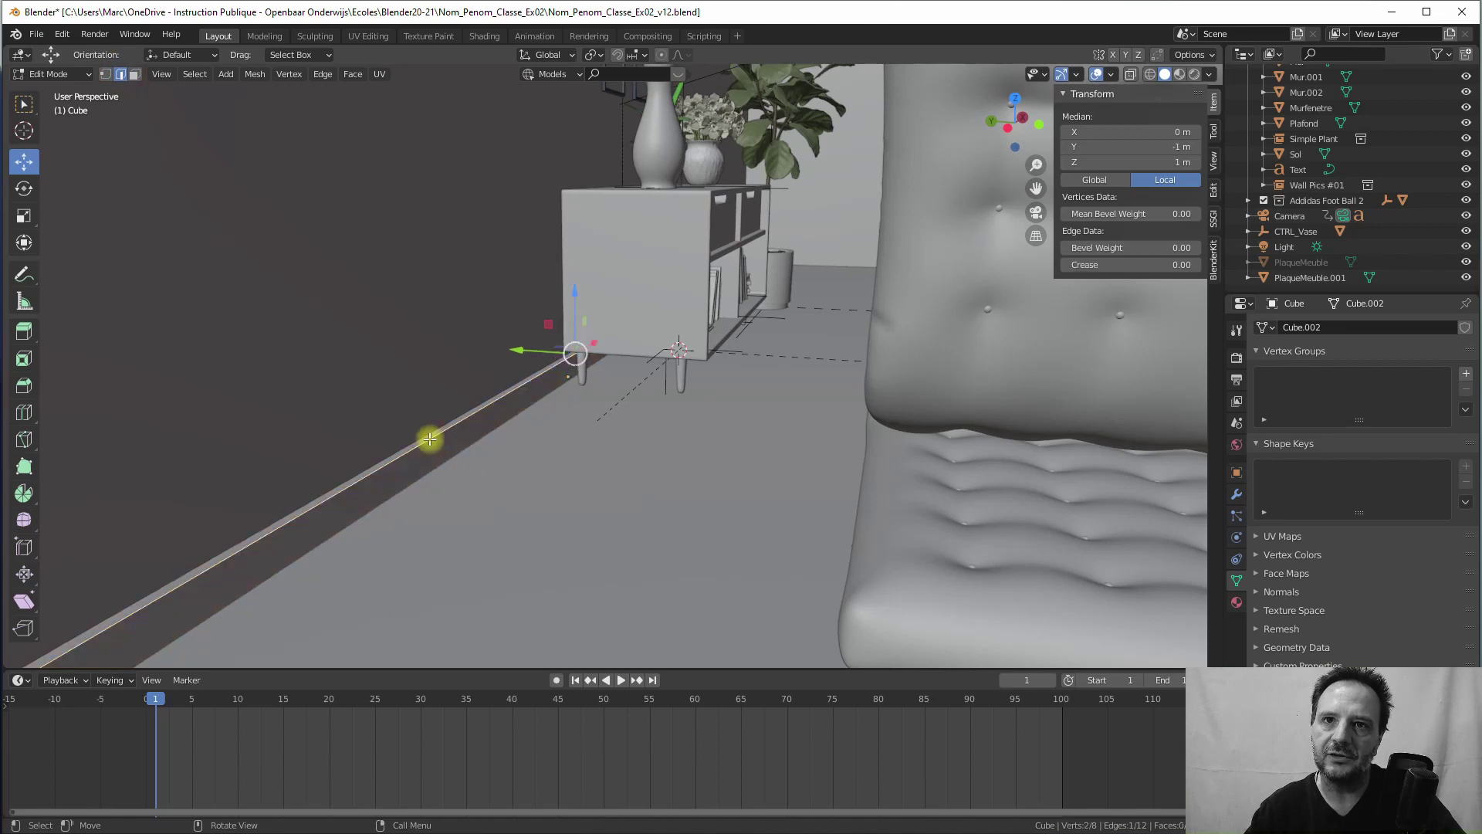
{"action": "key", "text": "ctrl+b"}
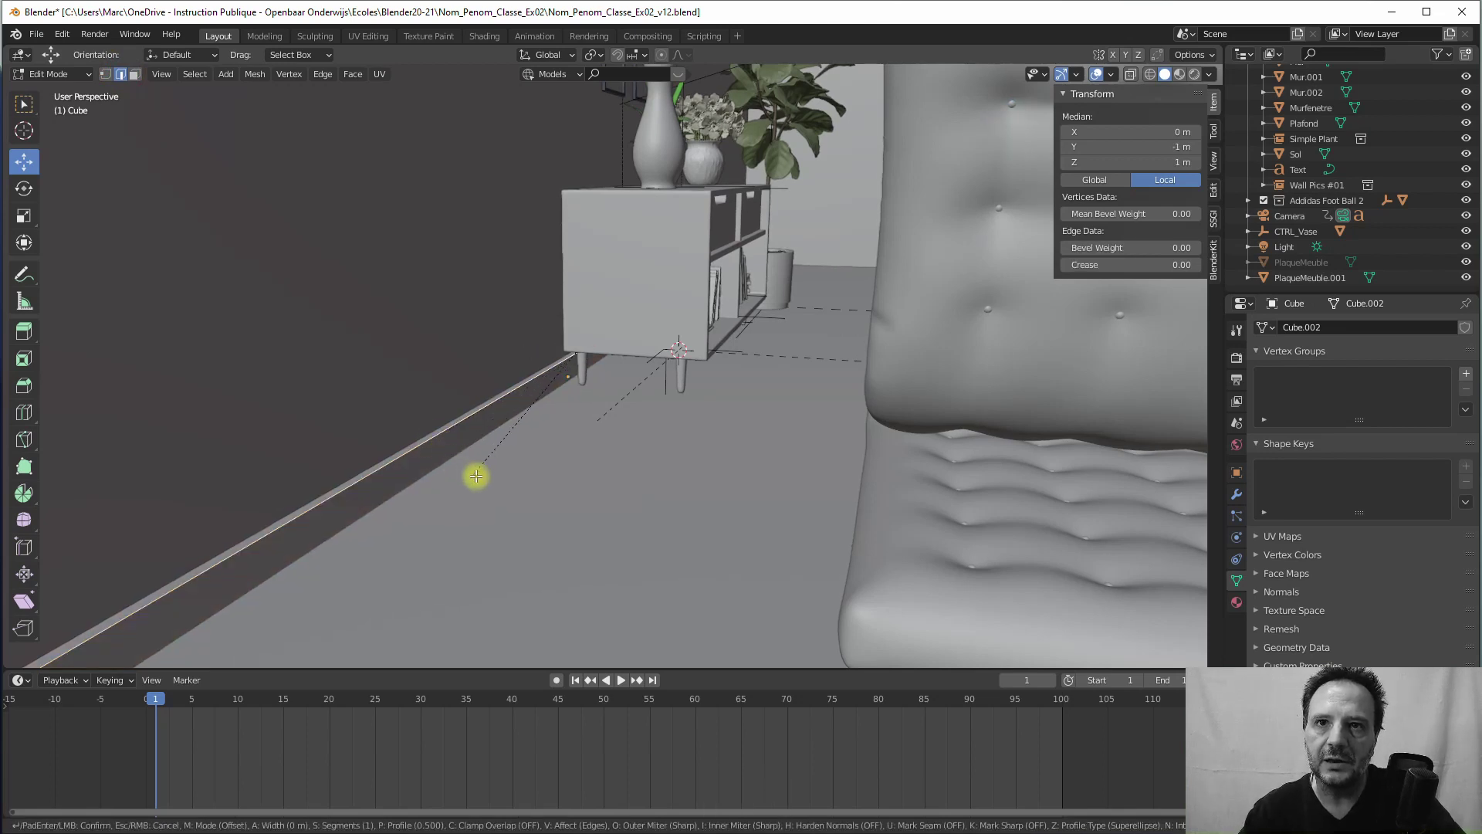
{"action": "left_click", "coordinate": [512, 565]}
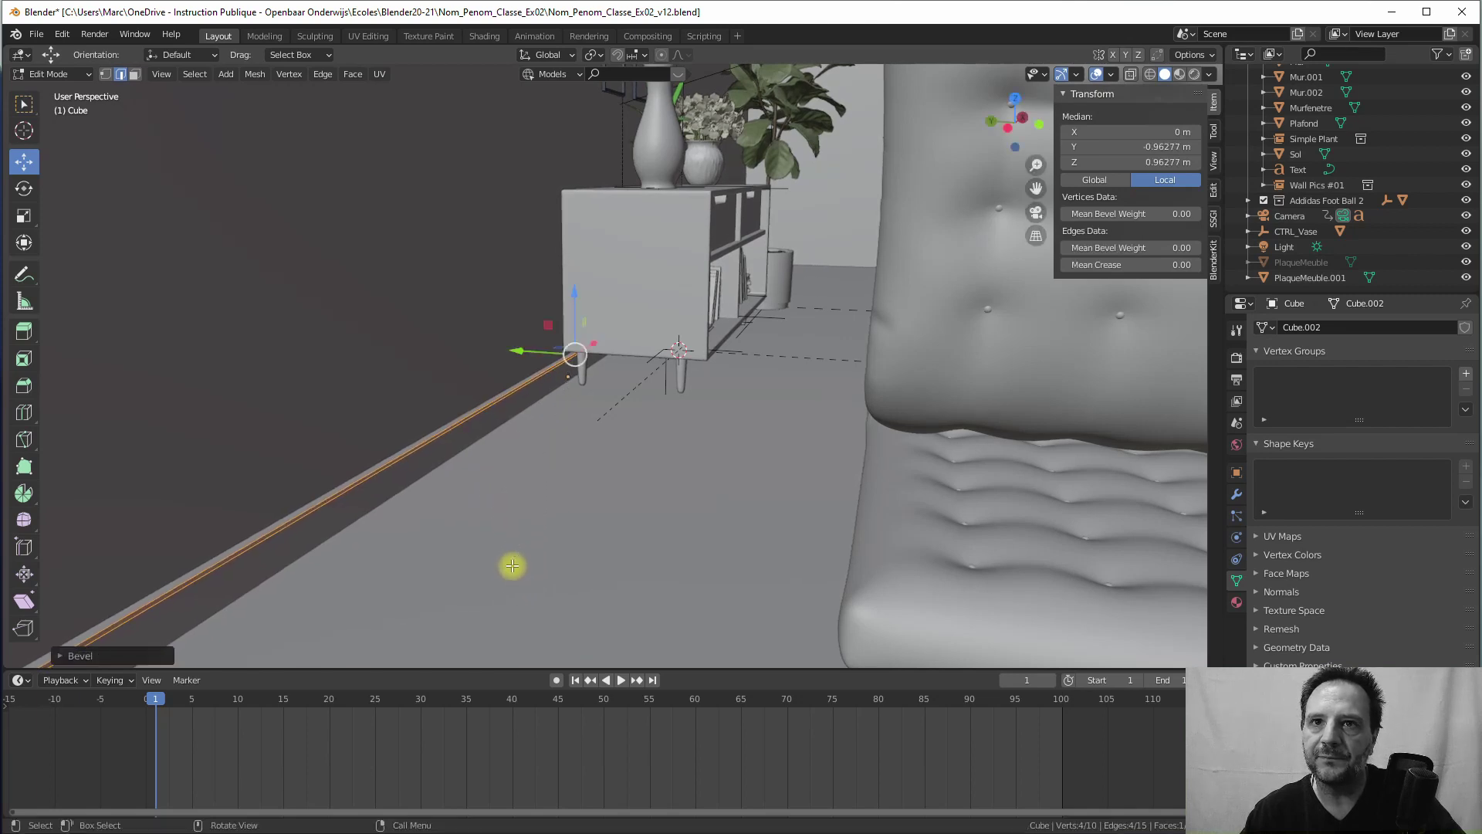
Step: Set the baseboard bevel to 3 segments and return to Object Mode
{"action": "key", "text": "KP_Decimal"}
{"action": "middle_click_drag", "start_coordinate": [465, 470], "coordinate": [463, 473]}
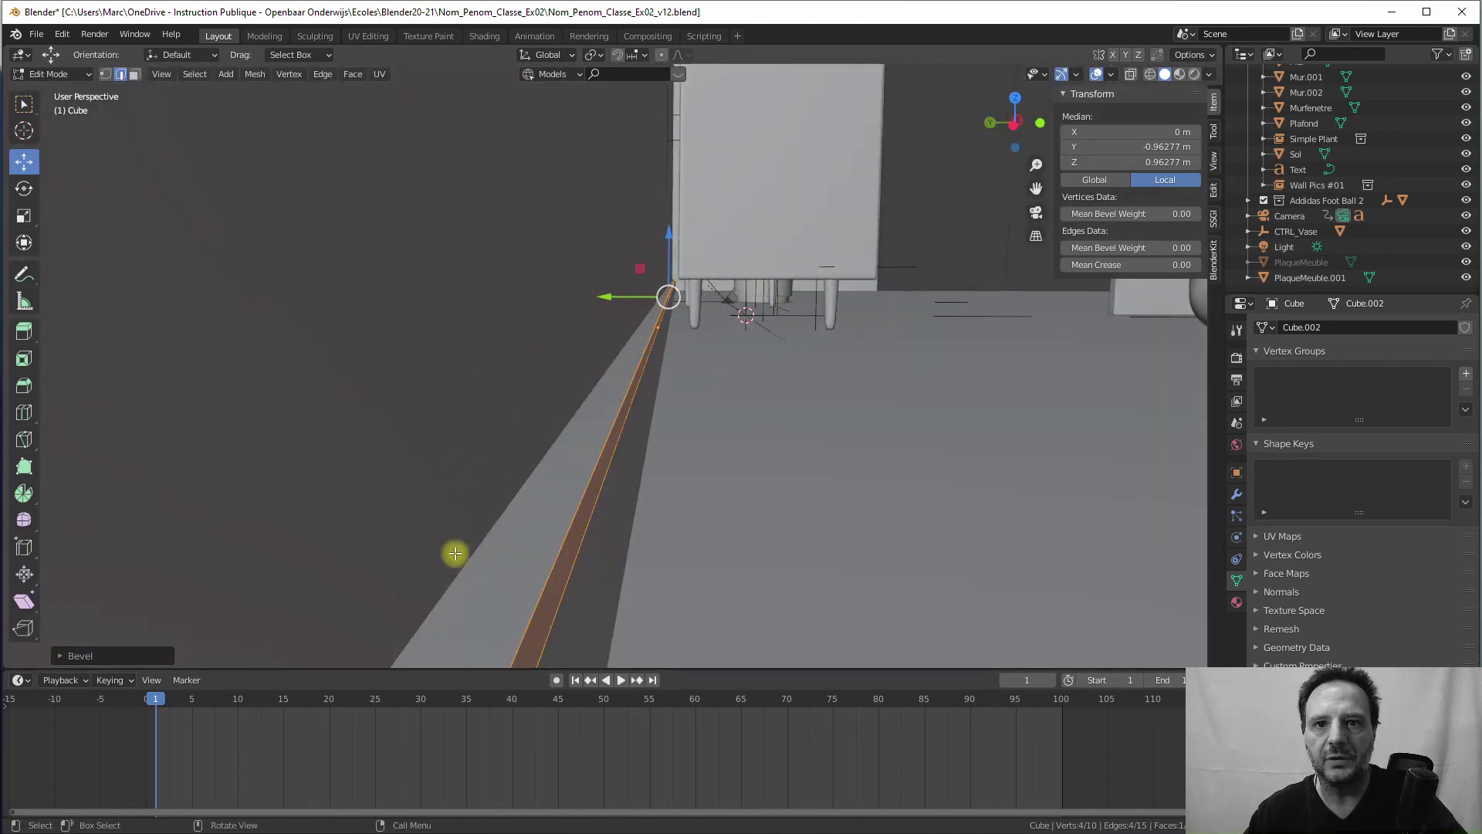
{"action": "left_click", "coordinate": [55, 656]}
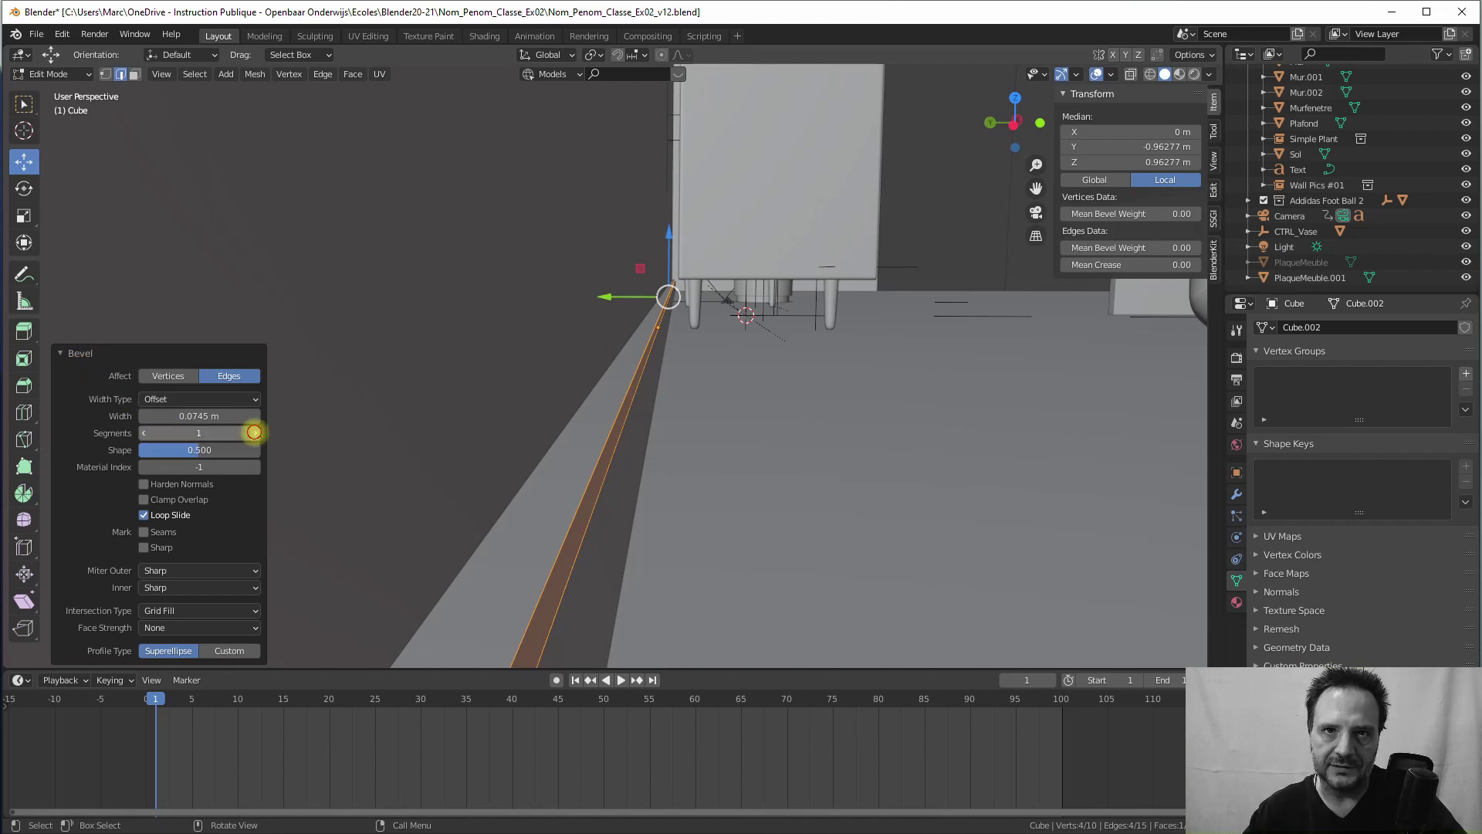
{"action": "left_click", "coordinate": [254, 432]}
{"action": "left_click", "coordinate": [253, 433]}
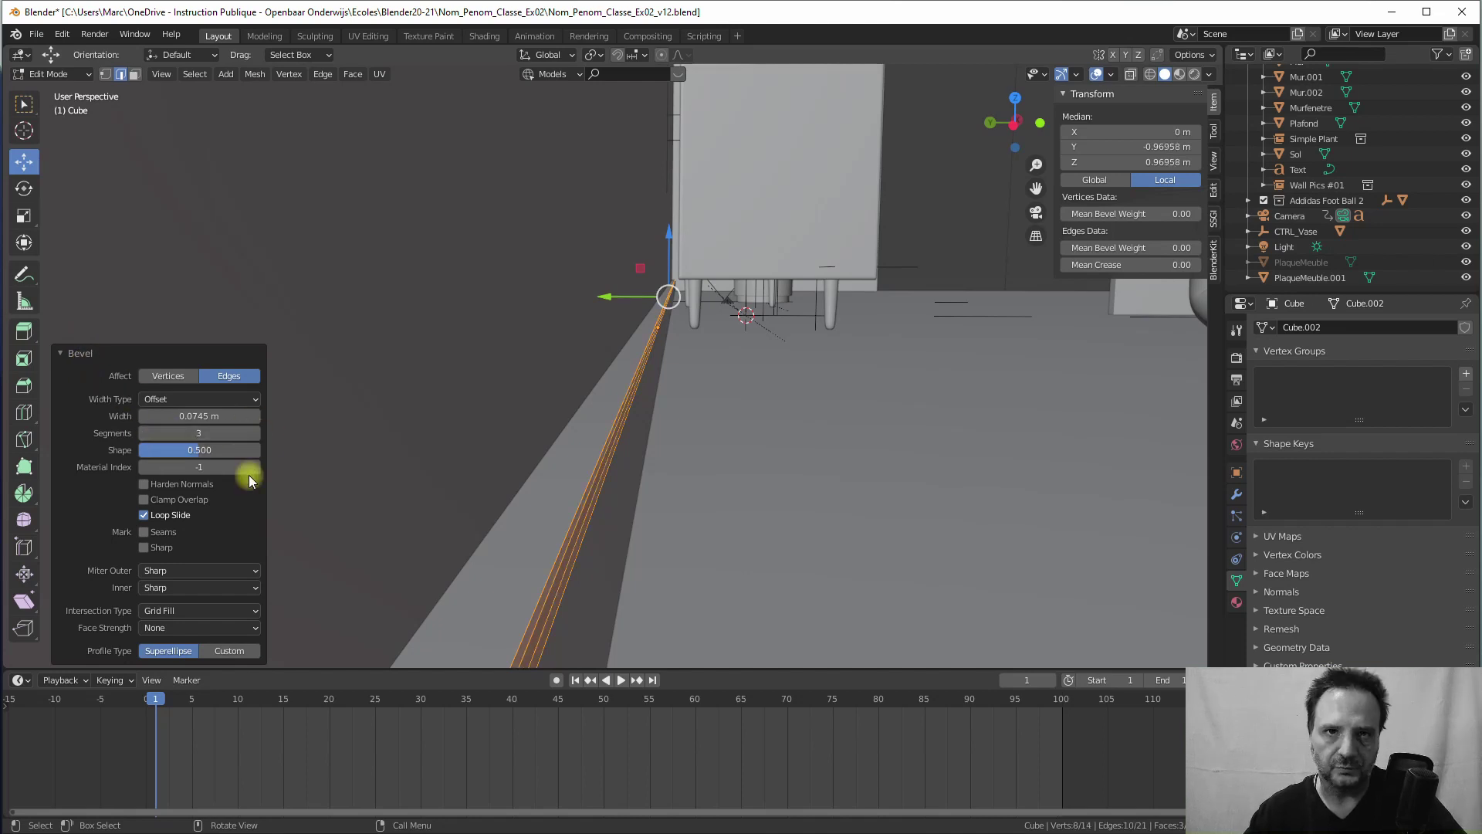
{"action": "scroll", "coordinate": [594, 432], "scroll_direction": "up", "scroll_amount": 3}
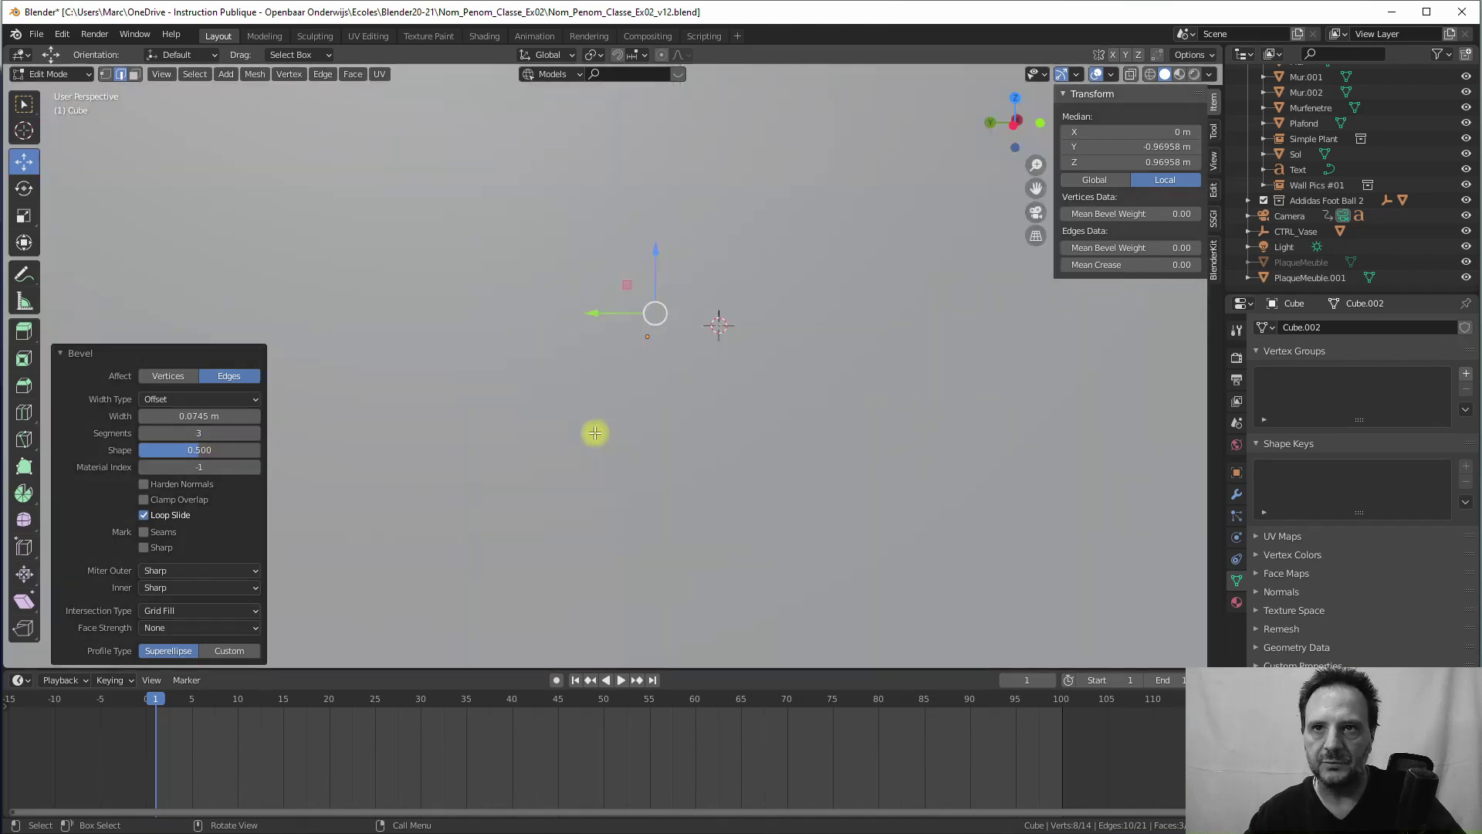
{"action": "middle_click_drag", "start_coordinate": [665, 436], "coordinate": [545, 457]}
{"action": "scroll", "coordinate": [545, 457], "scroll_direction": "down", "scroll_amount": 8}
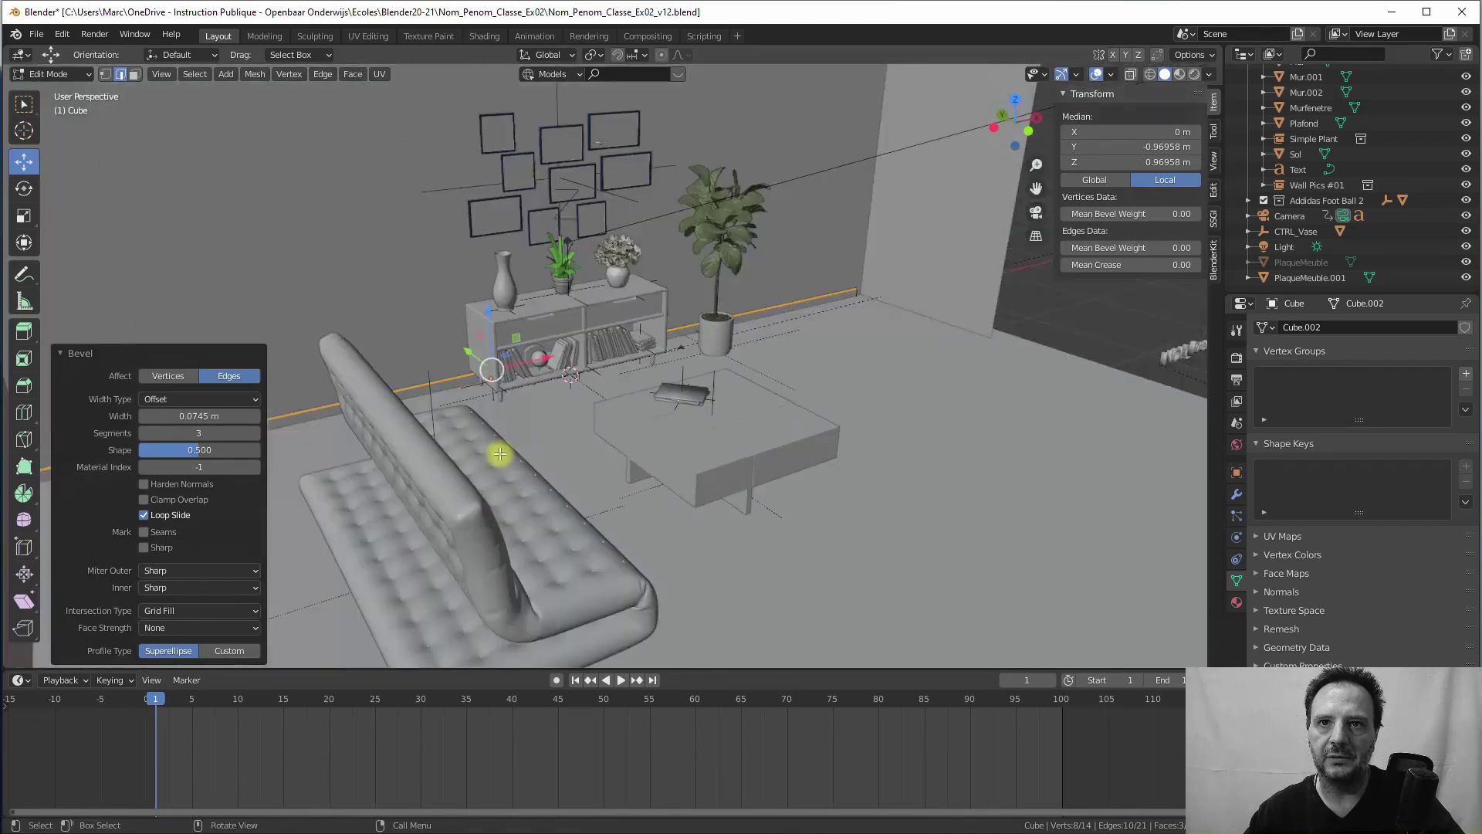
{"action": "key", "text": "Tab"}
Step: Raise the baseboard to about Z 0.0065 m and shift it along X to about -0.27 m
{"action": "middle_click_drag", "start_coordinate": [513, 420], "coordinate": [428, 372]}
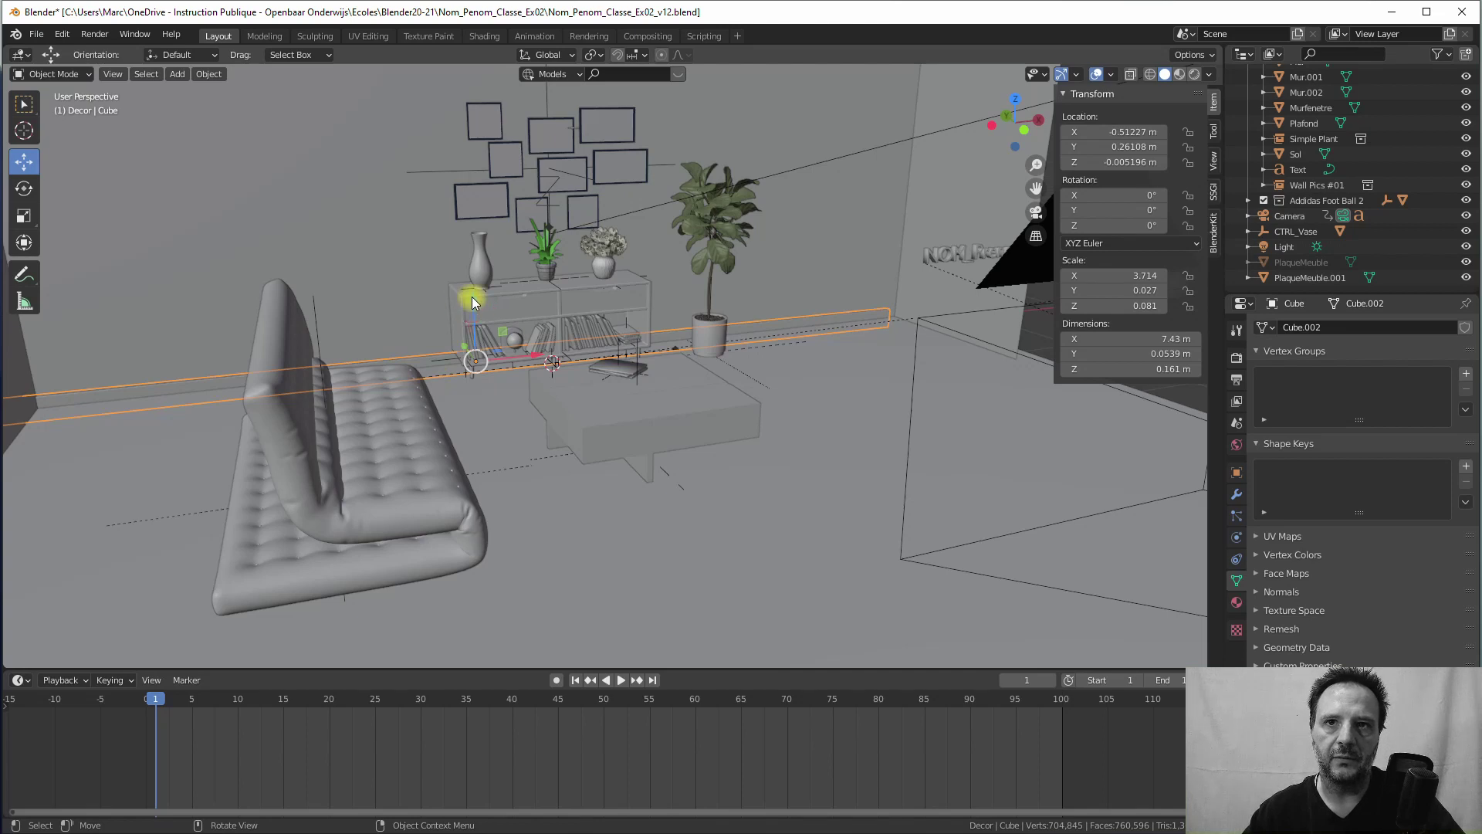
{"action": "left_click_drag", "start_coordinate": [470, 304], "coordinate": [472, 295]}
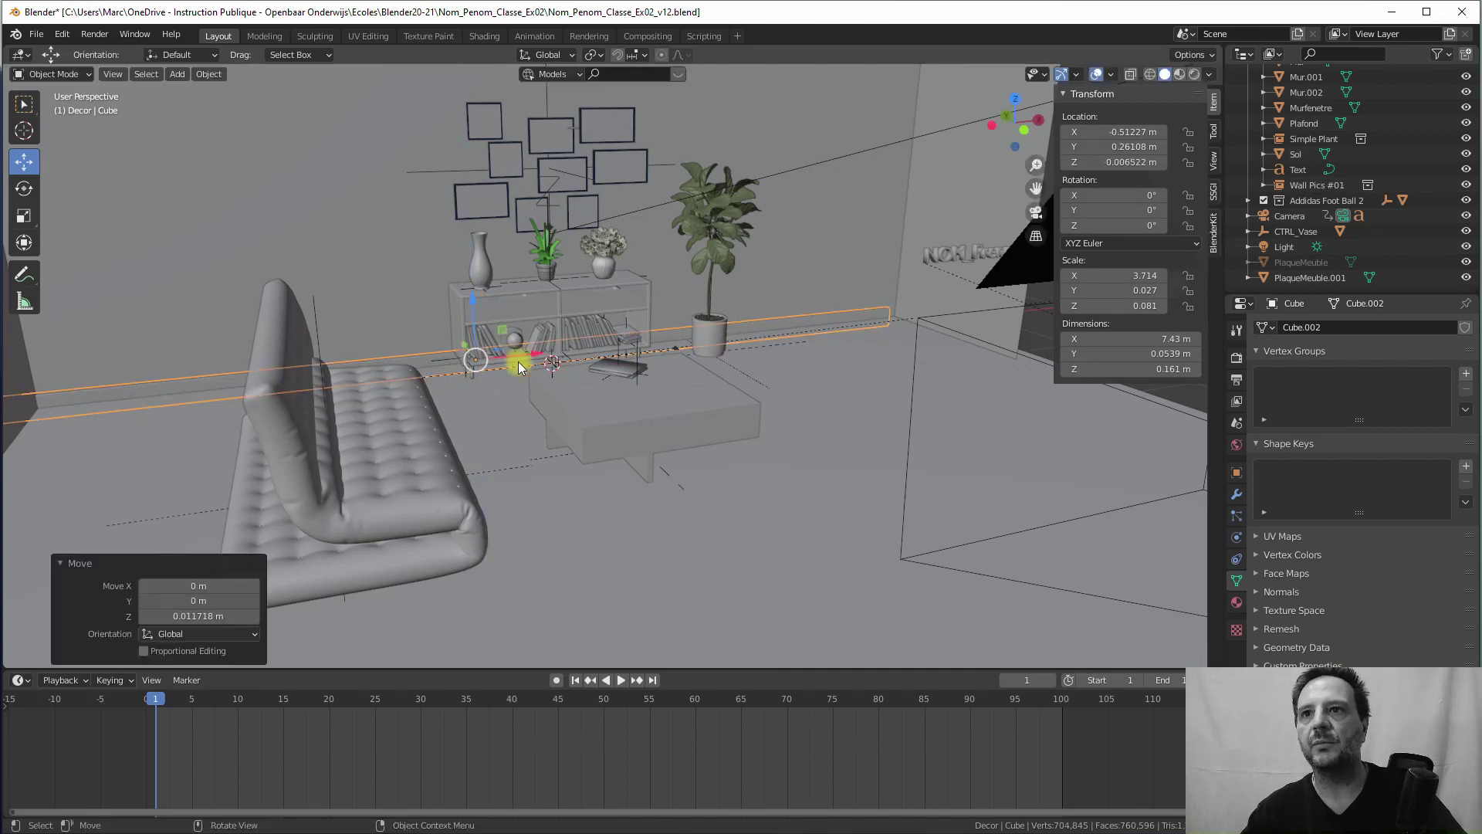
{"action": "middle_click_drag", "start_coordinate": [466, 354], "coordinate": [507, 341]}
{"action": "left_click_drag", "start_coordinate": [525, 353], "coordinate": [561, 345]}
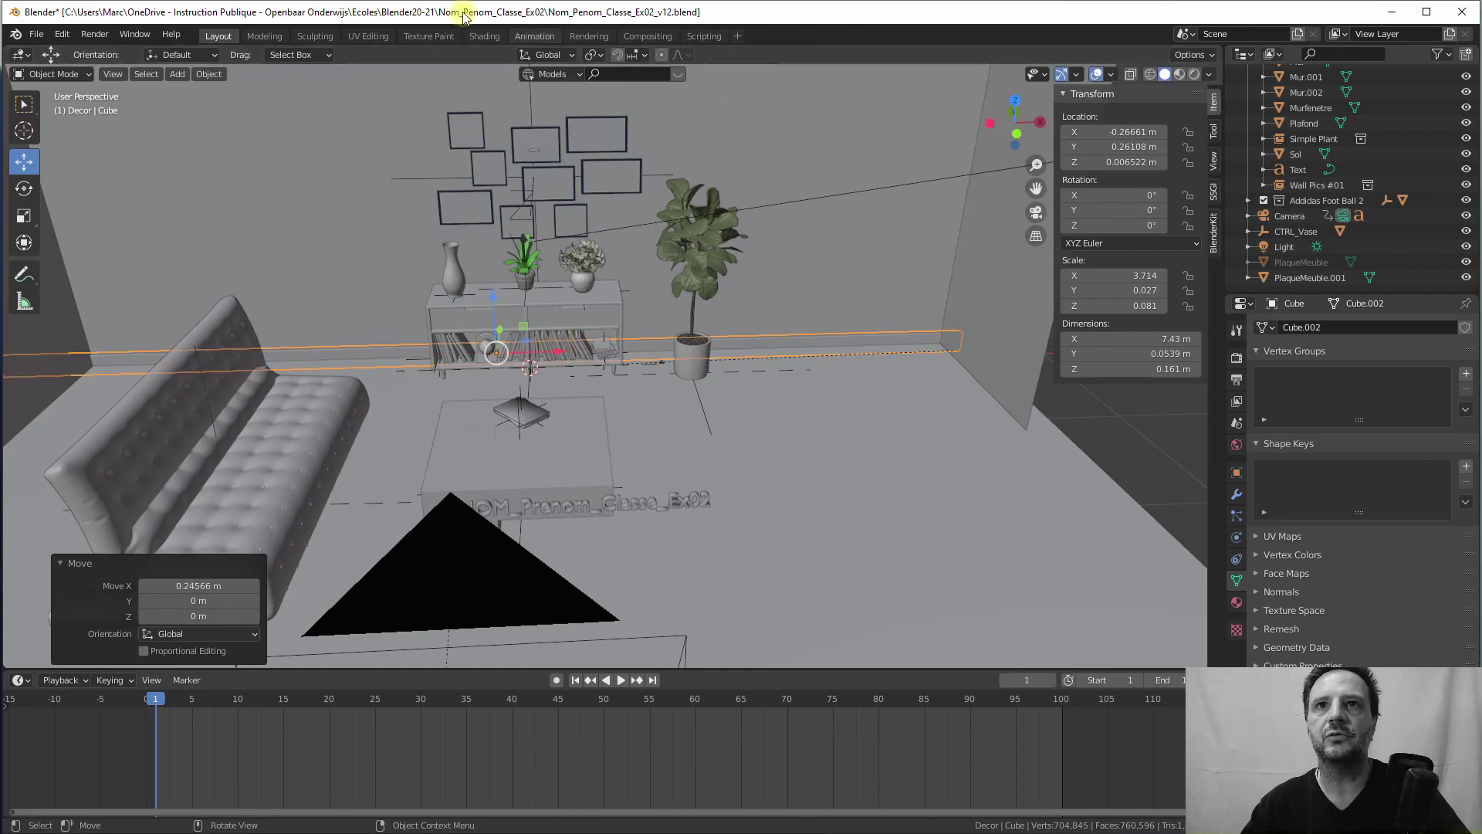
Step: In the Shading workspace, create a new material for the baseboard and name it Pleinte
{"action": "left_click", "coordinate": [483, 36]}
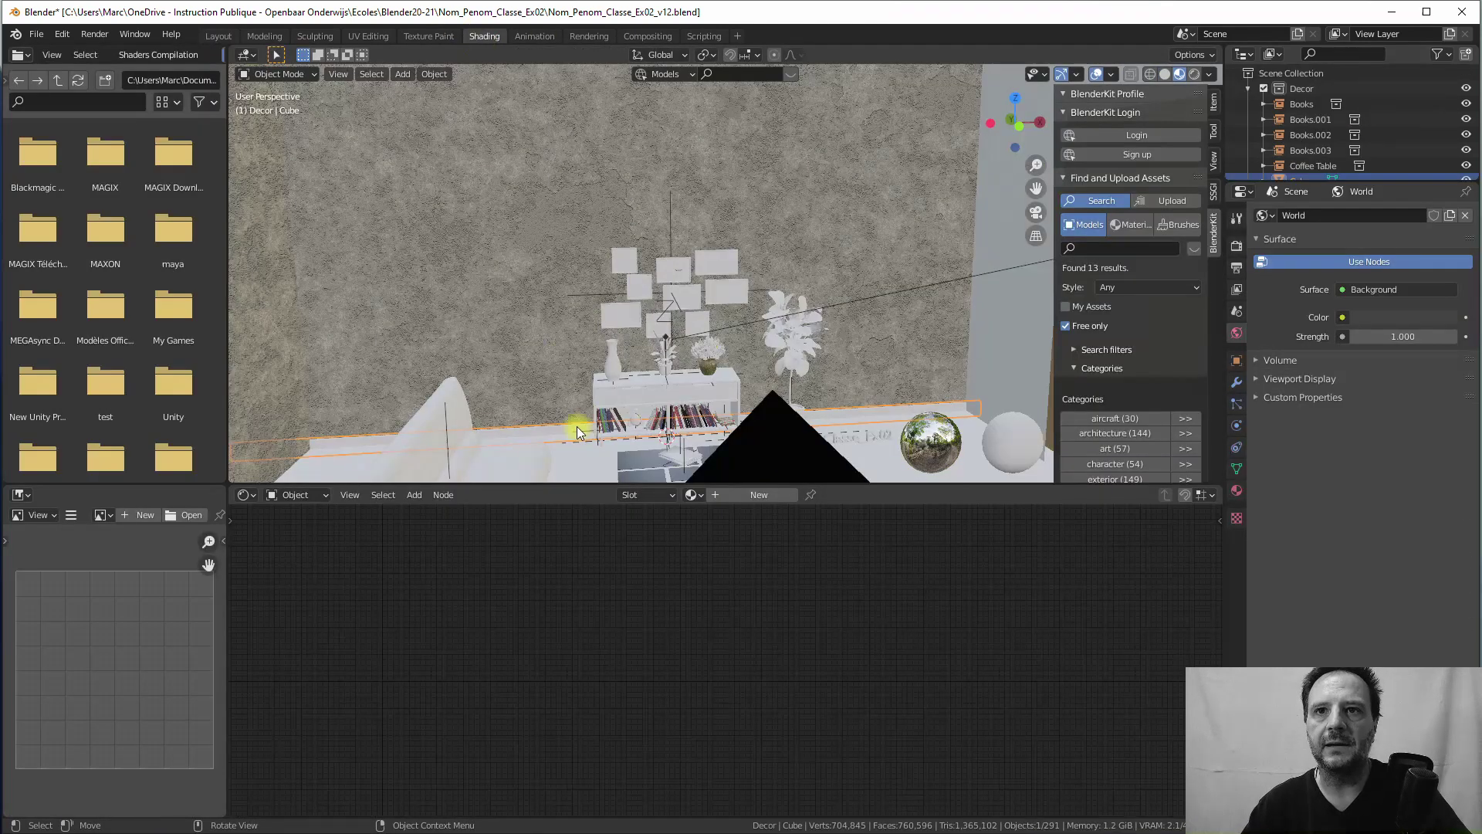
{"action": "left_click", "coordinate": [735, 494]}
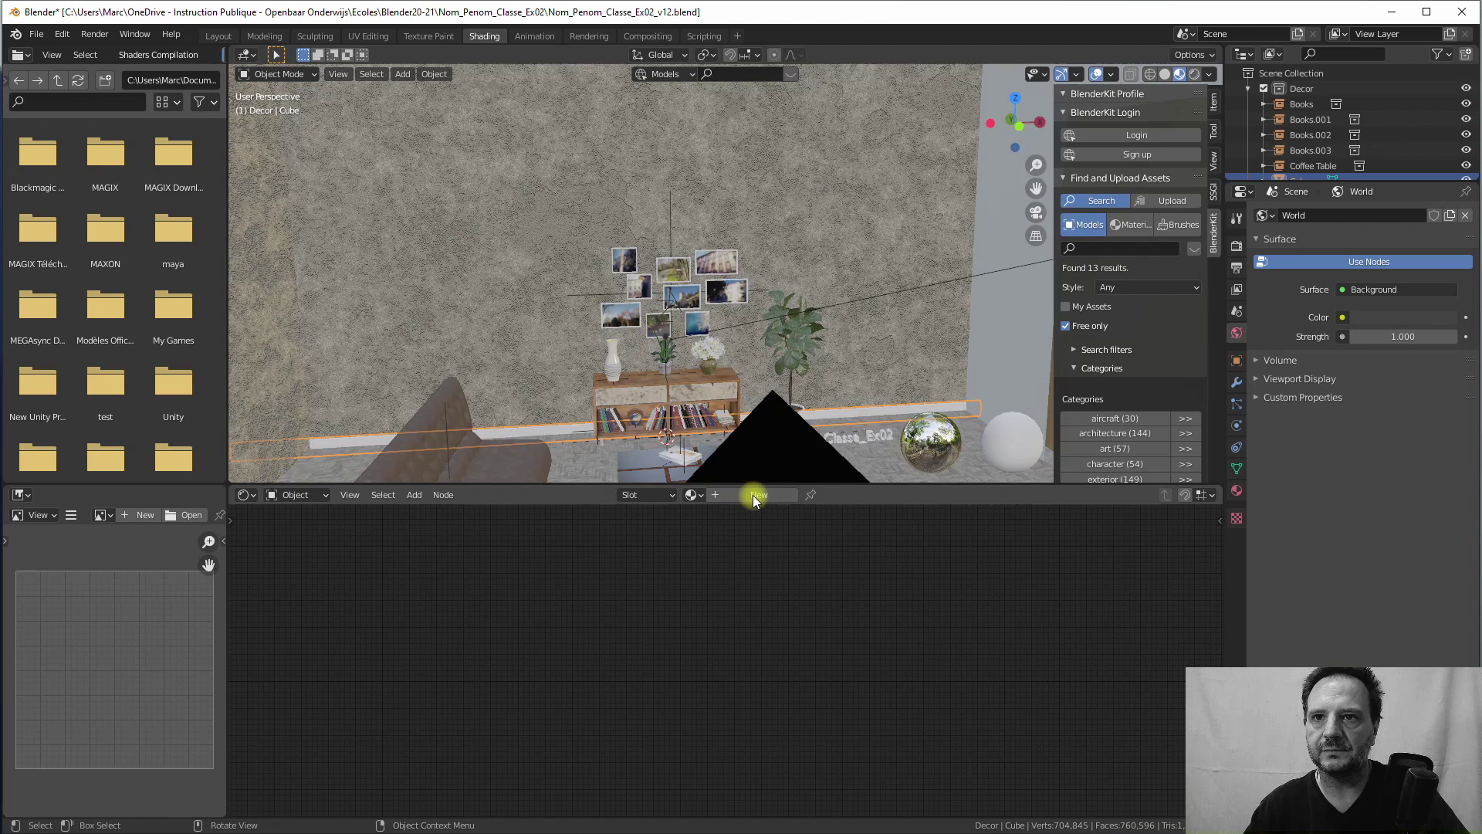
{"action": "left_click", "coordinate": [754, 497]}
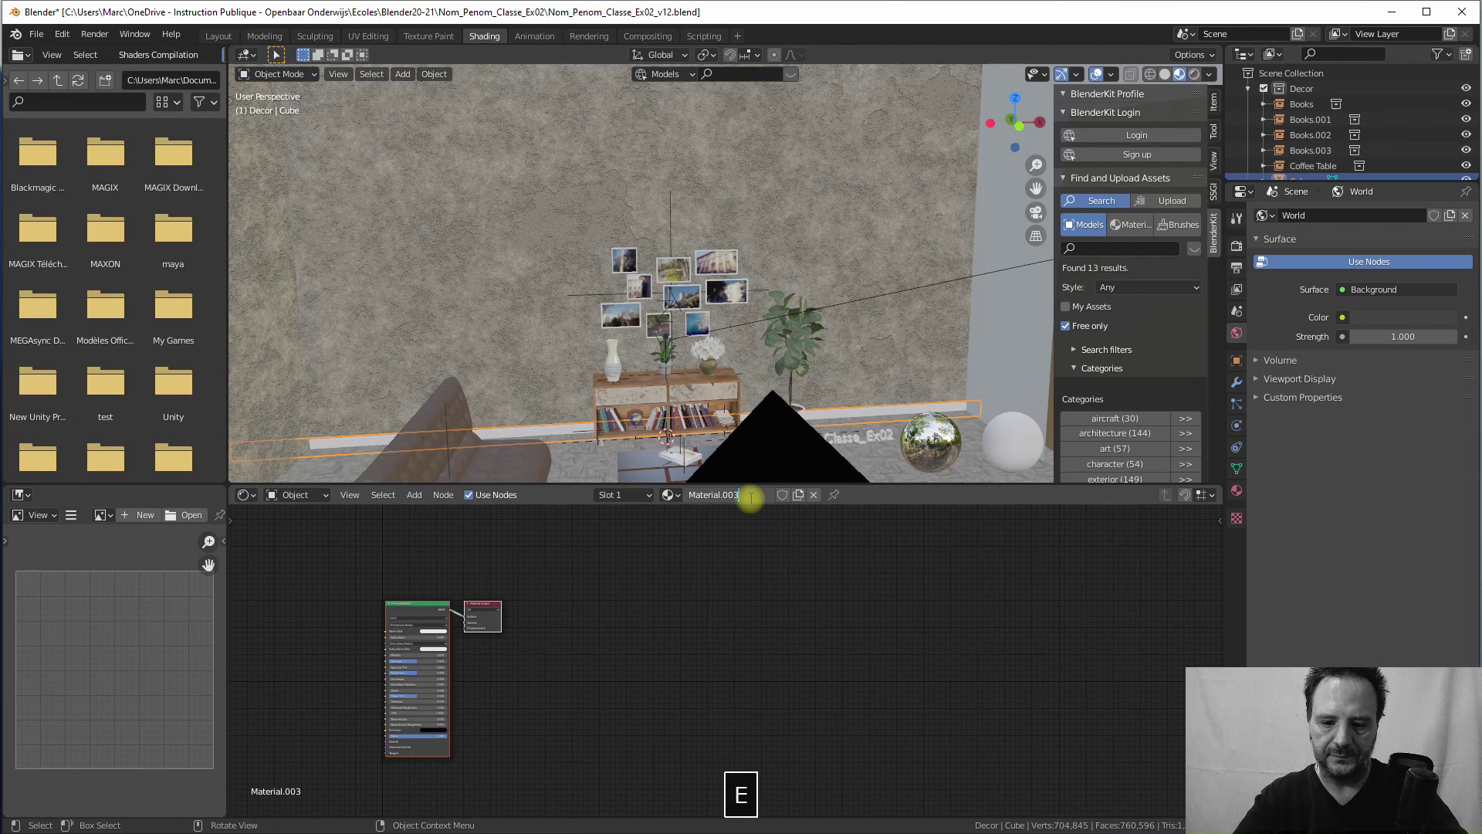
{"action": "left_click", "coordinate": [750, 498]}
{"action": "type", "text": "Pleinte"}
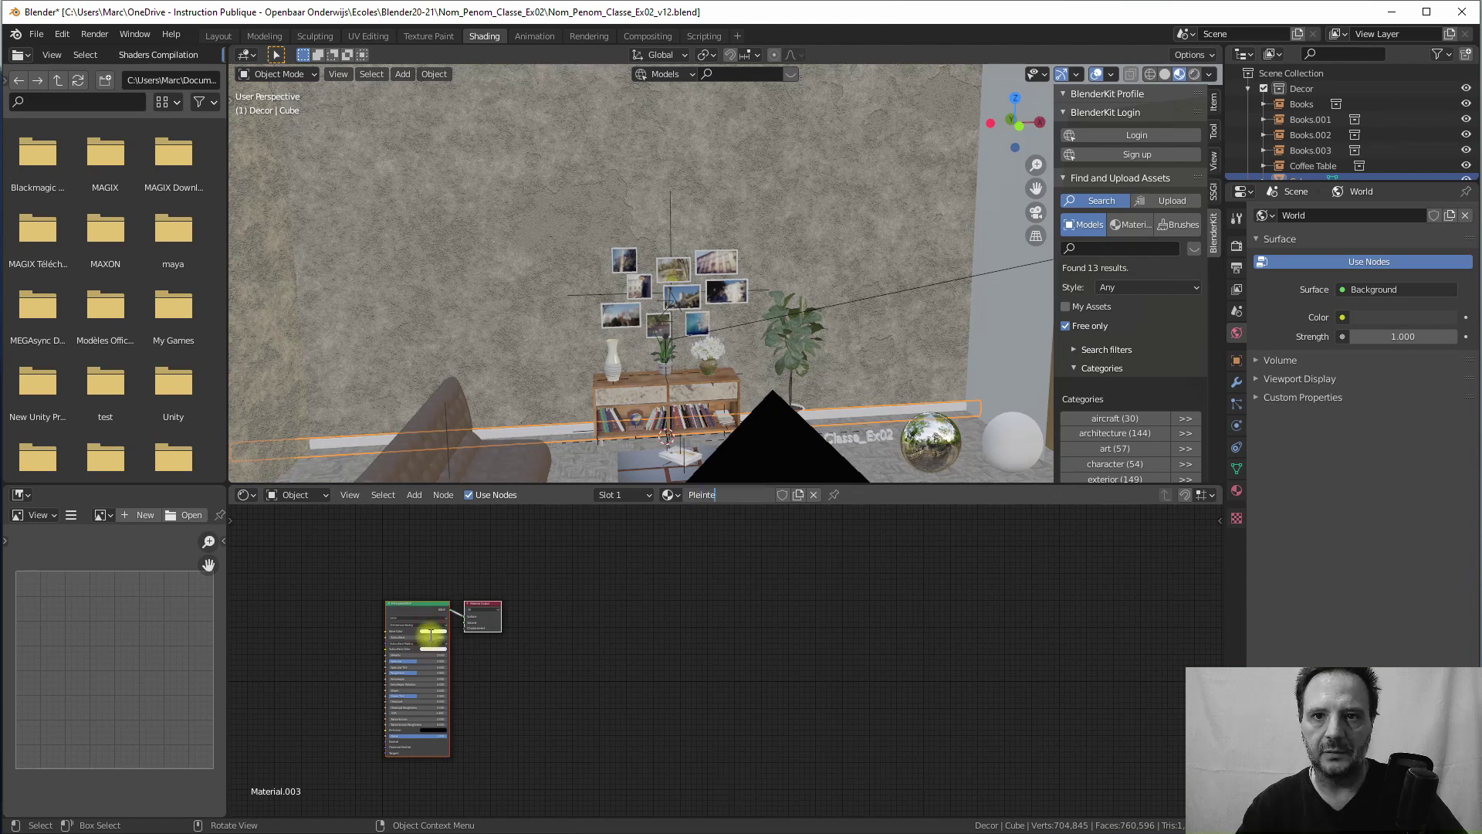
{"action": "key", "text": "Return"}
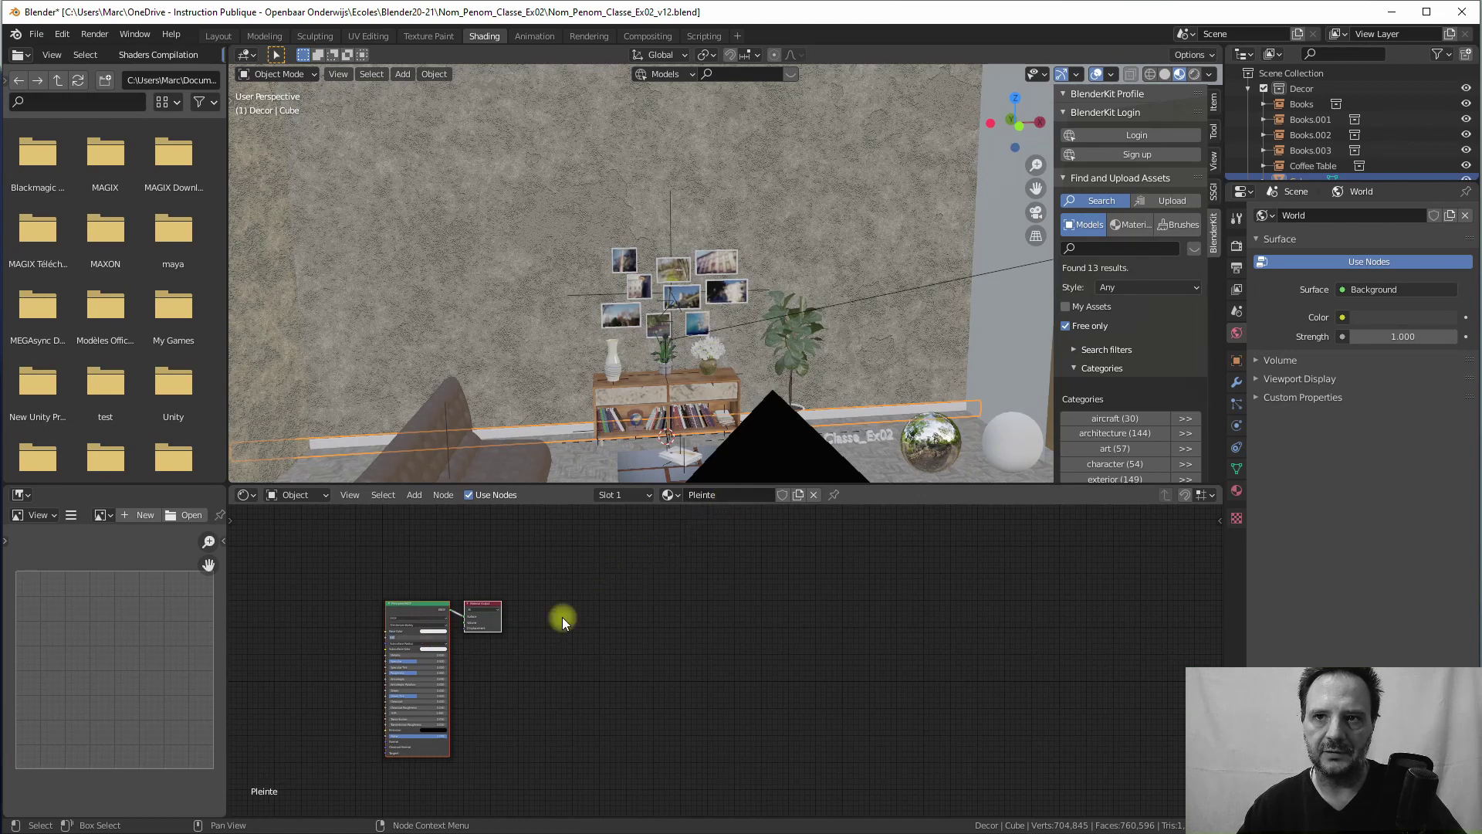
Step: With solid viewport shading, give the Pleinte material a very dark brown base color, a specular of about 0.523 and a sheen tint of 0
{"action": "scroll", "coordinate": [438, 637], "scroll_direction": "up", "scroll_amount": 1}
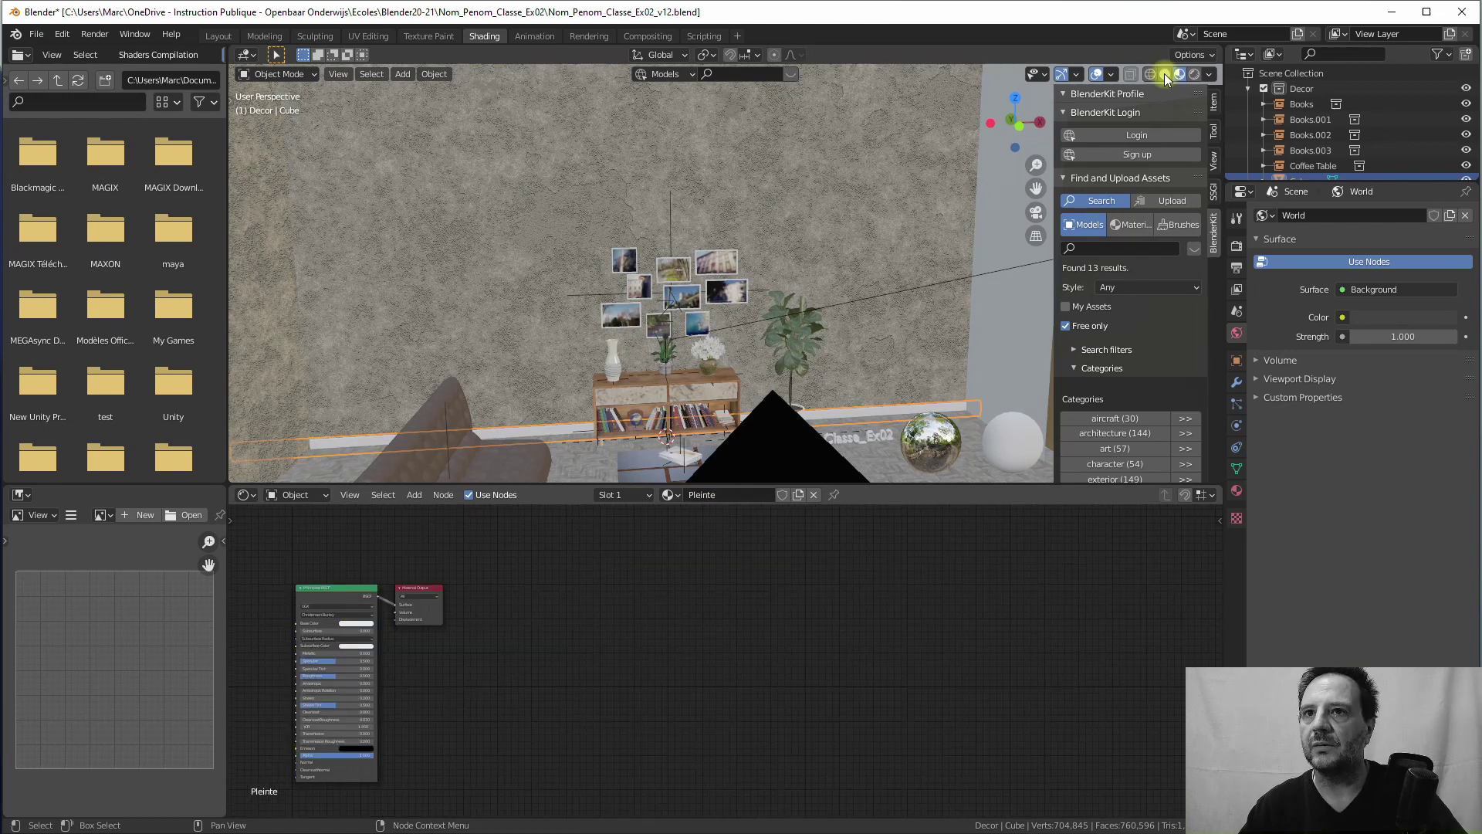
{"action": "left_click", "coordinate": [1165, 74]}
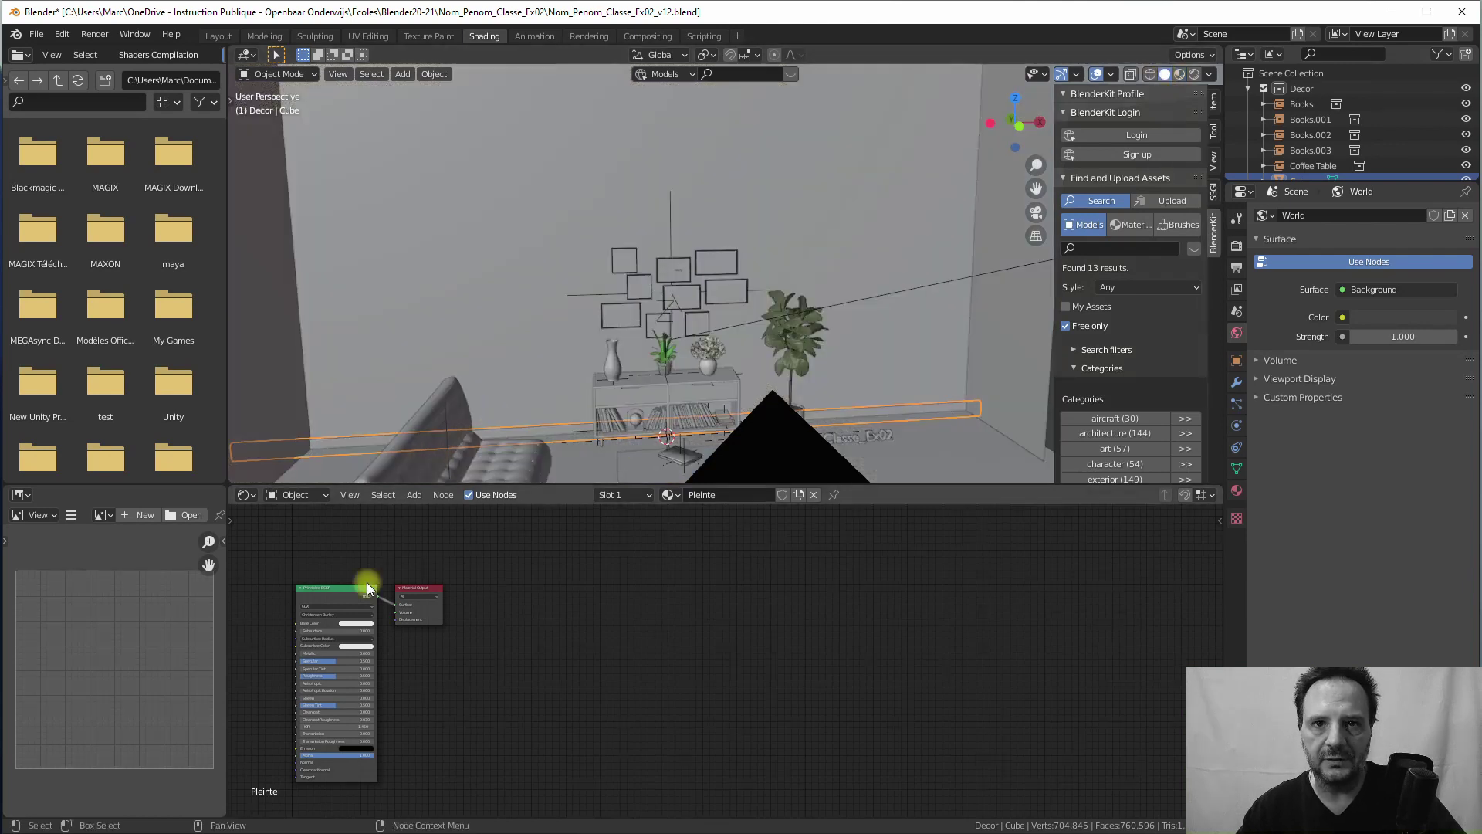
{"action": "scroll", "coordinate": [387, 631], "scroll_direction": "up", "scroll_amount": 1}
{"action": "middle_click_drag", "start_coordinate": [387, 631], "coordinate": [619, 635]}
{"action": "scroll", "coordinate": [619, 635], "scroll_direction": "up", "scroll_amount": 2}
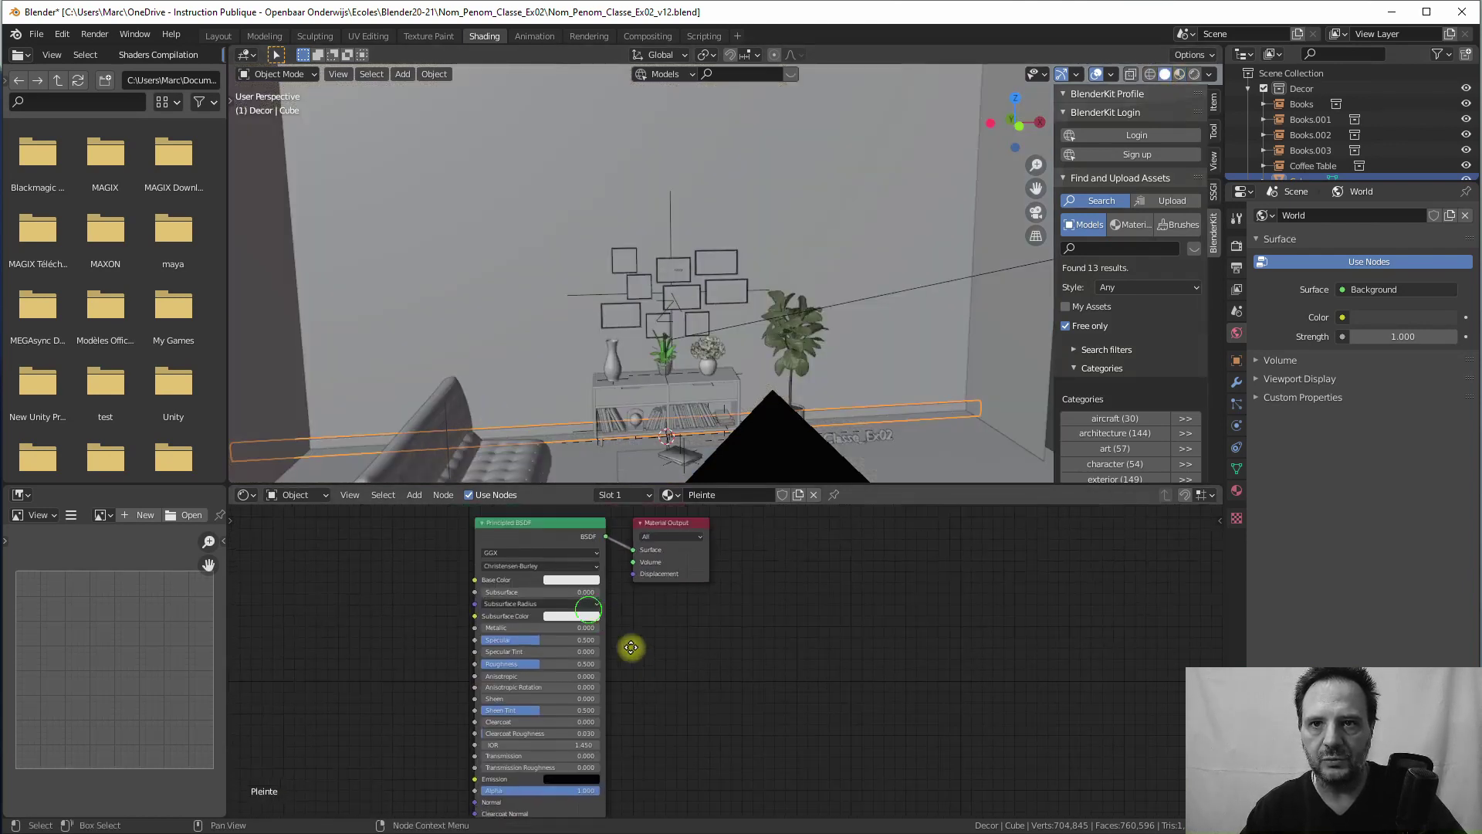
{"action": "left_click", "coordinate": [616, 648]}
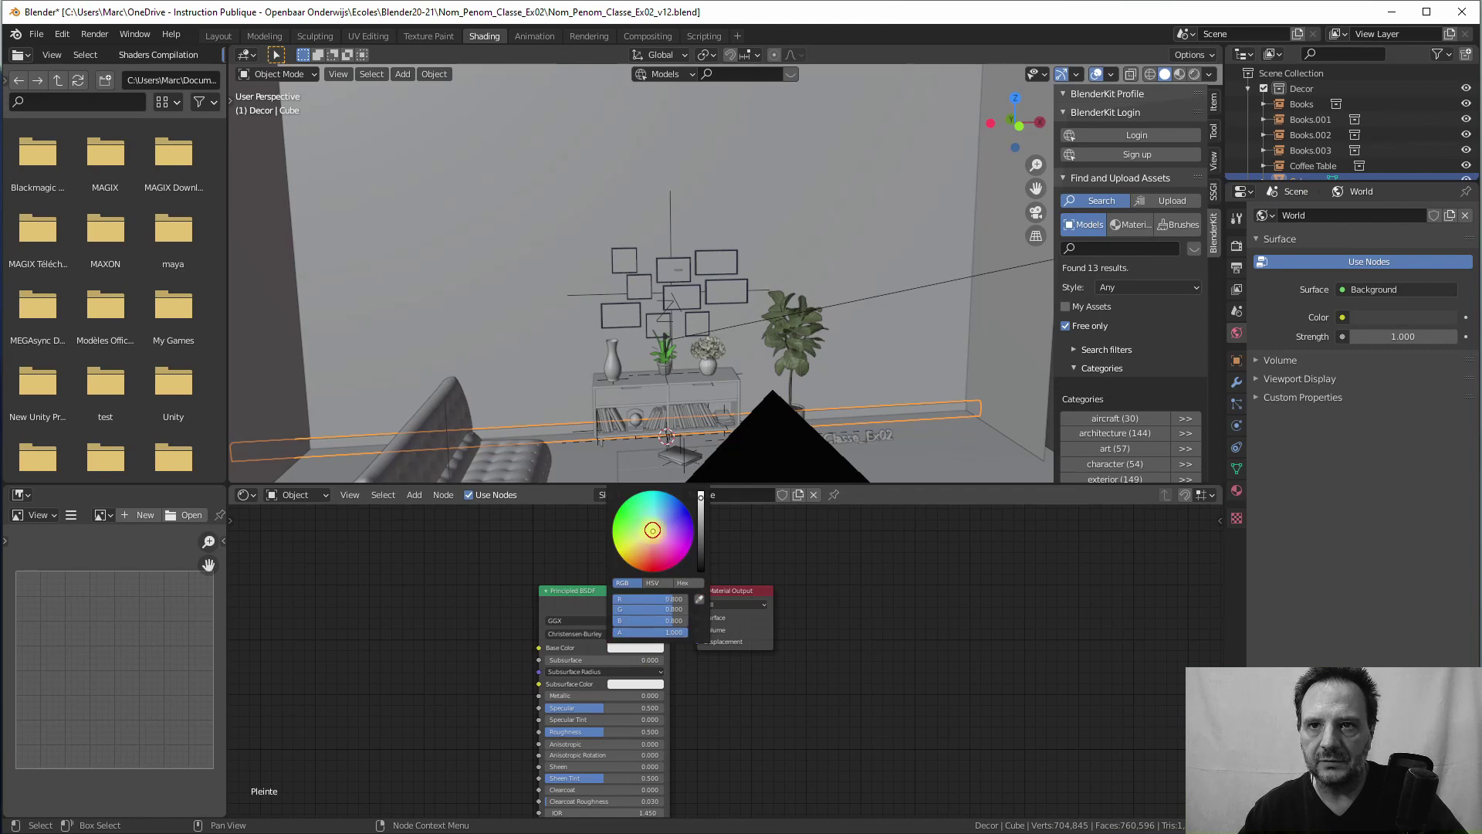
{"action": "mouse_move", "coordinate": [652, 531]}
{"action": "left_mouse_down"}
{"action": "mouse_move", "coordinate": [647, 543]}
{"action": "mouse_move", "coordinate": [709, 535]}
{"action": "mouse_move", "coordinate": [709, 554]}
{"action": "left_mouse_up"}
{"action": "left_click_drag", "start_coordinate": [652, 708], "coordinate": [655, 714]}
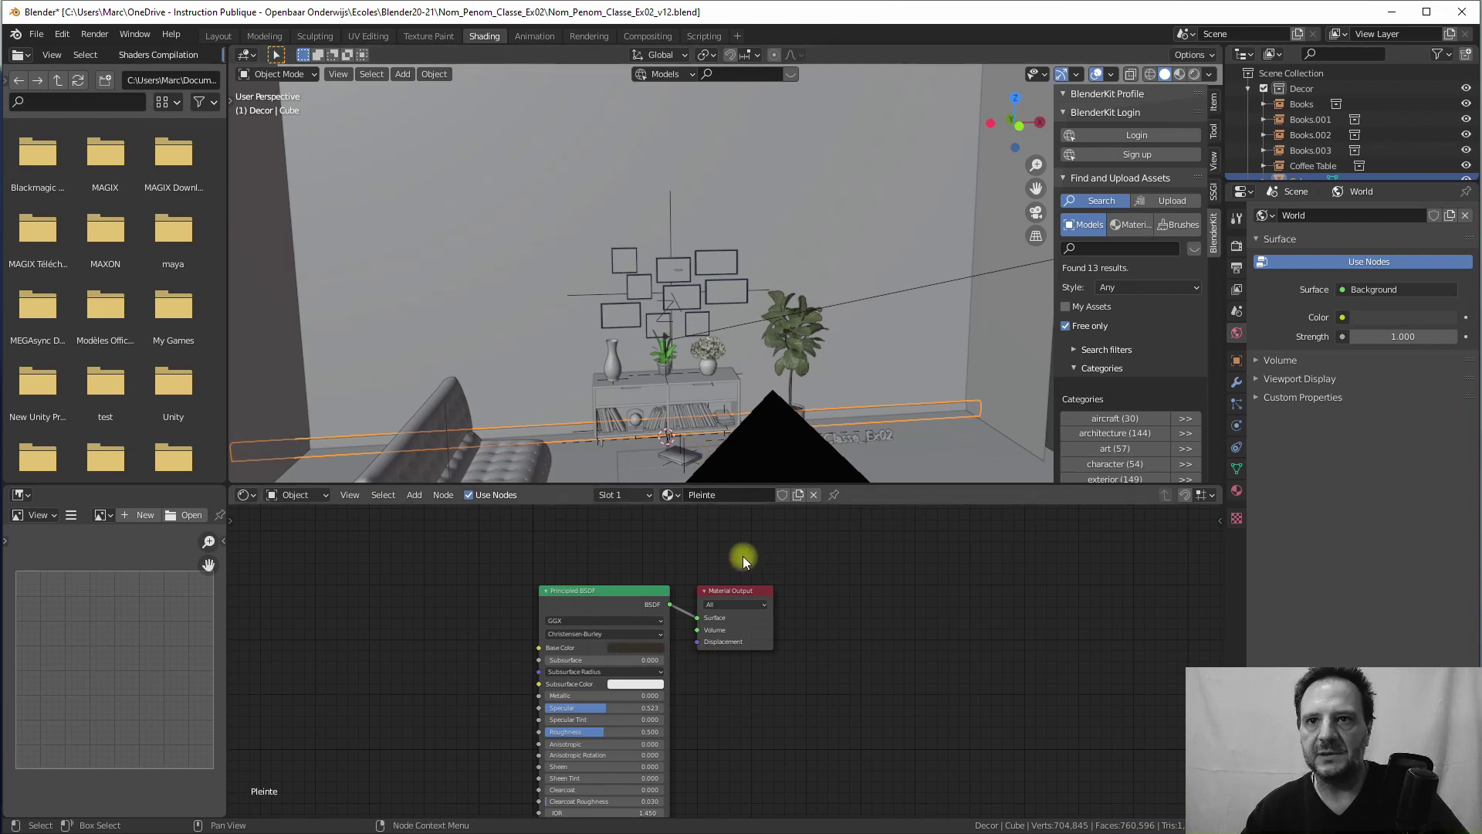
{"action": "left_click", "coordinate": [698, 527]}
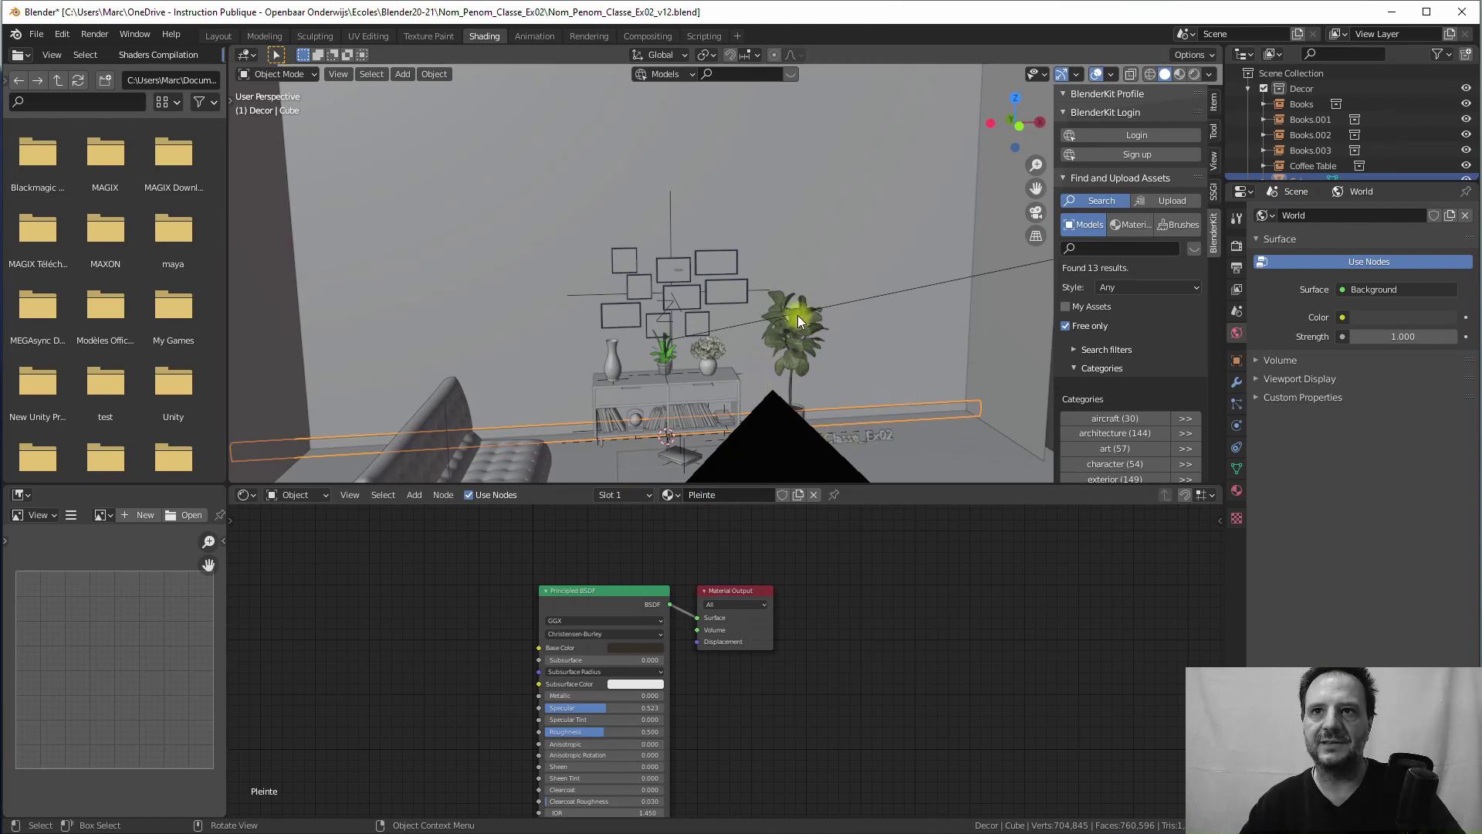
Step: Select the sun light above the room and examine its color and strength settings
{"action": "middle_click_drag", "start_coordinate": [766, 360], "coordinate": [721, 217]}
{"action": "left_click", "coordinate": [720, 201]}
{"action": "left_click", "coordinate": [915, 221]}
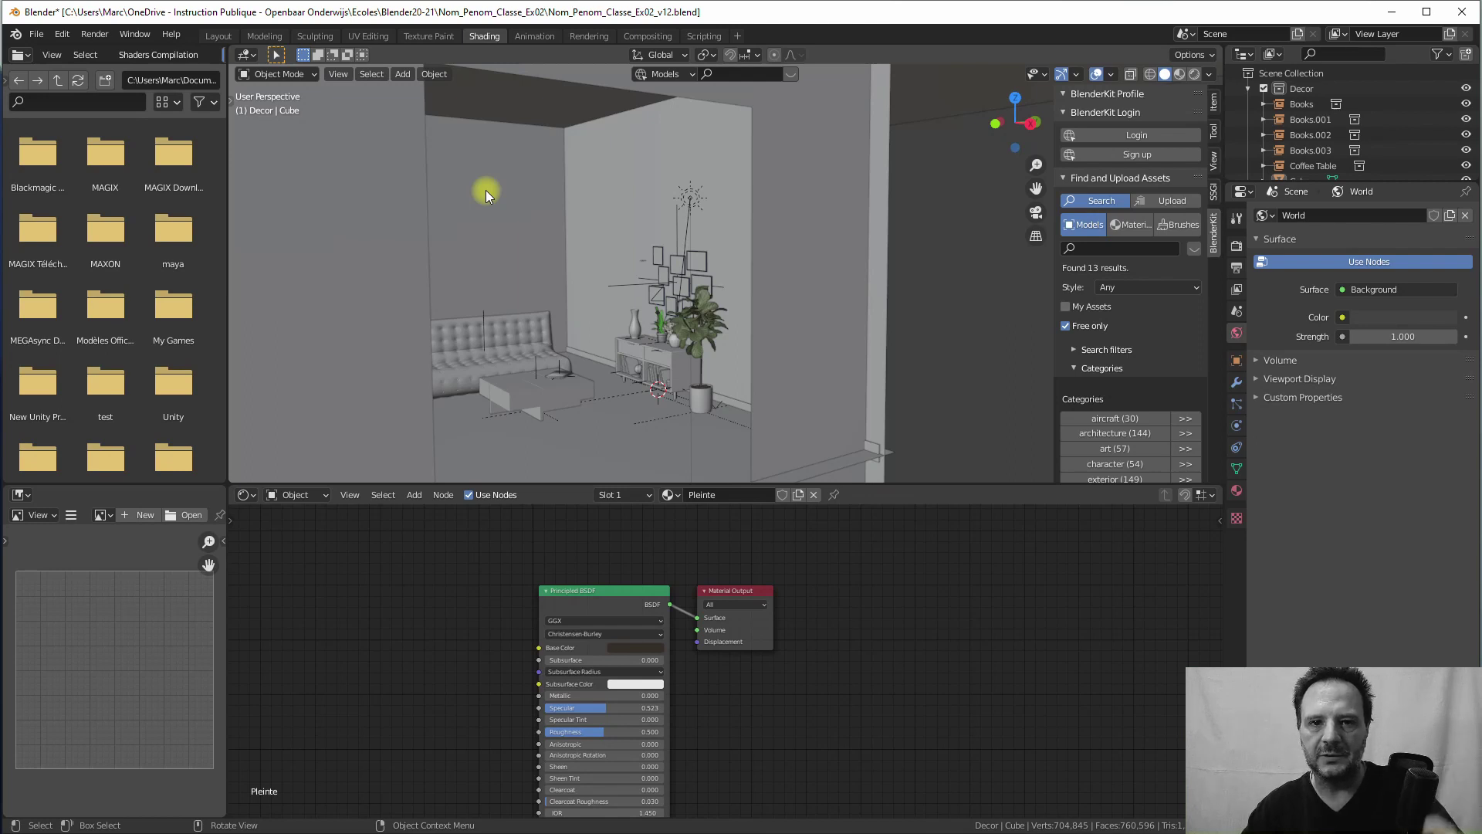
{"action": "left_click", "coordinate": [692, 197]}
{"action": "left_click", "coordinate": [1237, 427]}
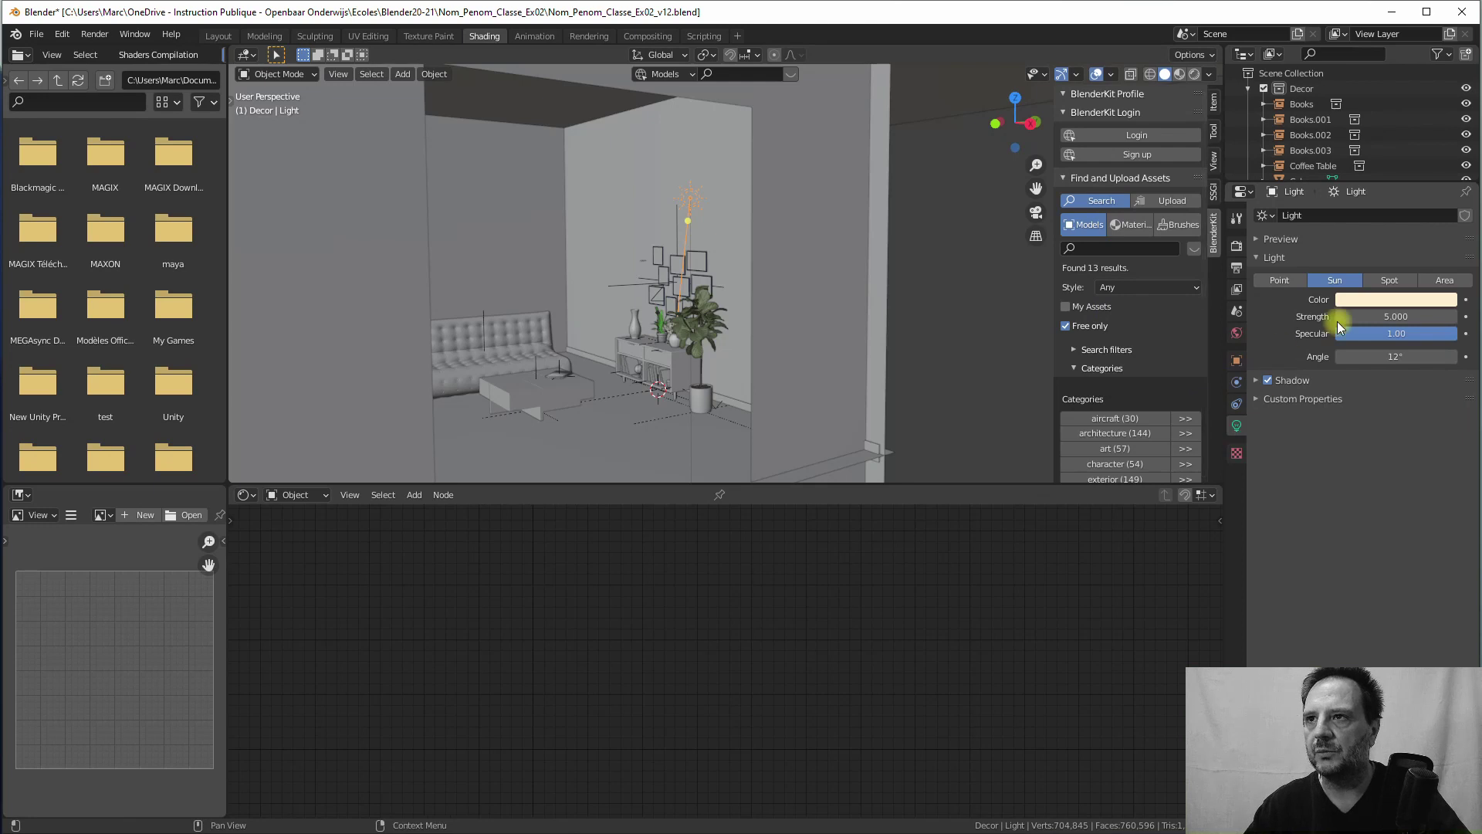
{"action": "left_click", "coordinate": [1369, 300]}
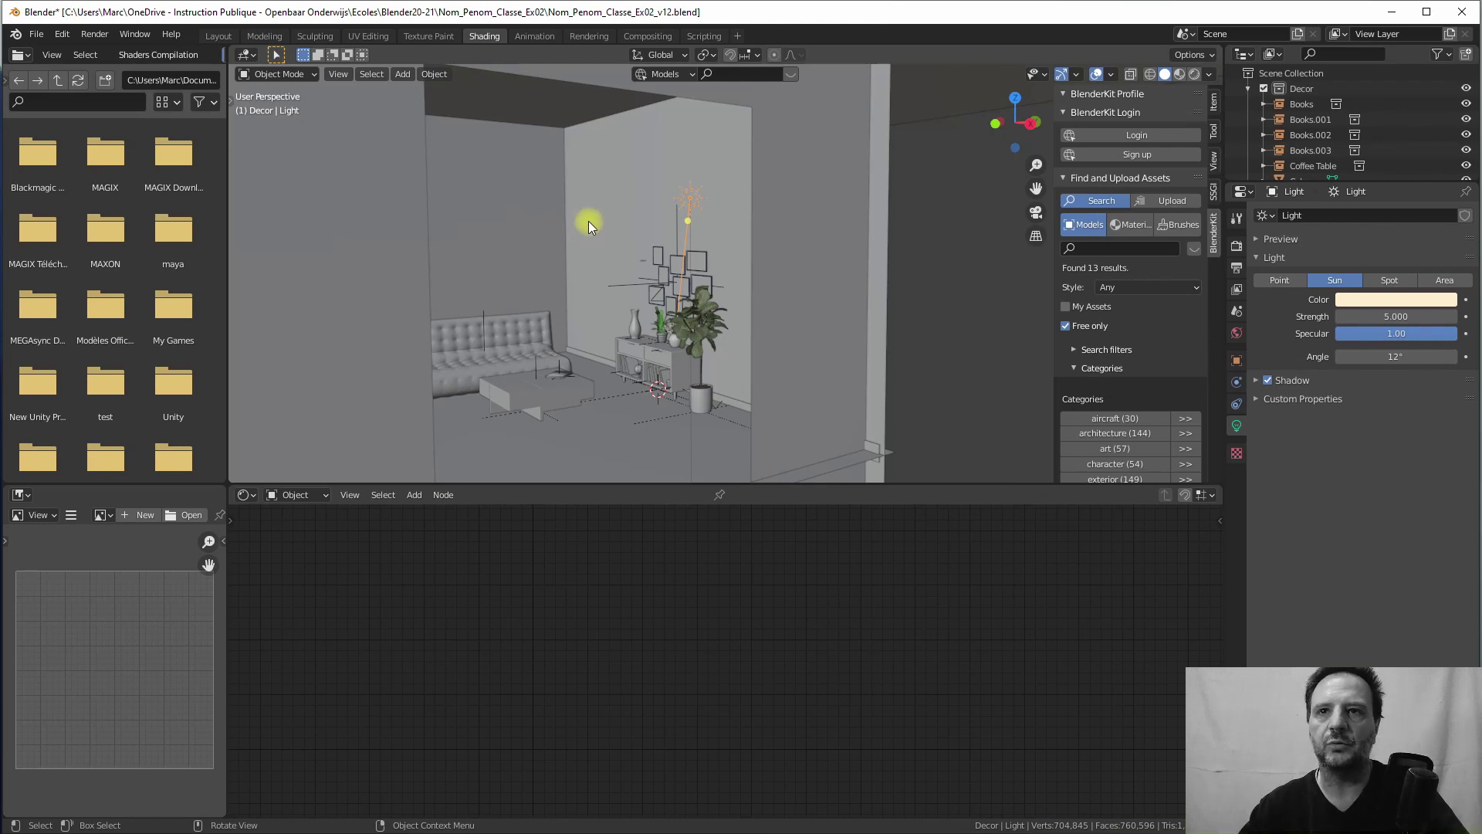
Step: Return to the Layout workspace and add an area light to the scene
{"action": "scroll", "coordinate": [950, 317], "scroll_direction": "down", "scroll_amount": 2}
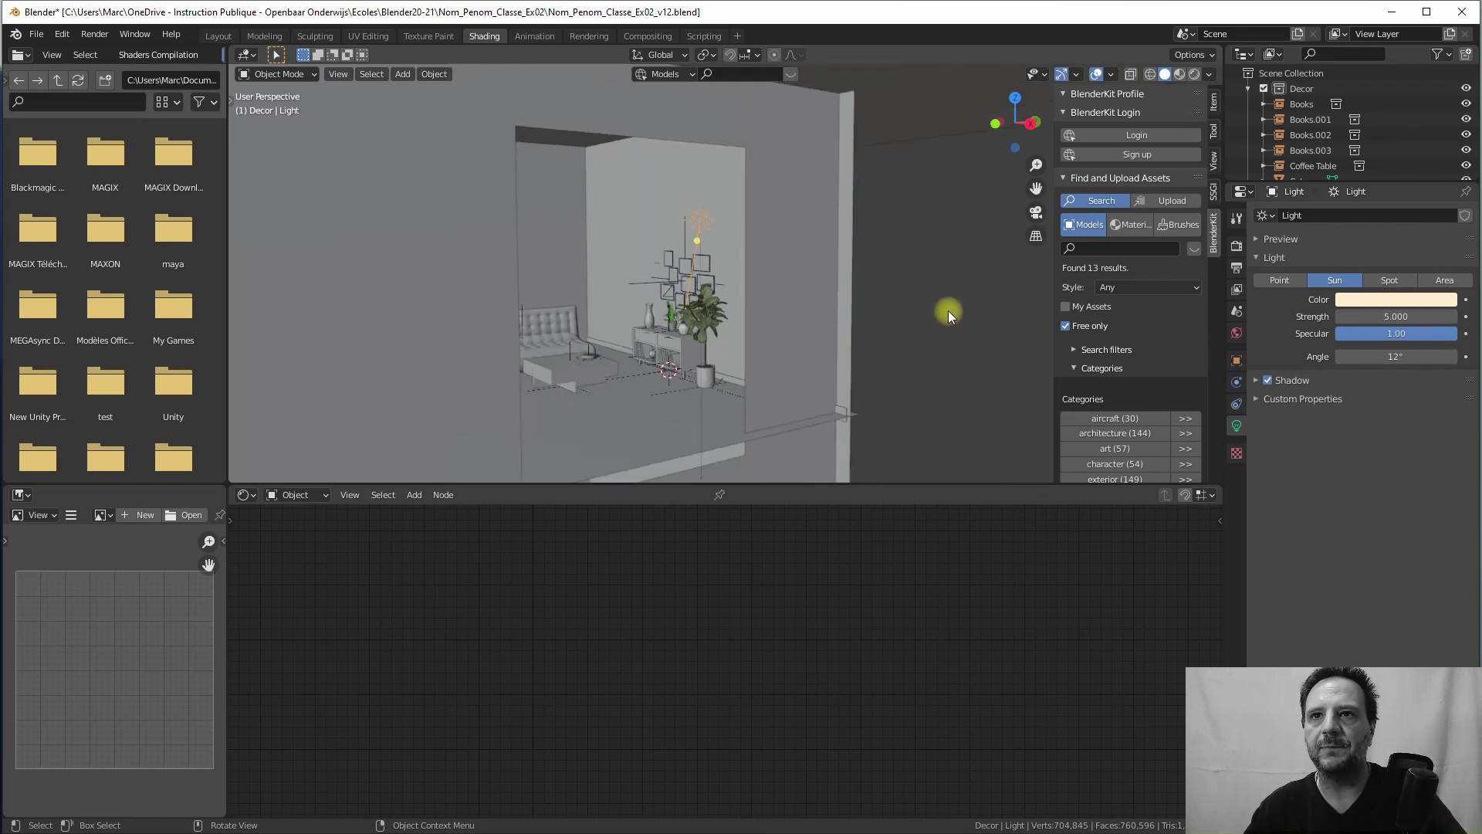
{"action": "left_click", "coordinate": [402, 73]}
{"action": "left_click", "coordinate": [218, 35]}
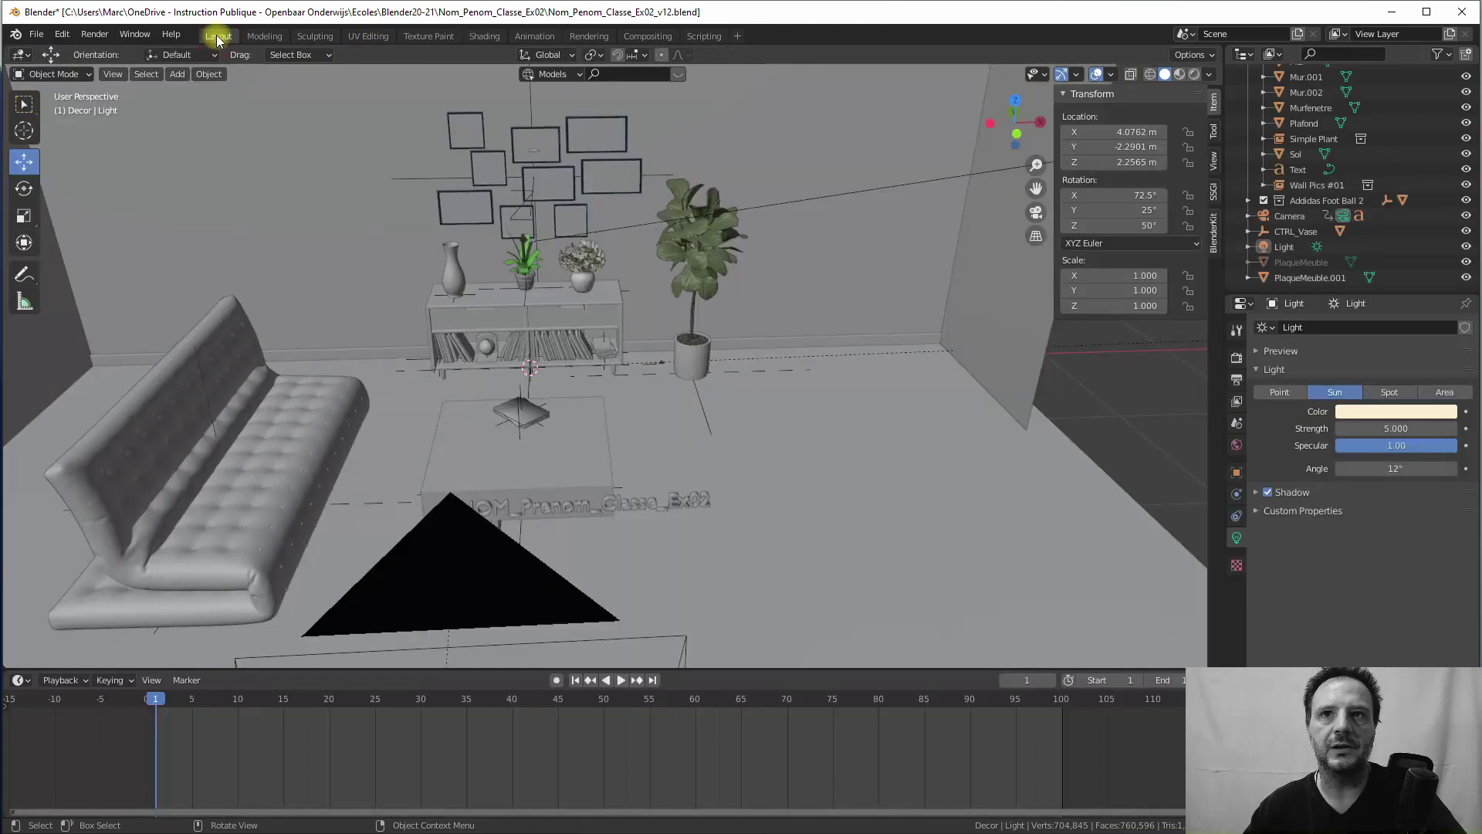
{"action": "mouse_move", "coordinate": [534, 206]}
{"action": "middle_mouse_down"}
{"action": "mouse_move", "coordinate": [460, 199]}
{"action": "mouse_move", "coordinate": [649, 288]}
{"action": "mouse_move", "coordinate": [487, 235]}
{"action": "mouse_move", "coordinate": [427, 142]}
{"action": "mouse_move", "coordinate": [437, 131]}
{"action": "middle_mouse_up"}
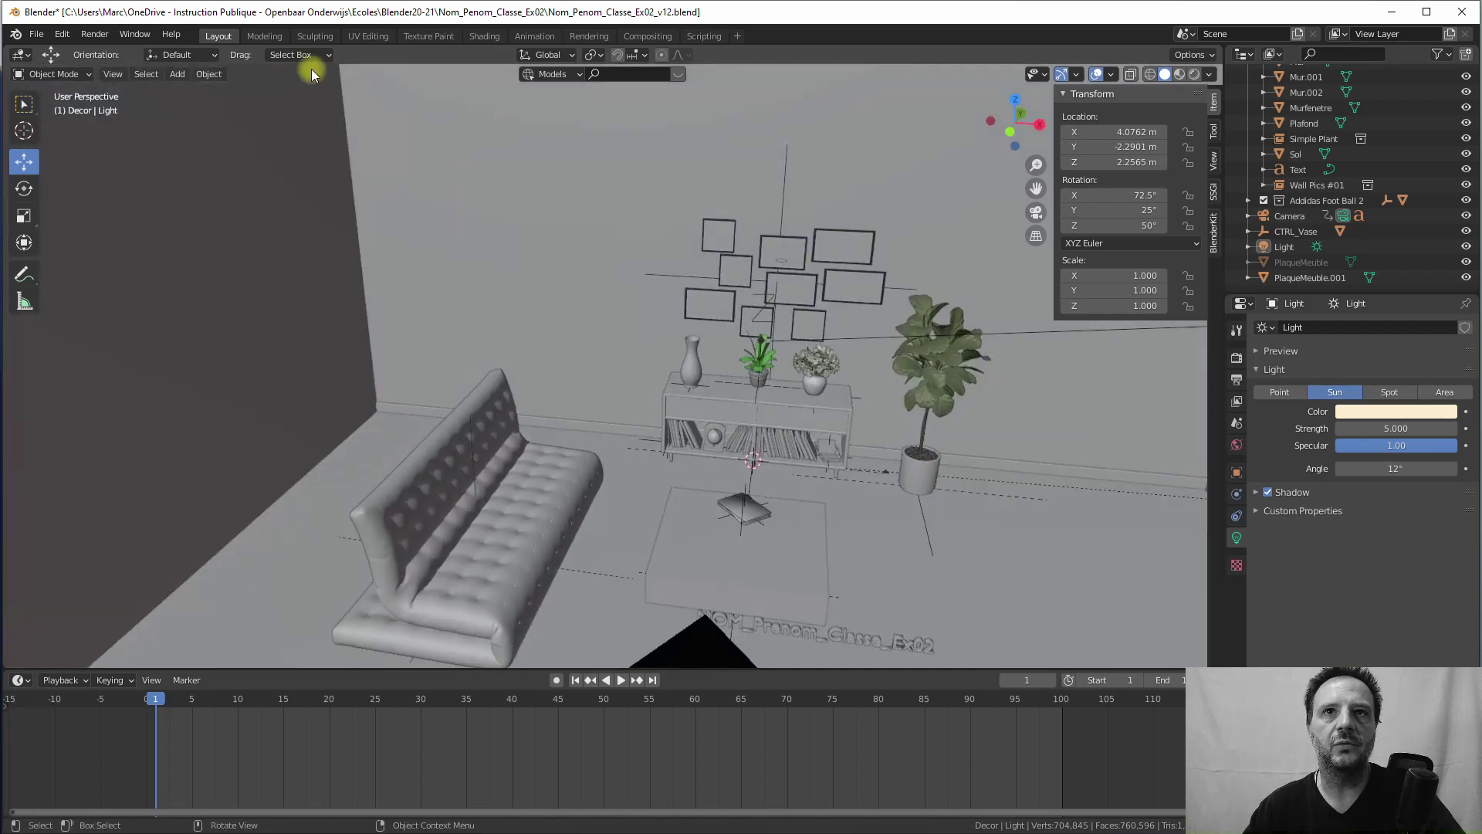
{"action": "left_click", "coordinate": [177, 74]}
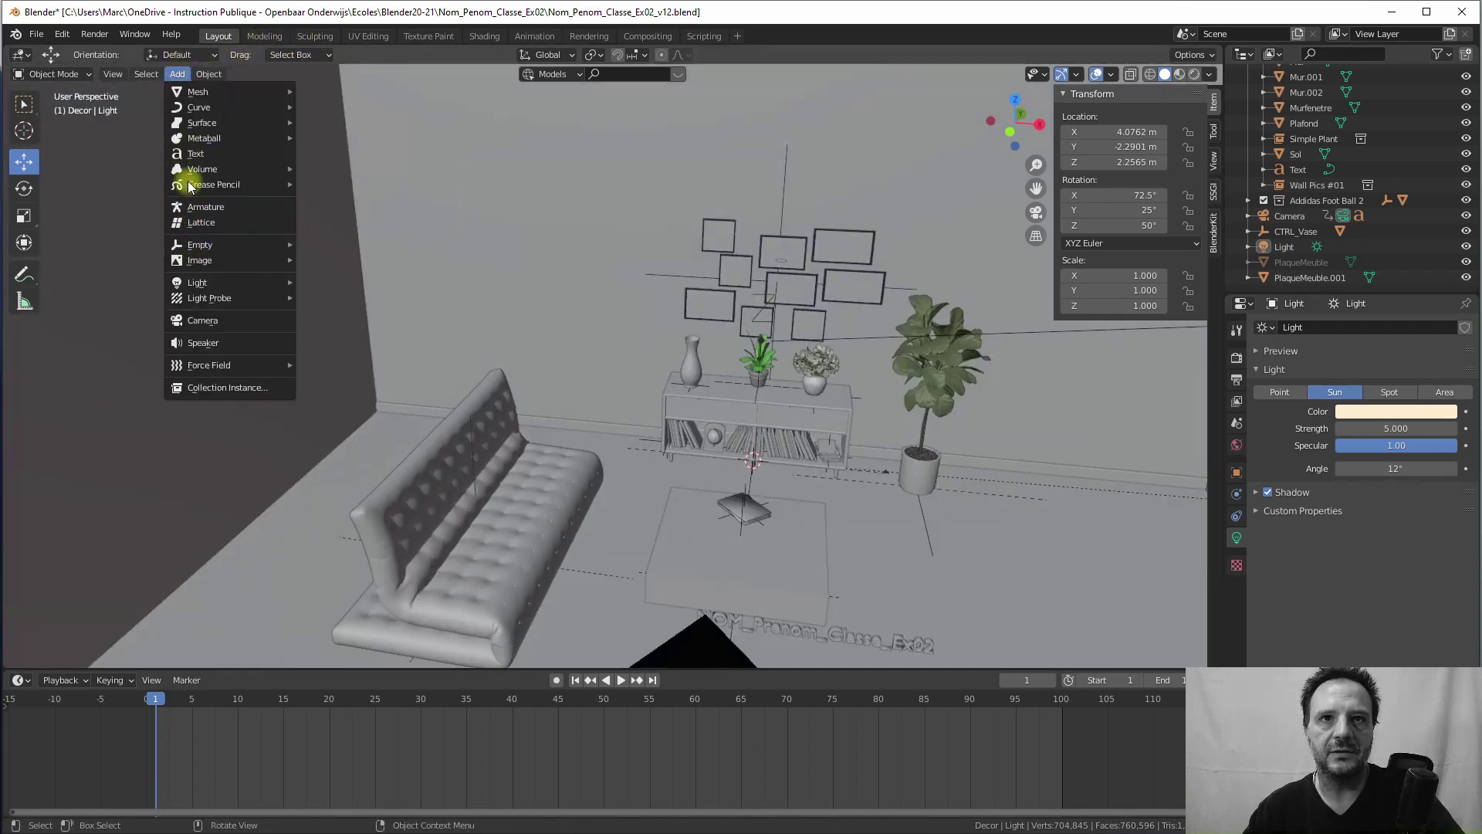
{"action": "mouse_move", "coordinate": [182, 281]}
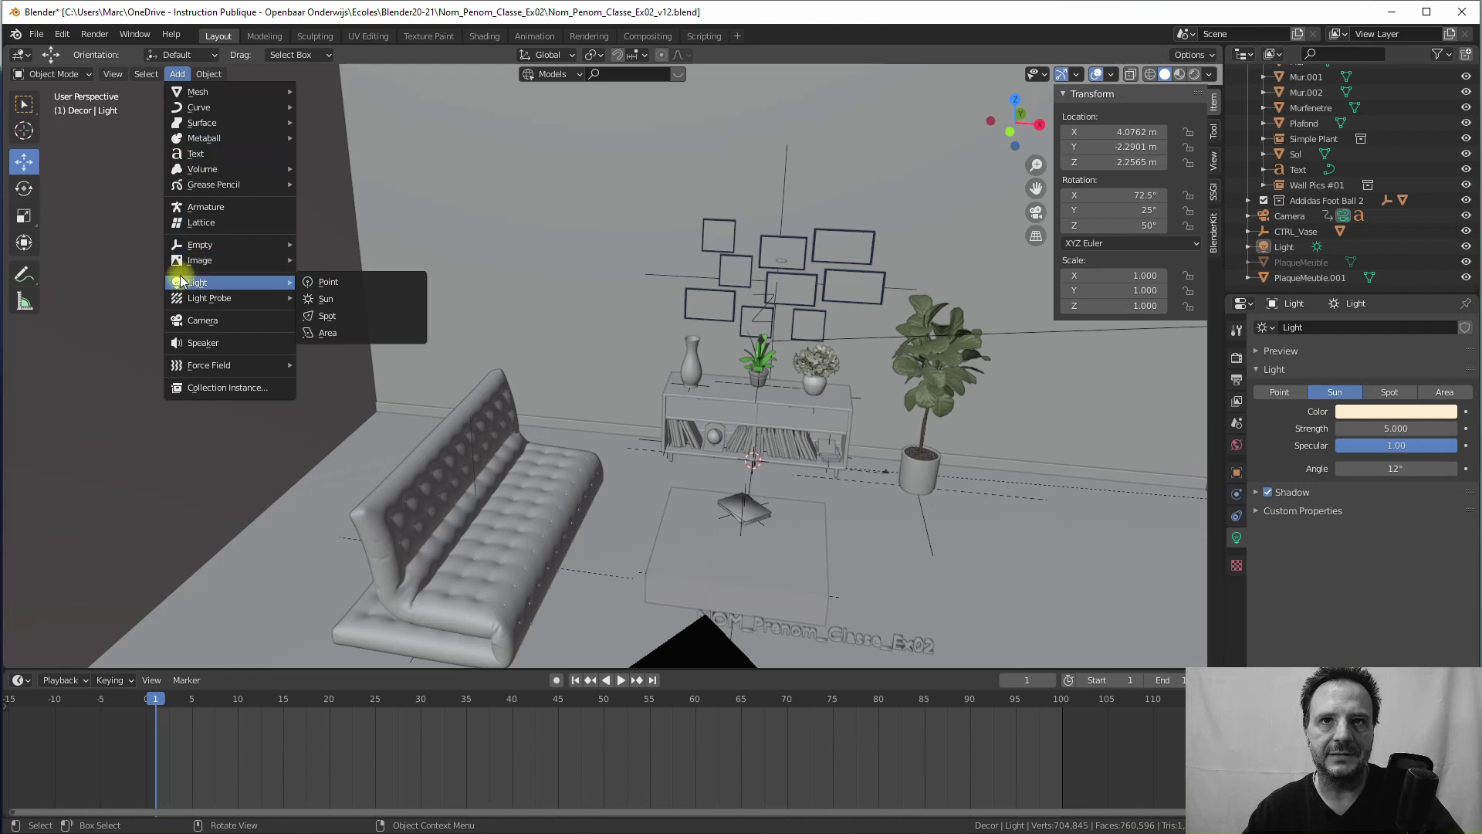
{"action": "left_click", "coordinate": [322, 335]}
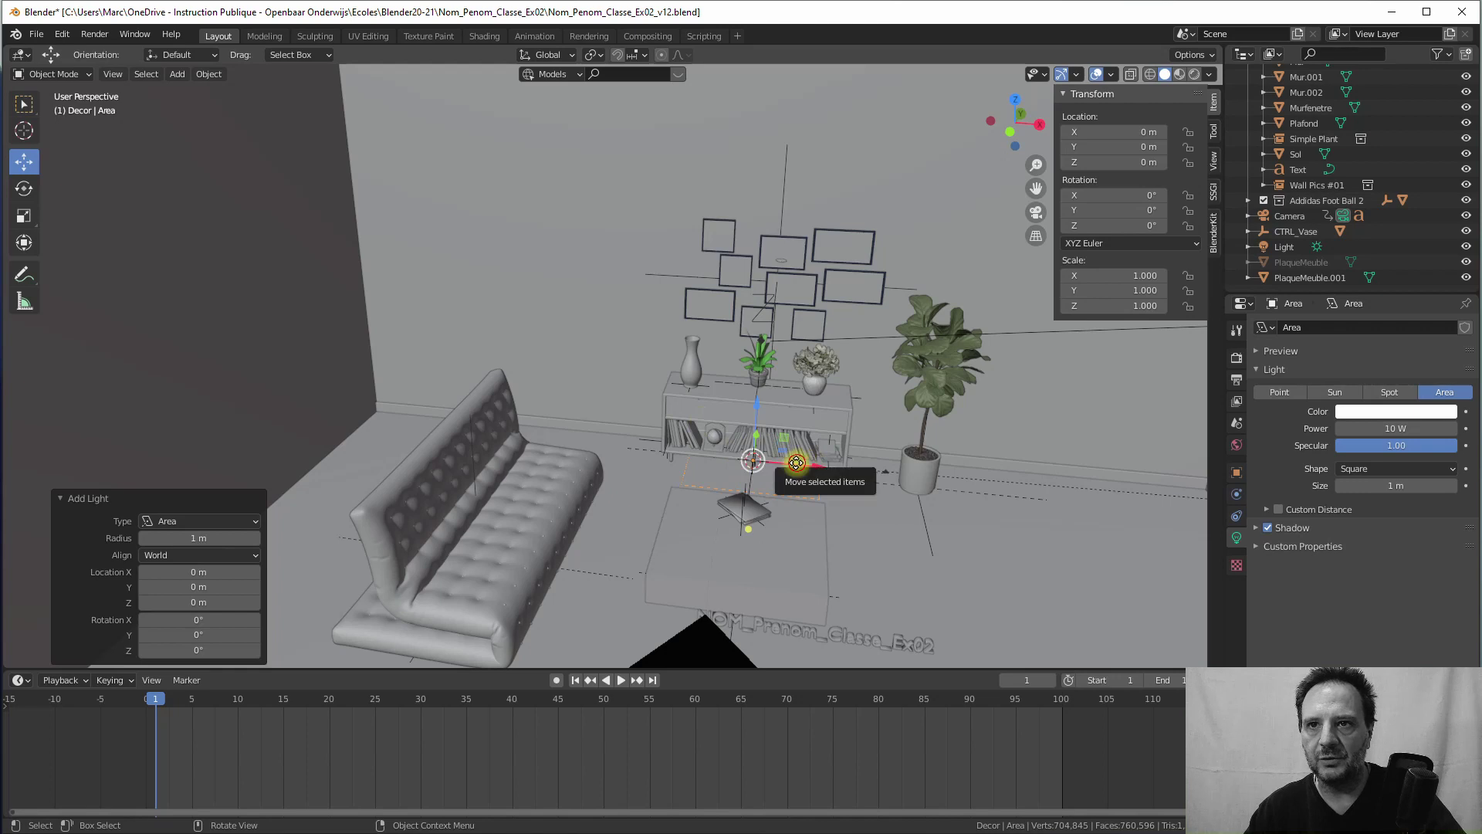
Step: Place the area light above the sofa at about X -2.51 m, Z 1.37 m, size it to about 1.34 m and scale X to about 2.214
{"action": "left_click_drag", "start_coordinate": [795, 469], "coordinate": [433, 275]}
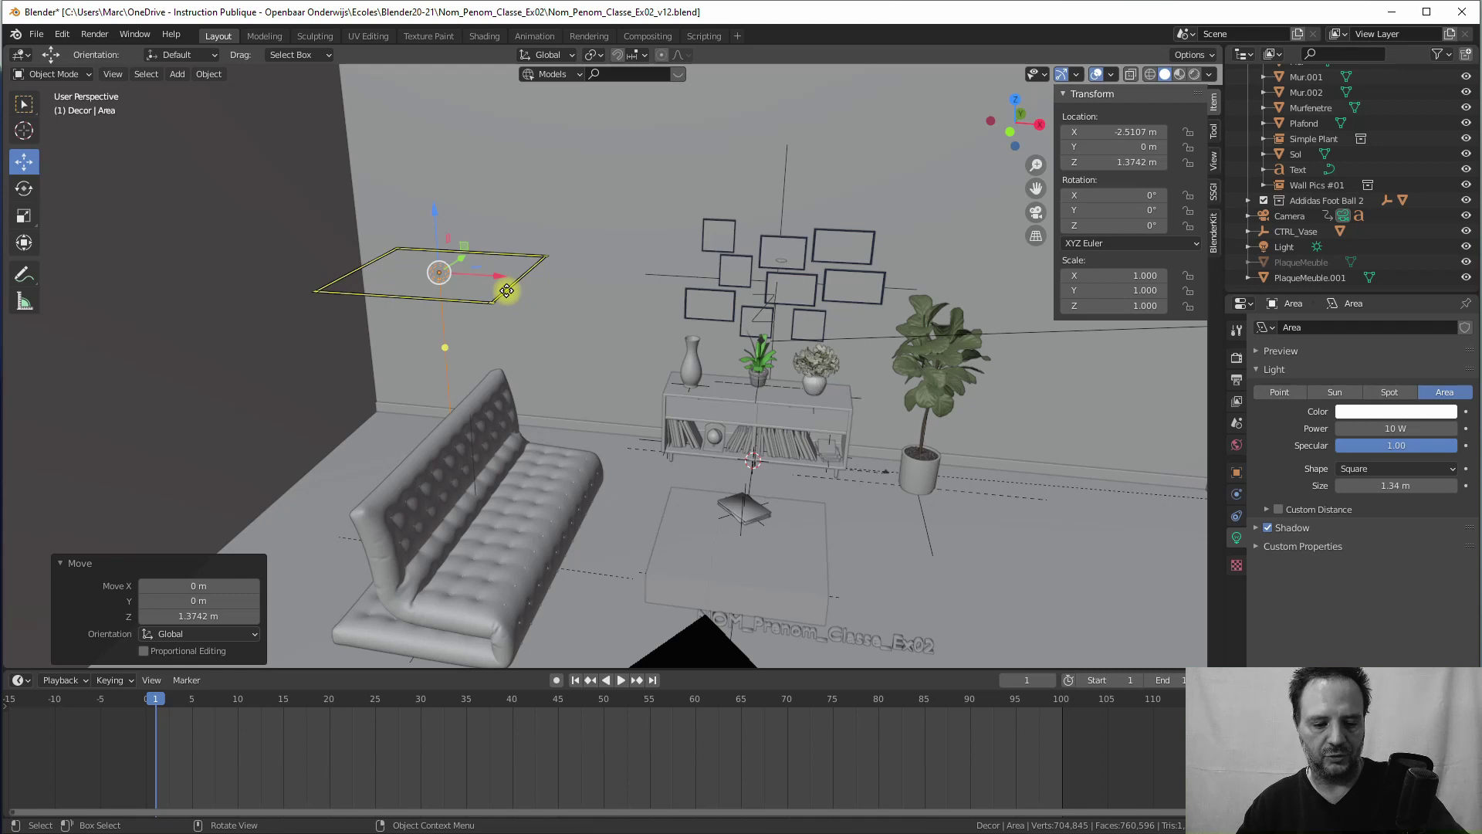
{"action": "key", "text": "s"}
{"action": "key", "text": "x"}
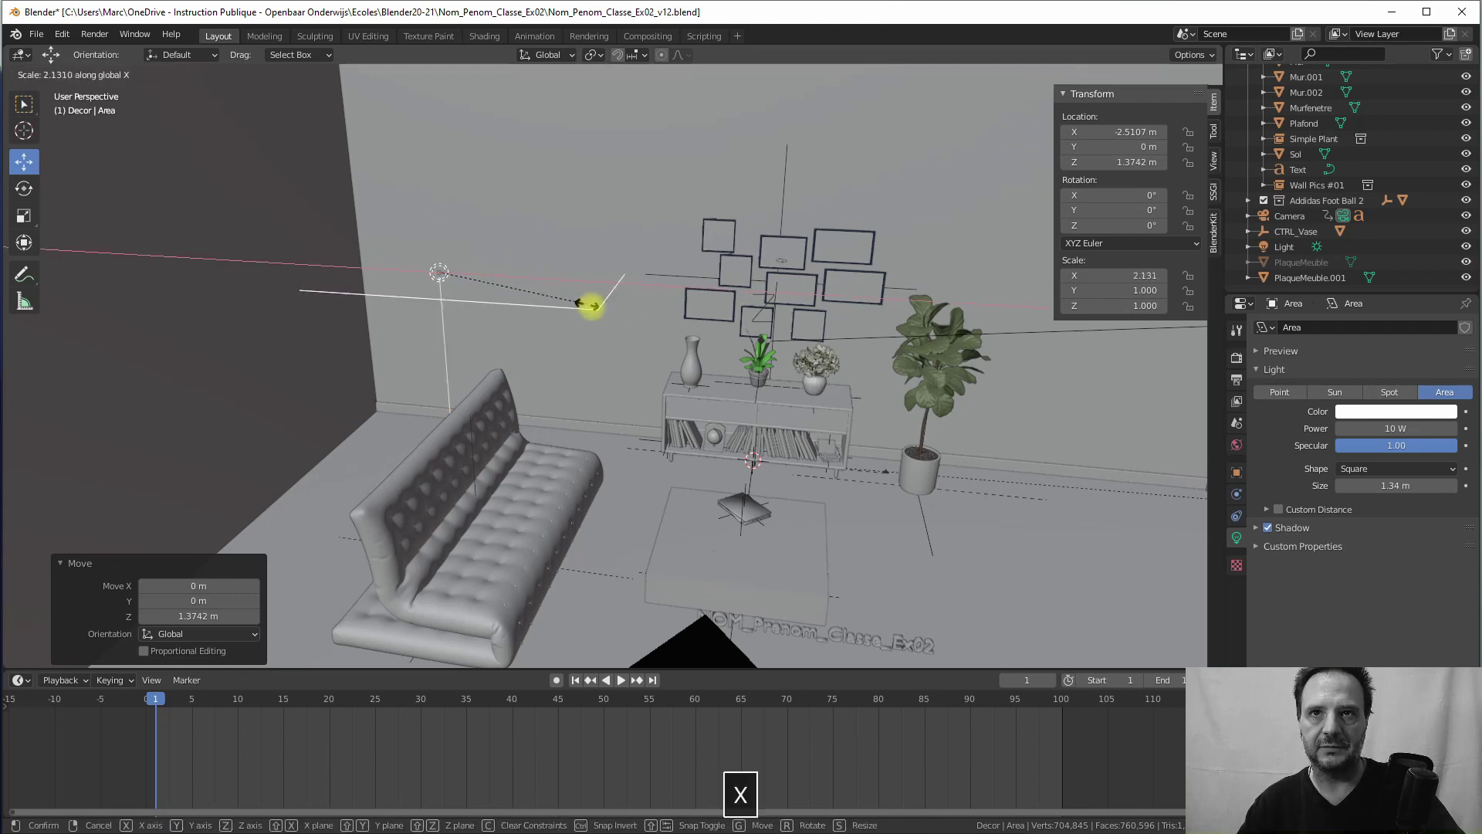
{"action": "left_click", "coordinate": [587, 306]}
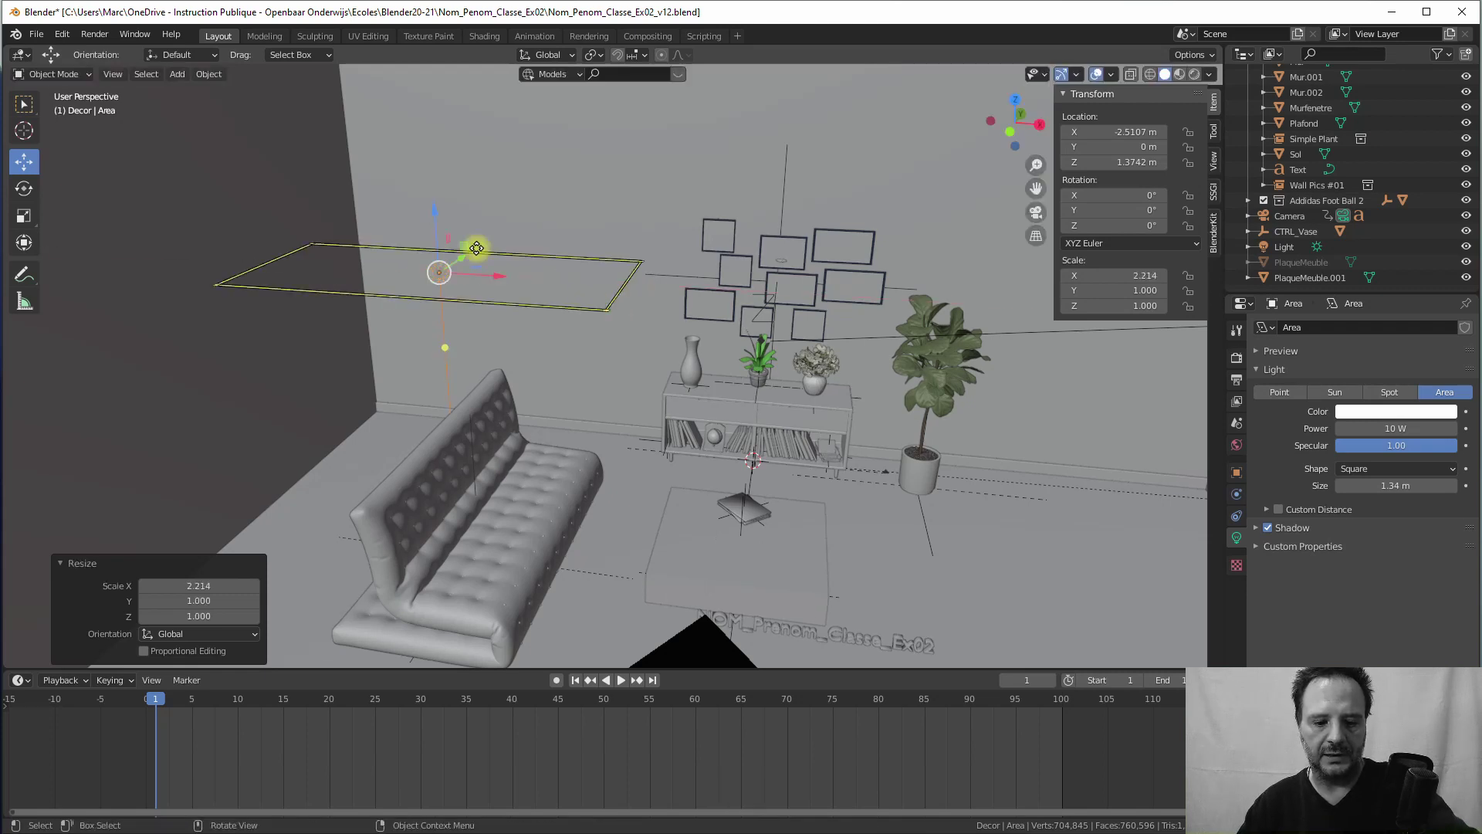
Step: Rotate the area light 90° about Y and move it along Y to about -0.68 m
{"action": "type", "text": "ry90"}
{"action": "key", "text": "Return"}
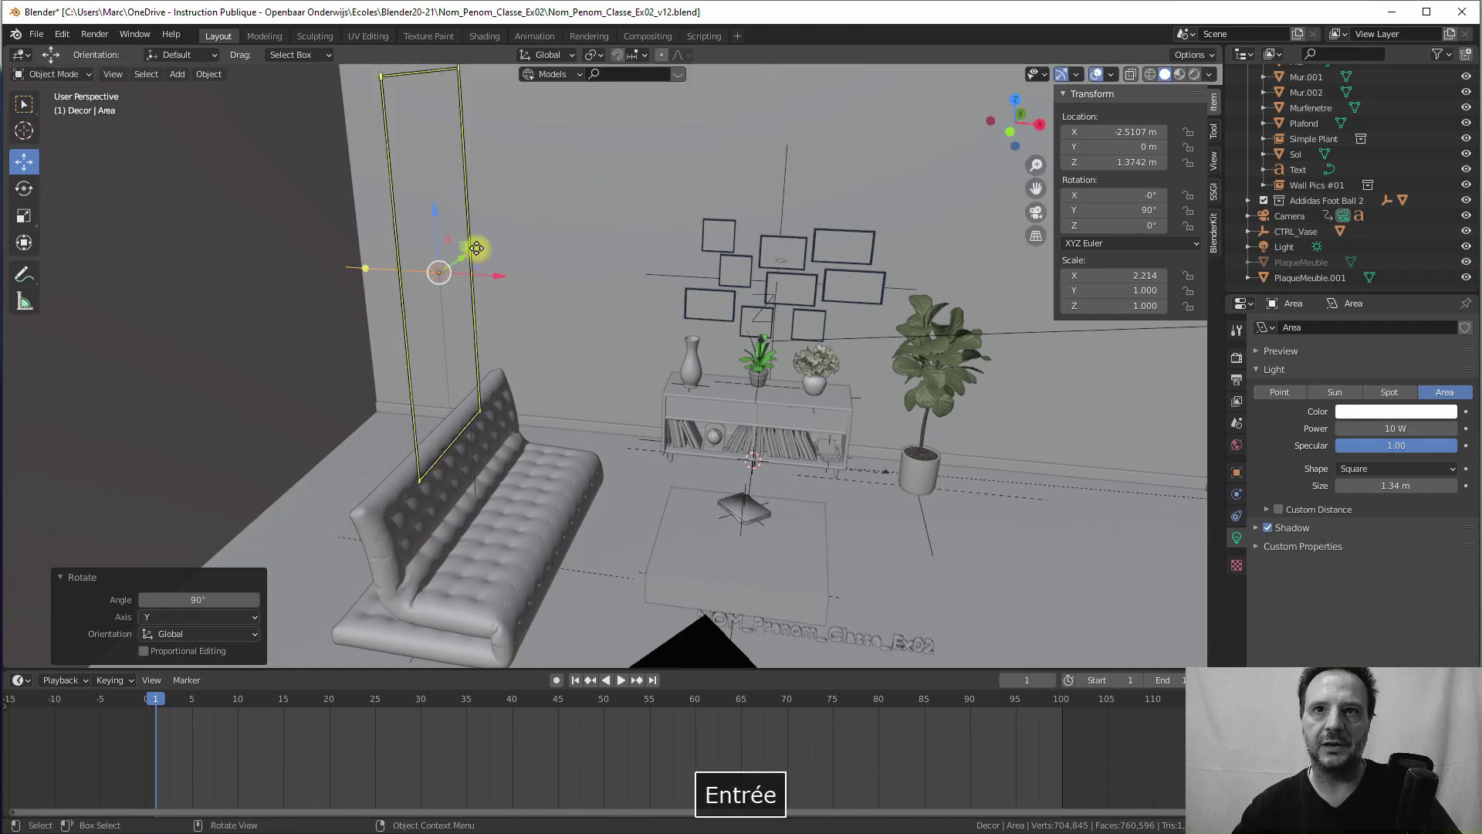
{"action": "left_click_drag", "start_coordinate": [461, 258], "coordinate": [410, 297]}
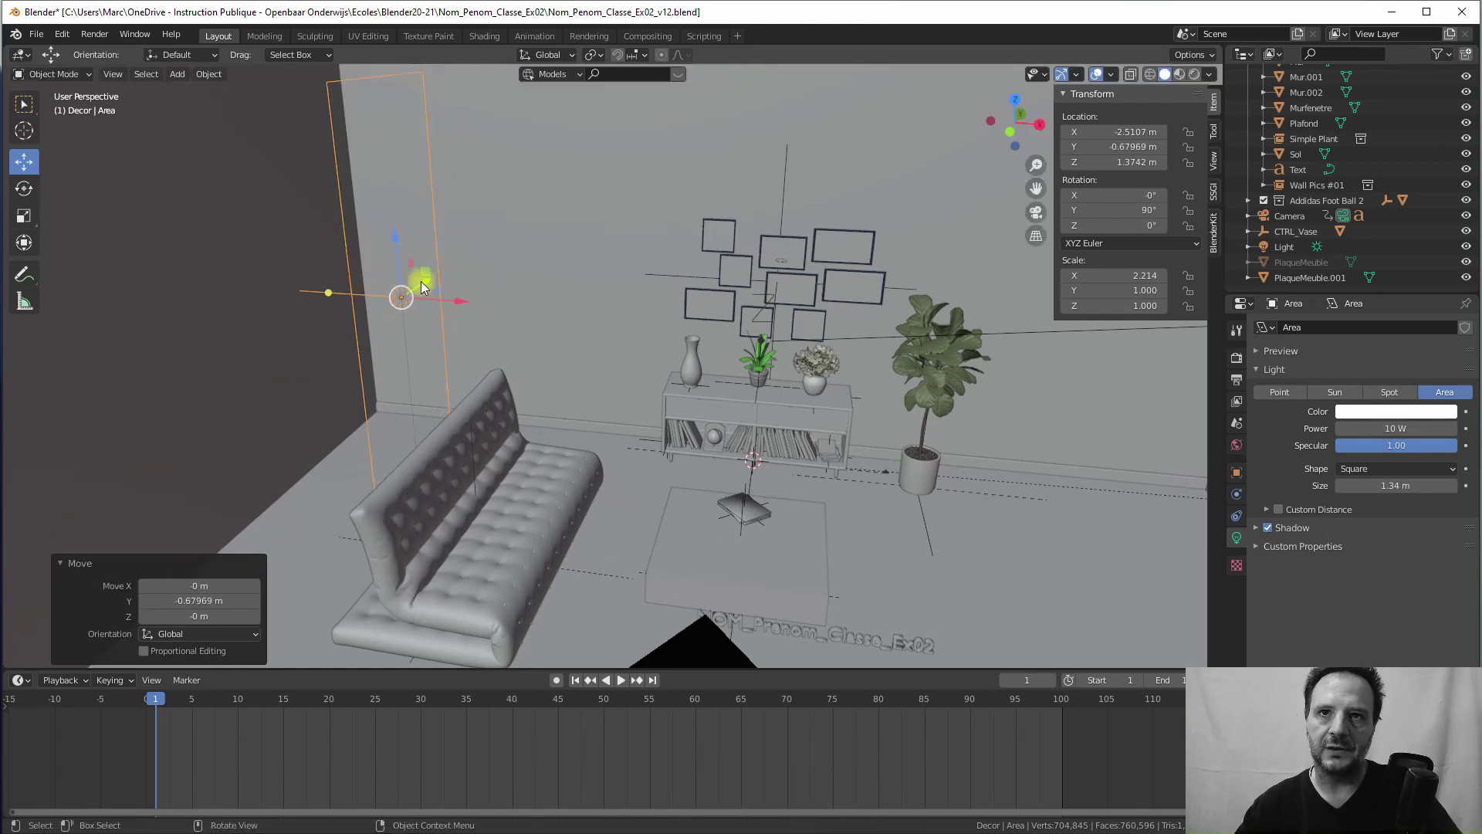
Step: Rotate the area light 180° about Z so it shines into the room
{"action": "key", "text": "r"}
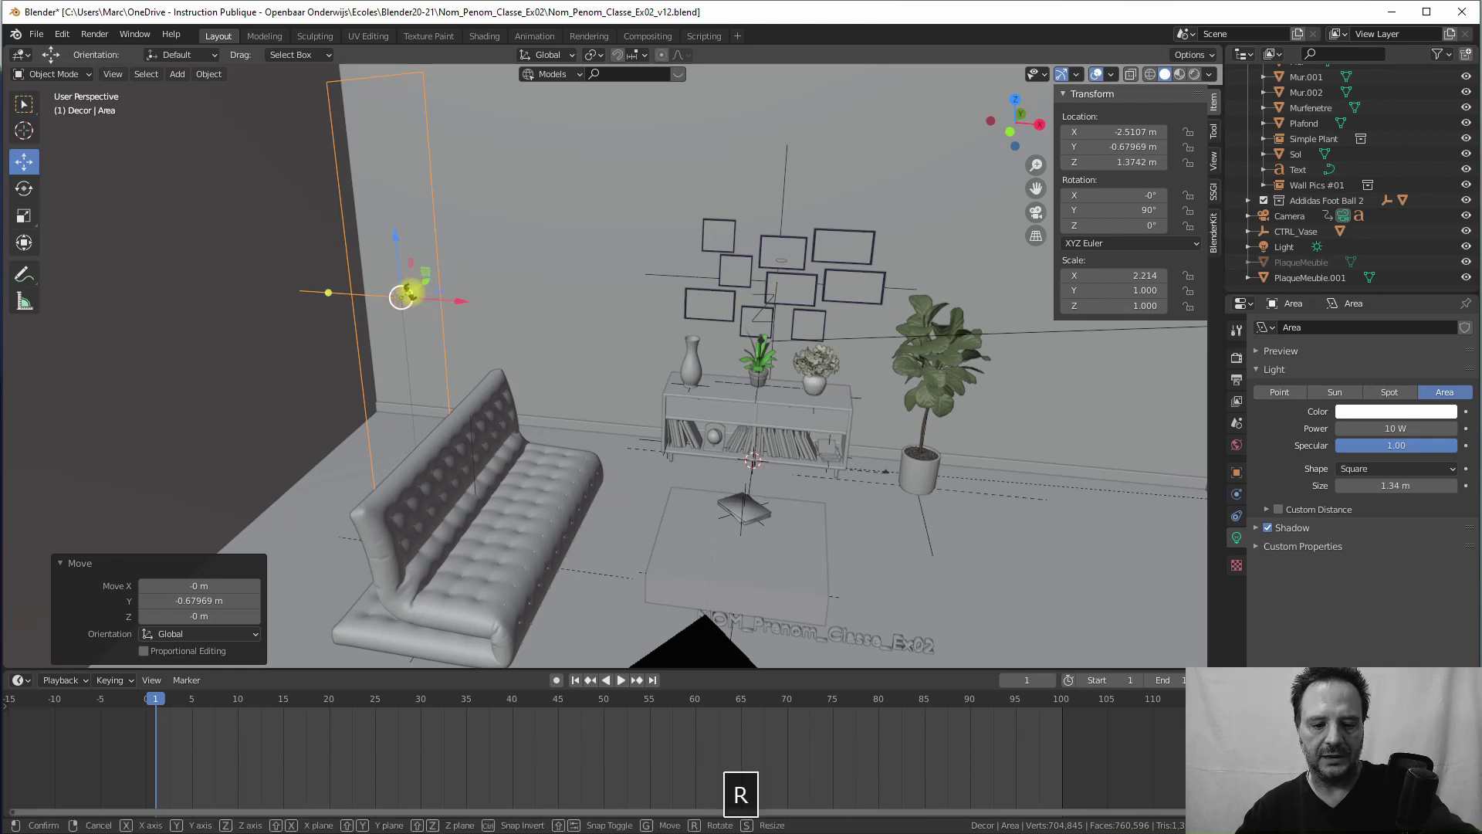
{"action": "key", "text": "z"}
{"action": "key", "text": "1"}
{"action": "key", "text": "8"}
{"action": "key", "text": "0"}
{"action": "key", "text": "Return"}
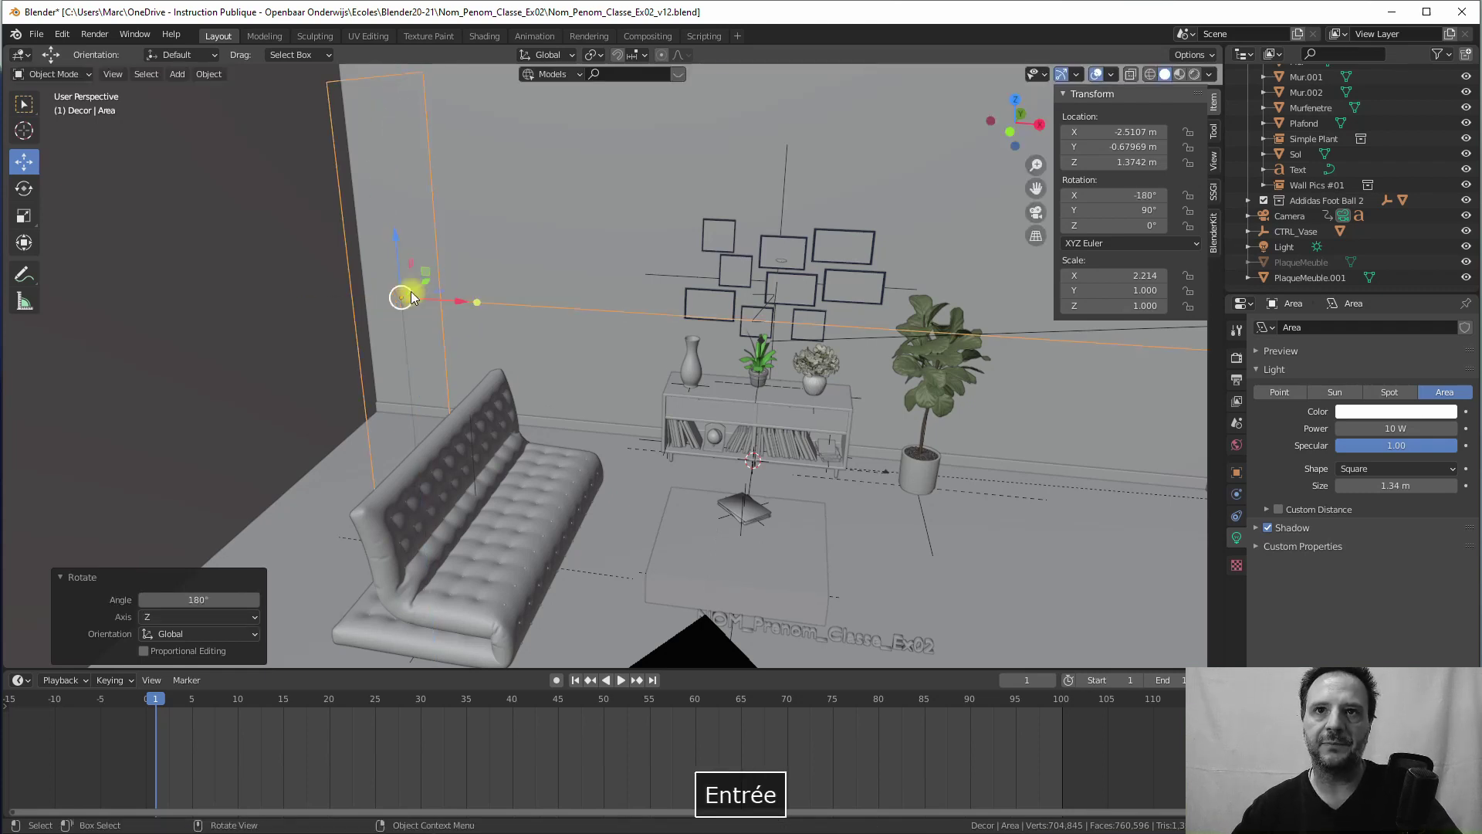
Step: Position the area light against the wall behind the sofa at about X -3.09 m, Y -0.81 m, Z 1.61 m
{"action": "key", "text": "g"}
{"action": "key", "text": "x"}
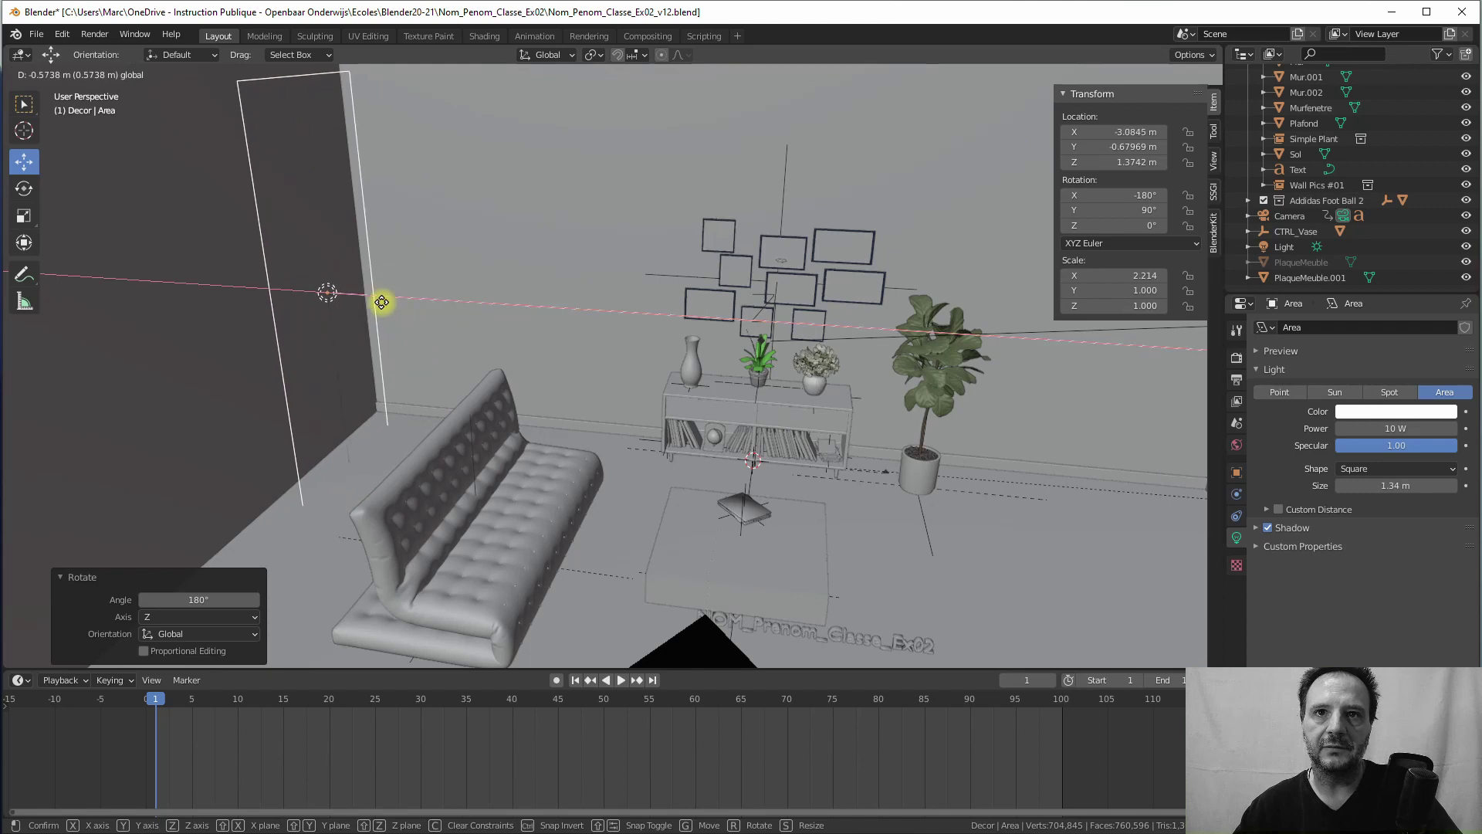
{"action": "left_click", "coordinate": [355, 264]}
{"action": "key", "text": "g"}
{"action": "key", "text": "z"}
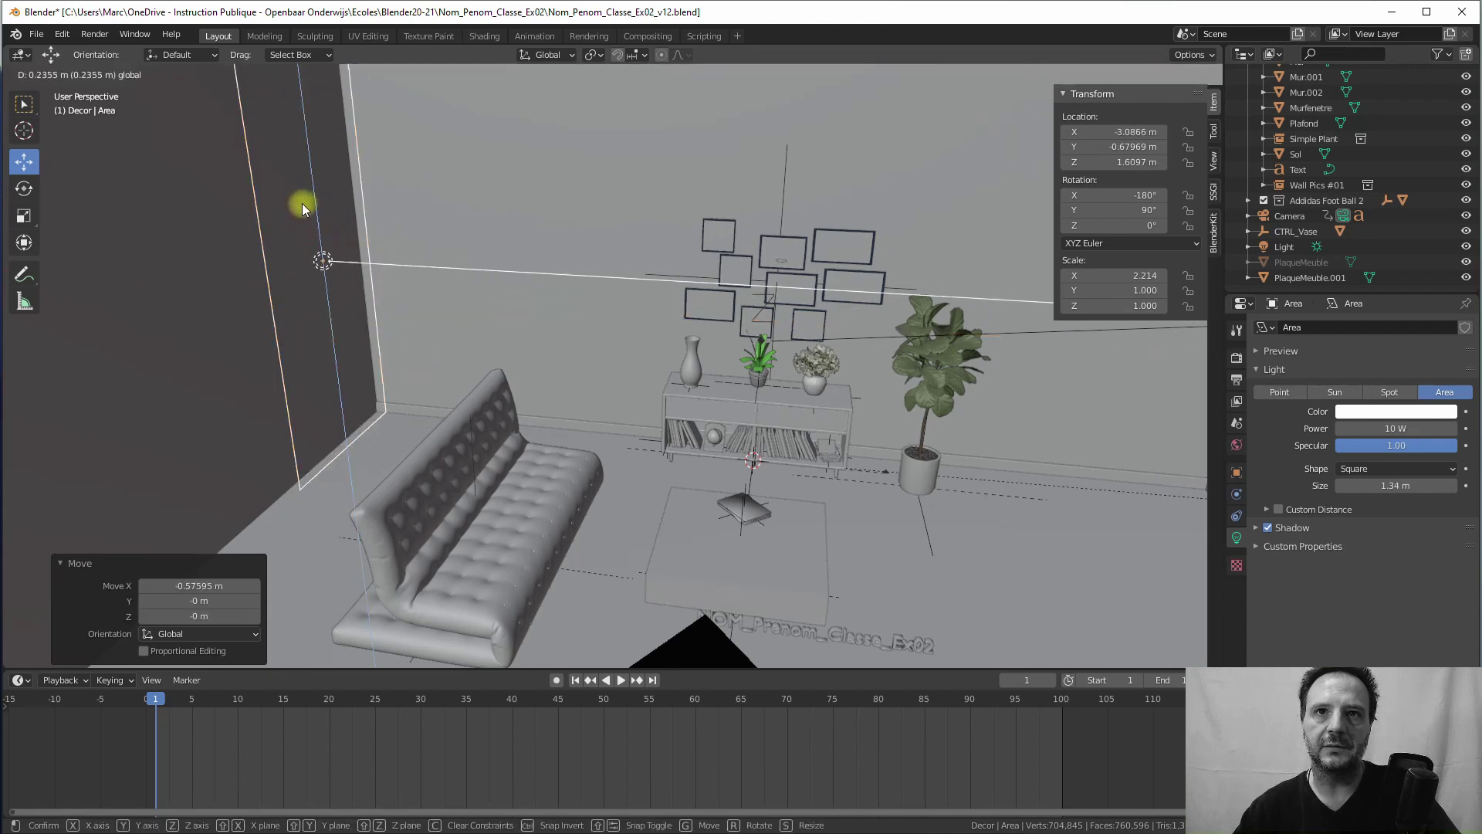
{"action": "left_click", "coordinate": [303, 204]}
{"action": "key", "text": "g"}
{"action": "key", "text": "y"}
{"action": "left_click", "coordinate": [375, 251]}
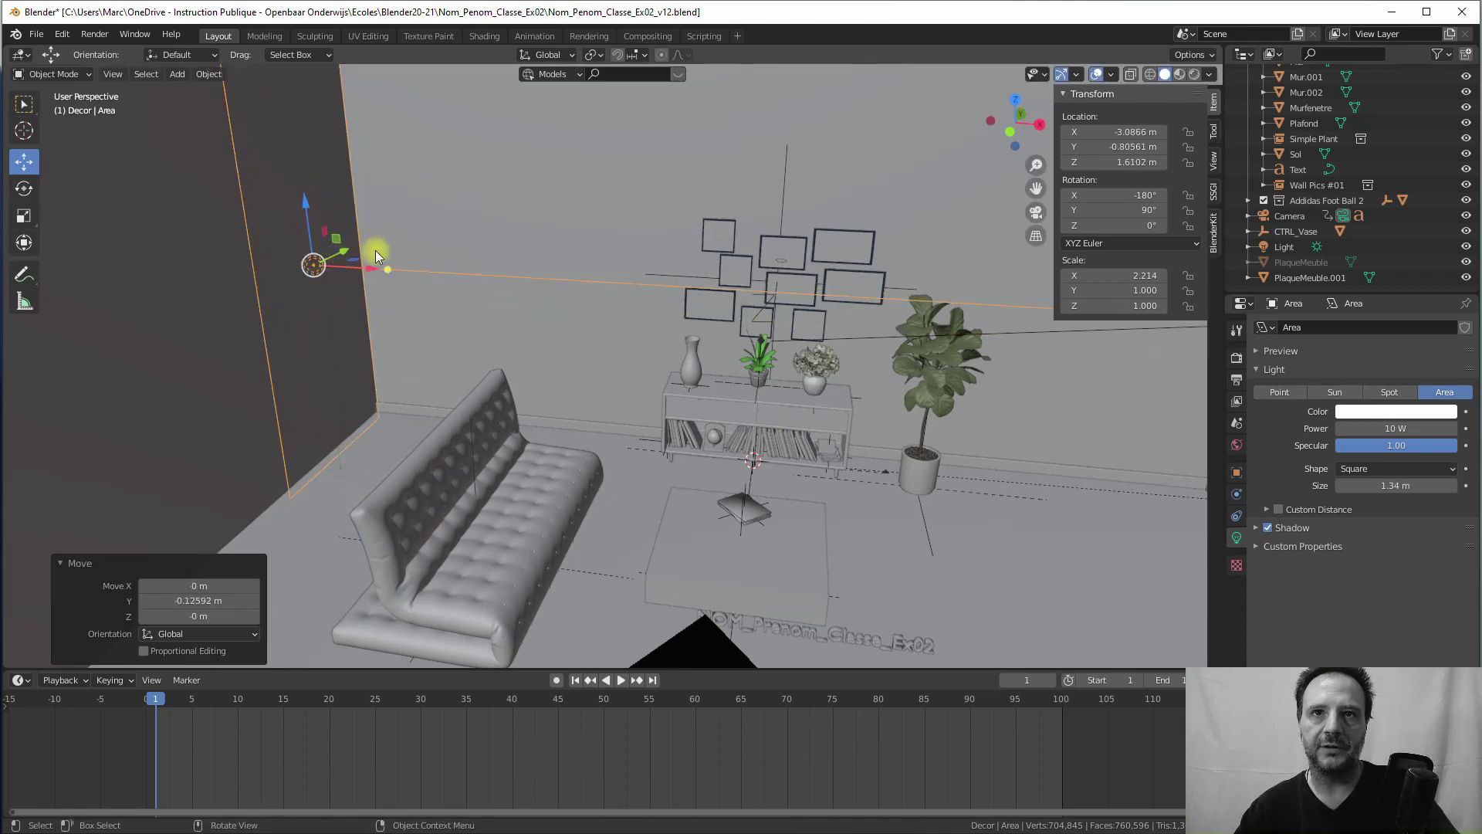
Step: Turn the area light about 9° around the global Z axis
{"action": "key", "text": "r"}
{"action": "key", "text": "z"}
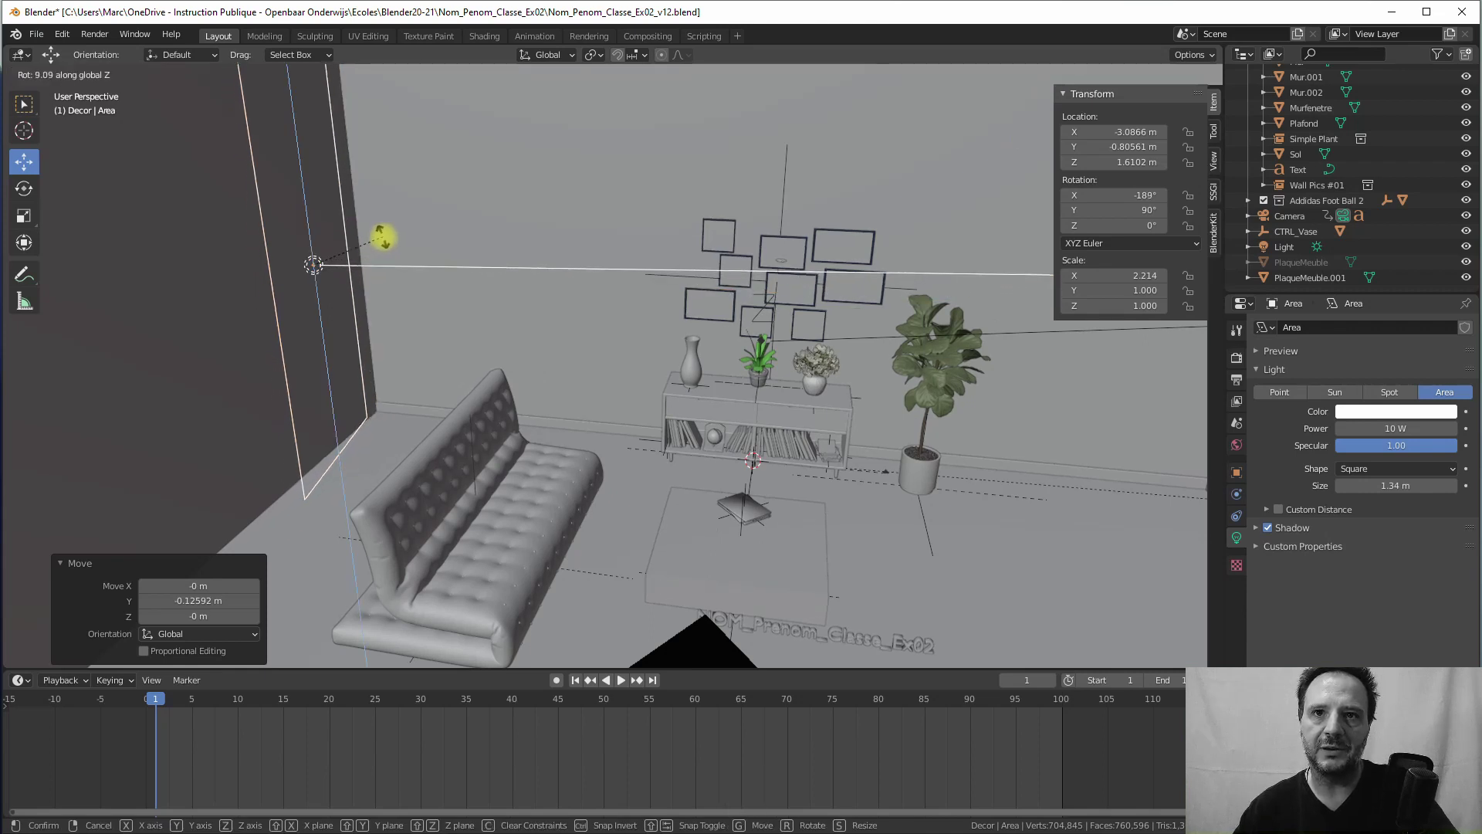
{"action": "left_click", "coordinate": [384, 240]}
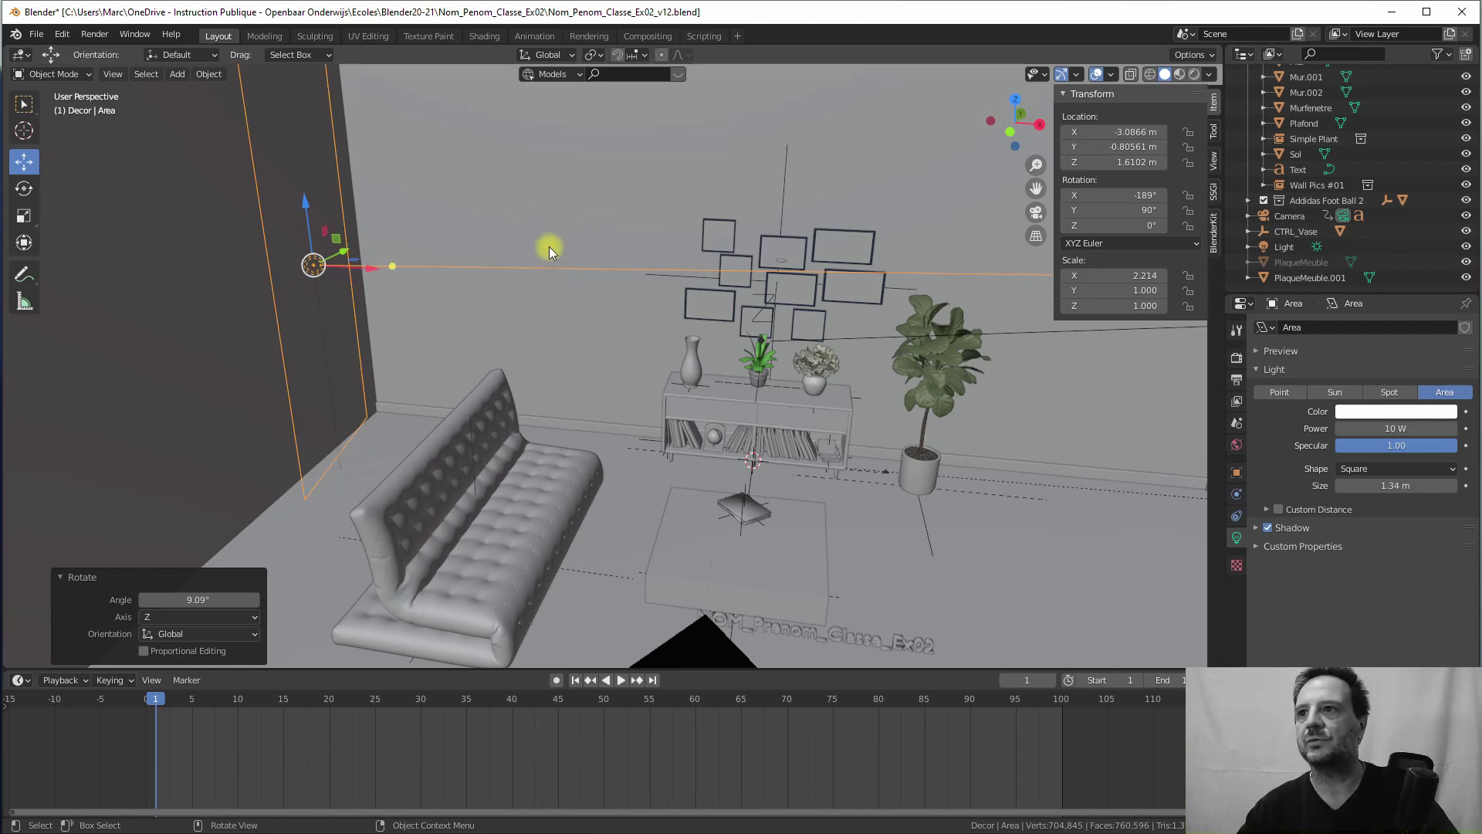
Step: Give the area light a pale blue color and set its power to 60 W
{"action": "left_click", "coordinate": [1394, 412]}
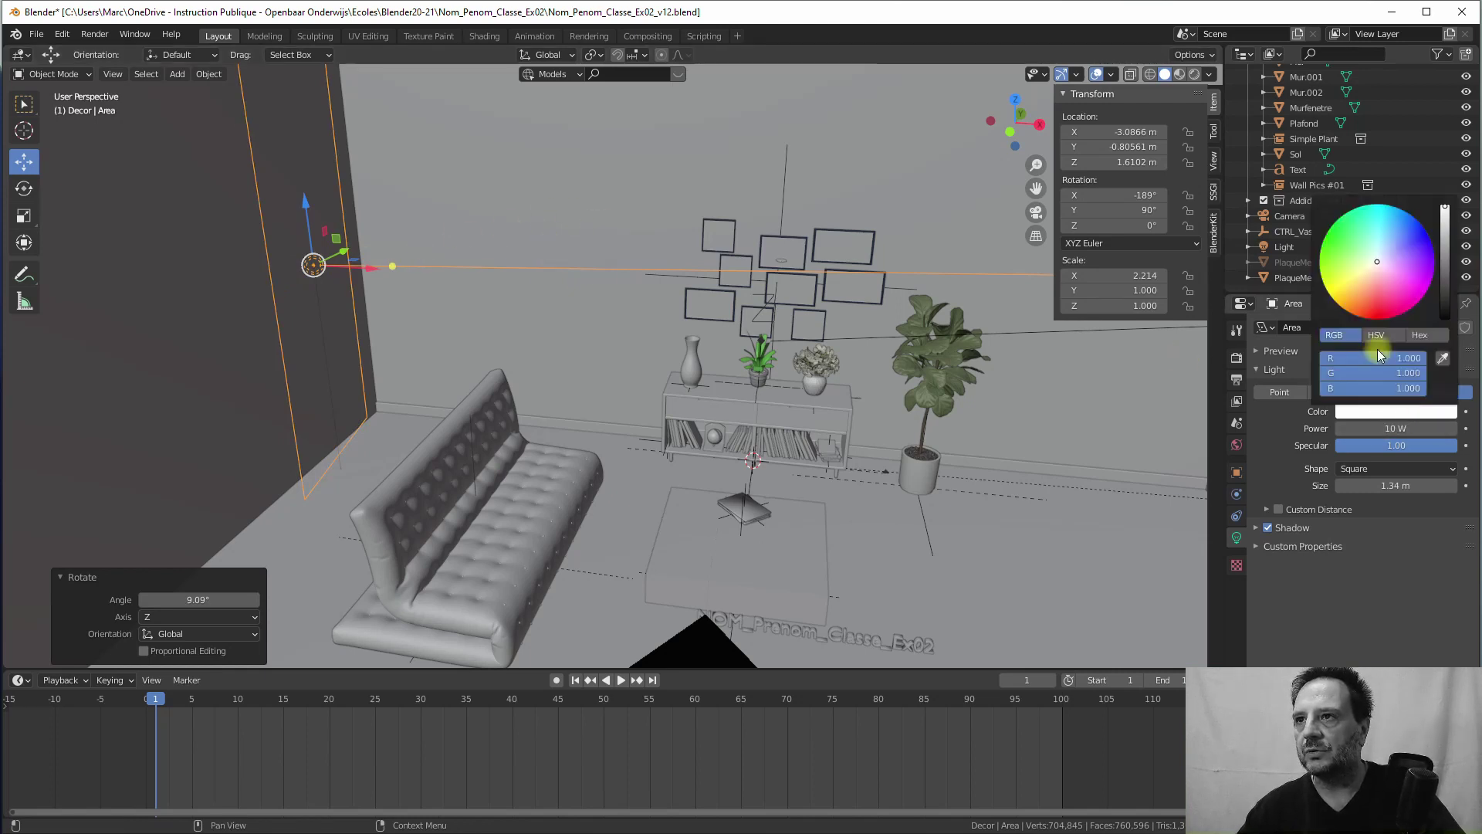
{"action": "left_click_drag", "start_coordinate": [1374, 265], "coordinate": [1380, 257]}
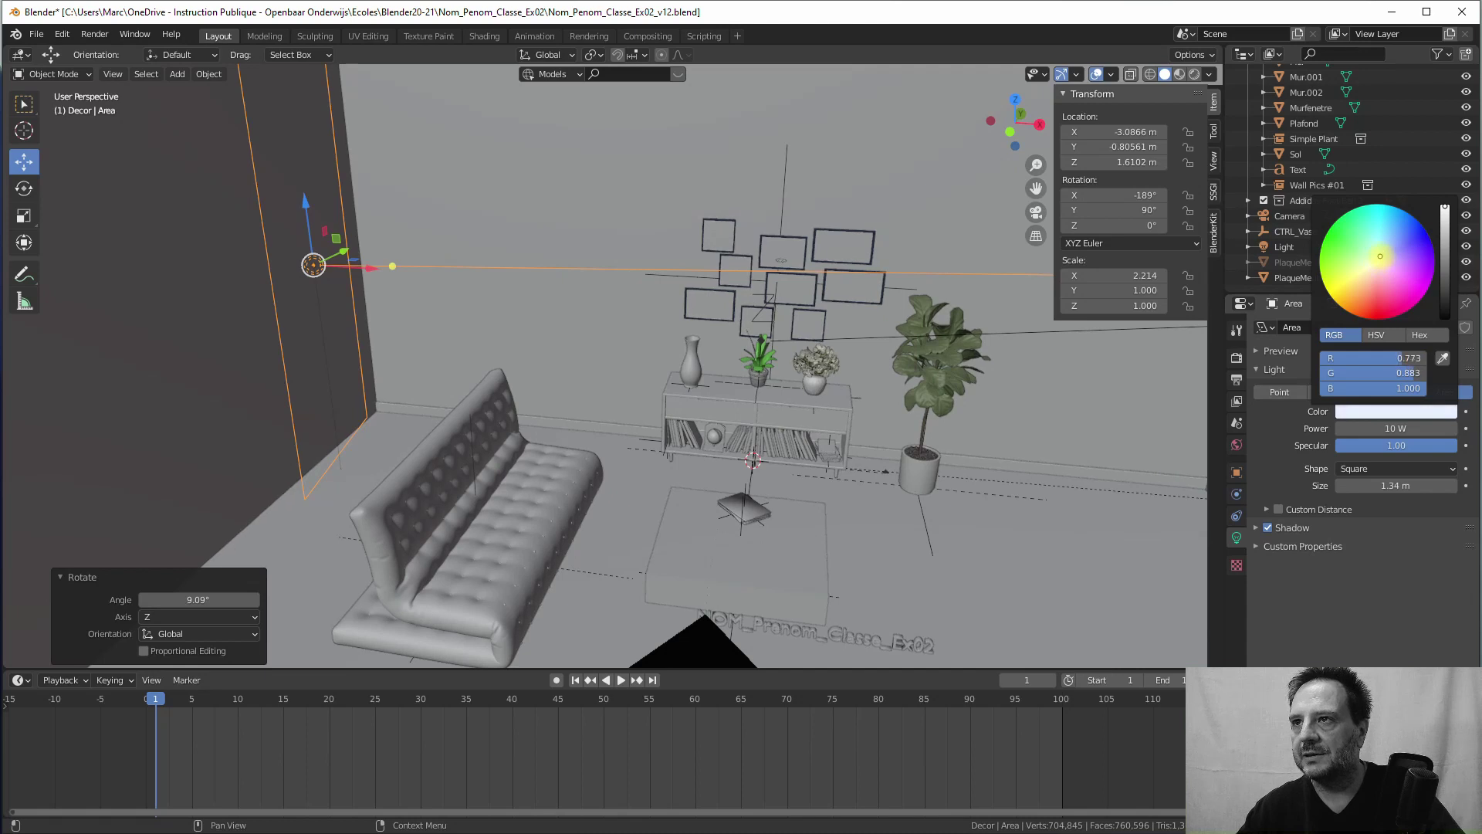
{"action": "left_click", "coordinate": [1389, 427]}
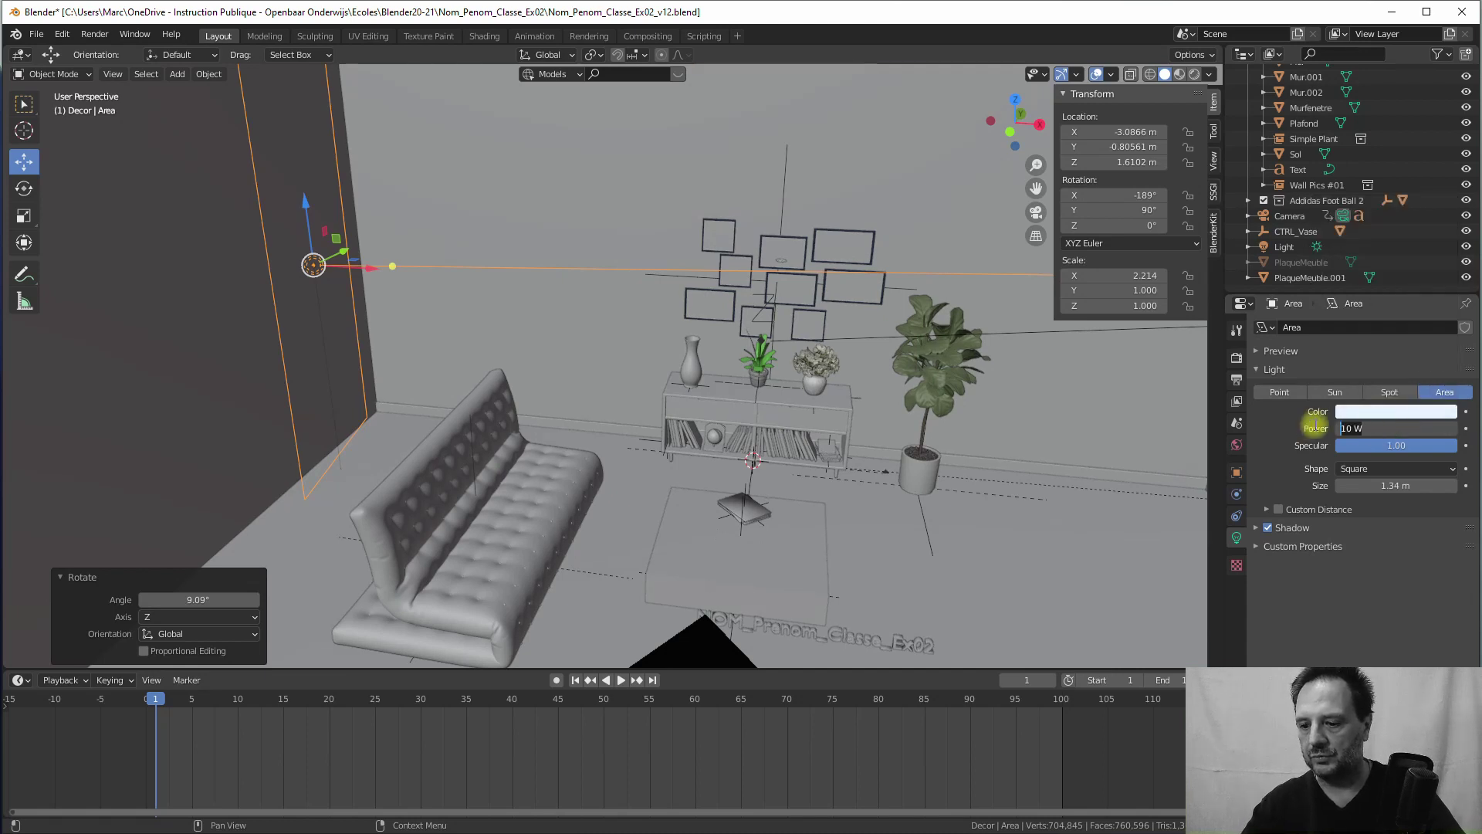
{"action": "type", "text": "60"}
{"action": "key", "text": "Return"}
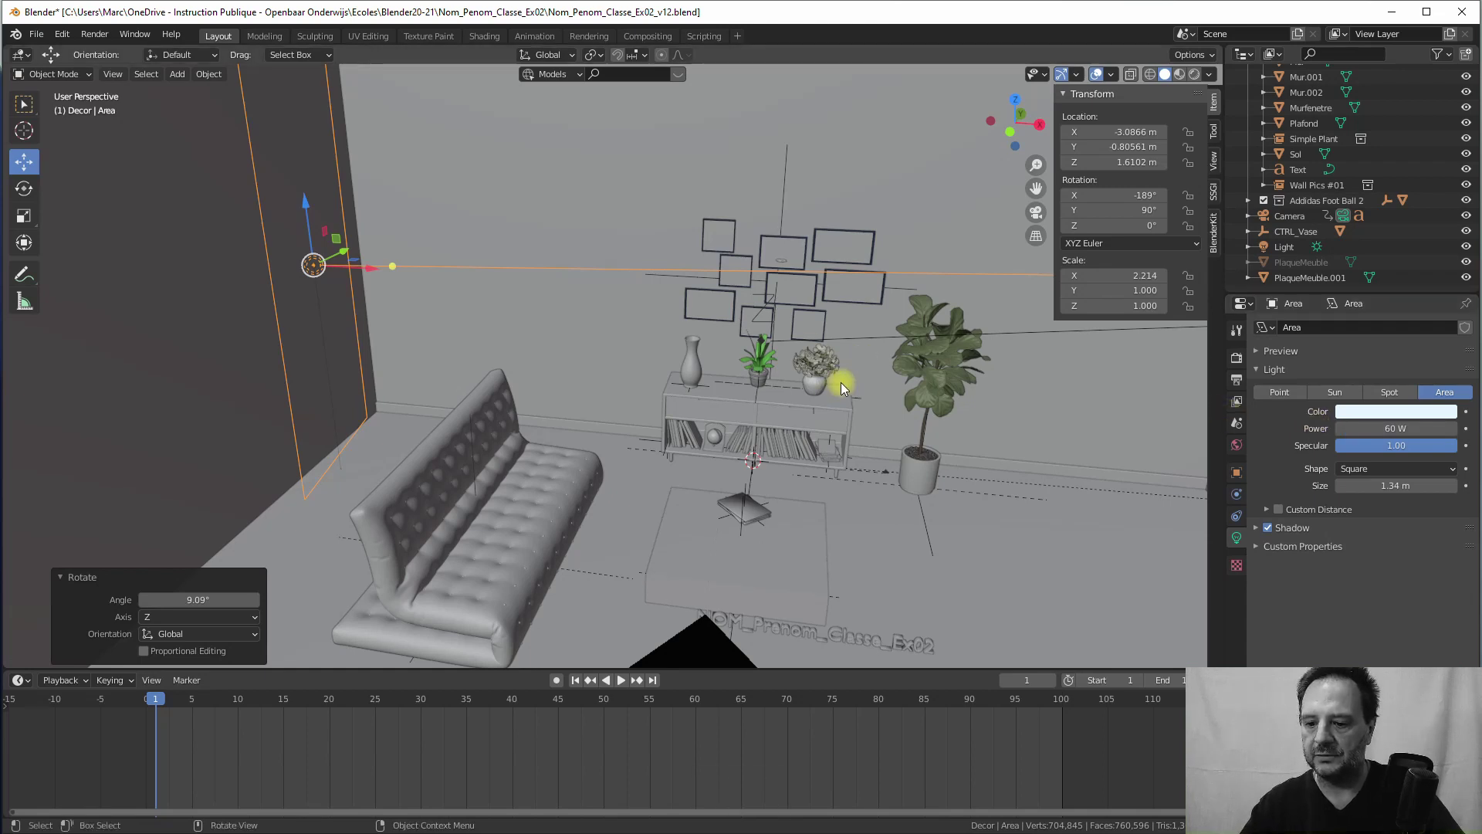
Step: Preview the lighting through the scene camera with rendered shading, and return to solid shading
{"action": "key", "text": "KP_0"}
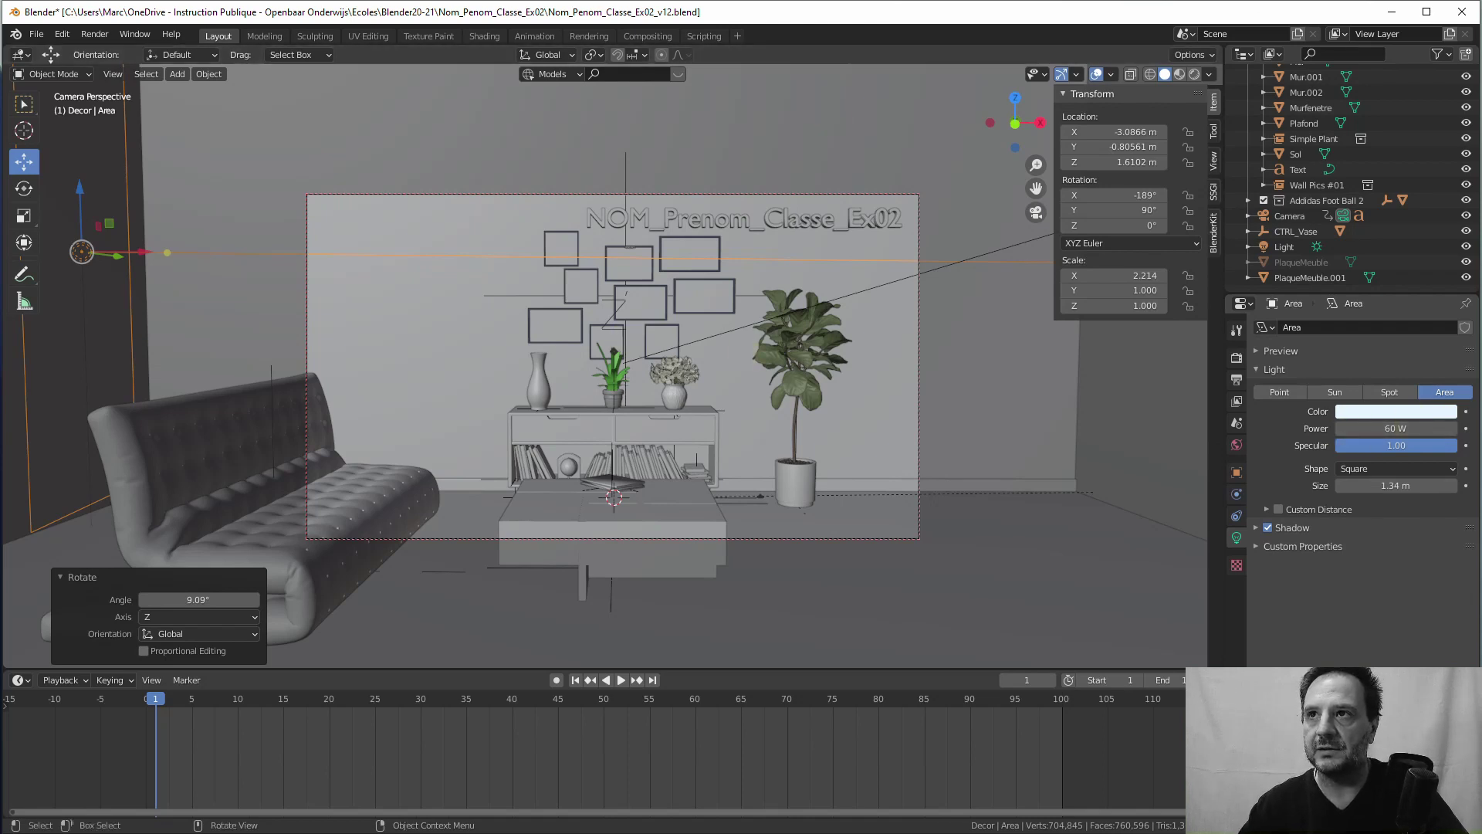
{"action": "left_click", "coordinate": [1193, 75]}
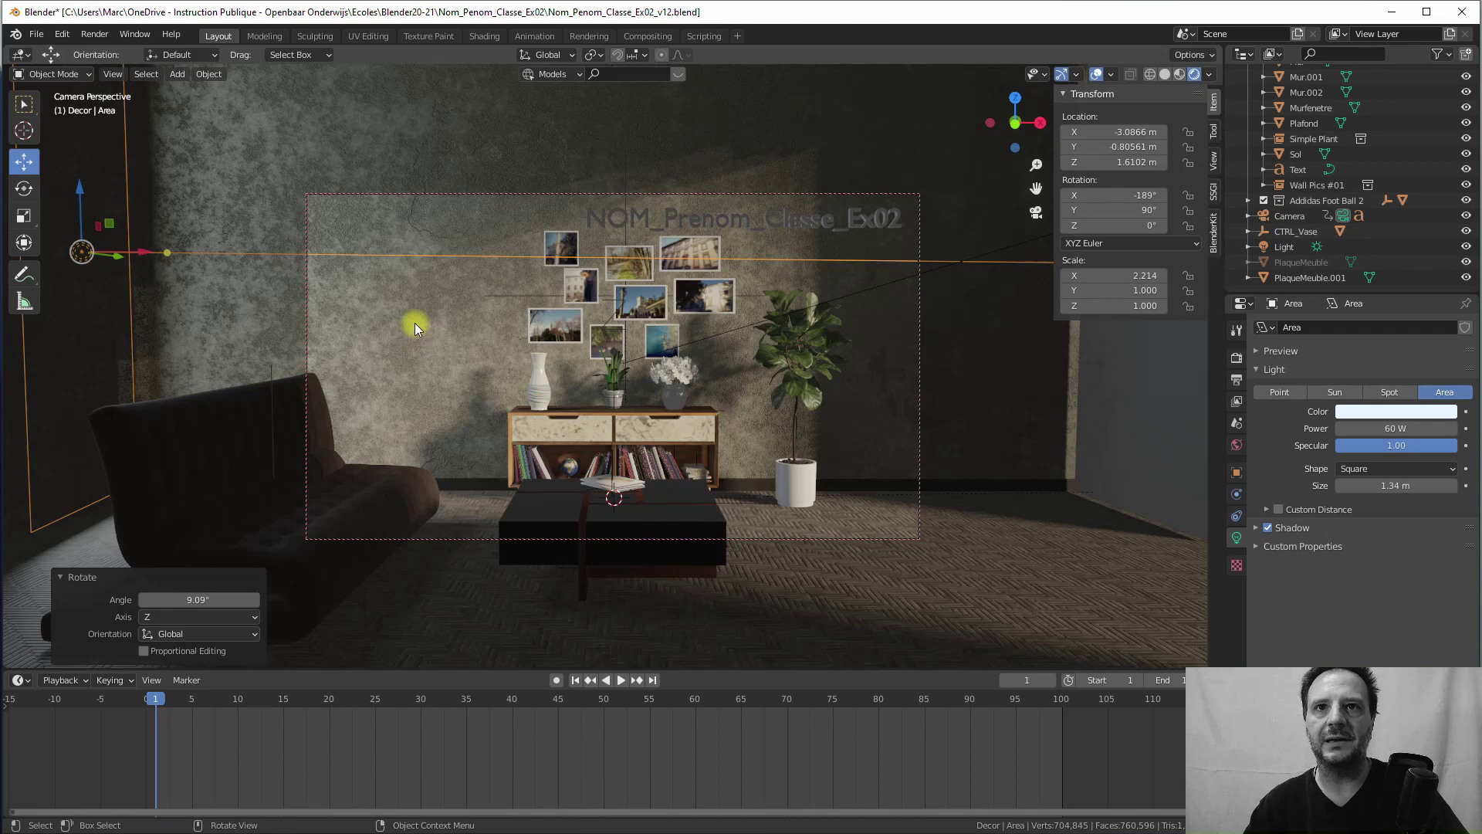
{"action": "left_click", "coordinate": [1164, 74]}
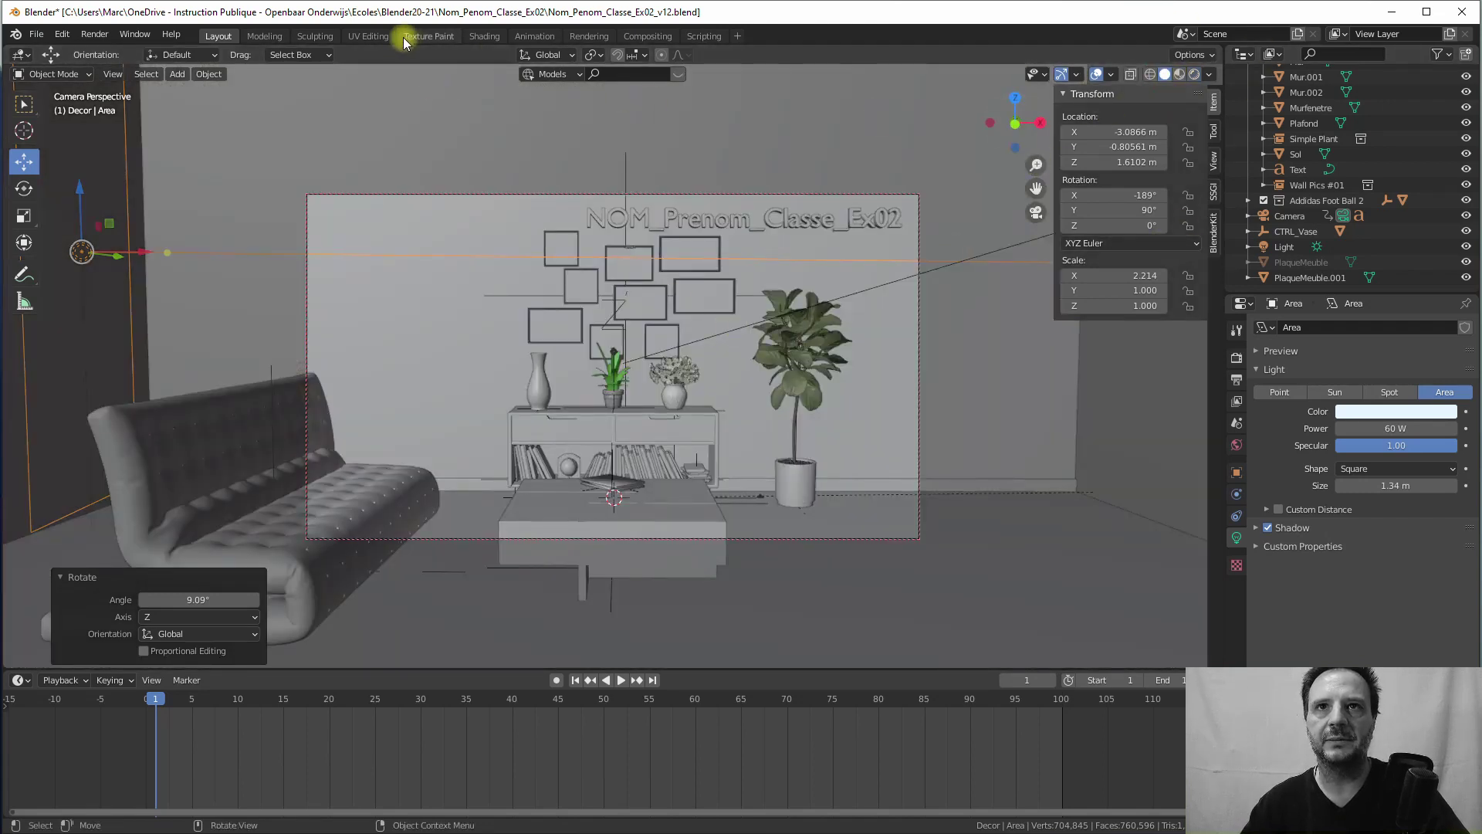
Step: In the Shading workspace, replace the Mur wall's Procedual Concrete material with the BlenderKit material Concrete Base 03
{"action": "left_click", "coordinate": [484, 36]}
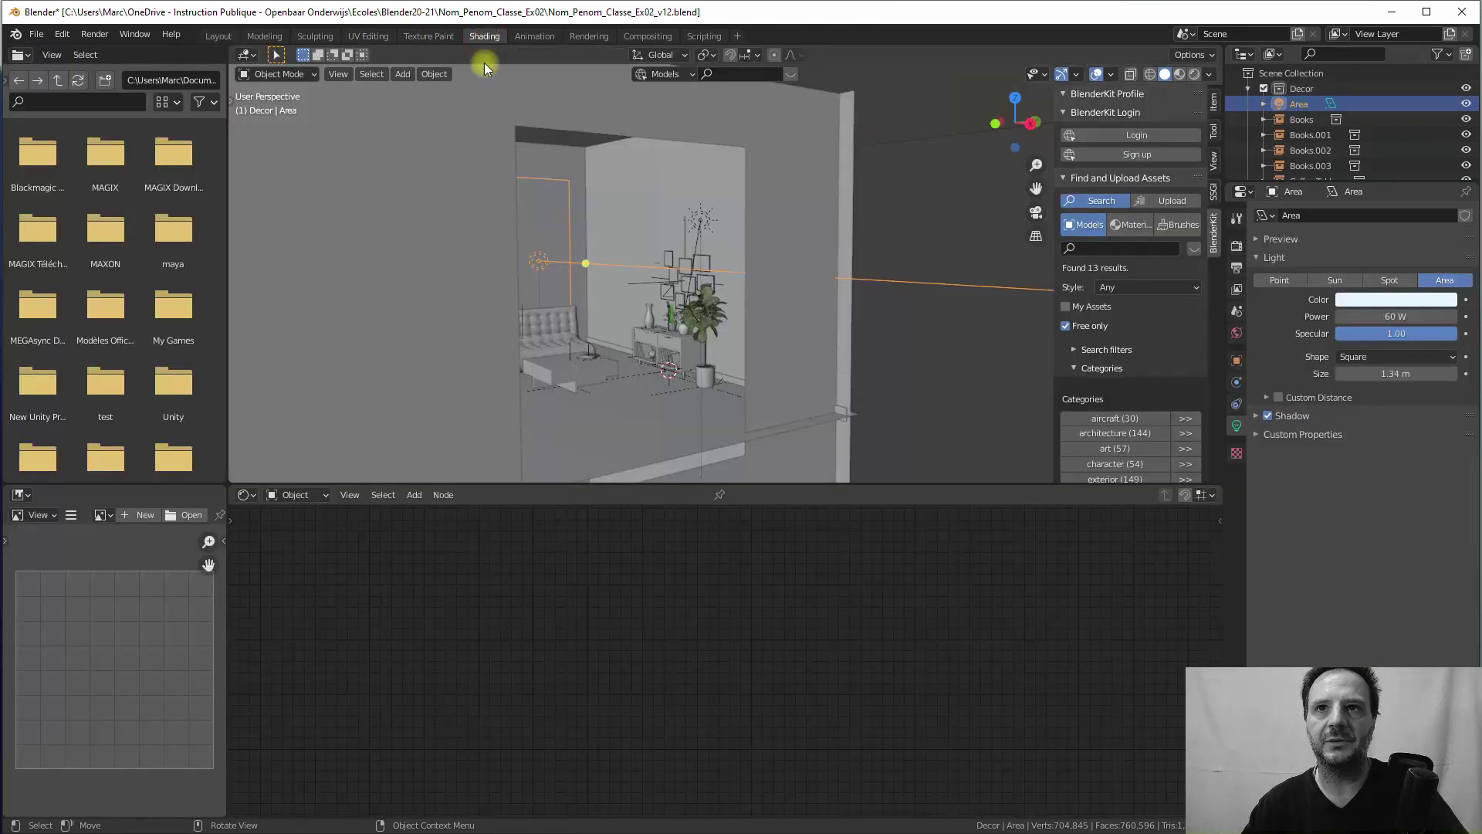
{"action": "left_click", "coordinate": [639, 207]}
{"action": "scroll", "coordinate": [692, 647], "scroll_direction": "down", "scroll_amount": 2}
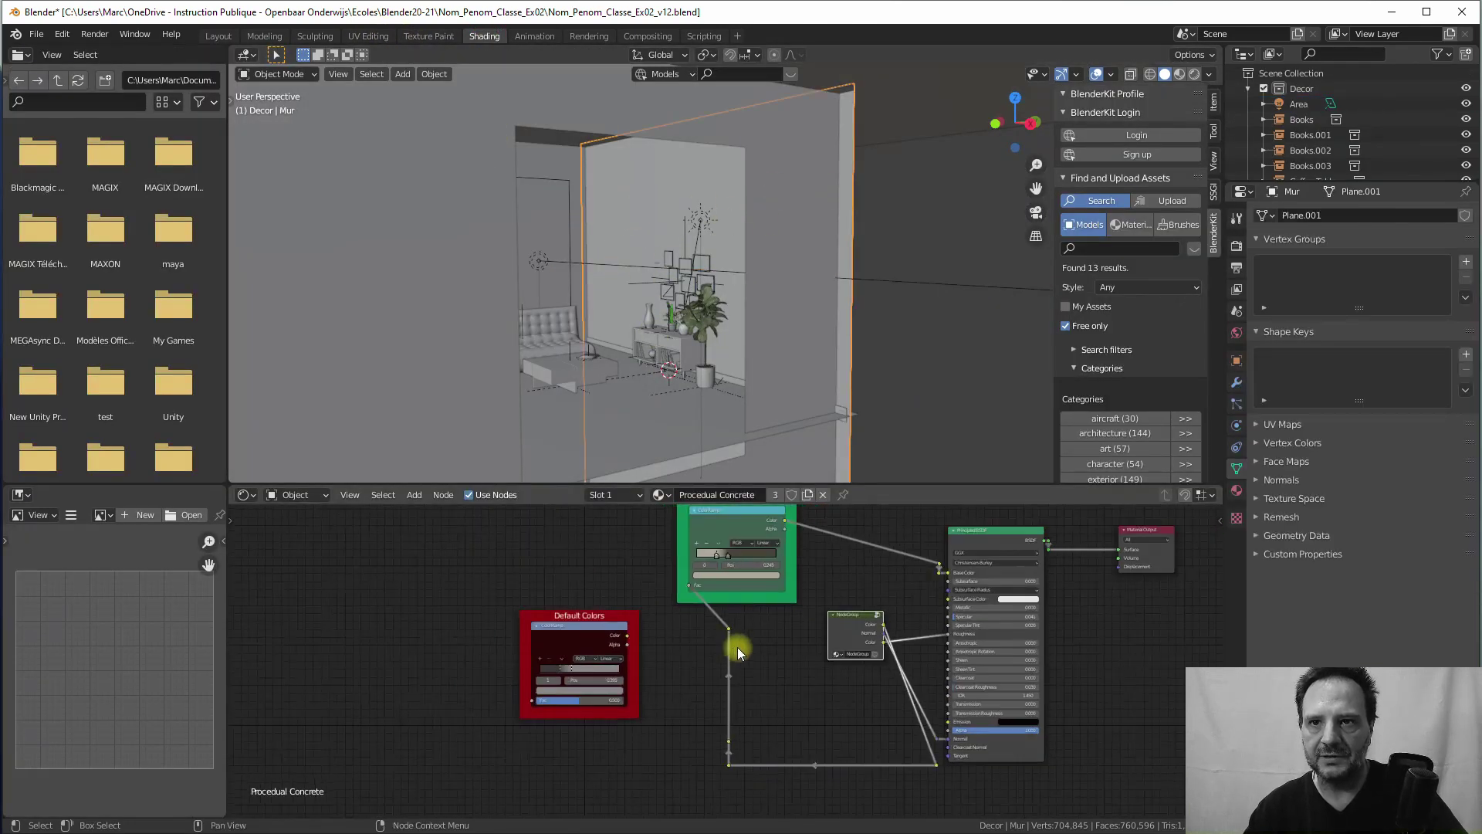
{"action": "middle_click_drag", "start_coordinate": [738, 650], "coordinate": [599, 703]}
{"action": "middle_click_drag", "start_coordinate": [767, 700], "coordinate": [670, 681]}
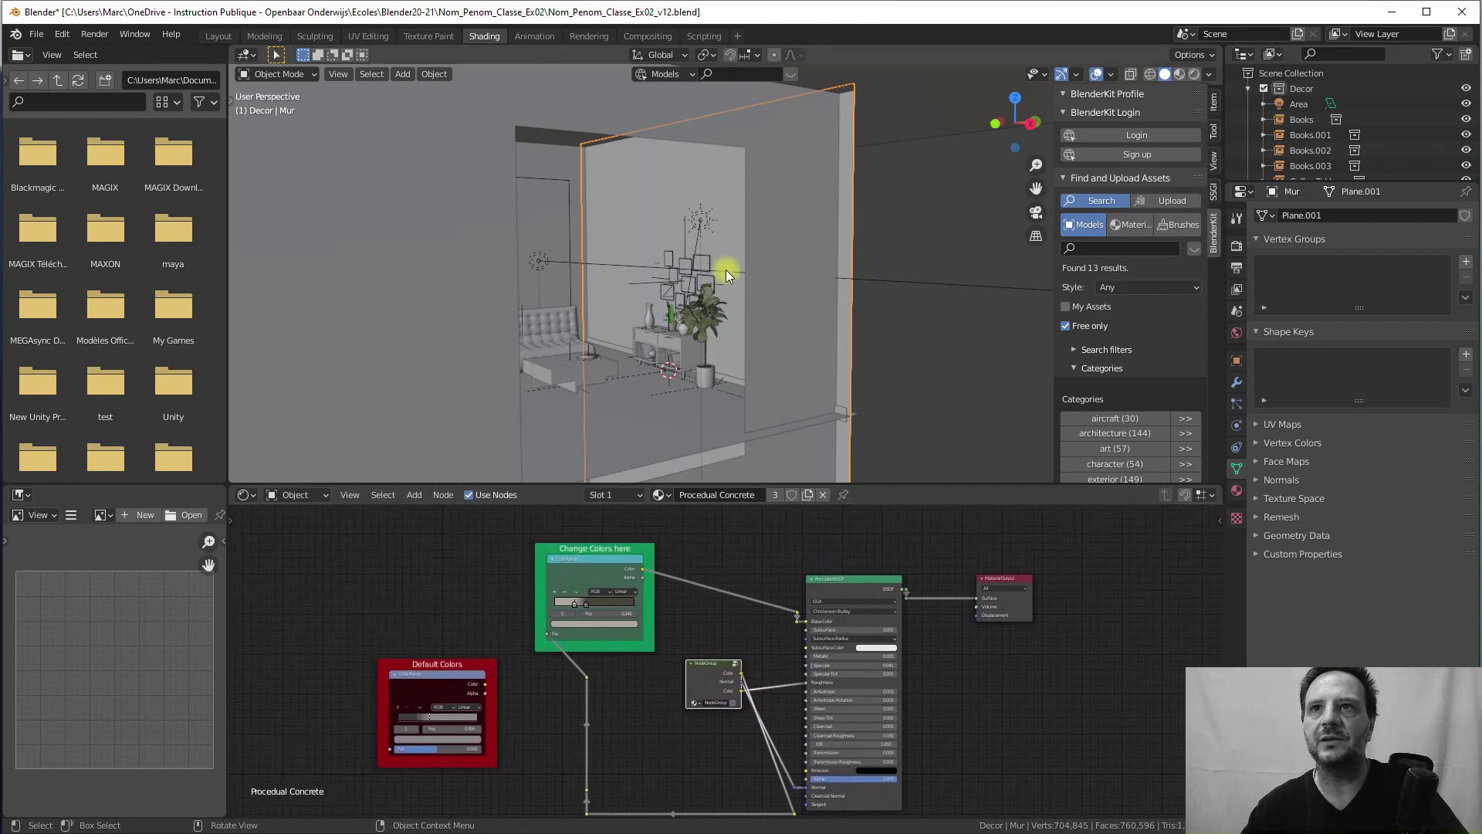
{"action": "left_click", "coordinate": [662, 74]}
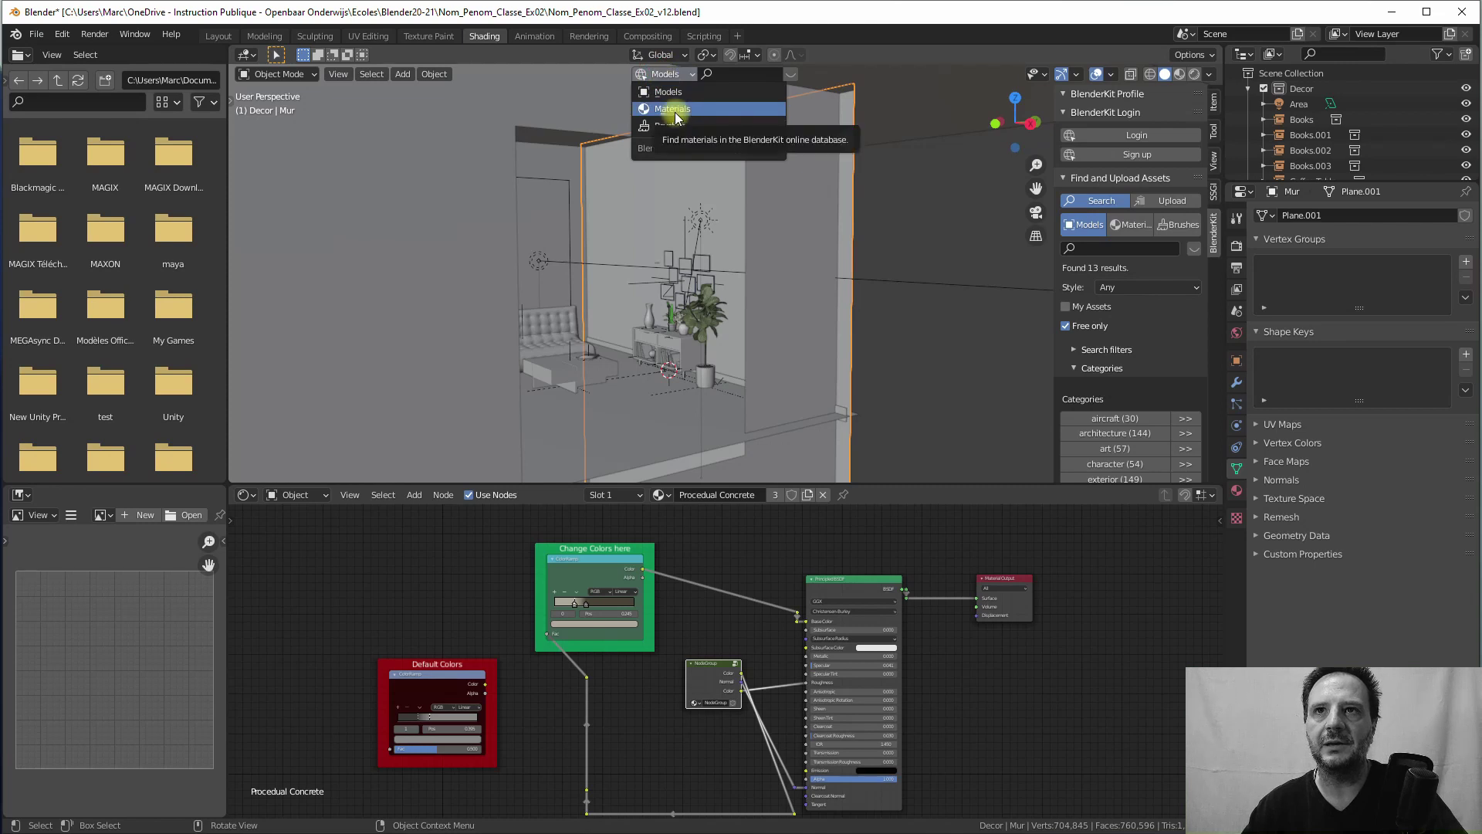
{"action": "left_click", "coordinate": [673, 112]}
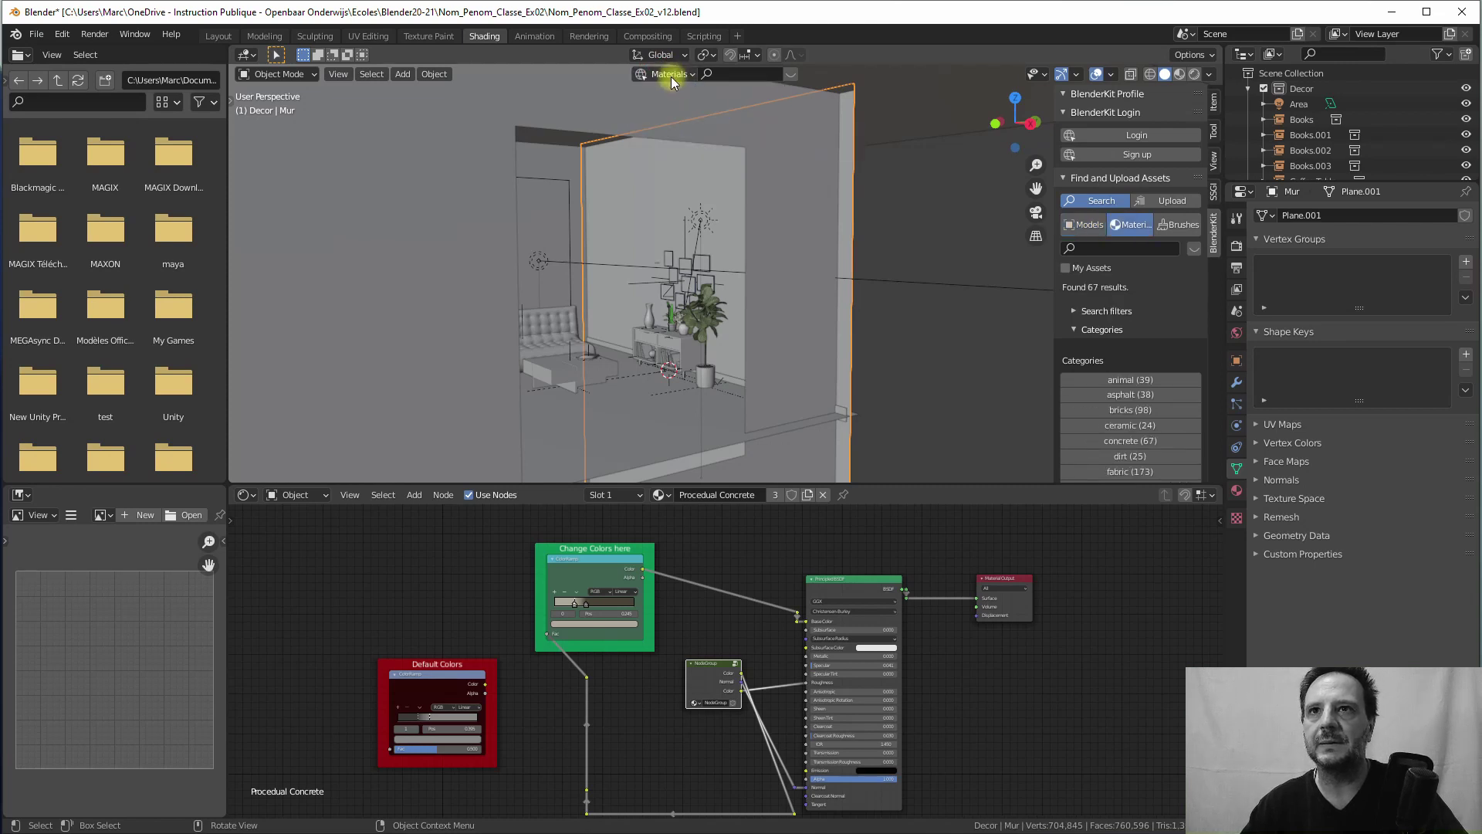
{"action": "left_click", "coordinate": [790, 74]}
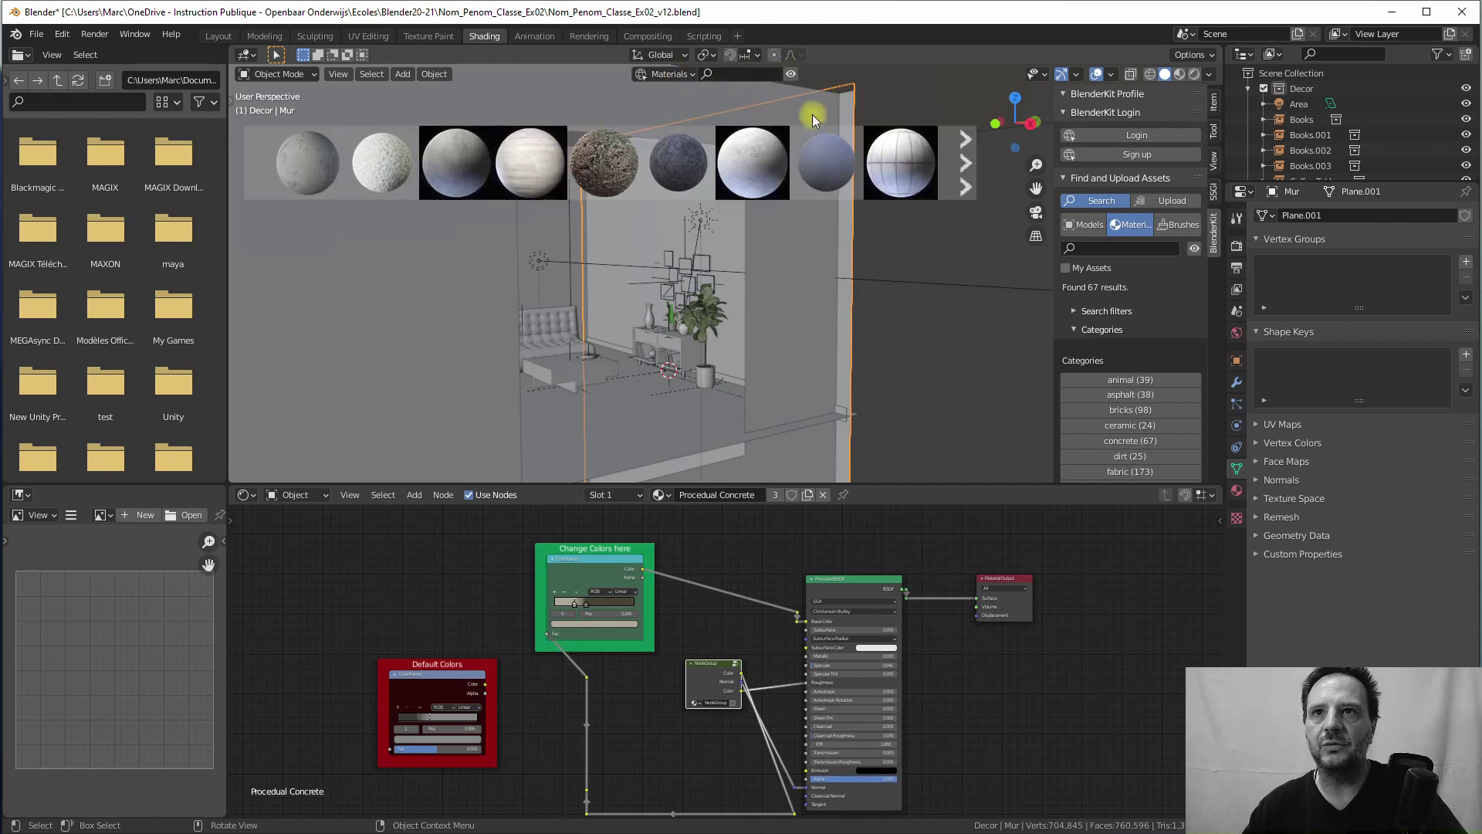
{"action": "mouse_move", "coordinate": [757, 156]}
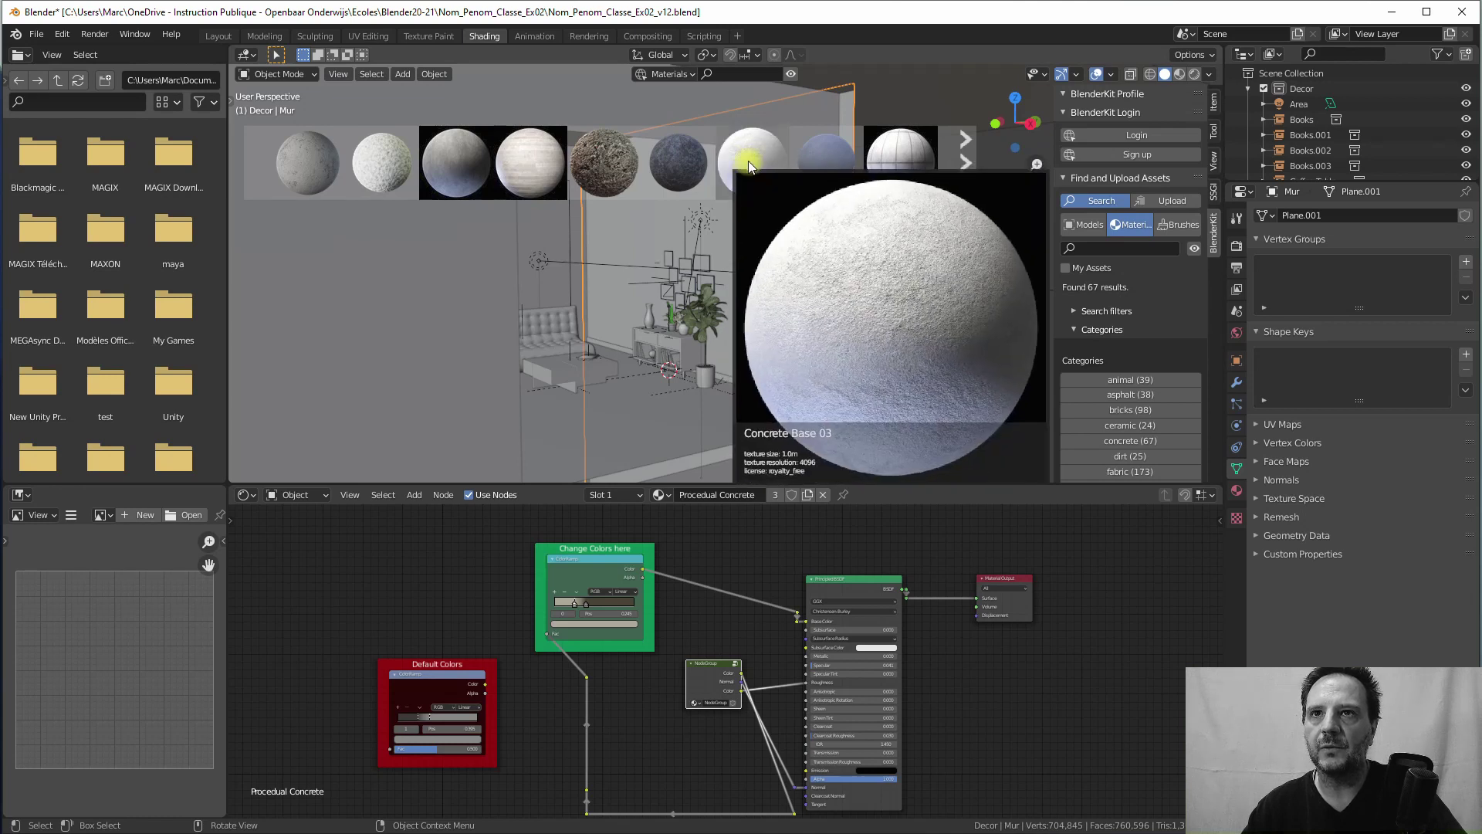
{"action": "left_click_drag", "start_coordinate": [748, 161], "coordinate": [600, 182]}
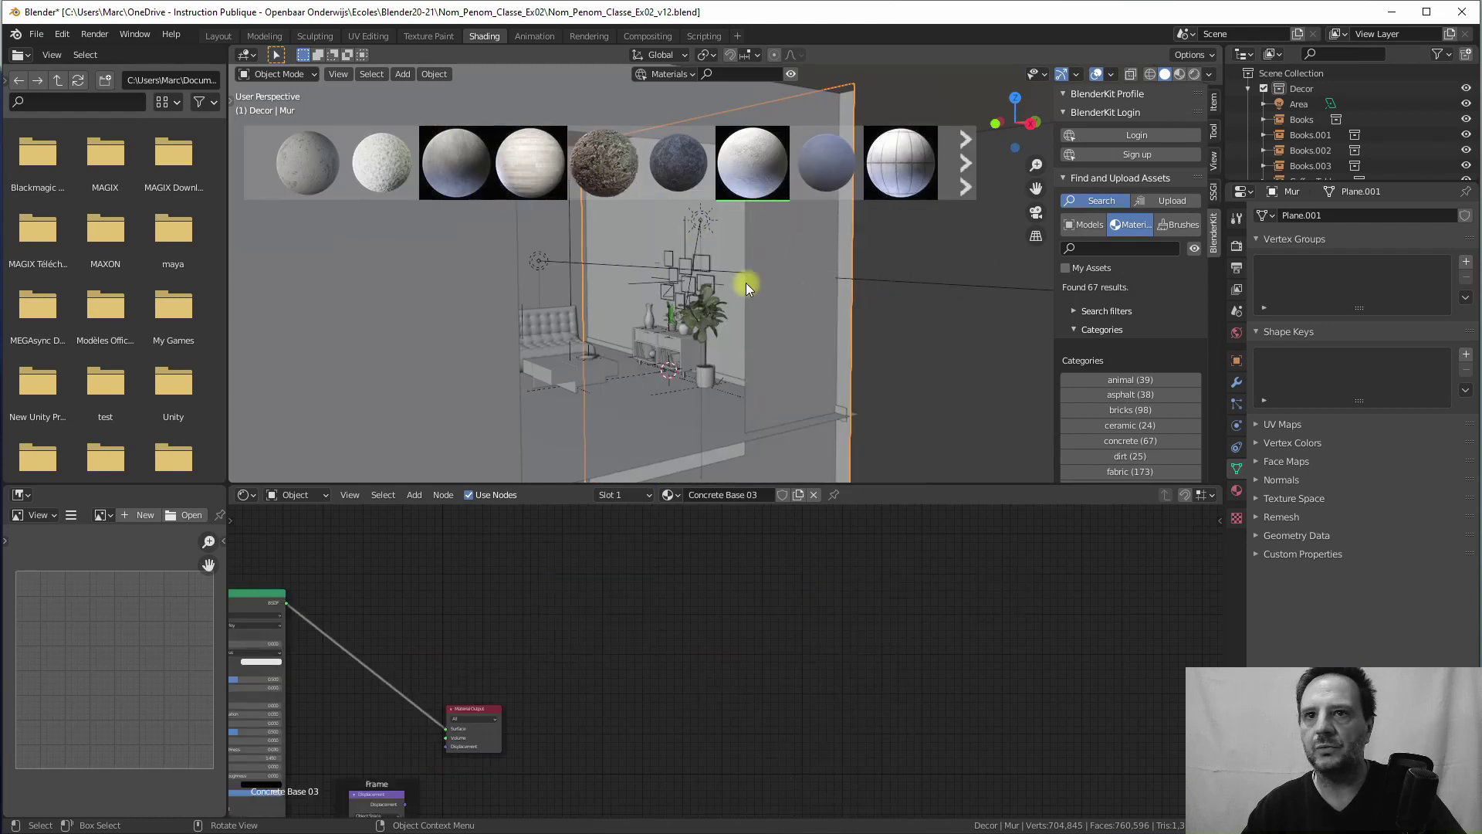
Step: Examine the Concrete Base 03 node tree, including its texture, shader and mapping nodes
{"action": "middle_click_drag", "start_coordinate": [613, 573], "coordinate": [812, 612]}
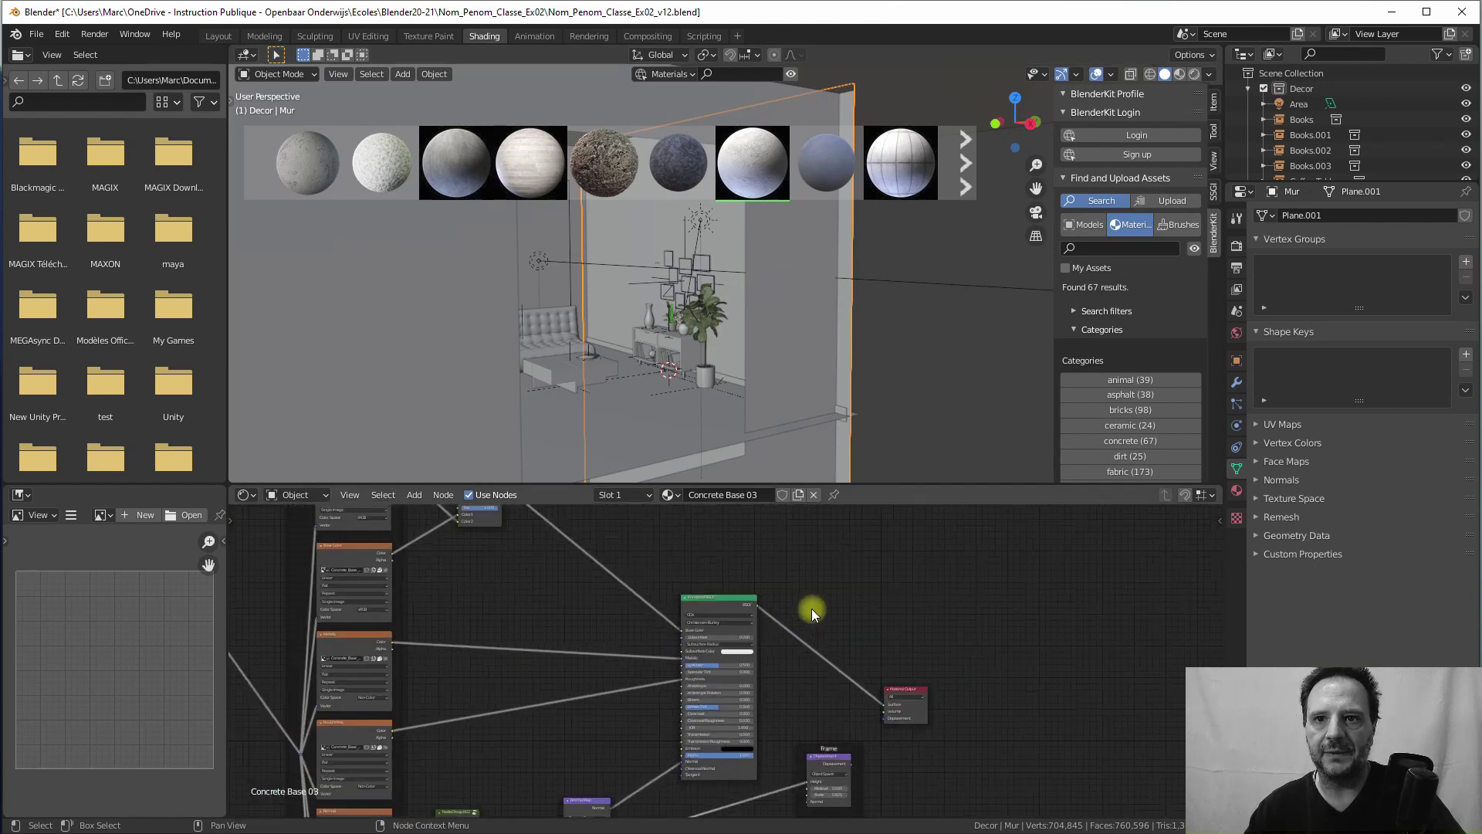
{"action": "scroll", "coordinate": [812, 612], "scroll_direction": "down", "scroll_amount": 2}
{"action": "middle_click_drag", "start_coordinate": [704, 618], "coordinate": [797, 576]}
{"action": "scroll", "coordinate": [610, 598], "scroll_direction": "up", "scroll_amount": 2}
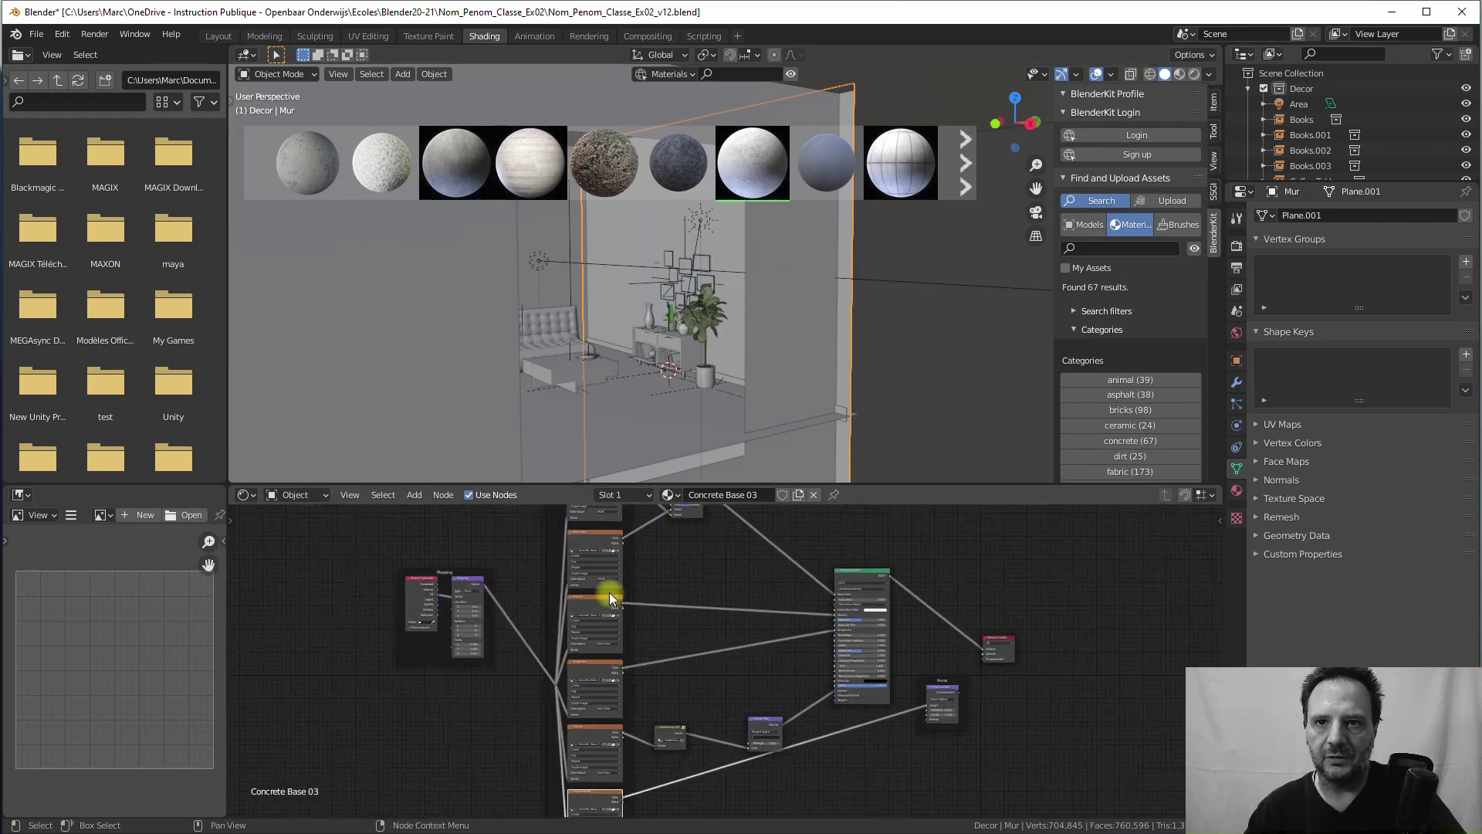
{"action": "middle_click_drag", "start_coordinate": [609, 598], "coordinate": [721, 679]}
{"action": "scroll", "coordinate": [702, 704], "scroll_direction": "up", "scroll_amount": 2}
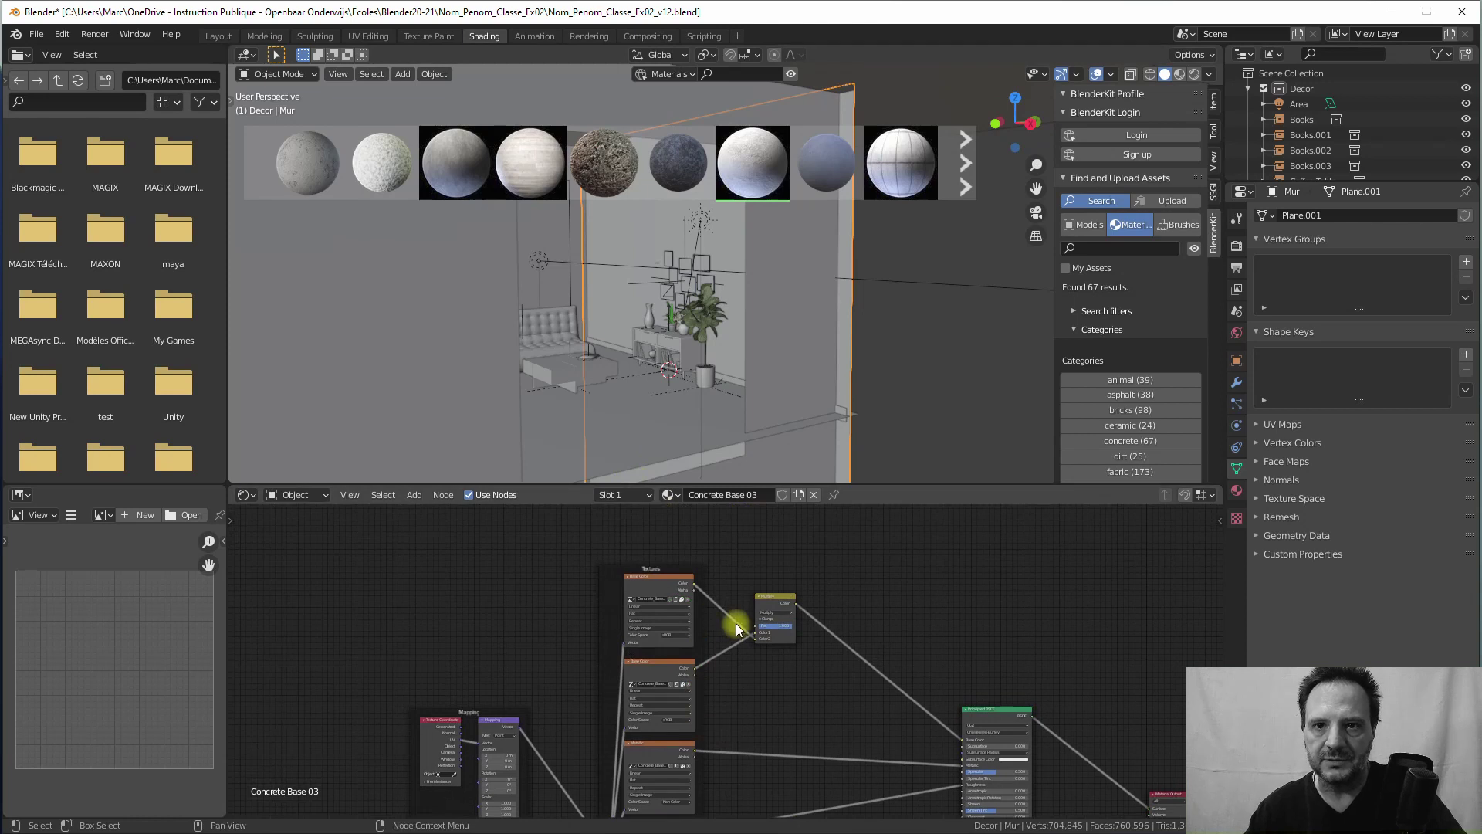
{"action": "middle_click_drag", "start_coordinate": [737, 629], "coordinate": [787, 553]}
{"action": "scroll", "coordinate": [622, 580], "scroll_direction": "up", "scroll_amount": 3}
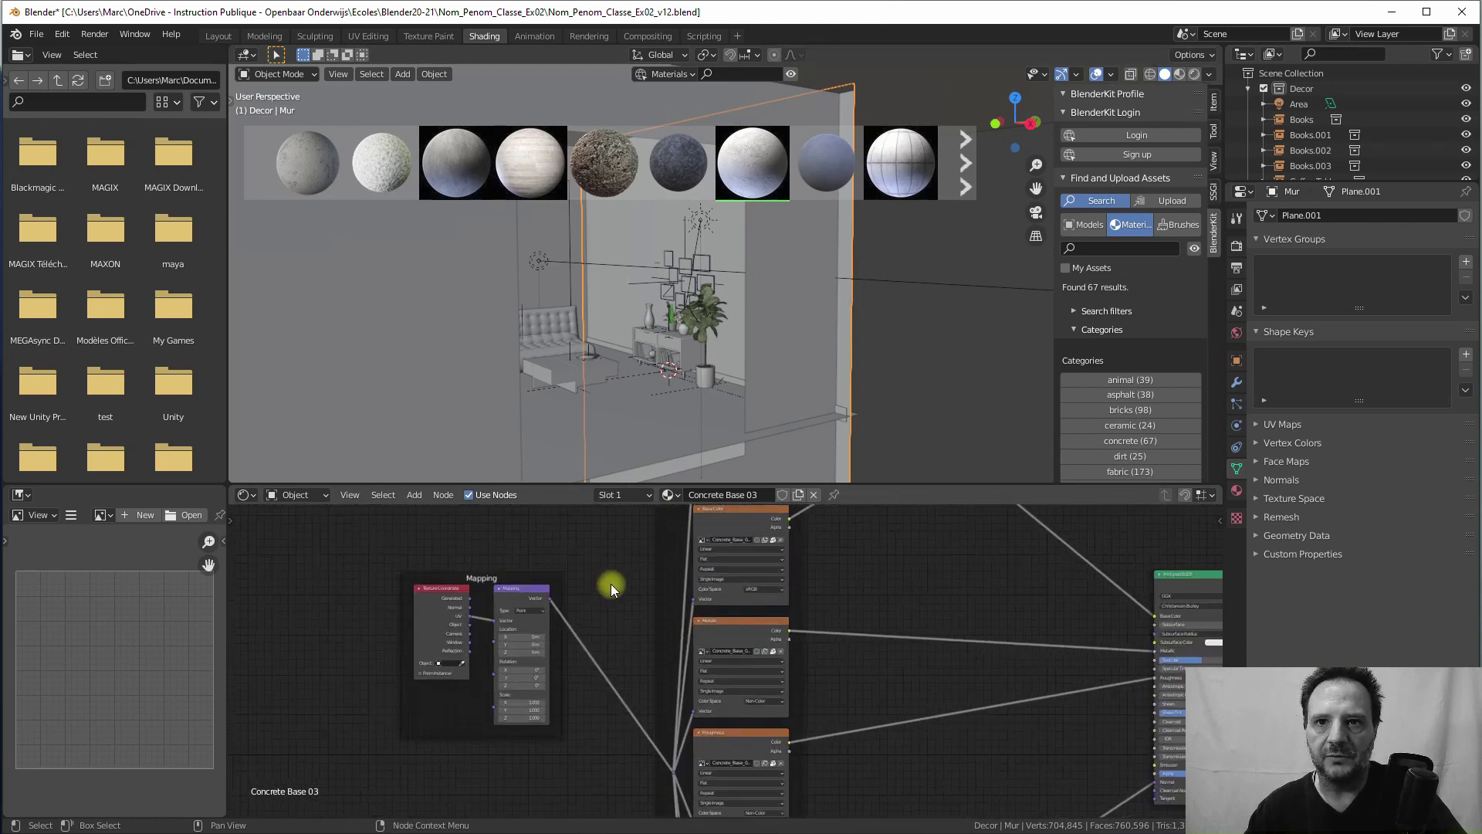
{"action": "middle_click_drag", "start_coordinate": [610, 584], "coordinate": [708, 543]}
{"action": "scroll", "coordinate": [709, 543], "scroll_direction": "up", "scroll_amount": 1}
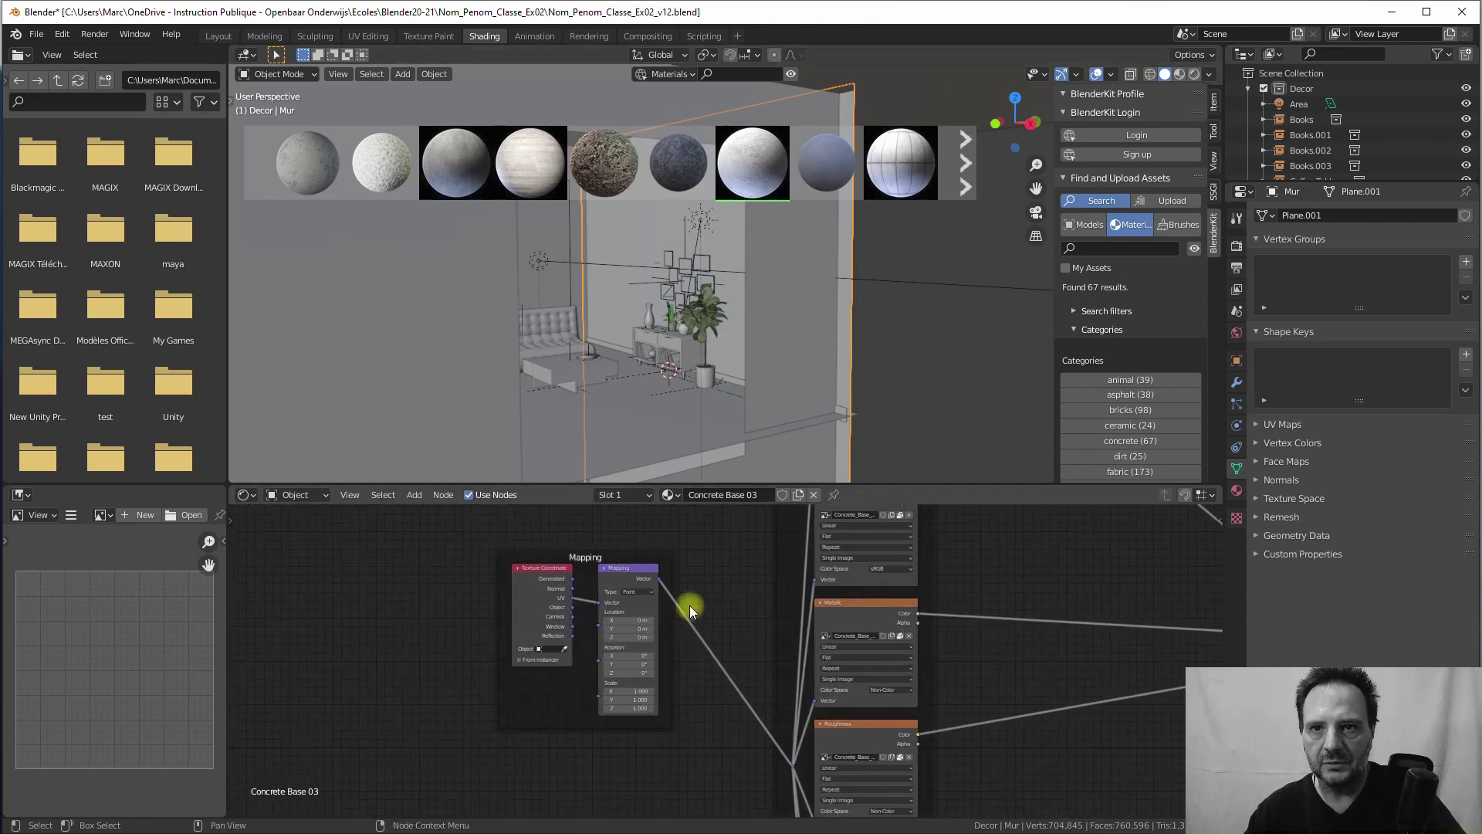
Step: Inspect the new wall material with material preview shading, up close and through the scene camera
{"action": "middle_click_drag", "start_coordinate": [727, 217], "coordinate": [739, 298]}
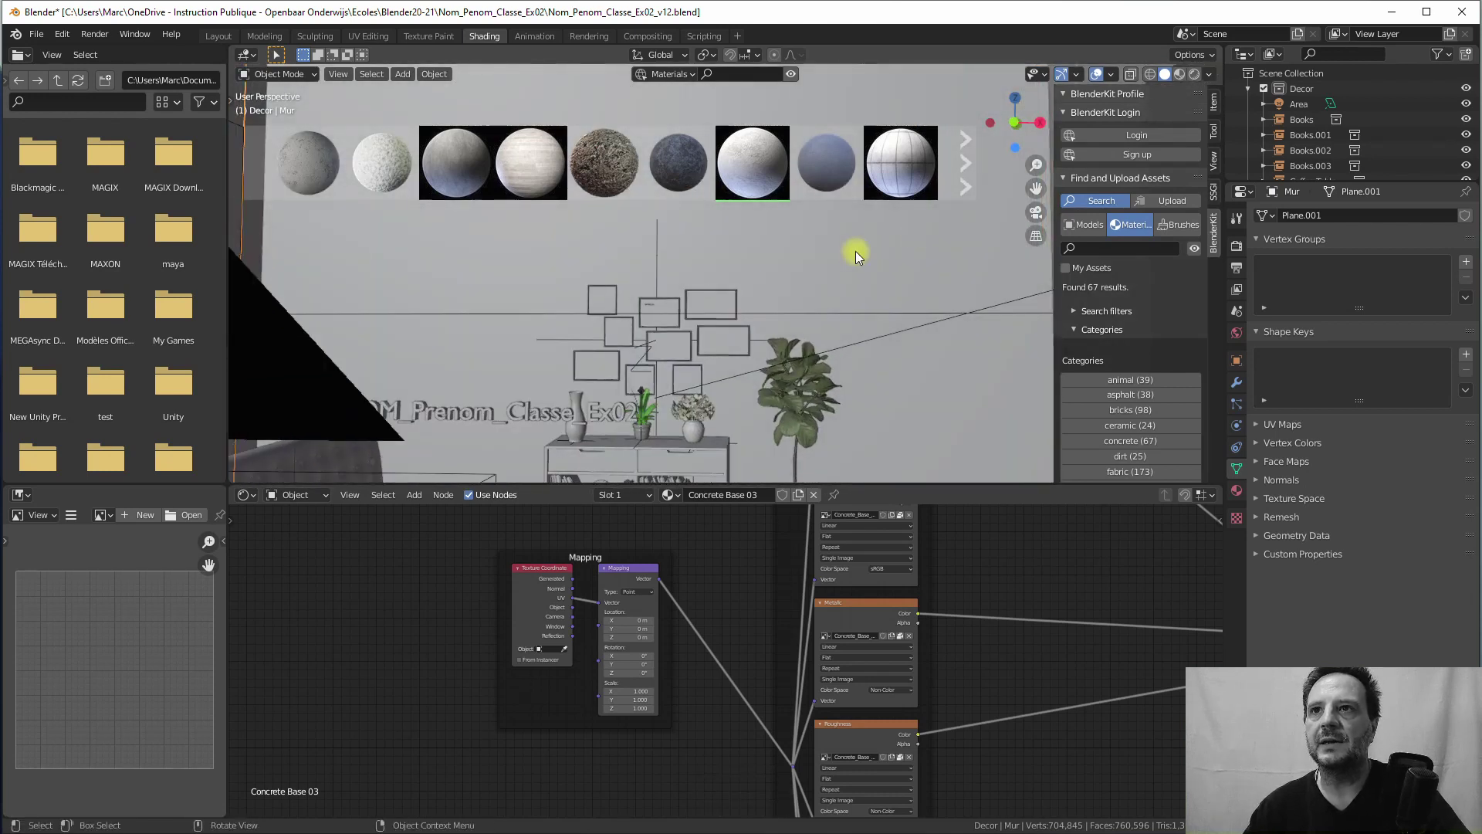
{"action": "left_click", "coordinate": [1180, 74]}
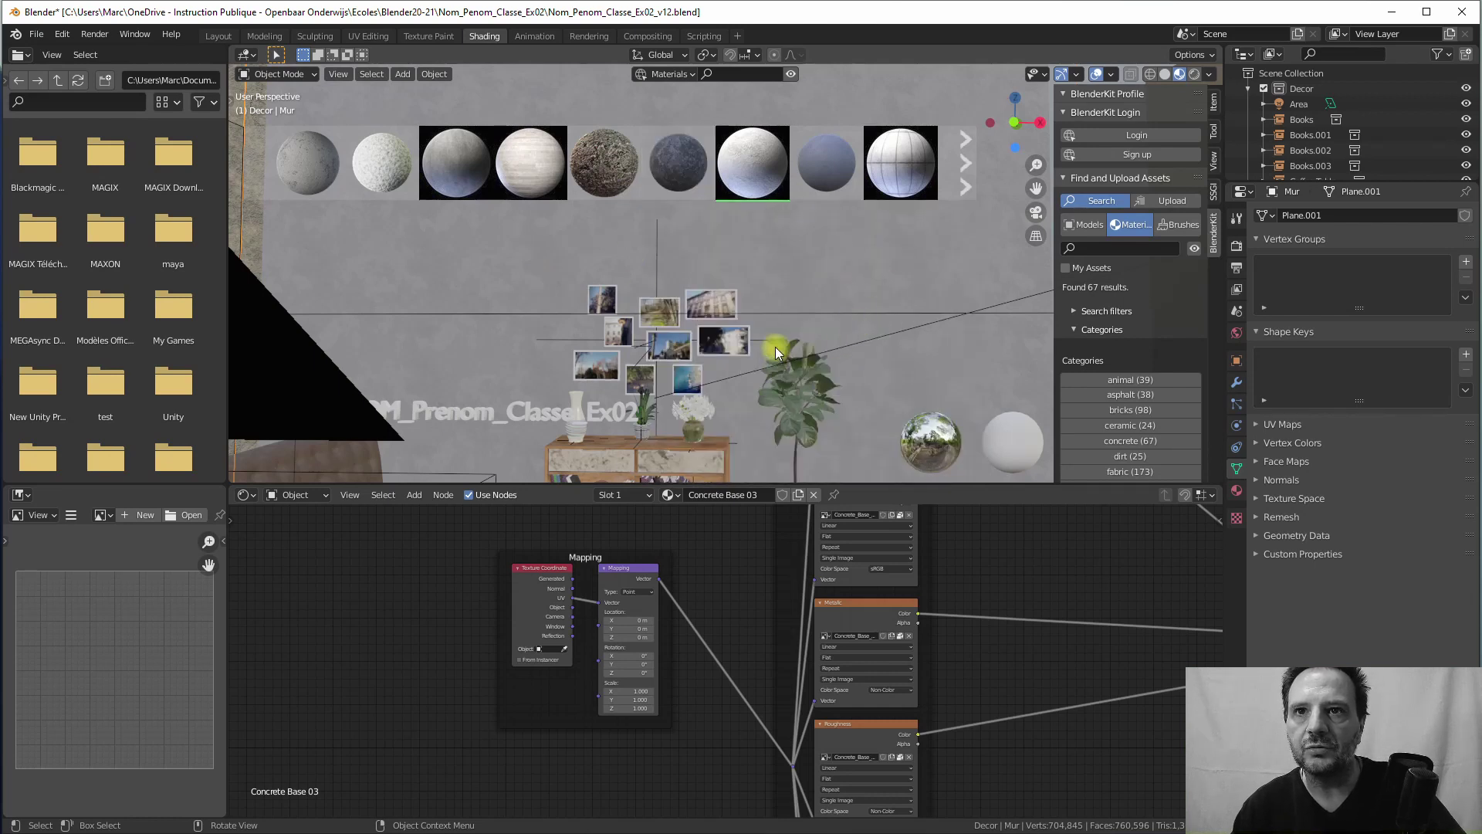
{"action": "key", "text": "KP_0"}
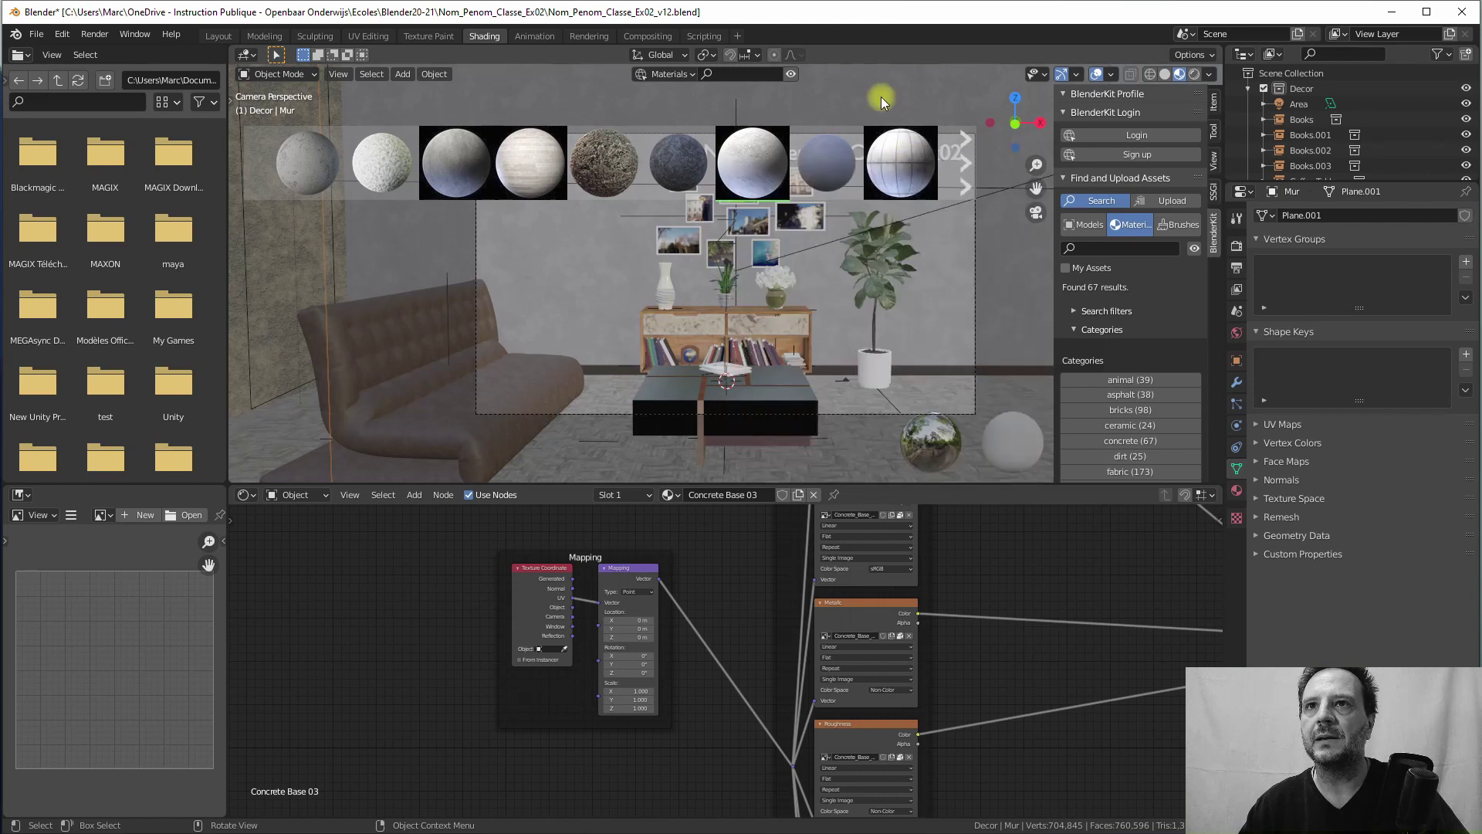
Step: Hide the BlenderKit asset bar so that it no longer covers the view
{"action": "left_click", "coordinate": [791, 74]}
{"action": "left_click", "coordinate": [791, 73]}
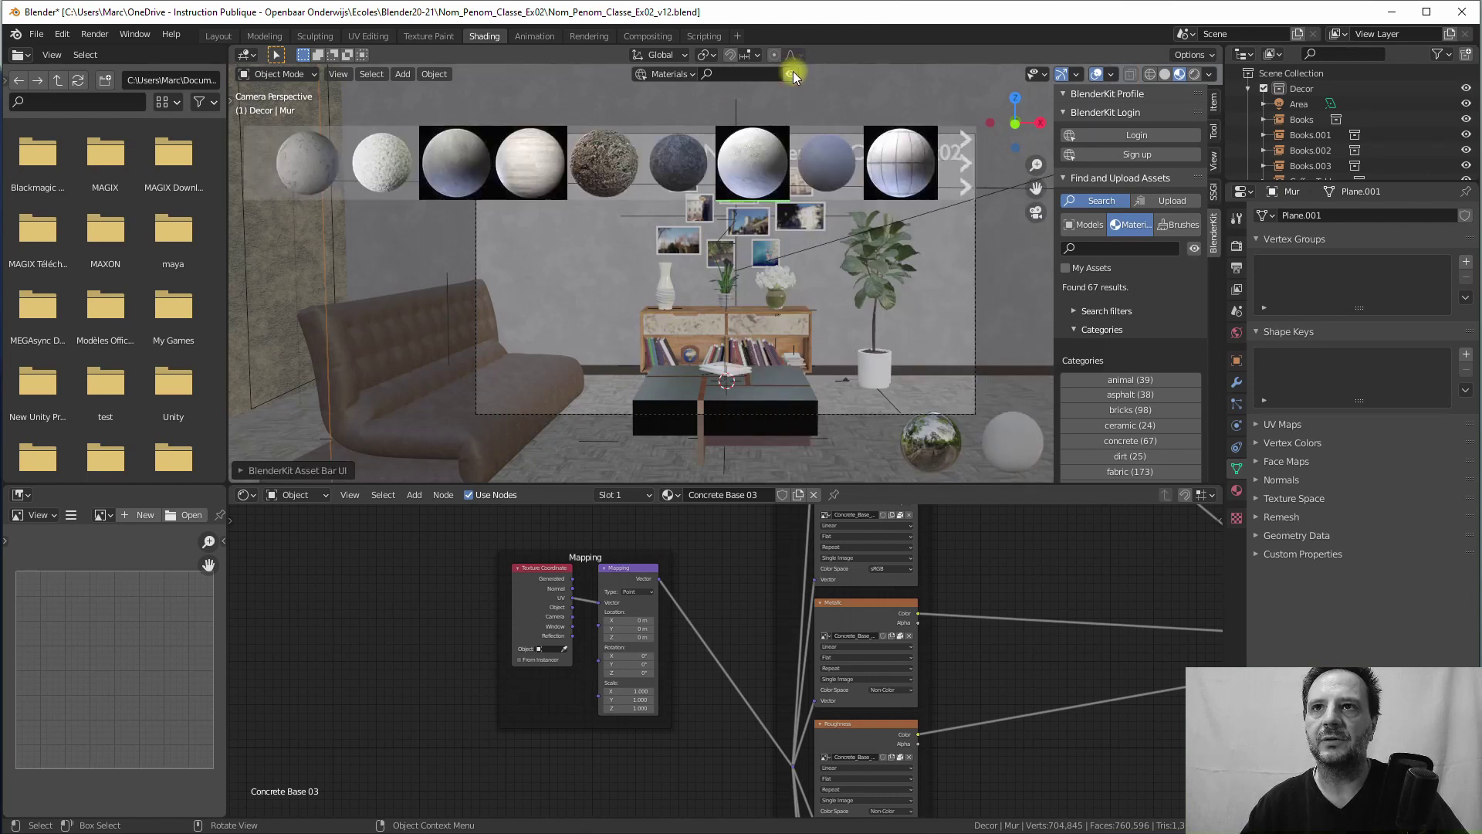
{"action": "left_click", "coordinate": [791, 73]}
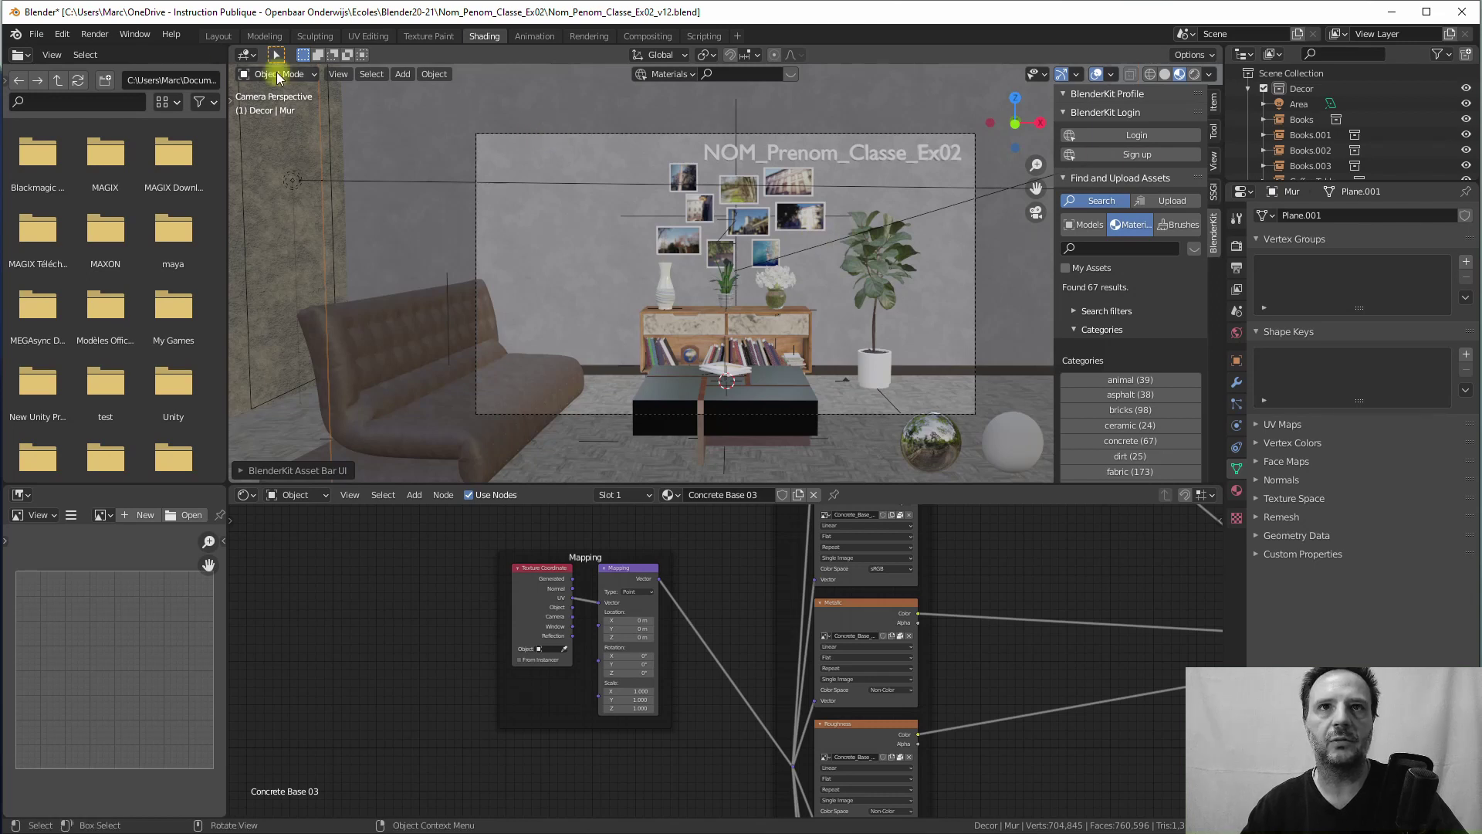
Step: Go back to the Layout workspace and check the concrete wall in a rendered preview, ending in solid shading
{"action": "left_click", "coordinate": [213, 37]}
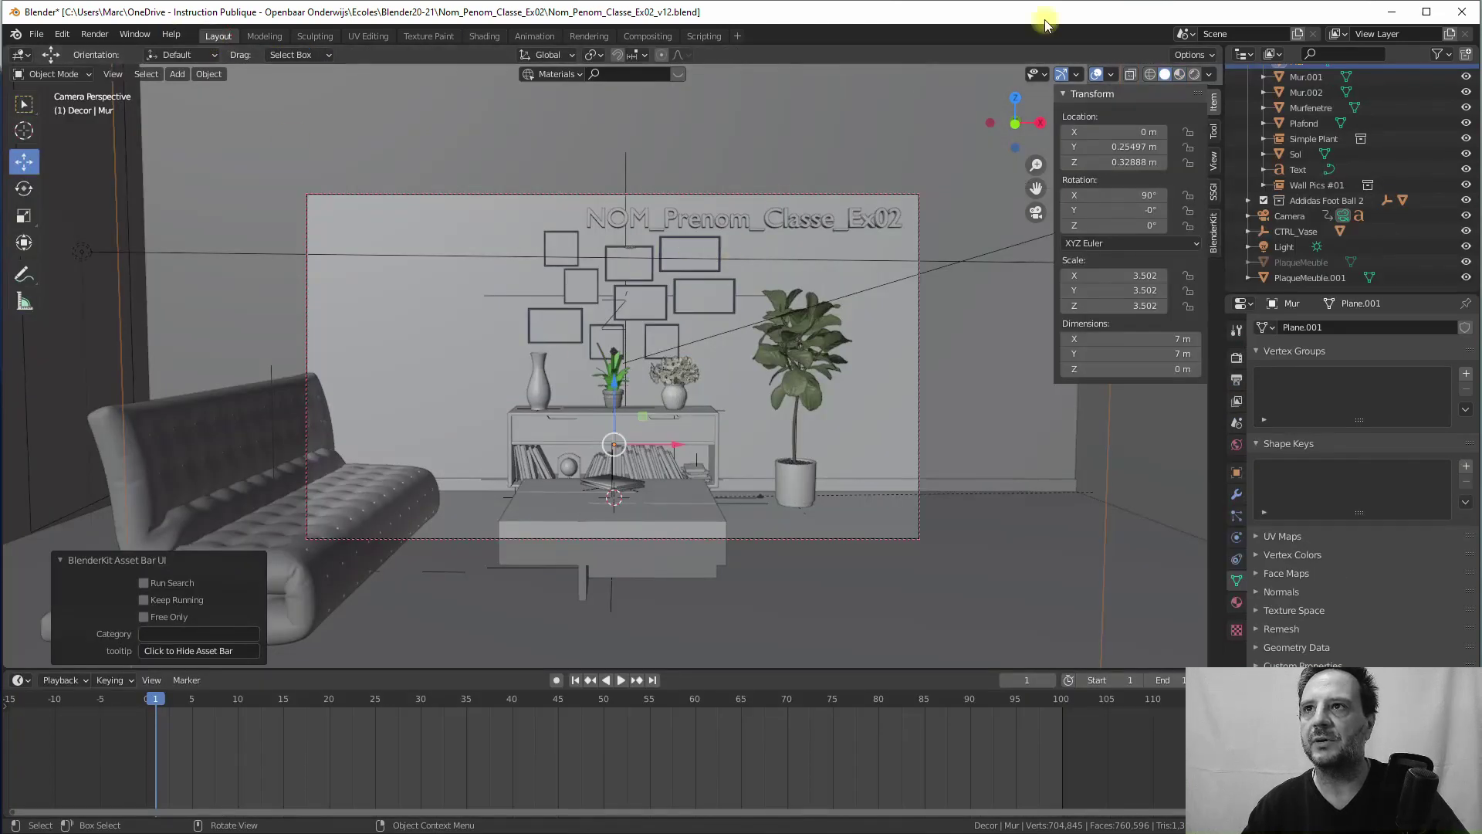
{"action": "left_click", "coordinate": [1194, 74]}
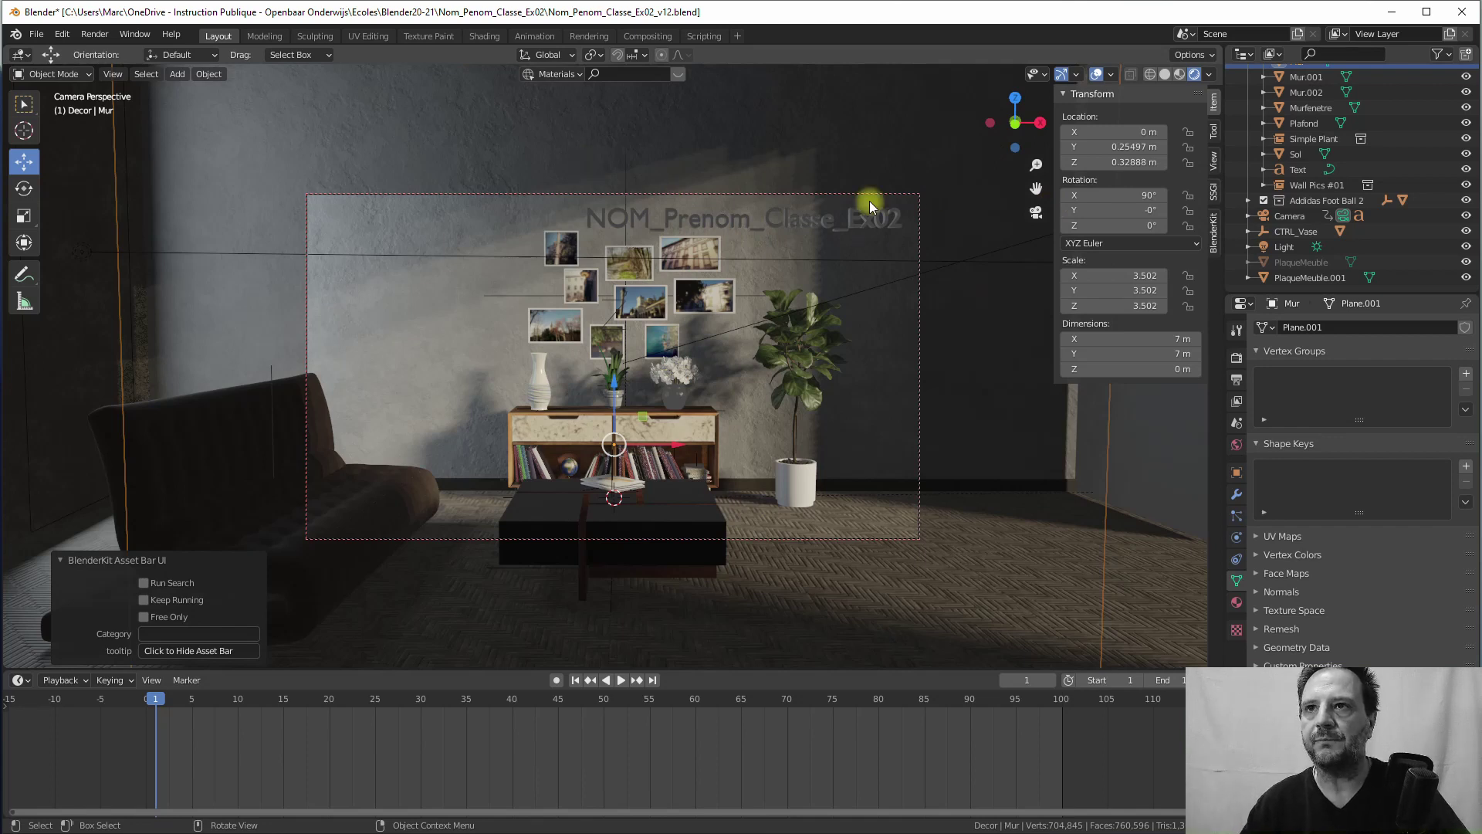
{"action": "left_click", "coordinate": [1163, 74]}
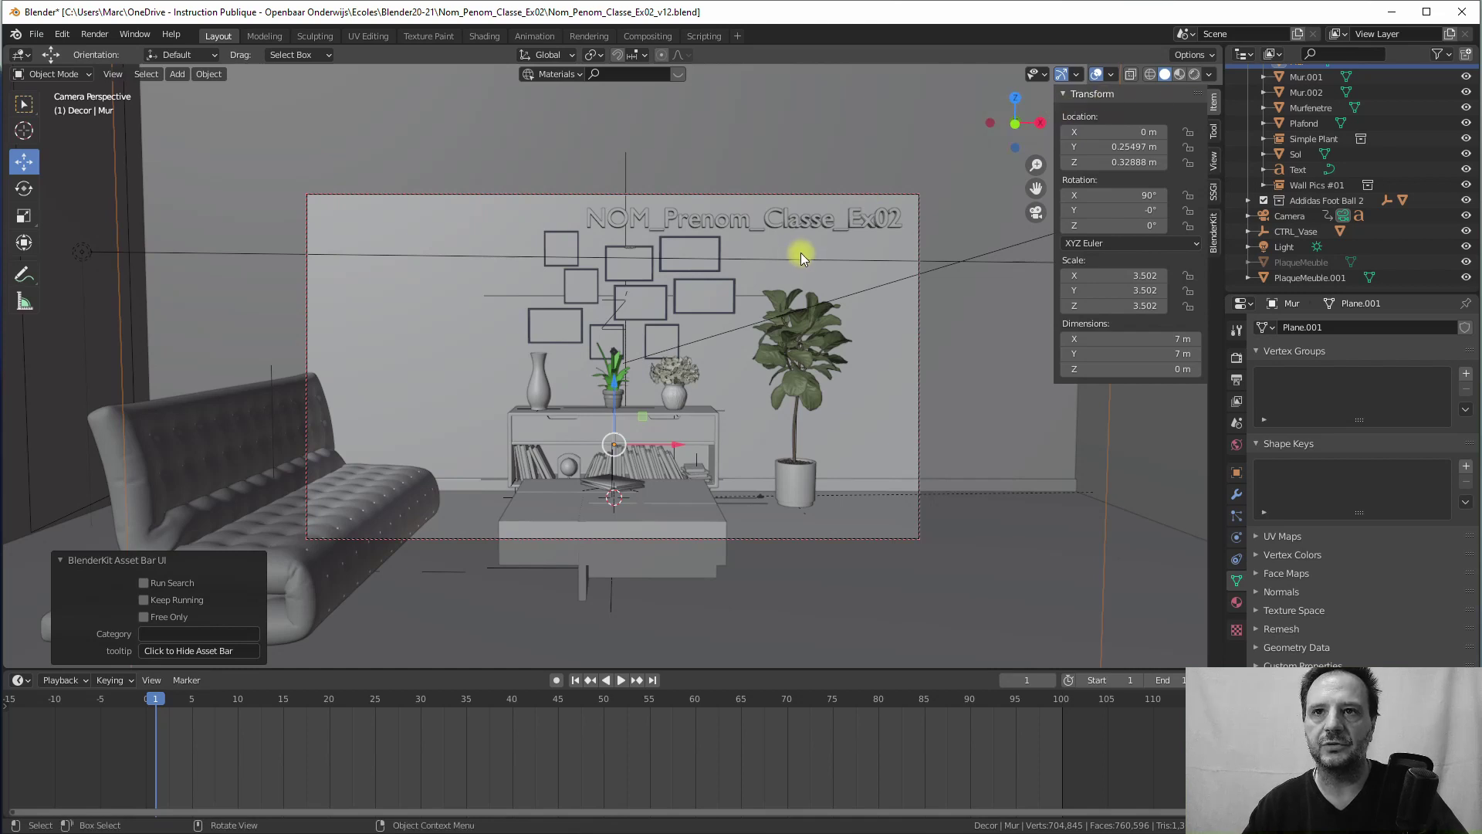
Step: Add a second area light and move it to the window opening at about Y -2.17 m, Z 2.61 m
{"action": "key", "text": "slash"}
{"action": "middle_click_drag", "start_coordinate": [788, 280], "coordinate": [729, 262]}
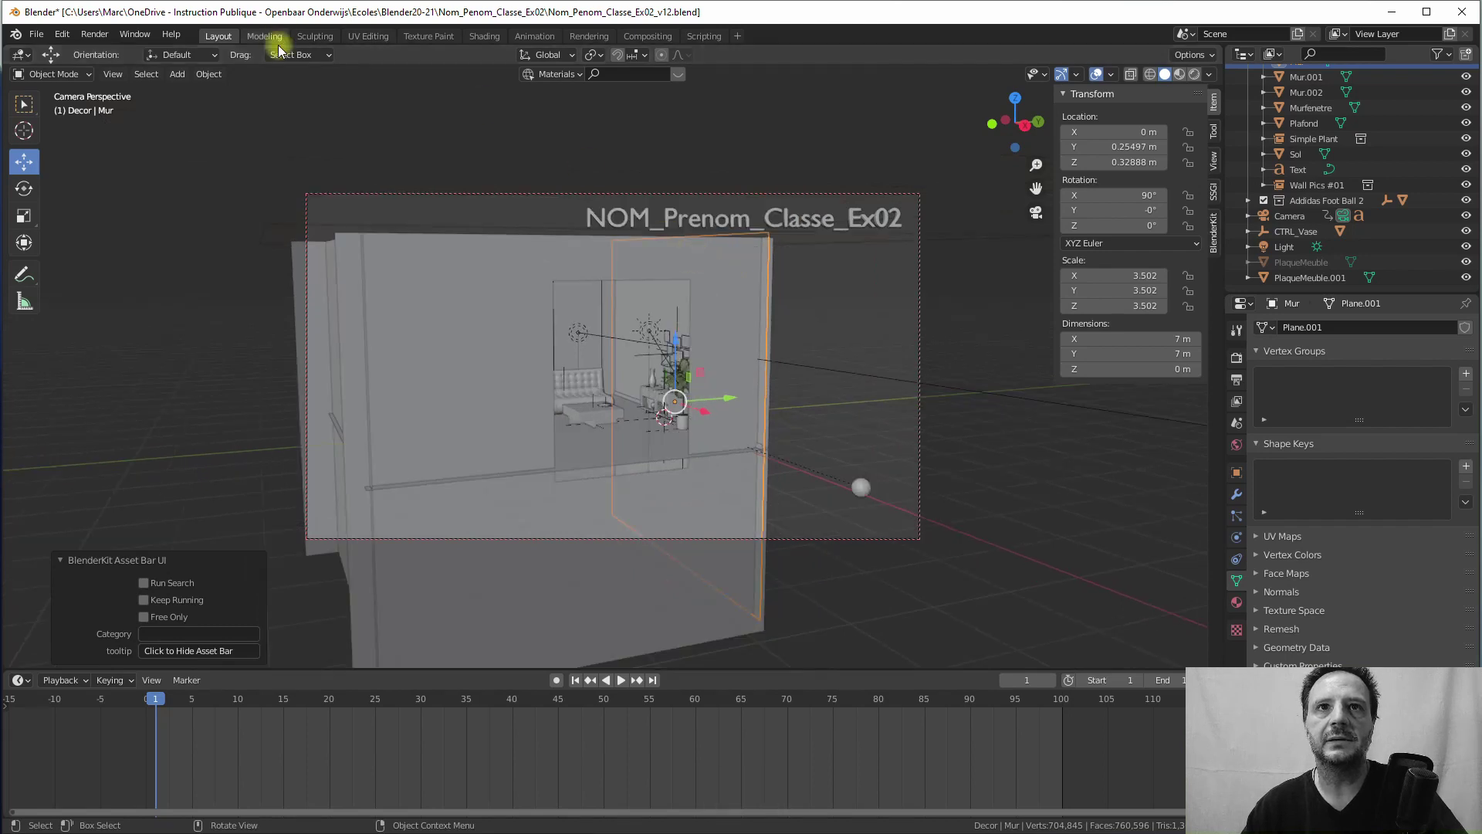
{"action": "left_click", "coordinate": [176, 73]}
{"action": "mouse_move", "coordinate": [203, 284]}
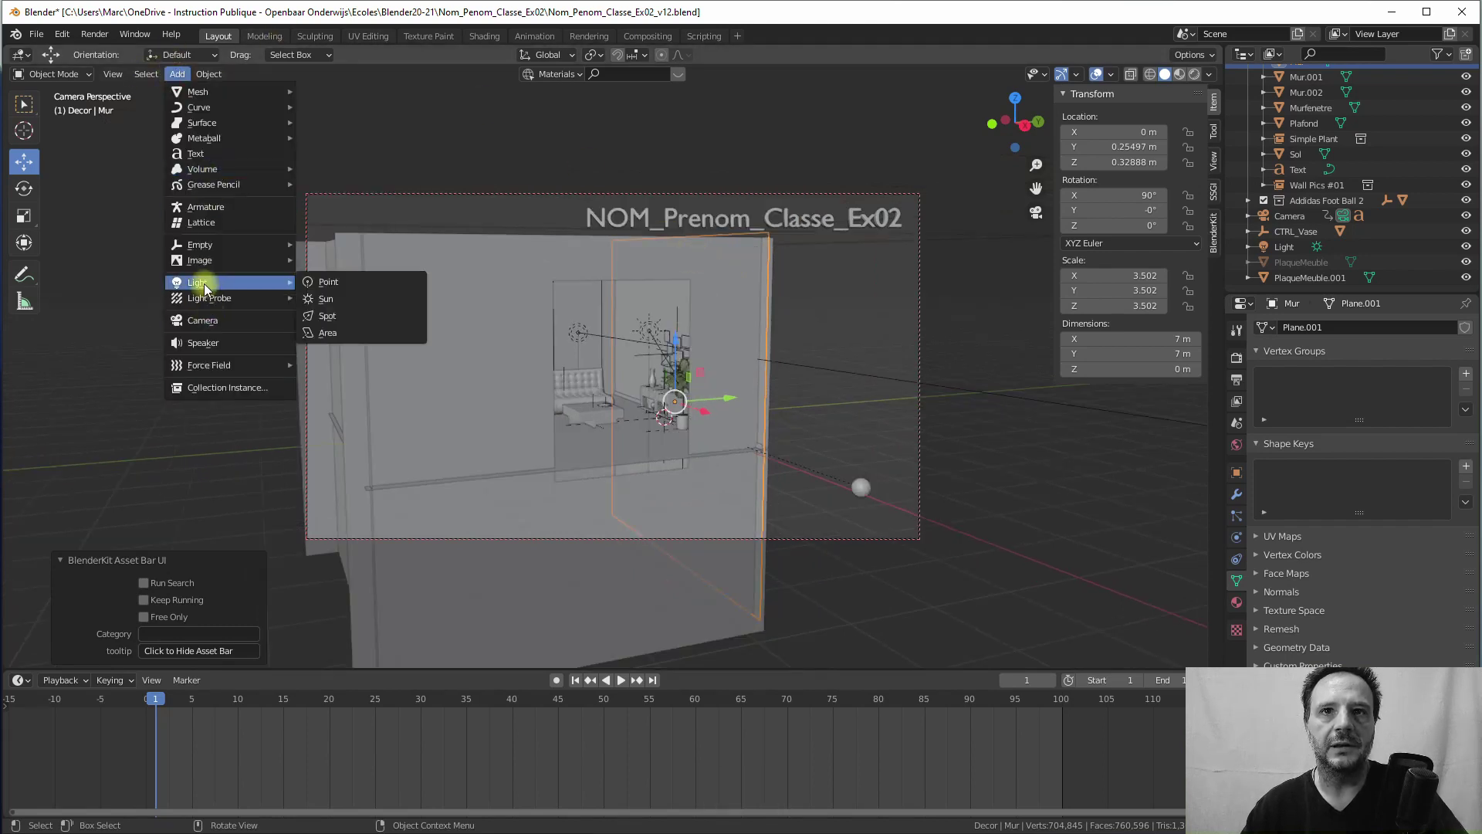
{"action": "left_click", "coordinate": [332, 331]}
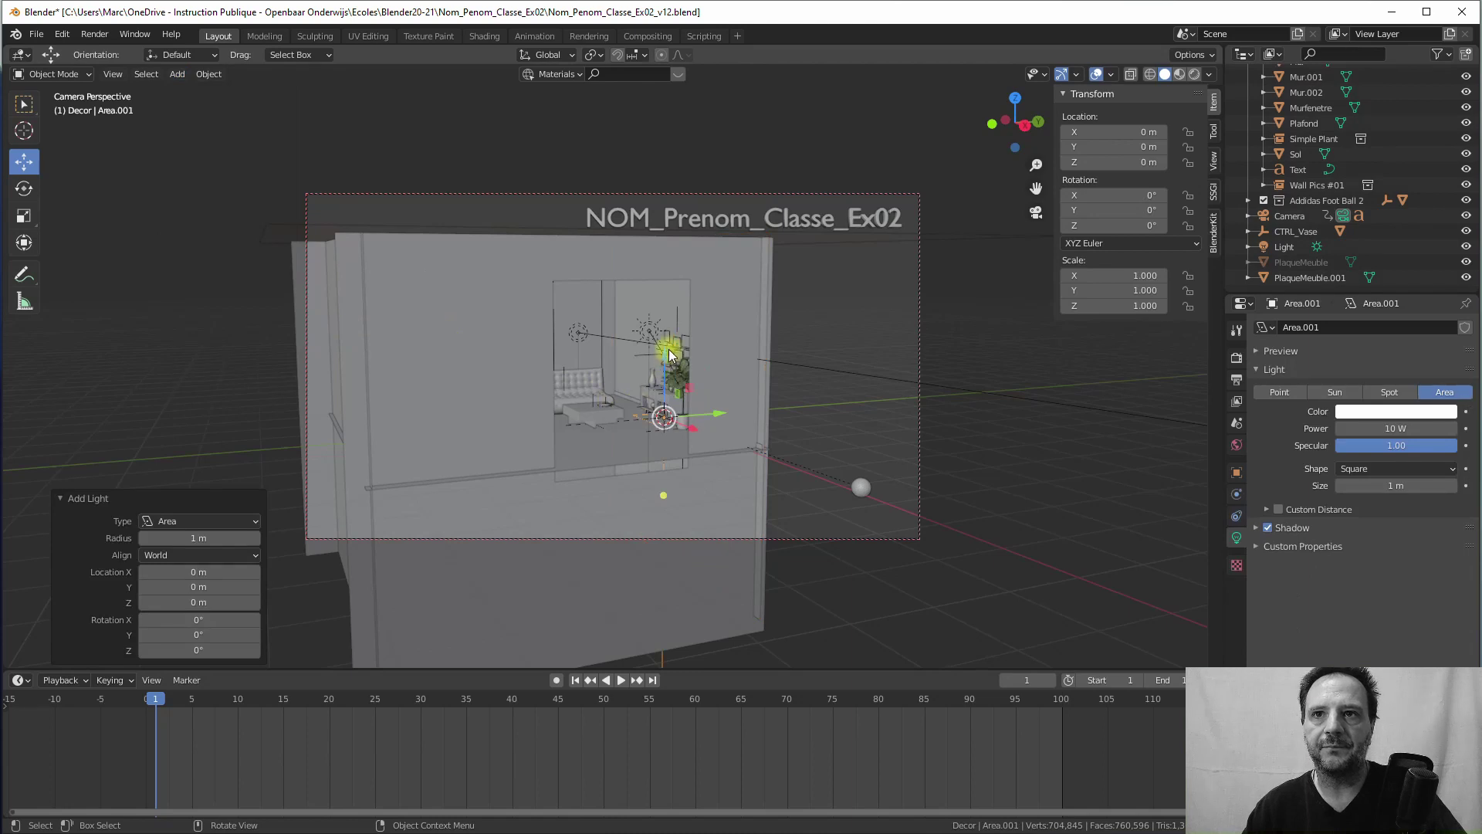
{"action": "left_click_drag", "start_coordinate": [669, 355], "coordinate": [617, 296]}
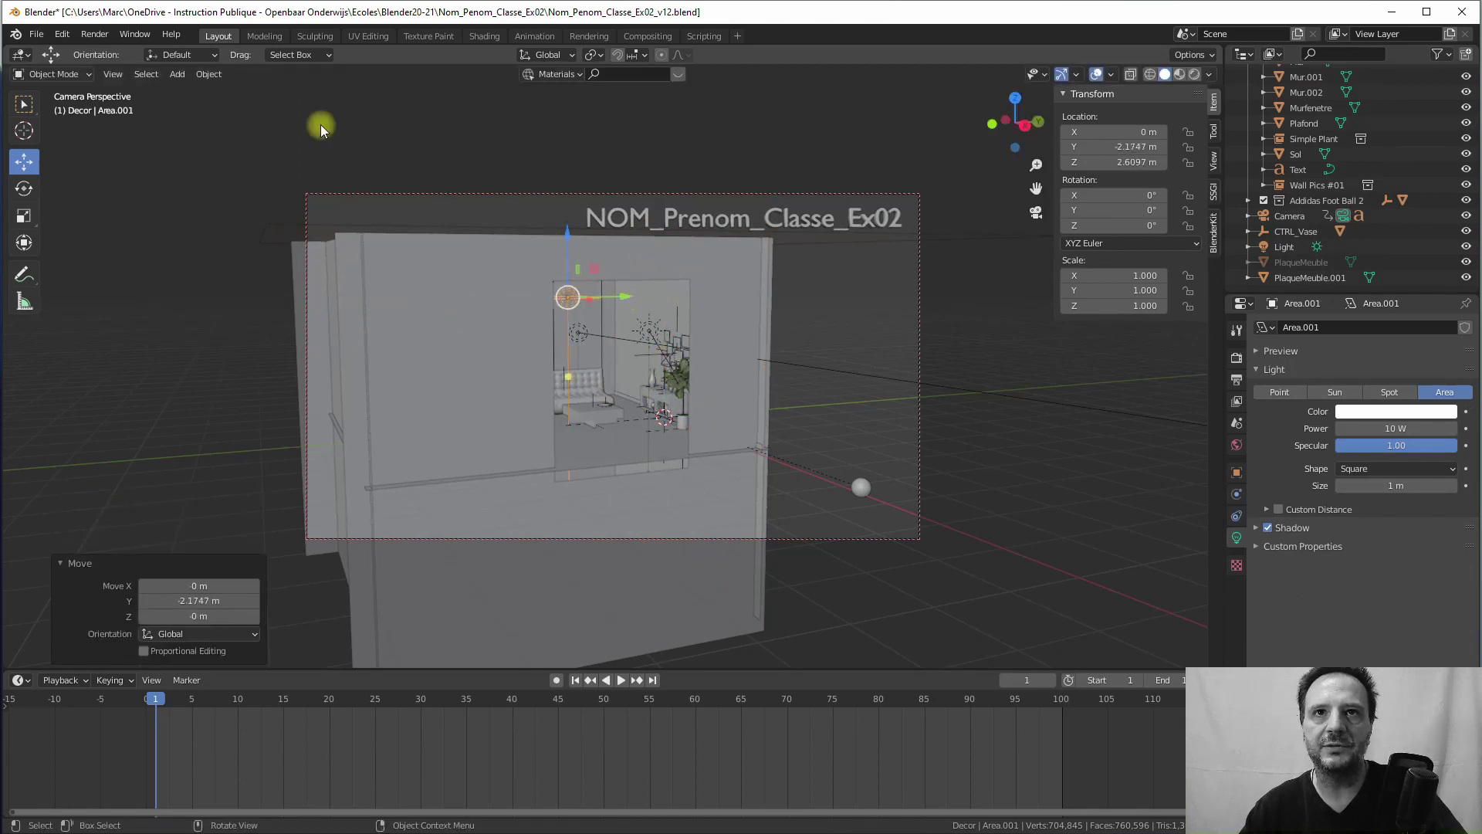
{"action": "left_click", "coordinate": [177, 74]}
{"action": "mouse_move", "coordinate": [204, 282]}
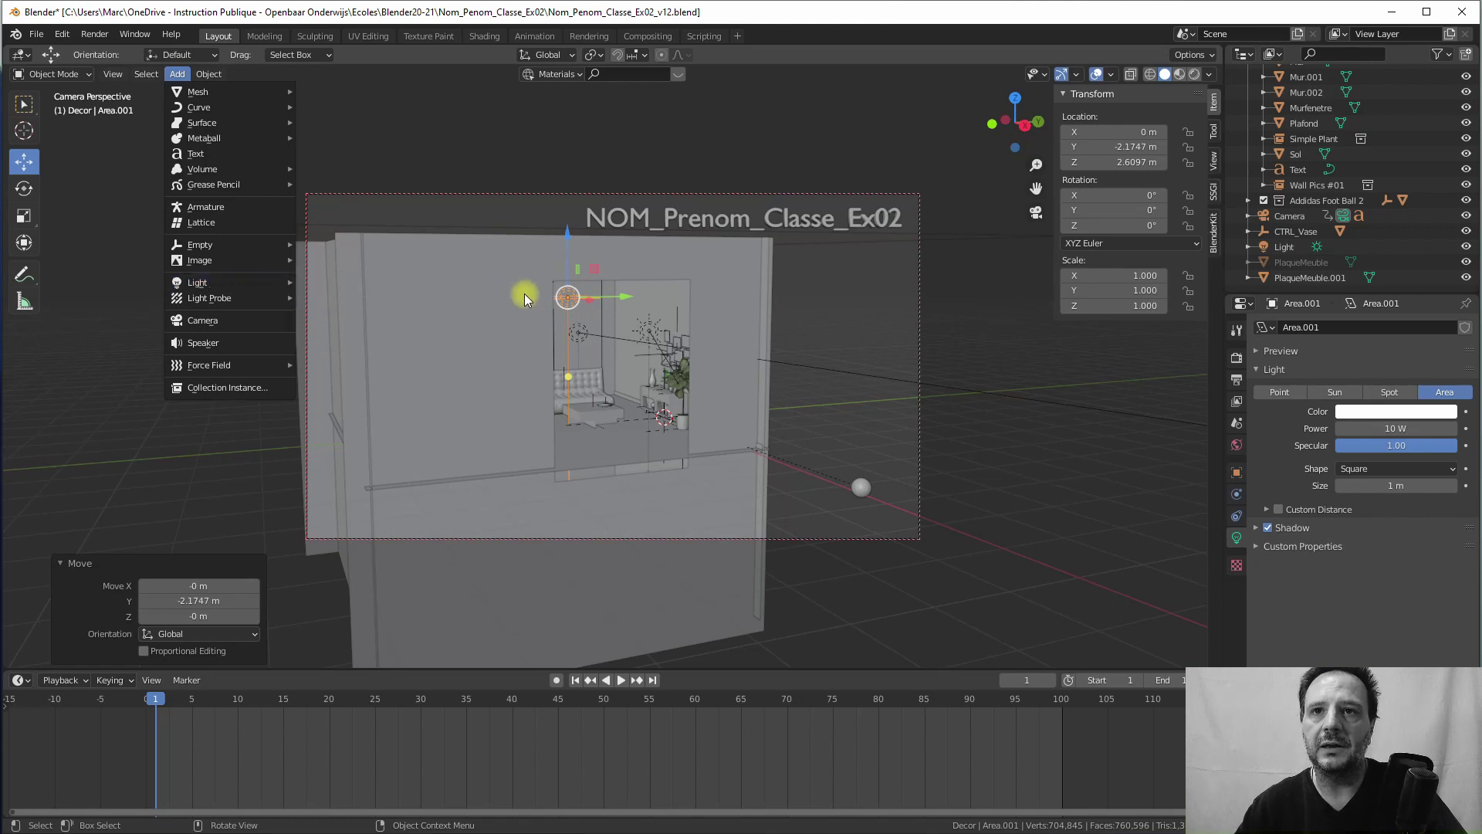
{"action": "middle_click_drag", "start_coordinate": [617, 329], "coordinate": [580, 348]}
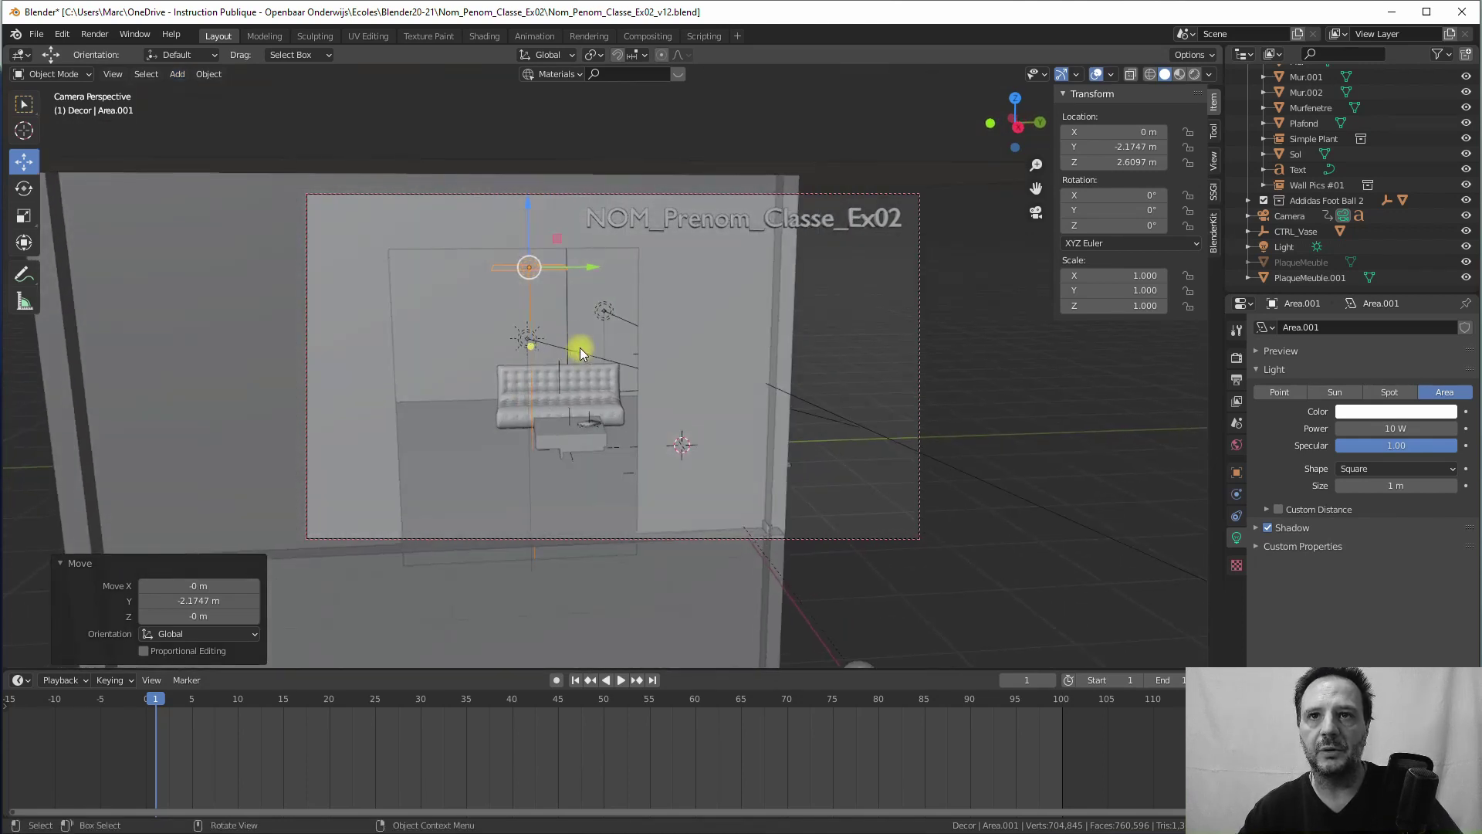
{"action": "mouse_move", "coordinate": [561, 296]}
{"action": "middle_mouse_down"}
{"action": "mouse_move", "coordinate": [561, 274]}
{"action": "mouse_move", "coordinate": [570, 296]}
{"action": "middle_mouse_up"}
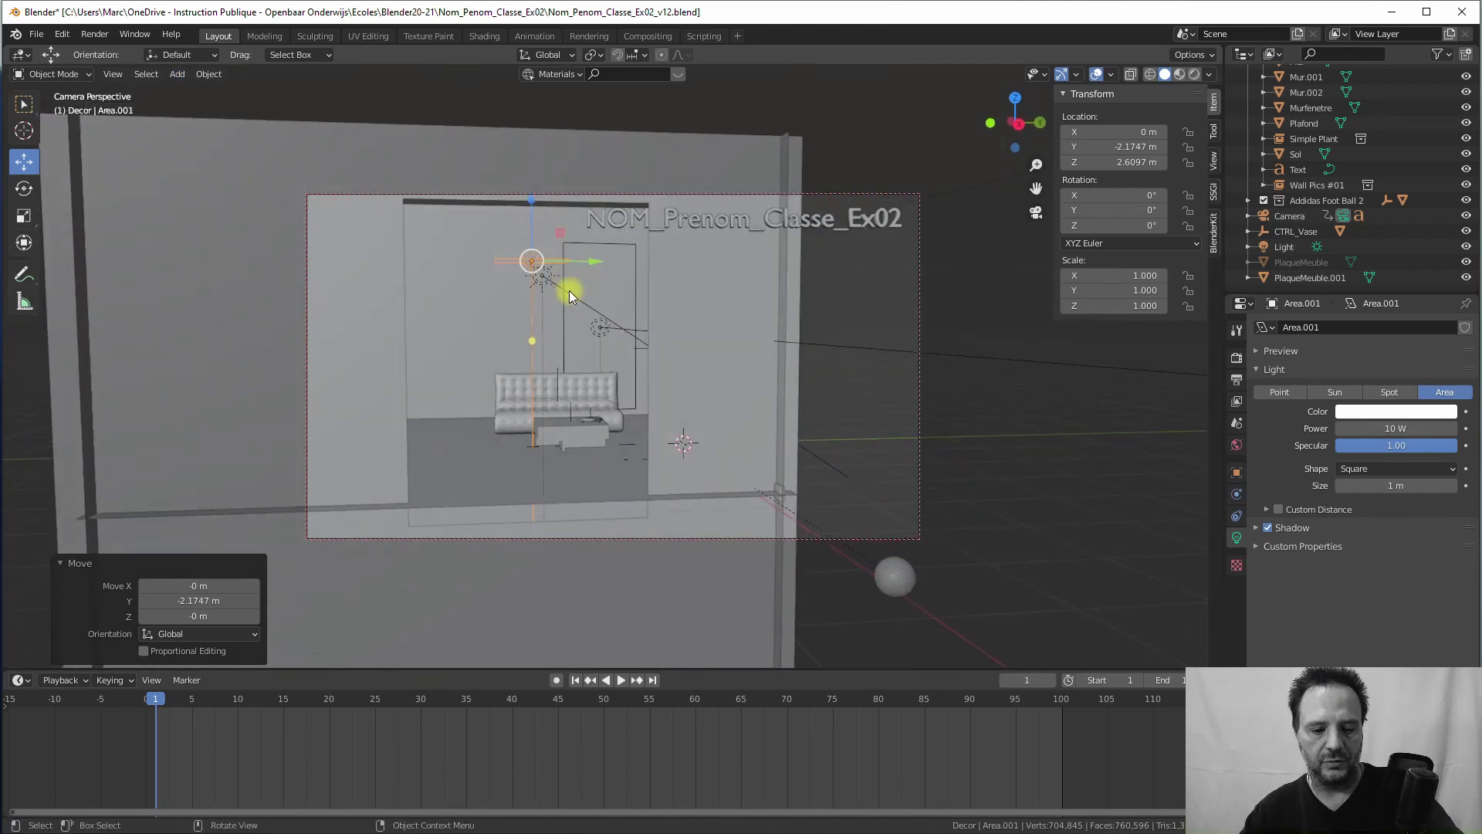
Step: Scale the second area light to about 3.73 and move it to about Y -2.51 m, Z 3.25 m near the ceiling
{"action": "key", "text": "s"}
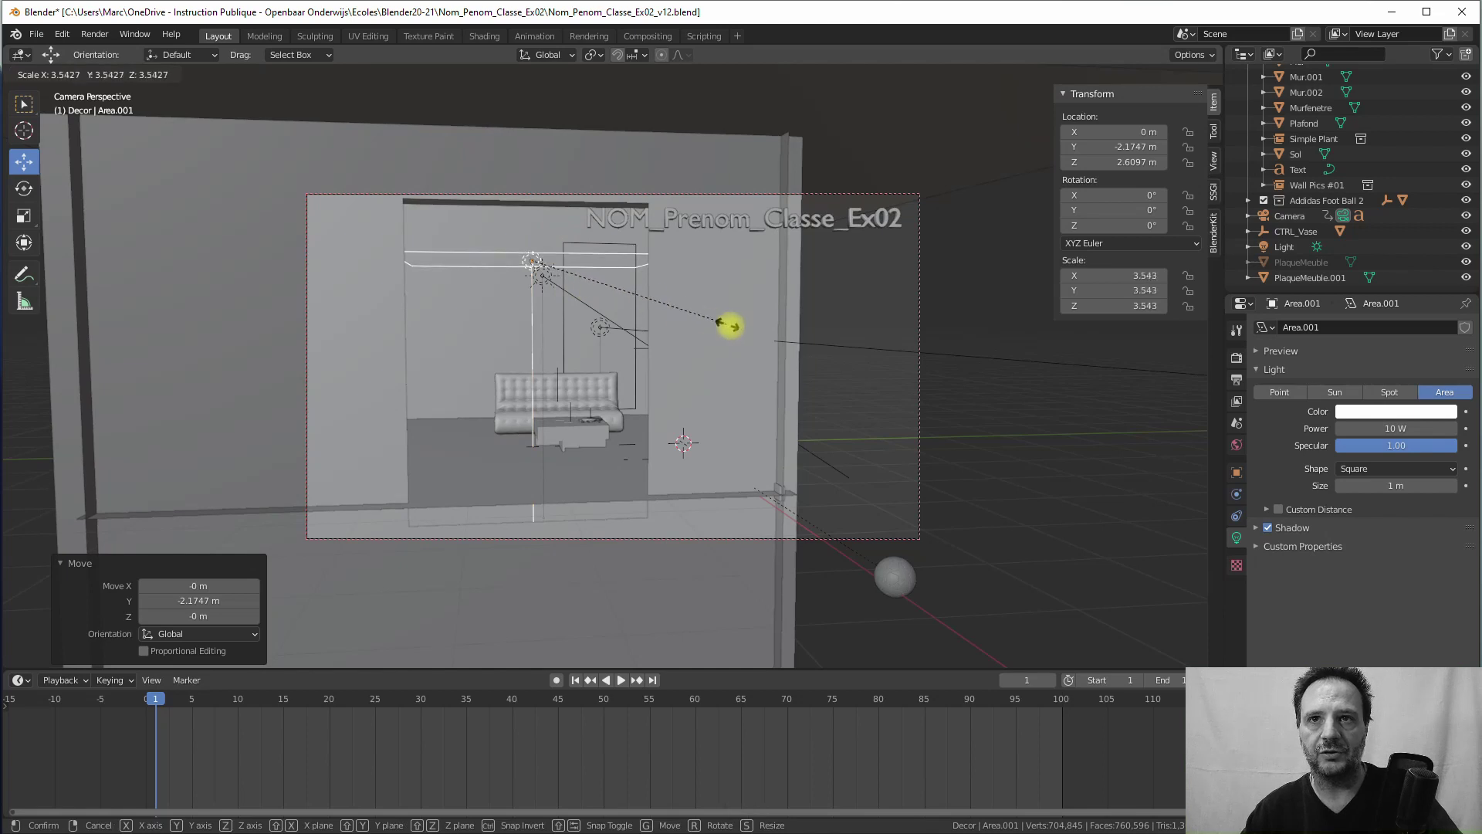
{"action": "left_click", "coordinate": [726, 328]}
{"action": "mouse_move", "coordinate": [533, 205]}
{"action": "left_mouse_down"}
{"action": "mouse_move", "coordinate": [529, 159]}
{"action": "mouse_move", "coordinate": [563, 205]}
{"action": "mouse_move", "coordinate": [537, 197]}
{"action": "mouse_move", "coordinate": [564, 216]}
{"action": "mouse_move", "coordinate": [547, 222]}
{"action": "left_mouse_up"}
{"action": "middle_click_drag", "start_coordinate": [646, 271], "coordinate": [579, 262]}
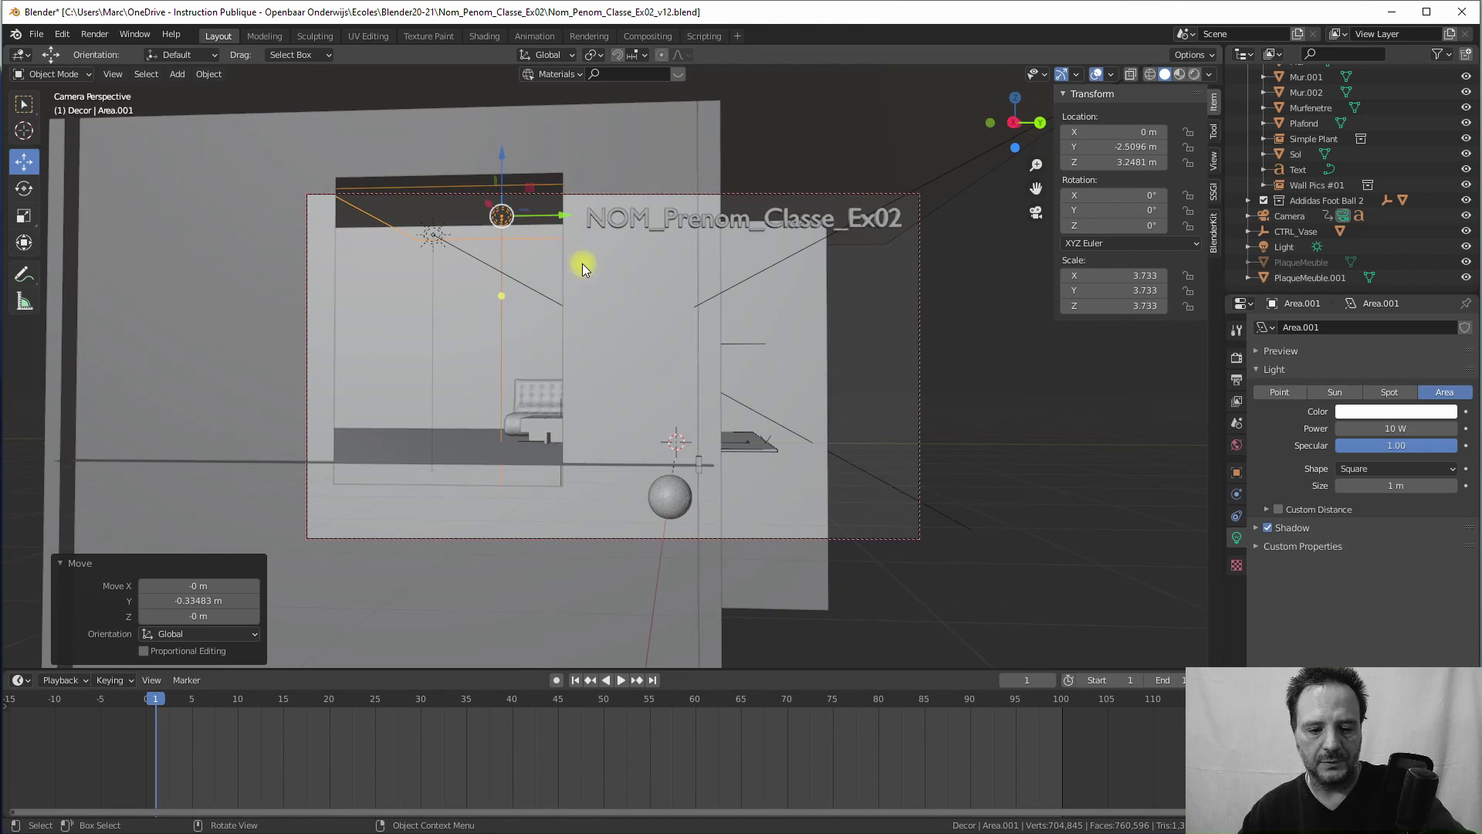
Step: Tilt the ceiling area light by about 7.34° around the global X axis
{"action": "key", "text": "r"}
{"action": "key", "text": "x"}
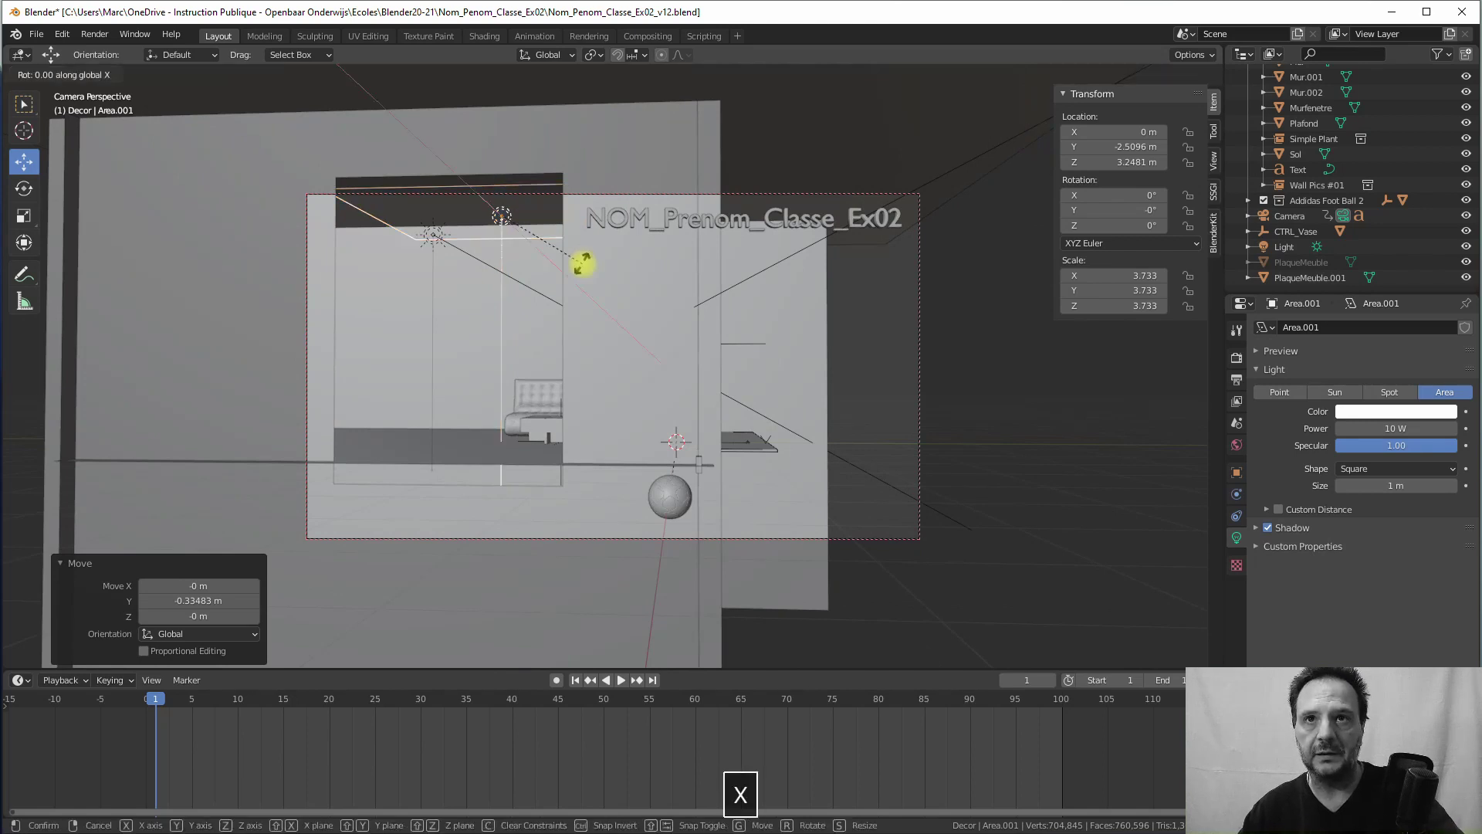
{"action": "left_click", "coordinate": [584, 250]}
{"action": "middle_click_drag", "start_coordinate": [562, 266], "coordinate": [595, 278]}
Step: Give the ceiling area light a warm peach colour of about RGB 1.000, 0.724, 0.541 and a power of 30 W
{"action": "left_click", "coordinate": [1407, 411]}
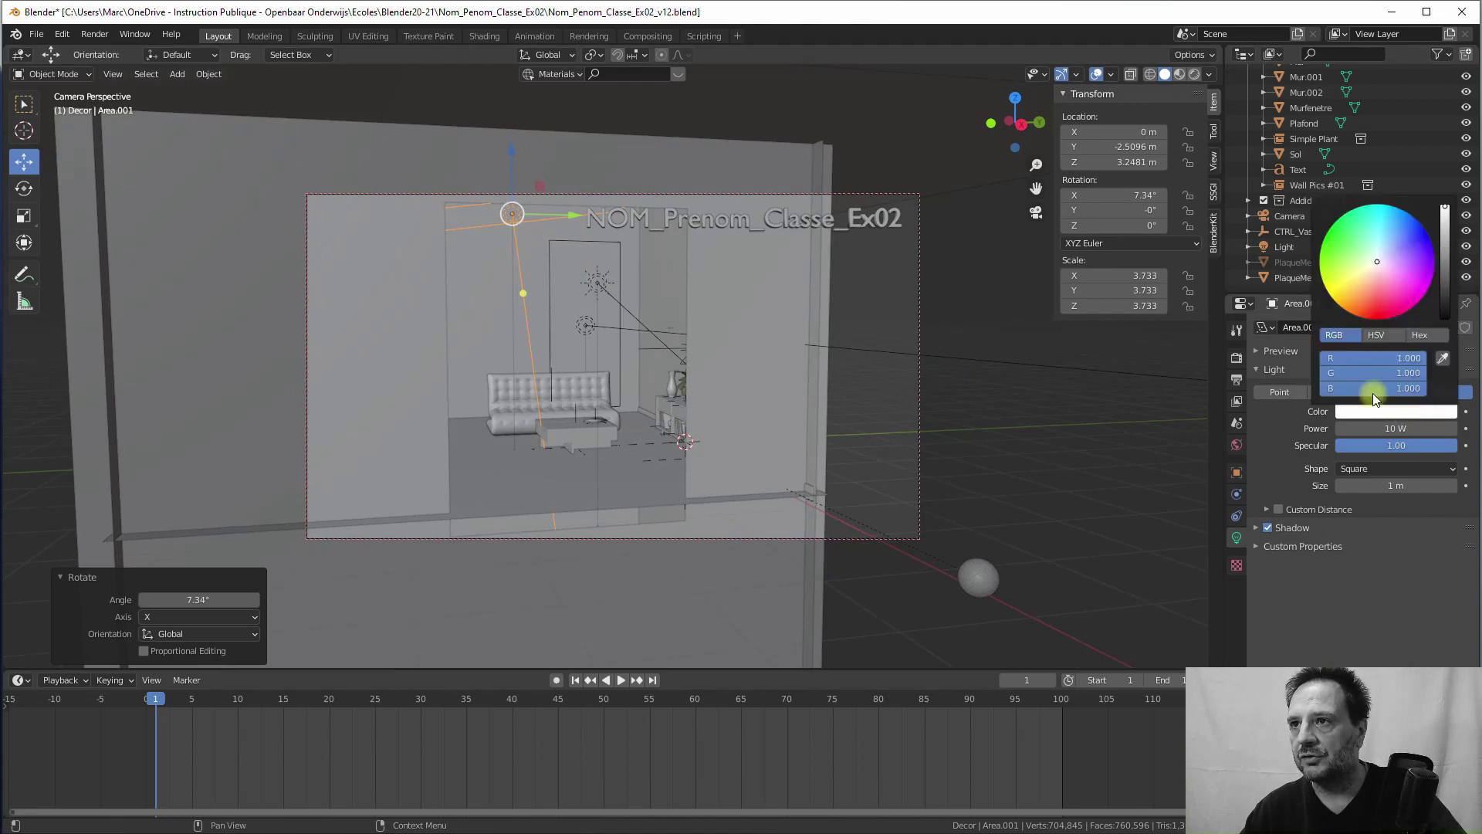
{"action": "left_click_drag", "start_coordinate": [1372, 279], "coordinate": [1371, 274]}
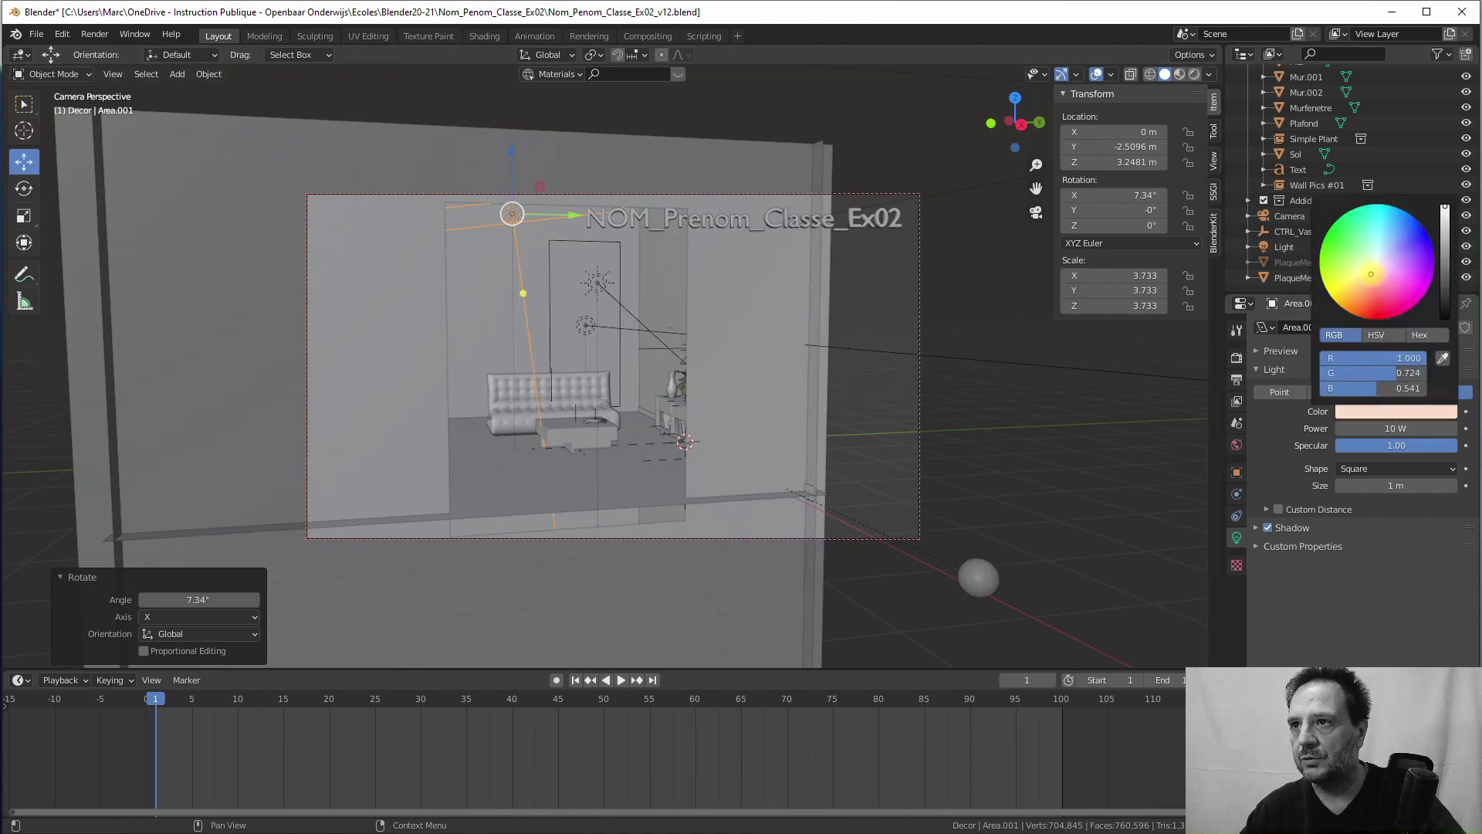
{"action": "left_click", "coordinate": [1395, 429]}
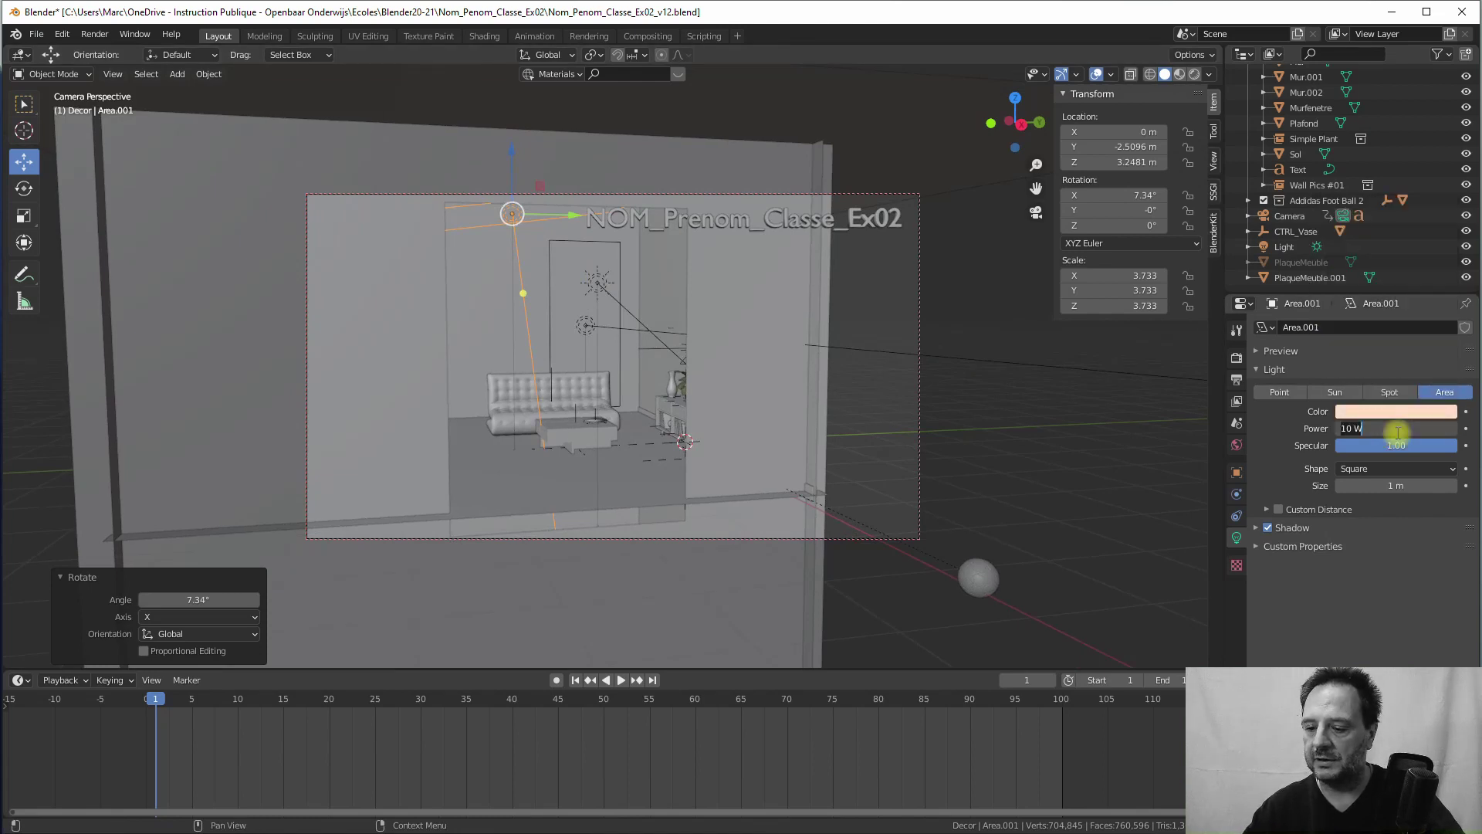
{"action": "type", "text": "30"}
{"action": "key", "text": "Return"}
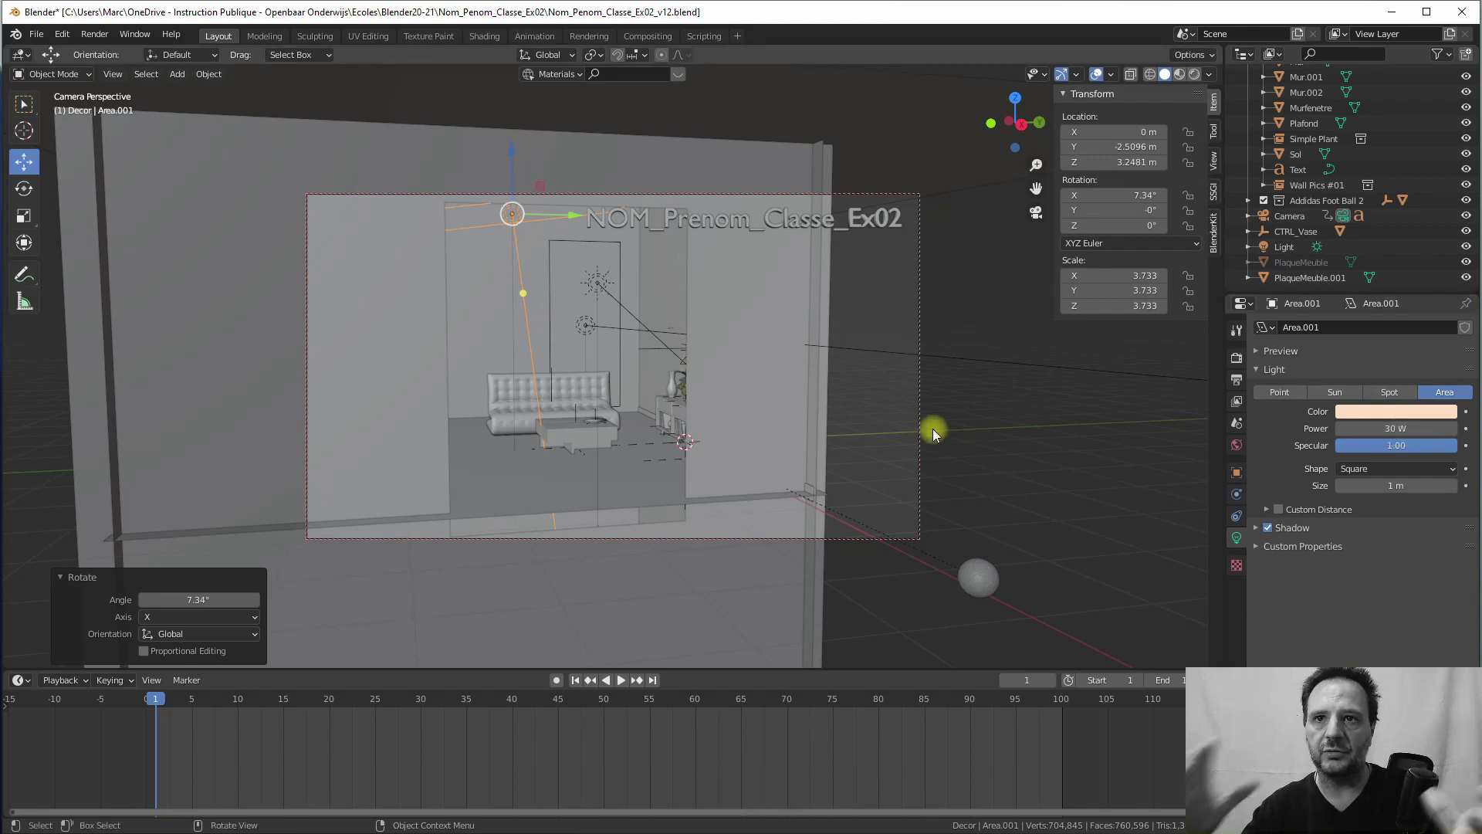
Step: Duplicate the ceiling area light and lower the copy along Z to about 2.48 m
{"action": "middle_click_drag", "start_coordinate": [588, 304], "coordinate": [530, 276]}
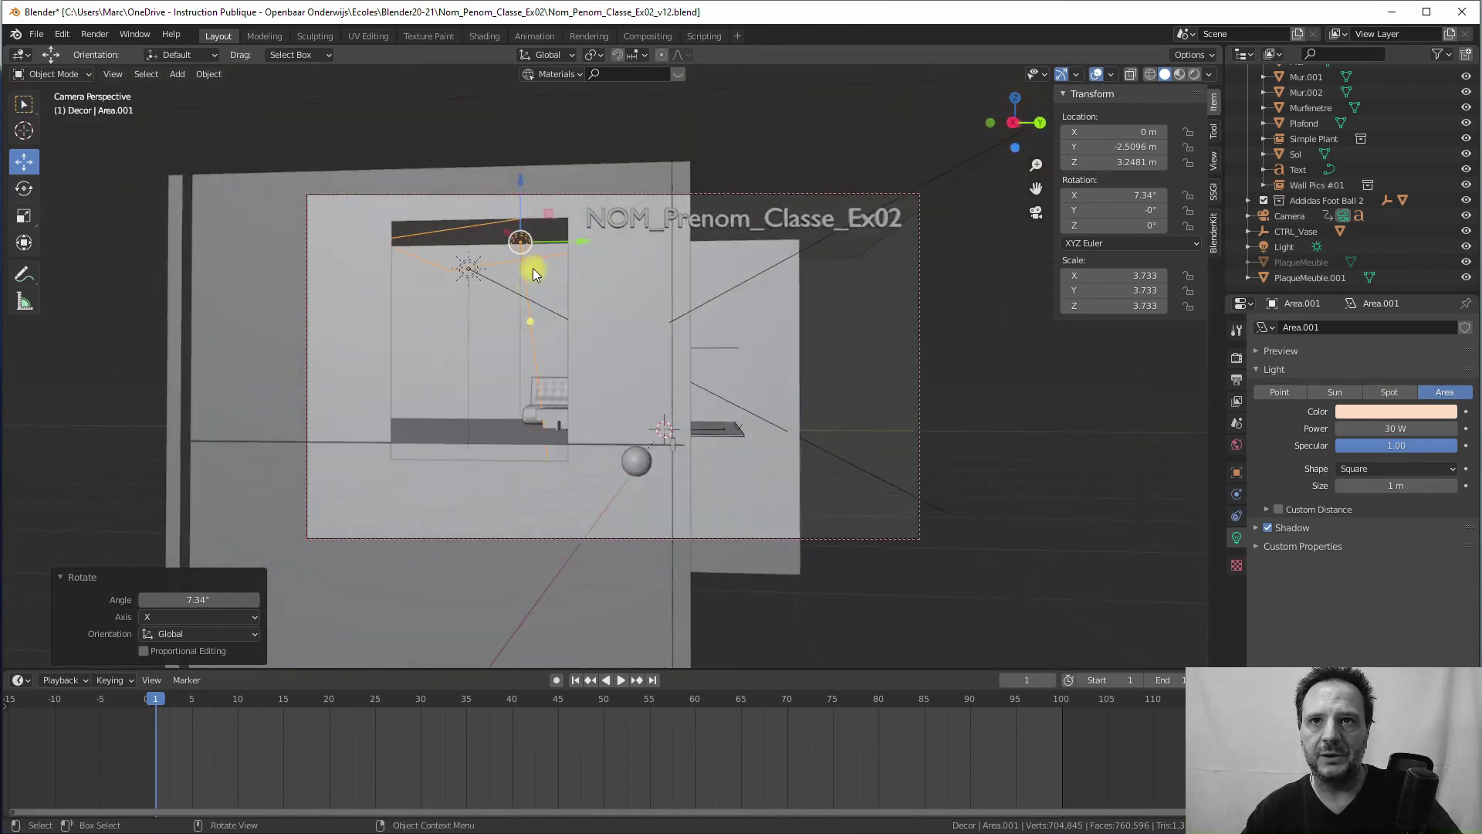
{"action": "middle_click_drag", "start_coordinate": [539, 370], "coordinate": [473, 350]}
{"action": "middle_click_drag", "start_coordinate": [391, 326], "coordinate": [524, 284]}
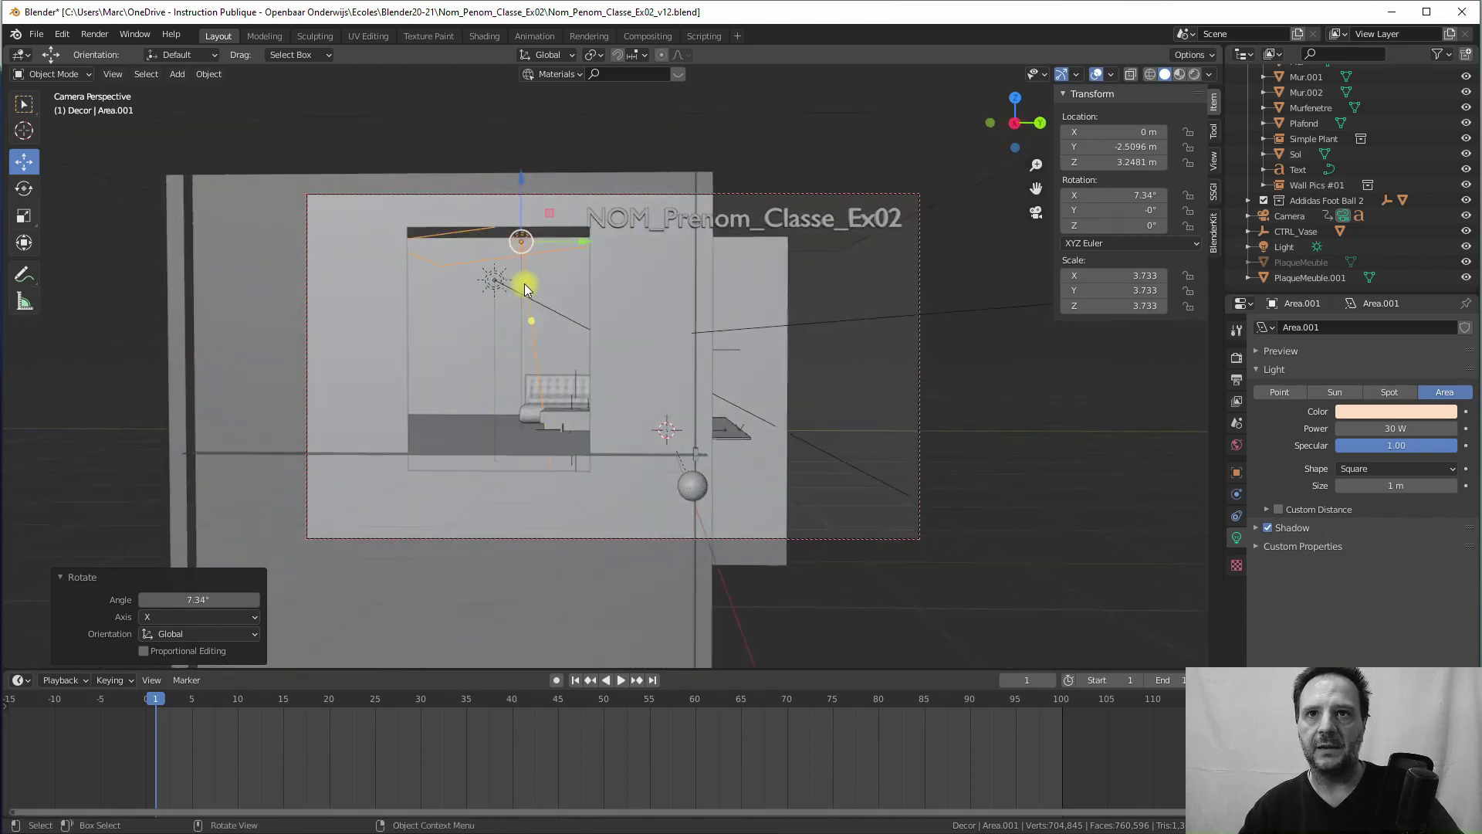
{"action": "key", "text": "shift+d"}
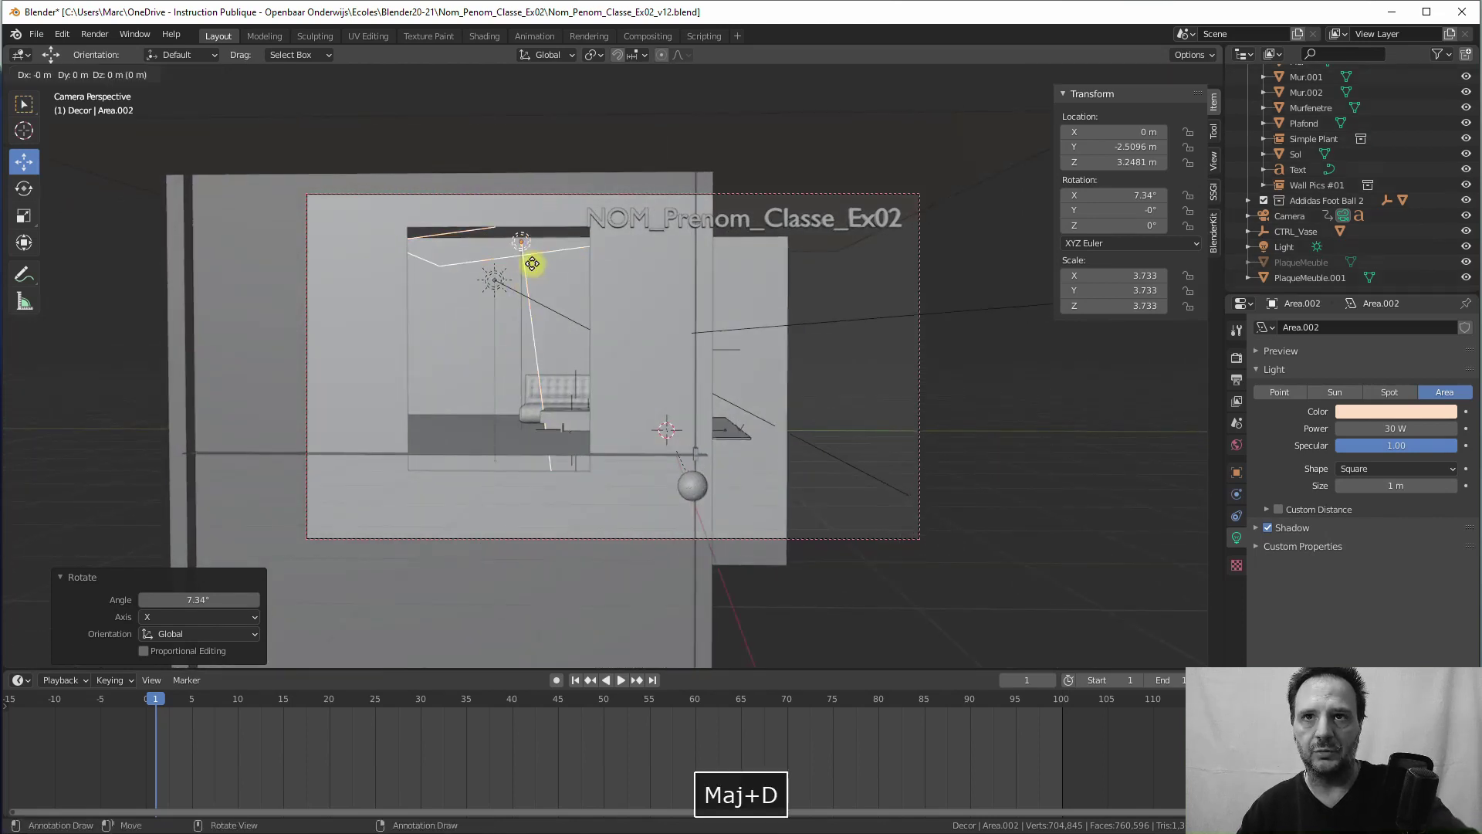
{"action": "right_click", "coordinate": [532, 265]}
{"action": "key", "text": "g"}
{"action": "key", "text": "z"}
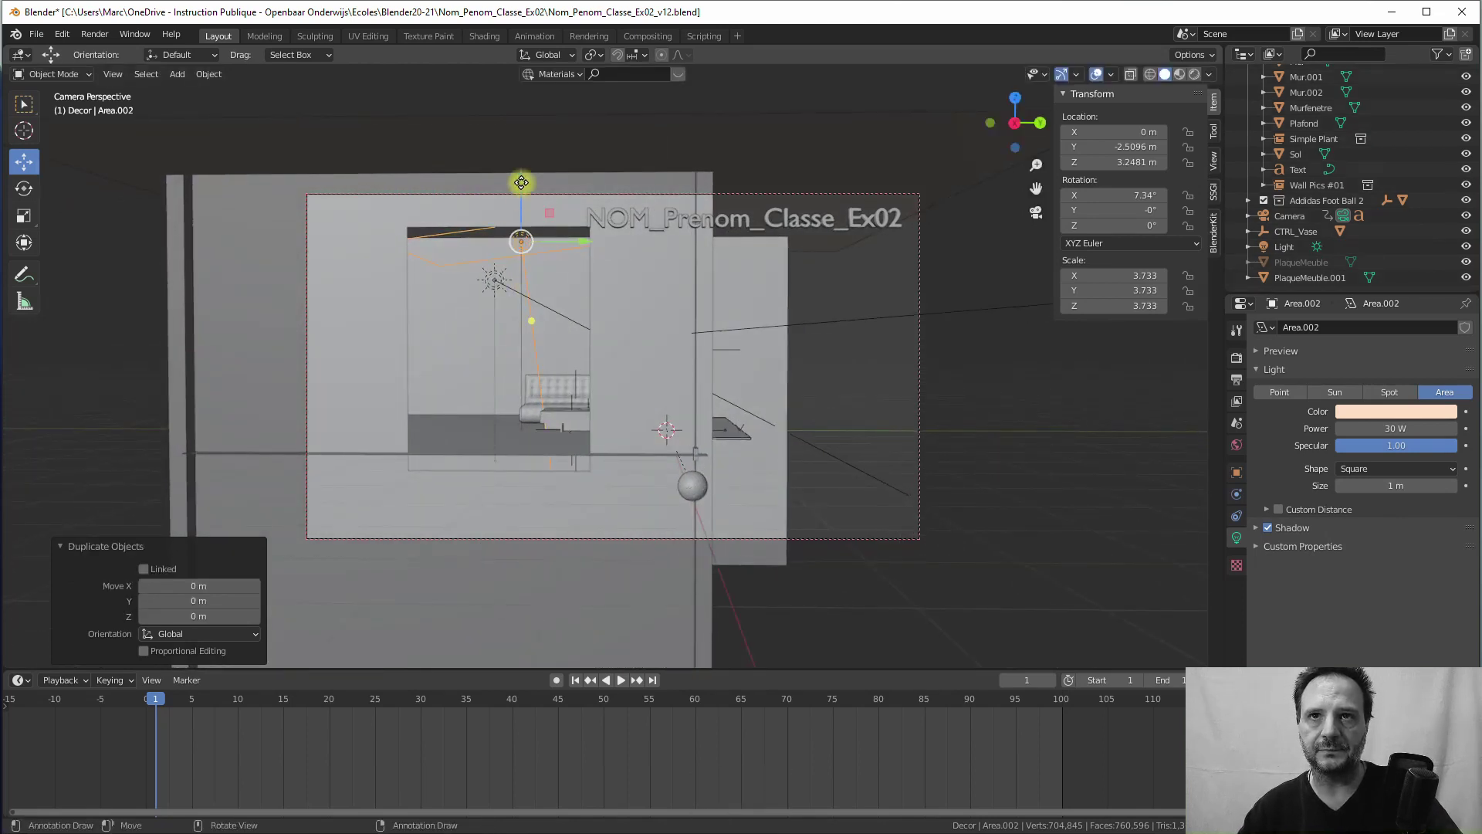
{"action": "left_click", "coordinate": [591, 280]}
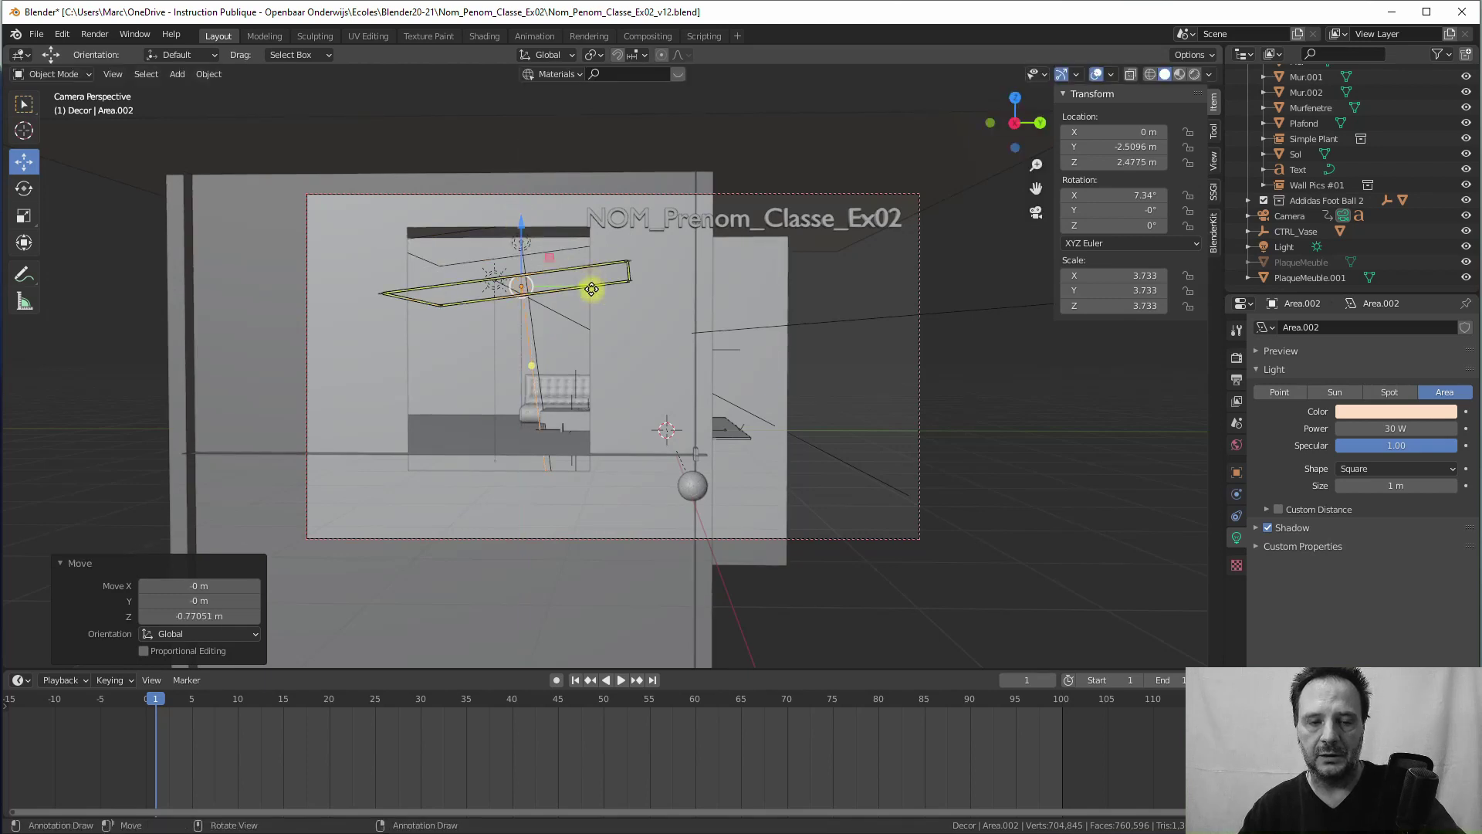
Step: Turn the duplicated area light upright around the X axis, to an X rotation of about 85.9°
{"action": "middle_click_drag", "start_coordinate": [591, 289], "coordinate": [543, 318]}
{"action": "type", "text": "r"}
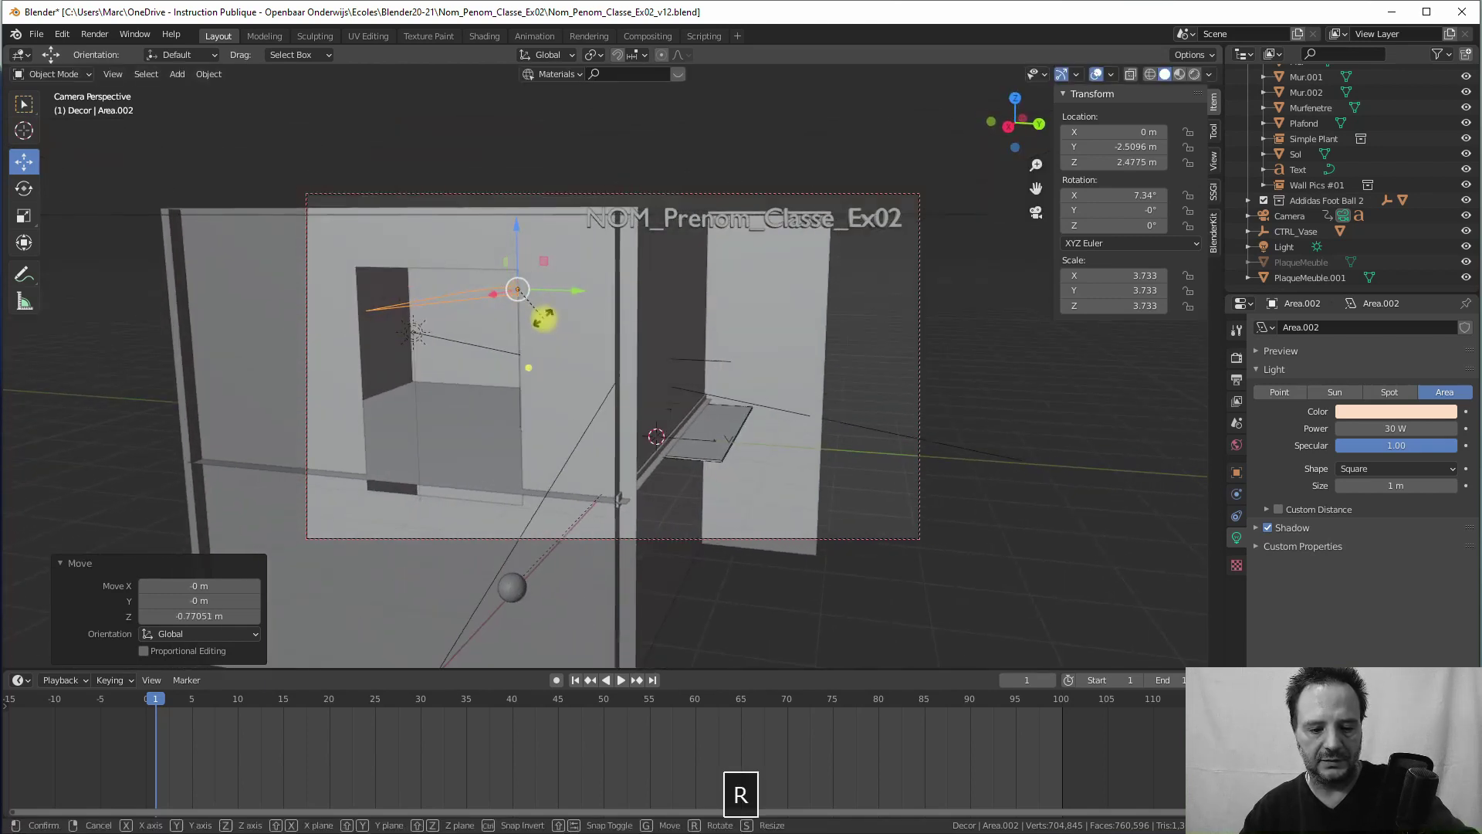
{"action": "type", "text": "x90"}
{"action": "key", "text": "Return"}
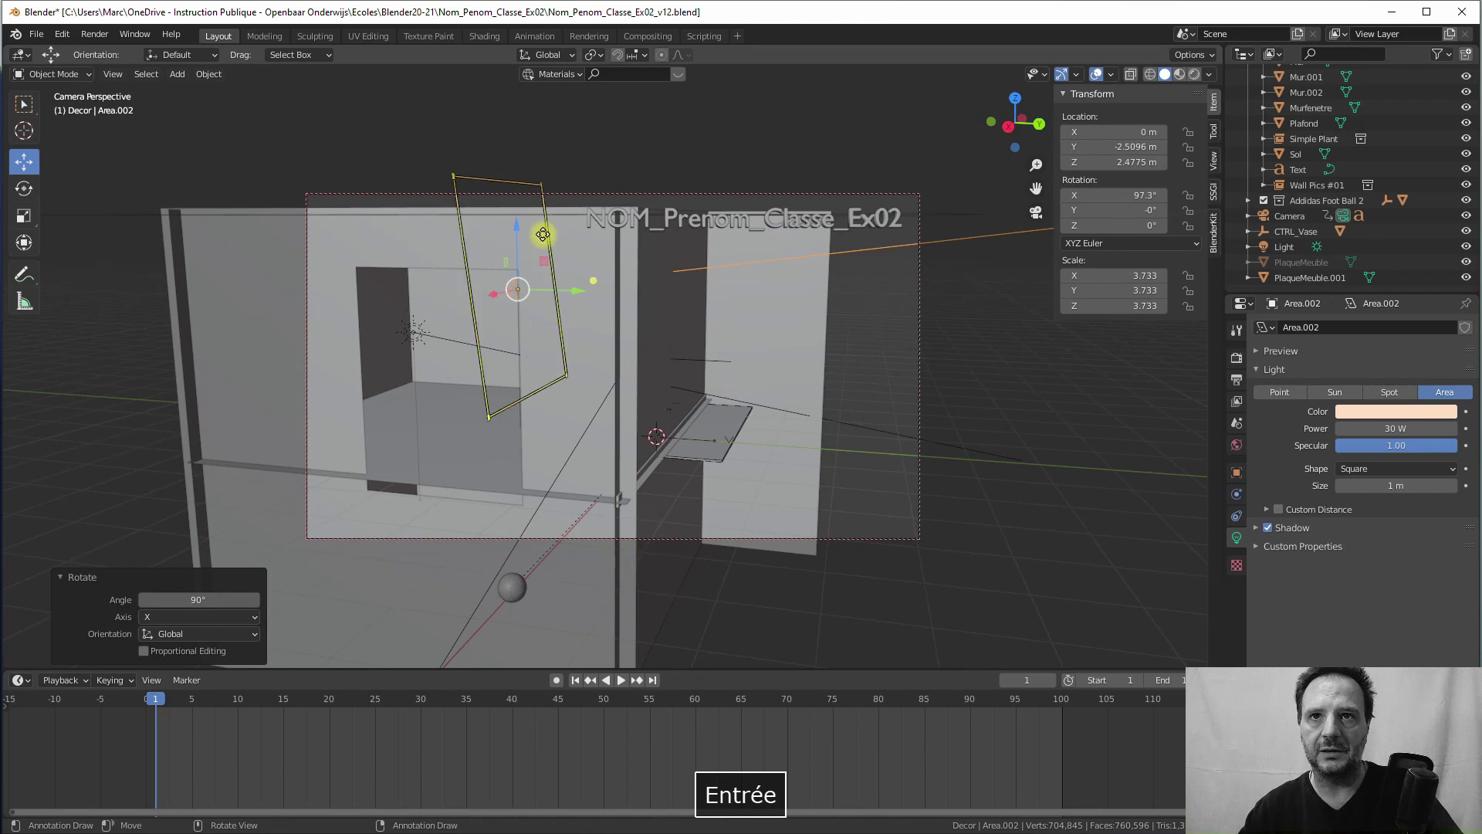
{"action": "key", "text": "r"}
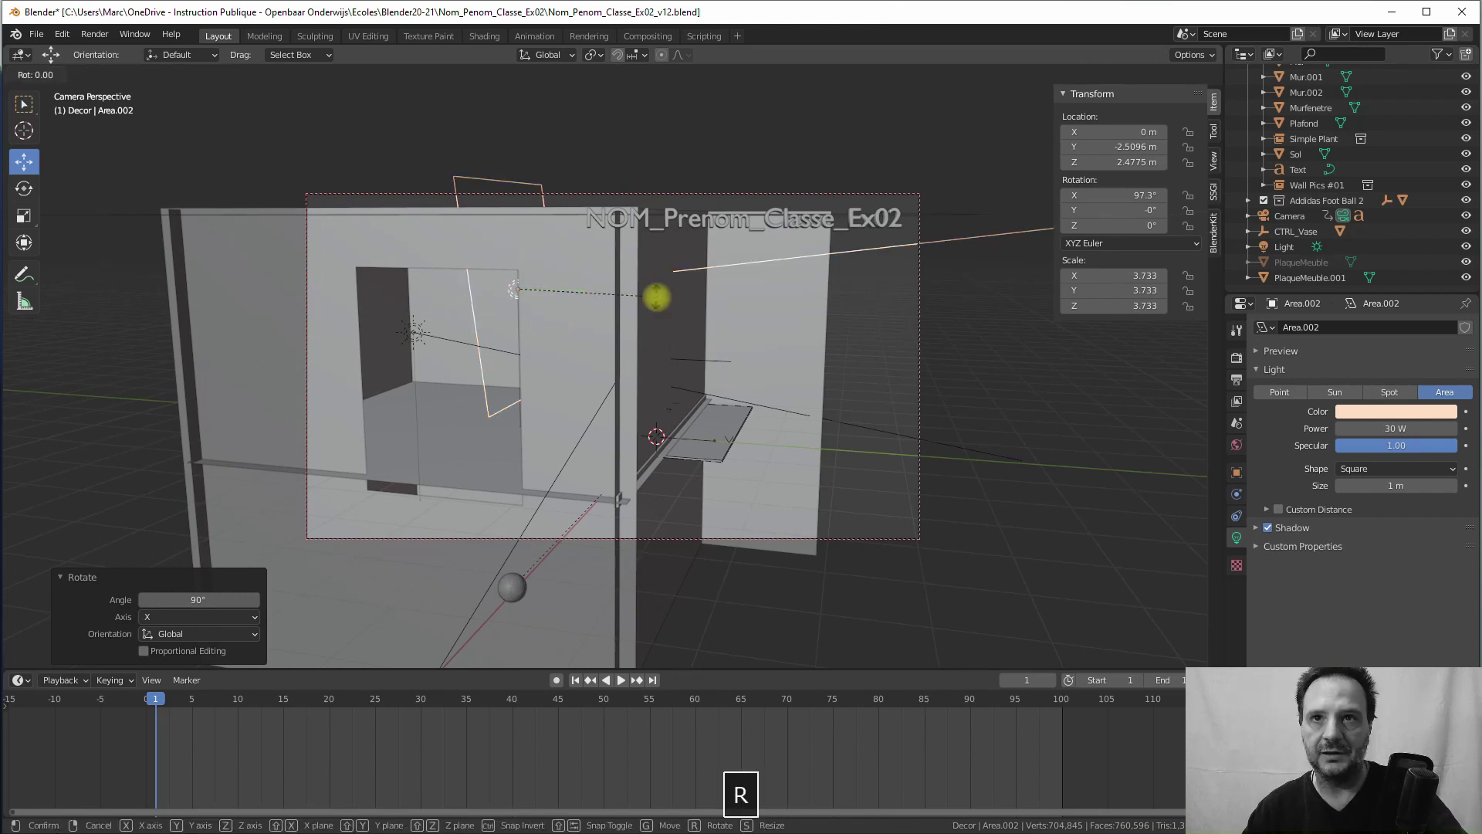
{"action": "key", "text": "x"}
{"action": "left_click", "coordinate": [547, 298]}
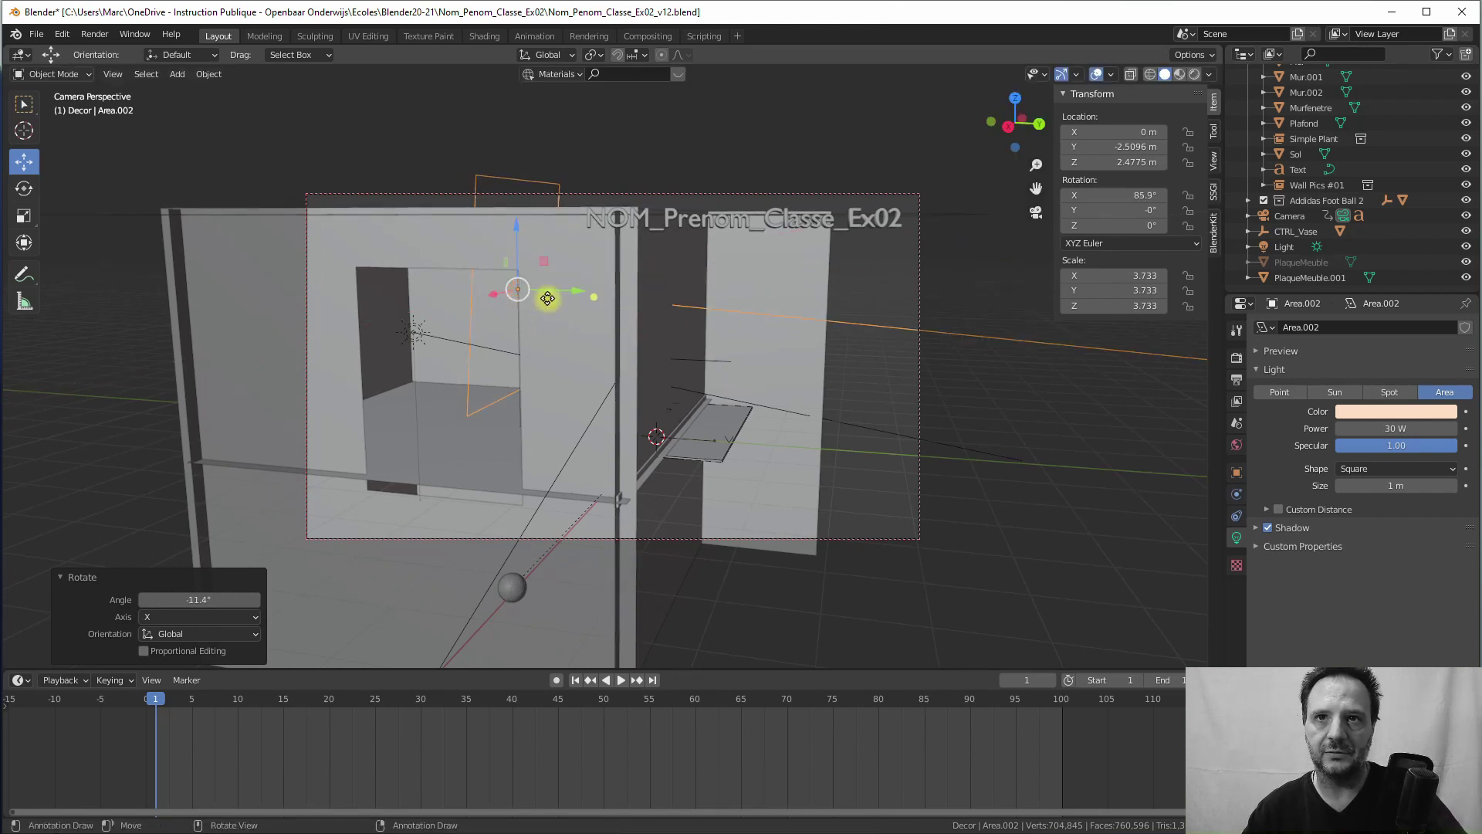
Step: Move the upright area light down to about Z 1.90 m and back along Y to about -4.30 m
{"action": "key", "text": "alt+z"}
{"action": "key", "text": "g"}
{"action": "key", "text": "z"}
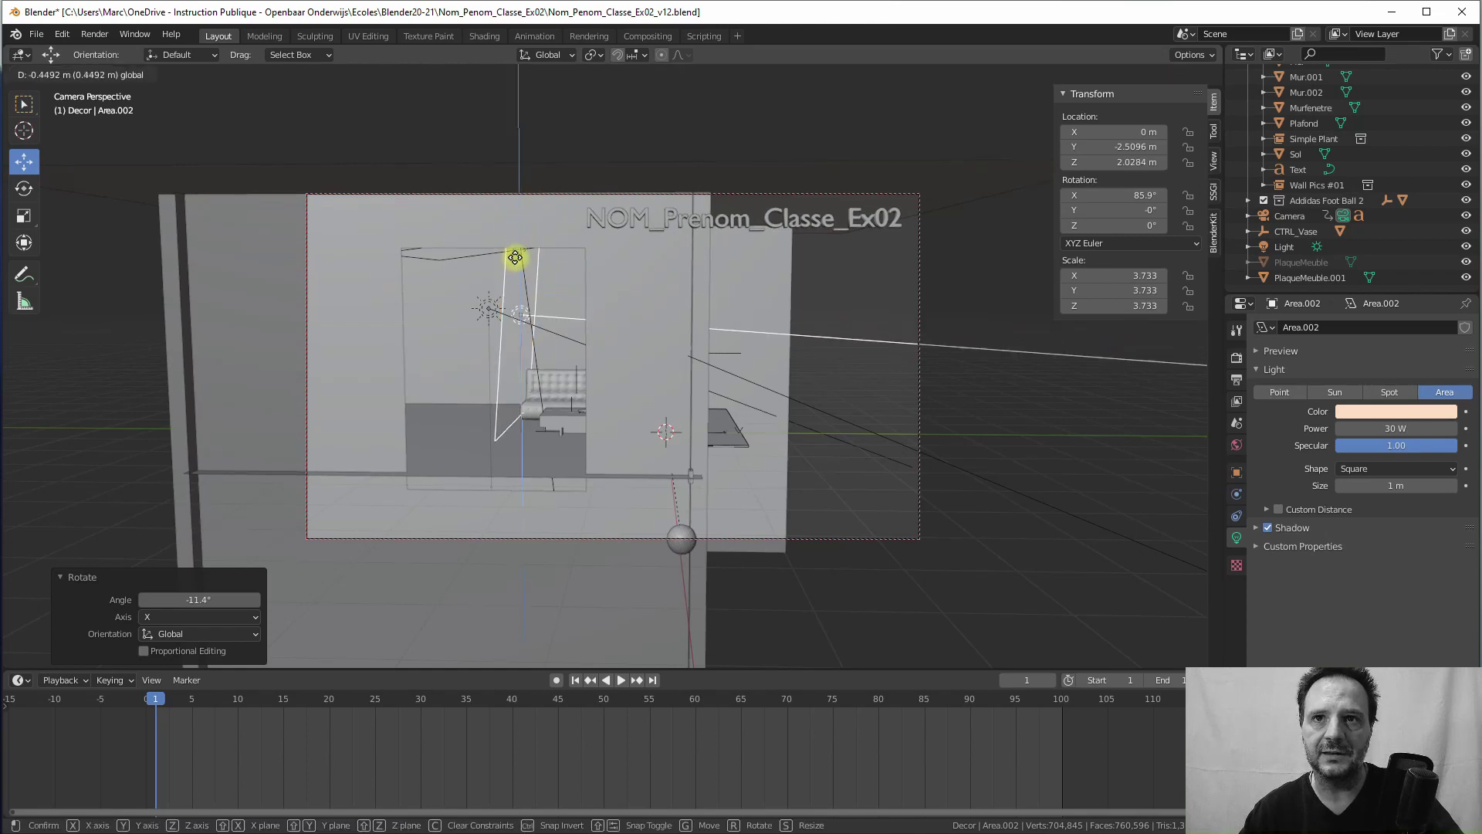
{"action": "left_click", "coordinate": [525, 271]}
{"action": "key", "text": "g"}
{"action": "key", "text": "y"}
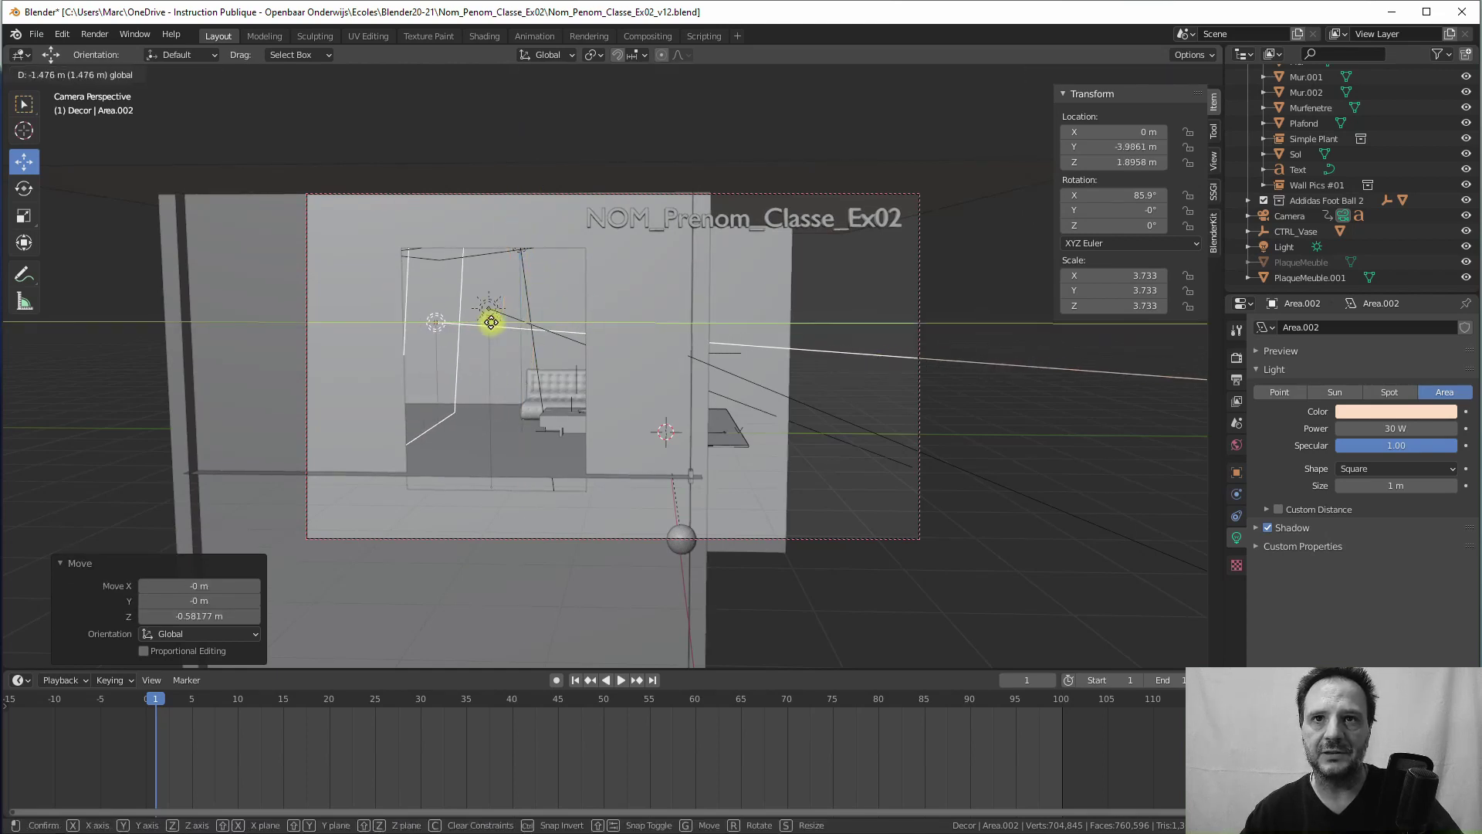
{"action": "left_click", "coordinate": [482, 320]}
{"action": "middle_click_drag", "start_coordinate": [483, 319], "coordinate": [511, 293]}
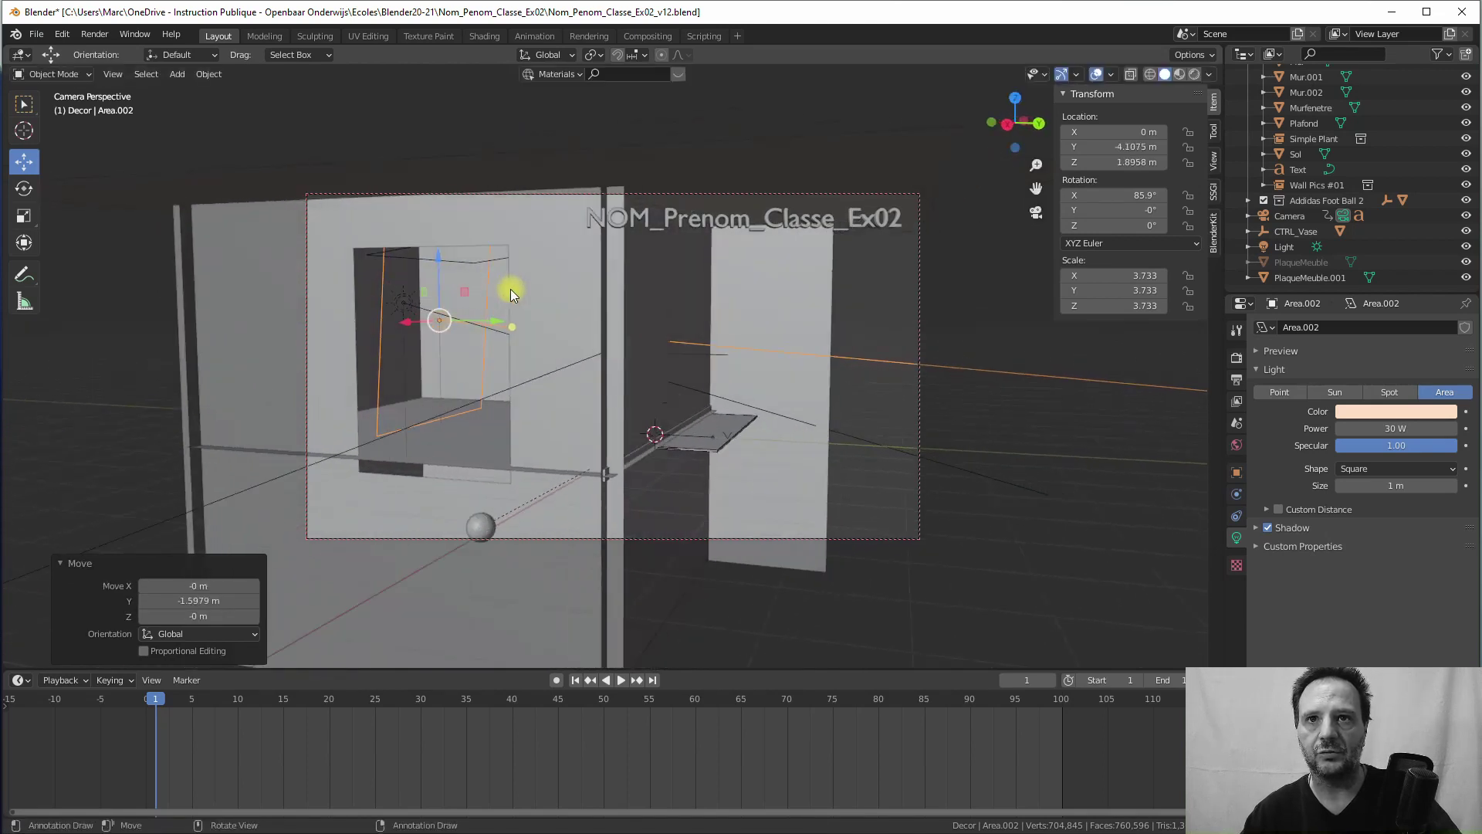
{"action": "key", "text": "g"}
{"action": "key", "text": "y"}
{"action": "left_click", "coordinate": [480, 321]}
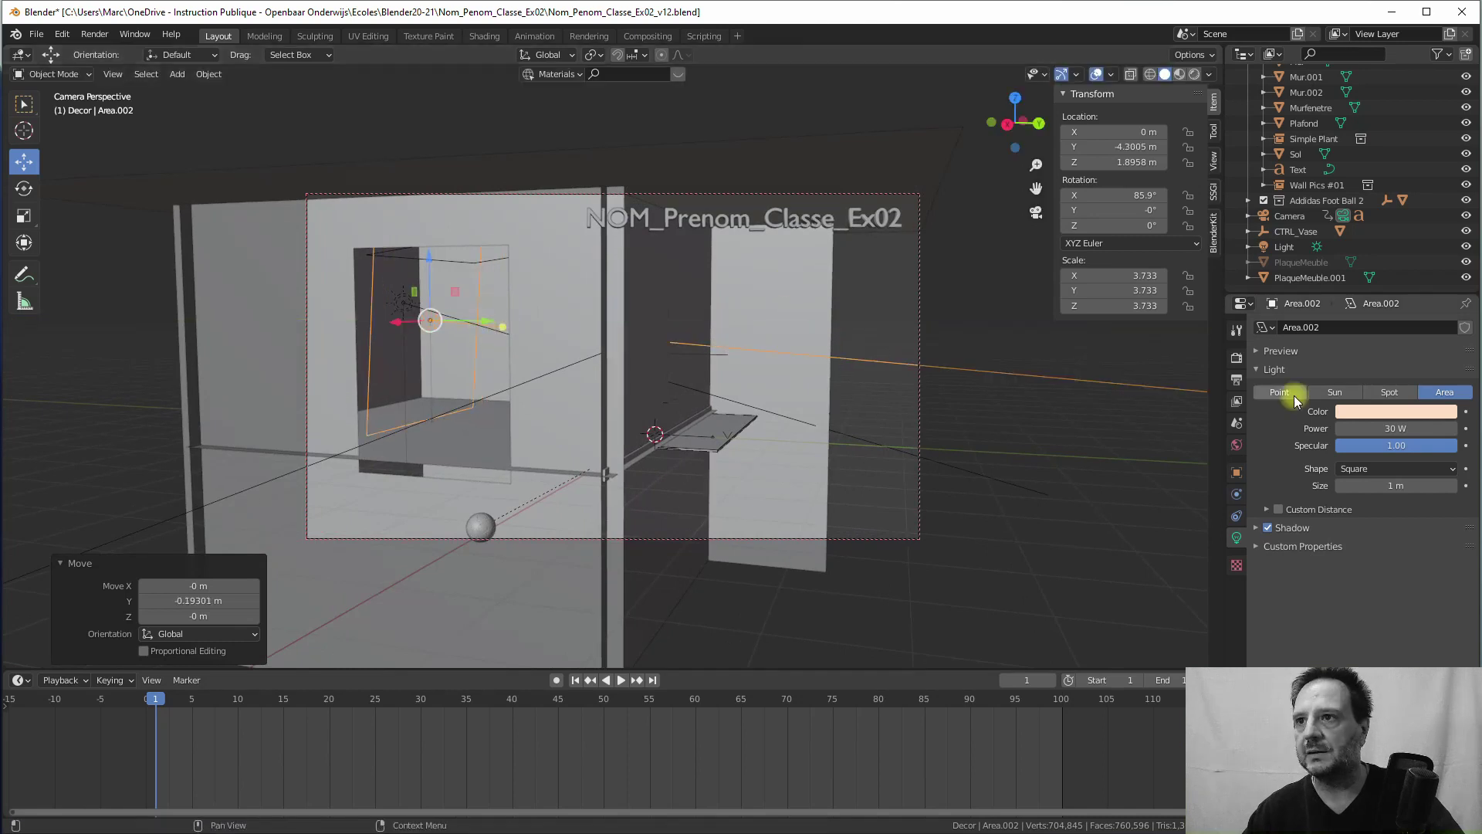
Step: Set the power of the upright area light to 40 W
{"action": "left_click", "coordinate": [1353, 428]}
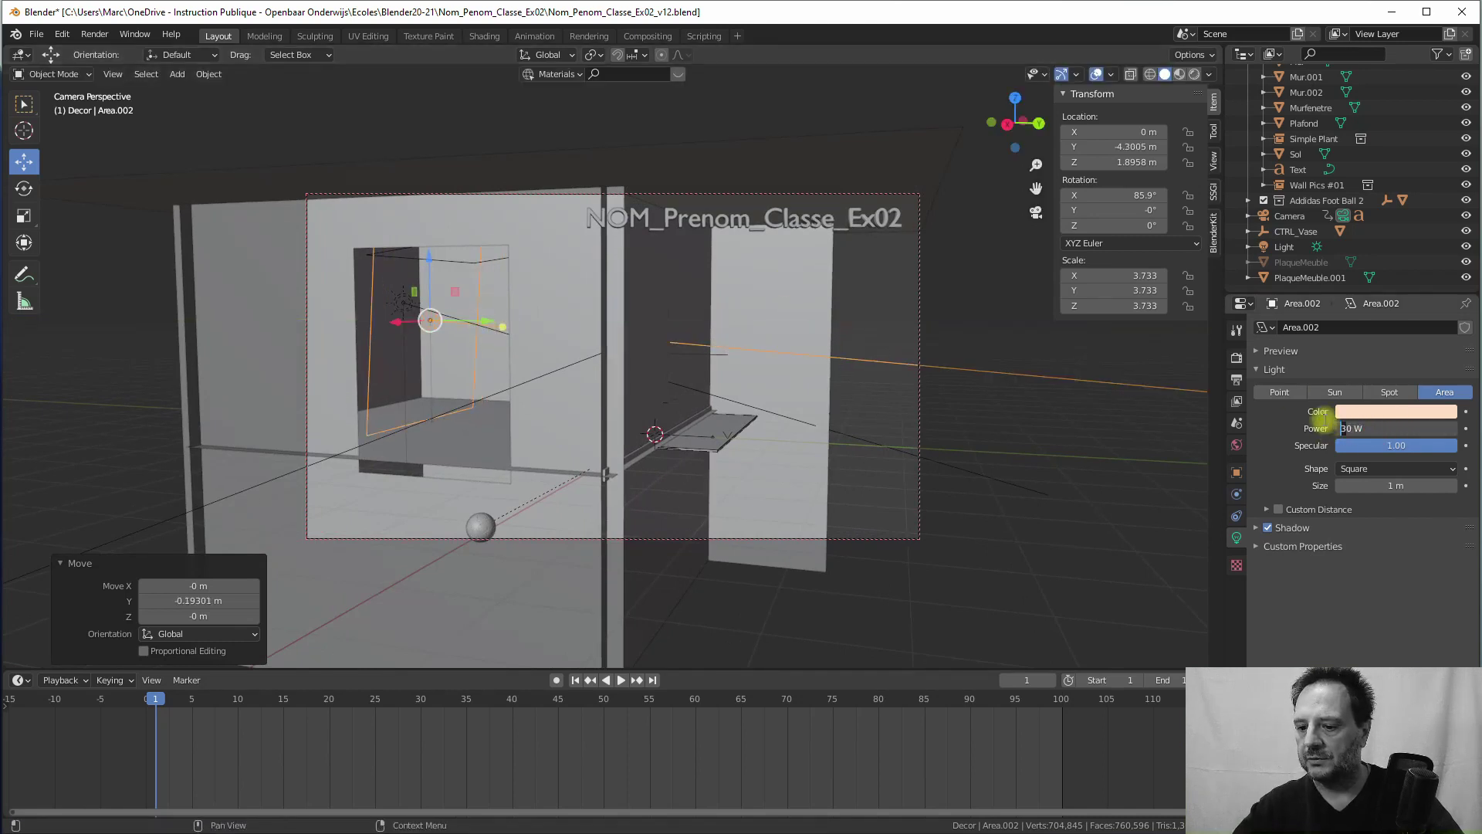
{"action": "type", "text": "40"}
{"action": "key", "text": "Return"}
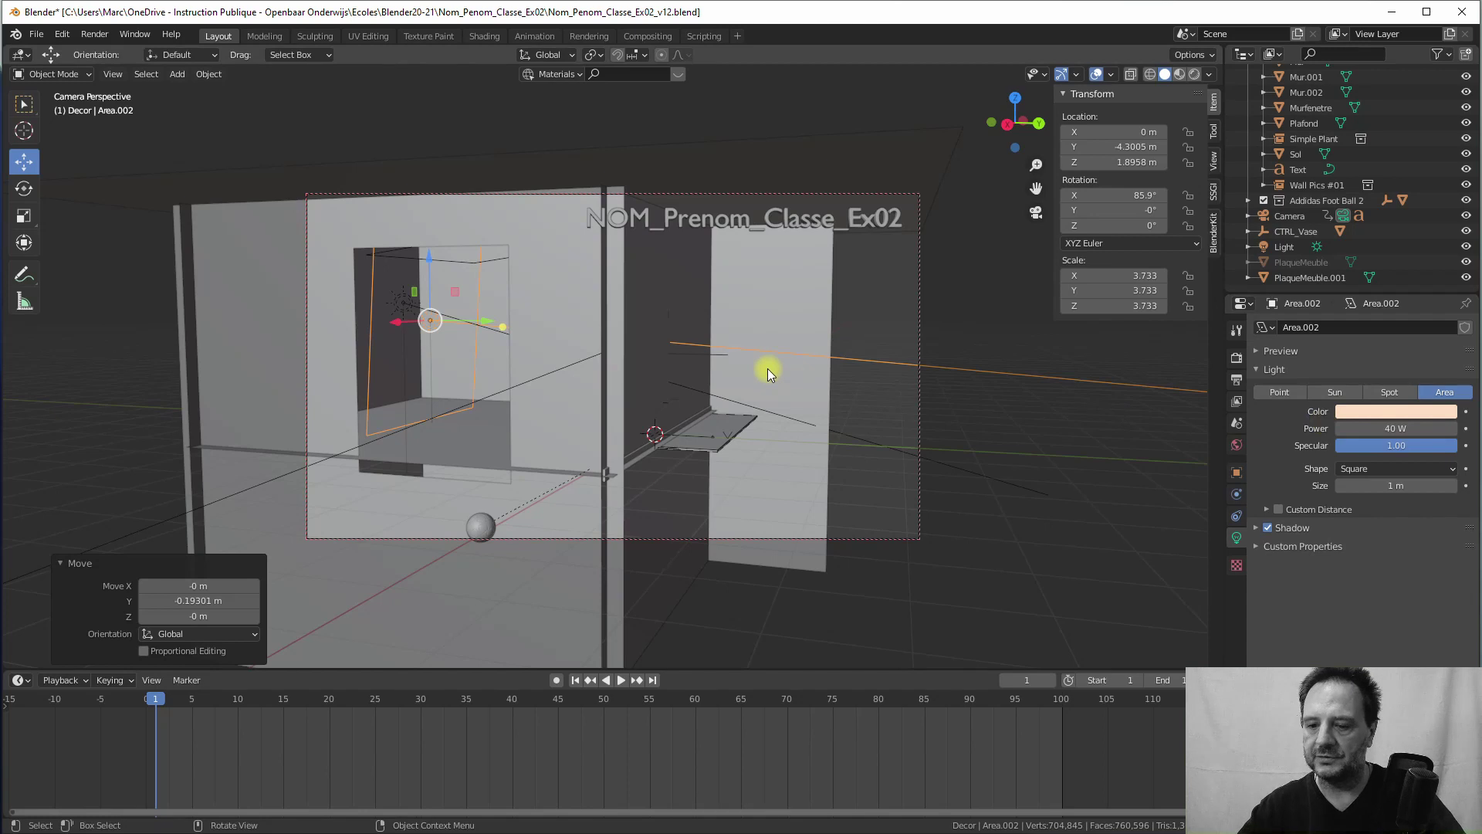
Step: Return to the scene camera's view at frame 1 and check the lighting in a rendered preview
{"action": "key", "text": "KP_0"}
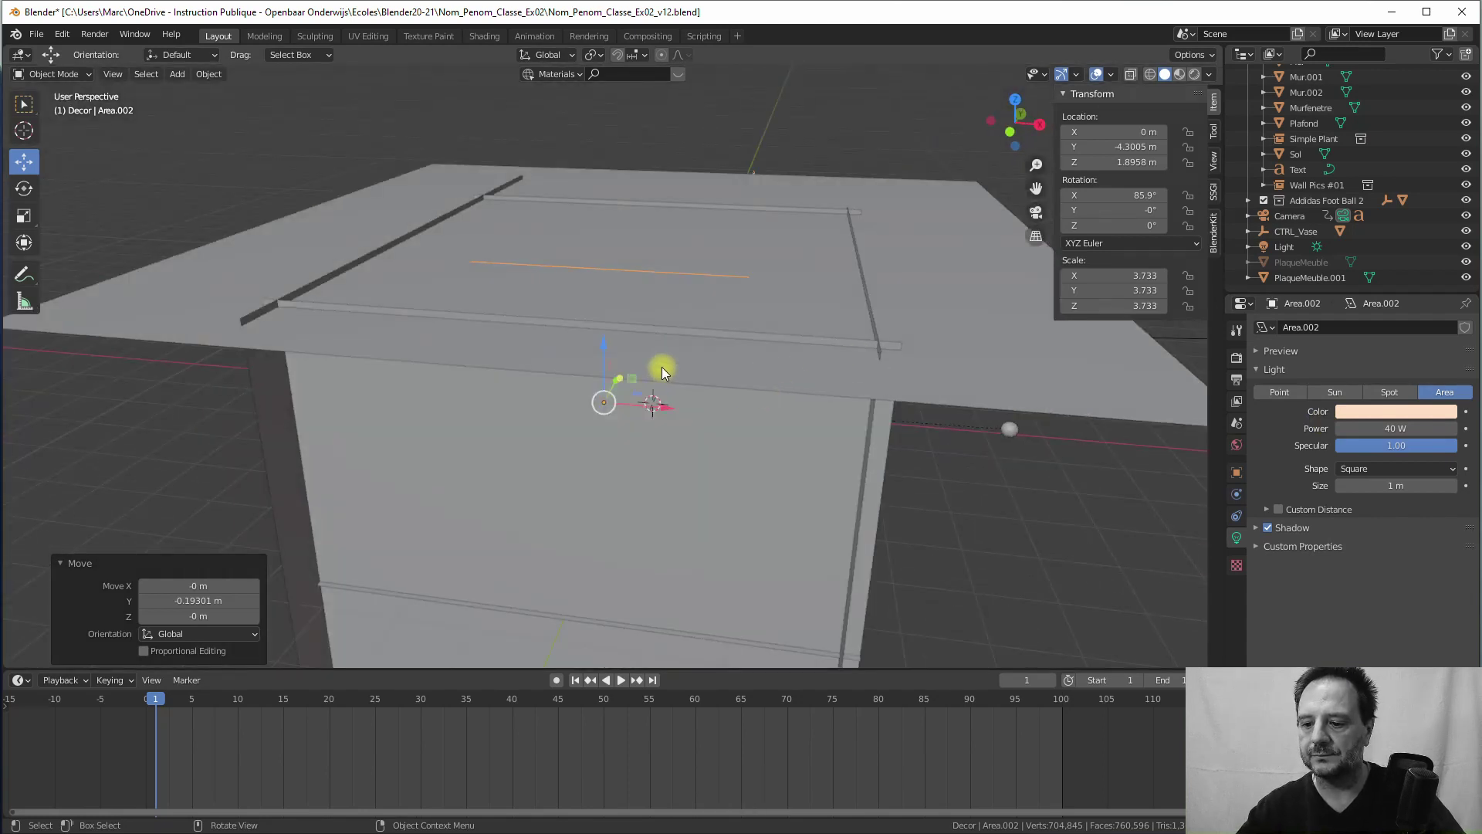
{"action": "key", "text": "KP_0"}
{"action": "middle_click_drag", "start_coordinate": [556, 354], "coordinate": [615, 350]}
{"action": "mouse_move", "coordinate": [146, 698]}
{"action": "left_mouse_down"}
{"action": "mouse_move", "coordinate": [297, 707]}
{"action": "mouse_move", "coordinate": [151, 702]}
{"action": "left_mouse_up"}
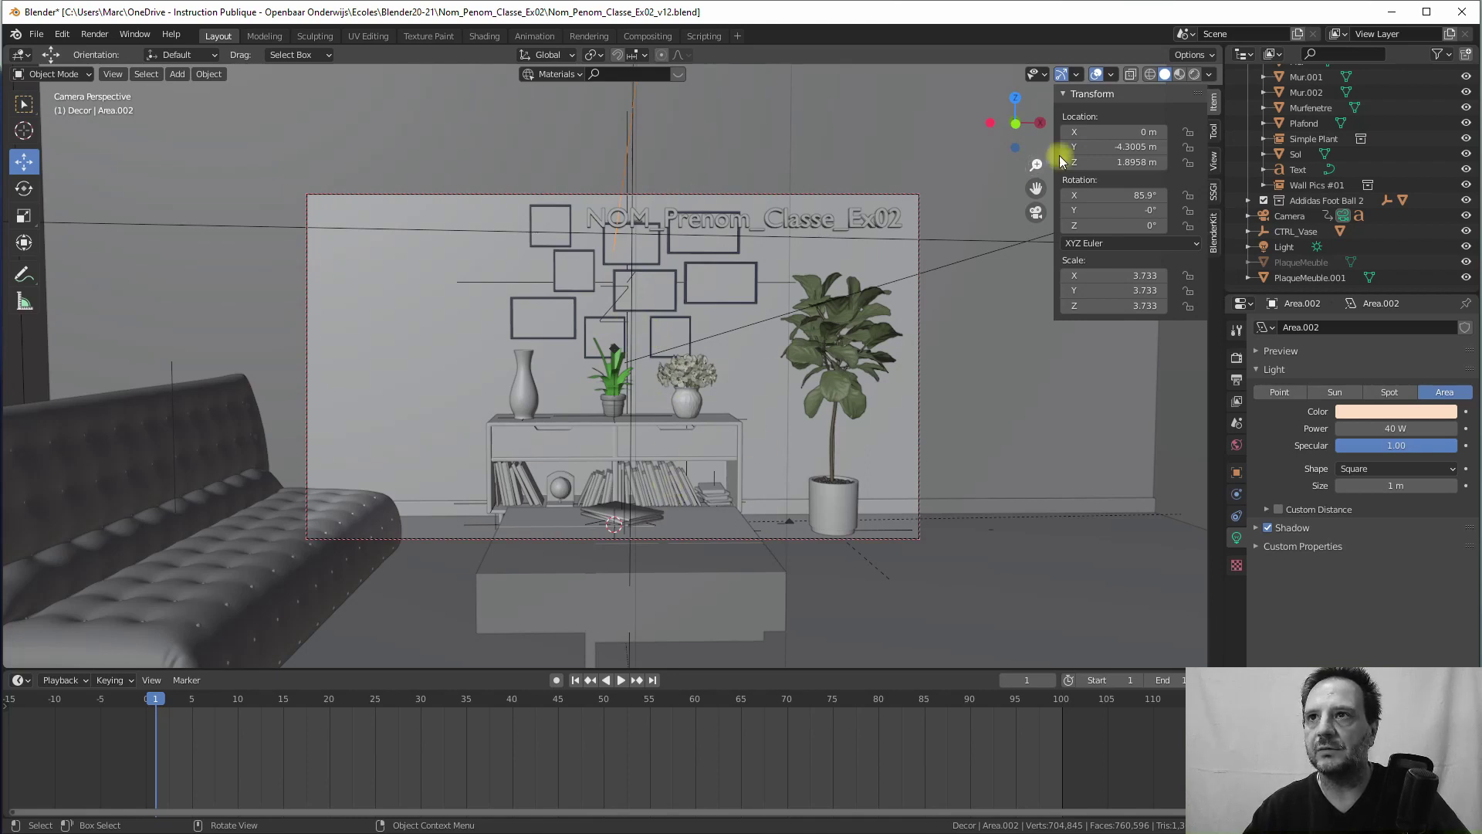
{"action": "left_click", "coordinate": [1194, 75]}
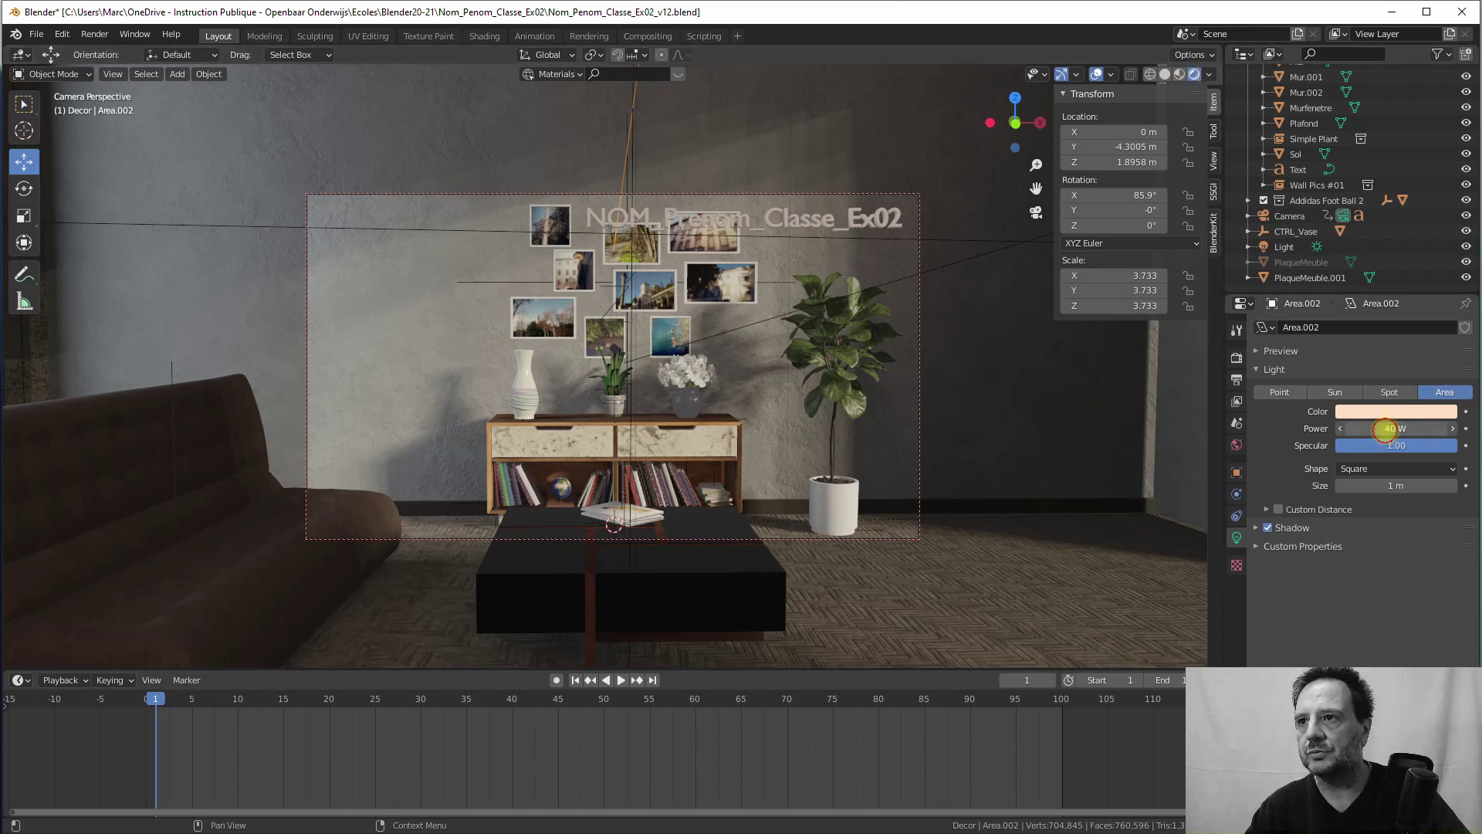
Step: Increase the upright area light's power to 60 W
{"action": "left_click", "coordinate": [1350, 429]}
{"action": "type", "text": "60"}
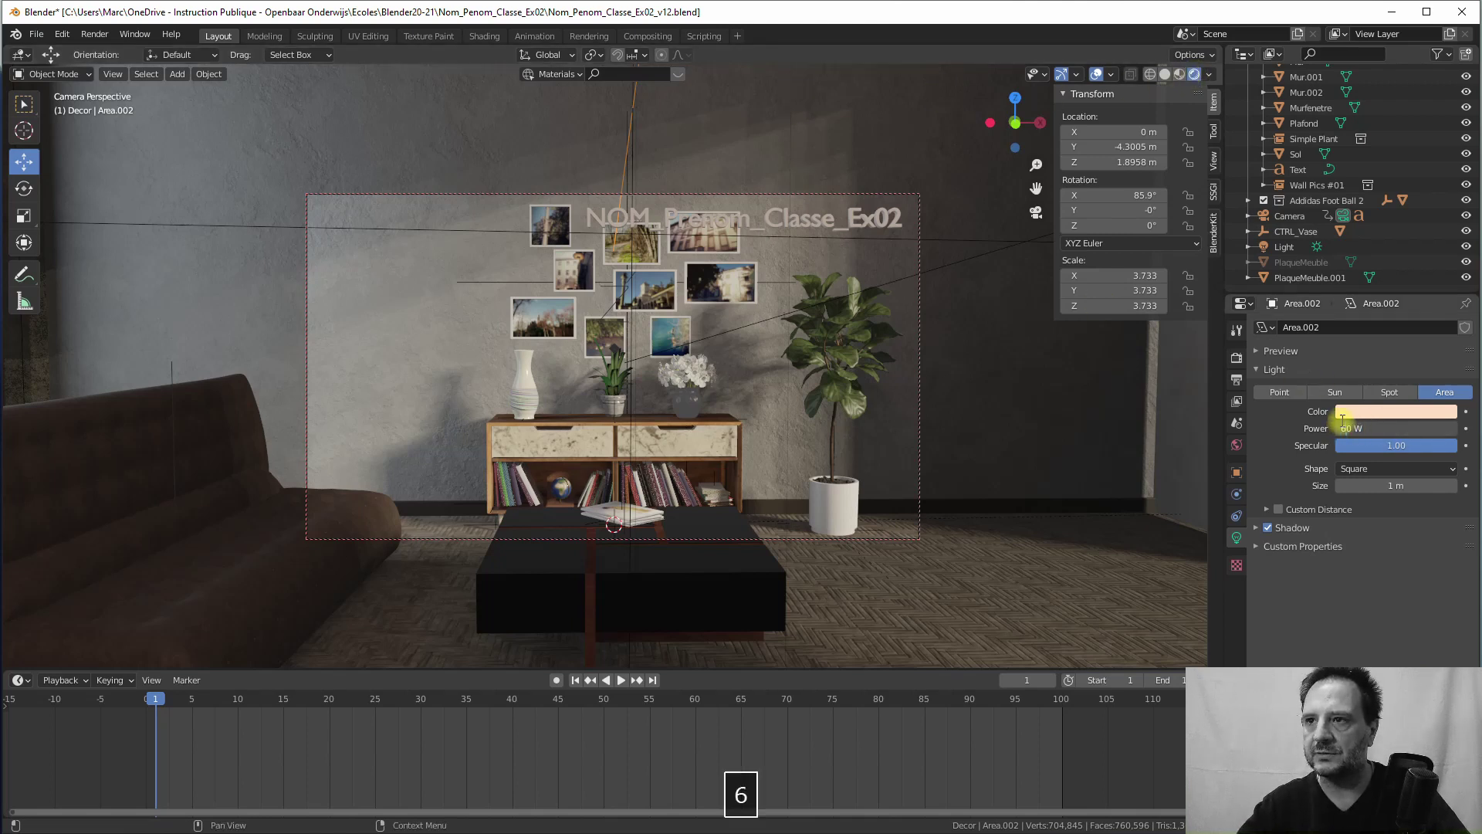
{"action": "key", "text": "Return"}
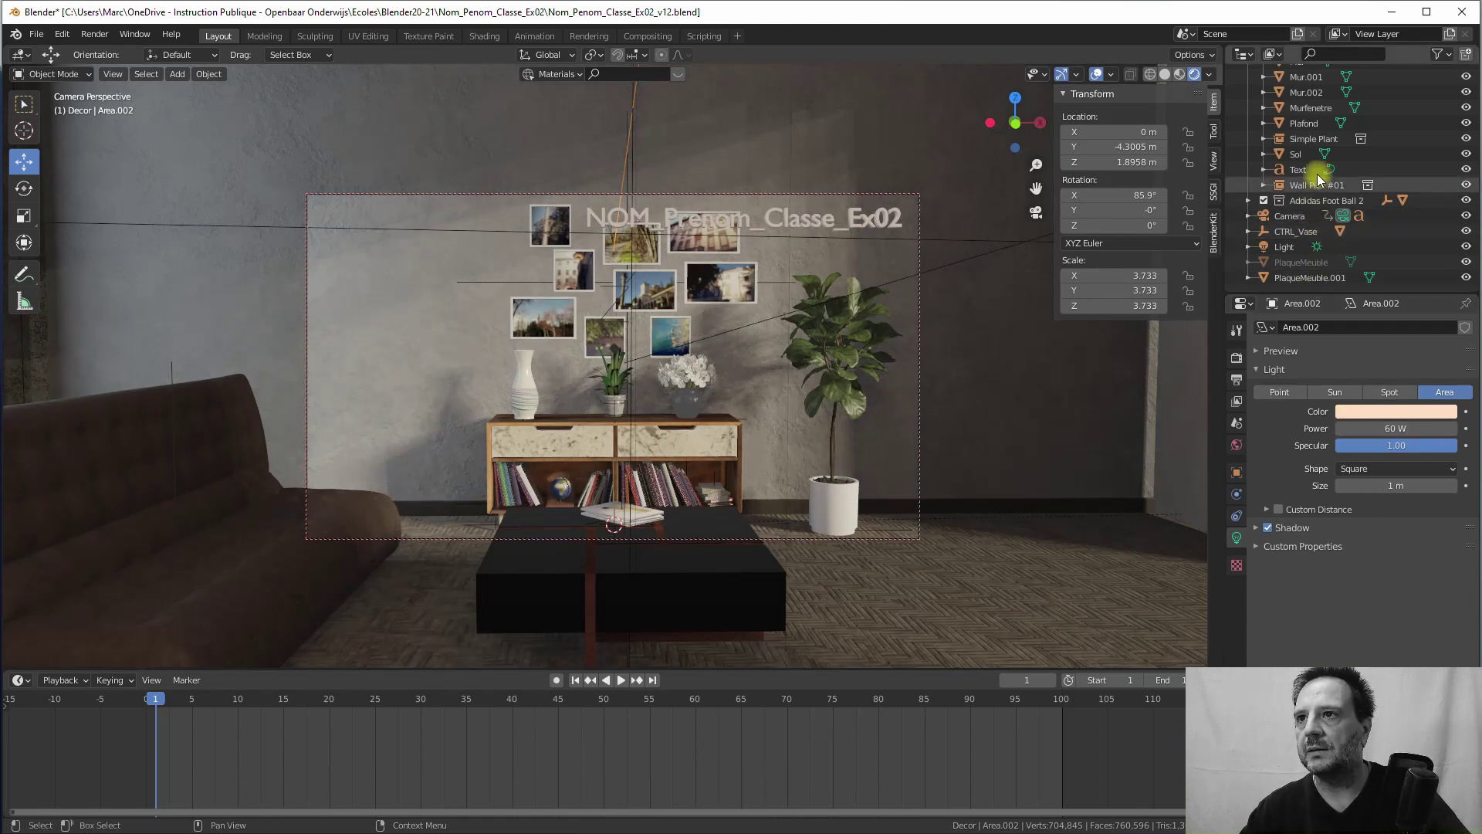
Step: Move the lights Area, Area.001 and Area.002 out of the Decor collection into the Scene Collection, and collapse Decor
{"action": "scroll", "coordinate": [1310, 264], "scroll_direction": "up", "scroll_amount": 10}
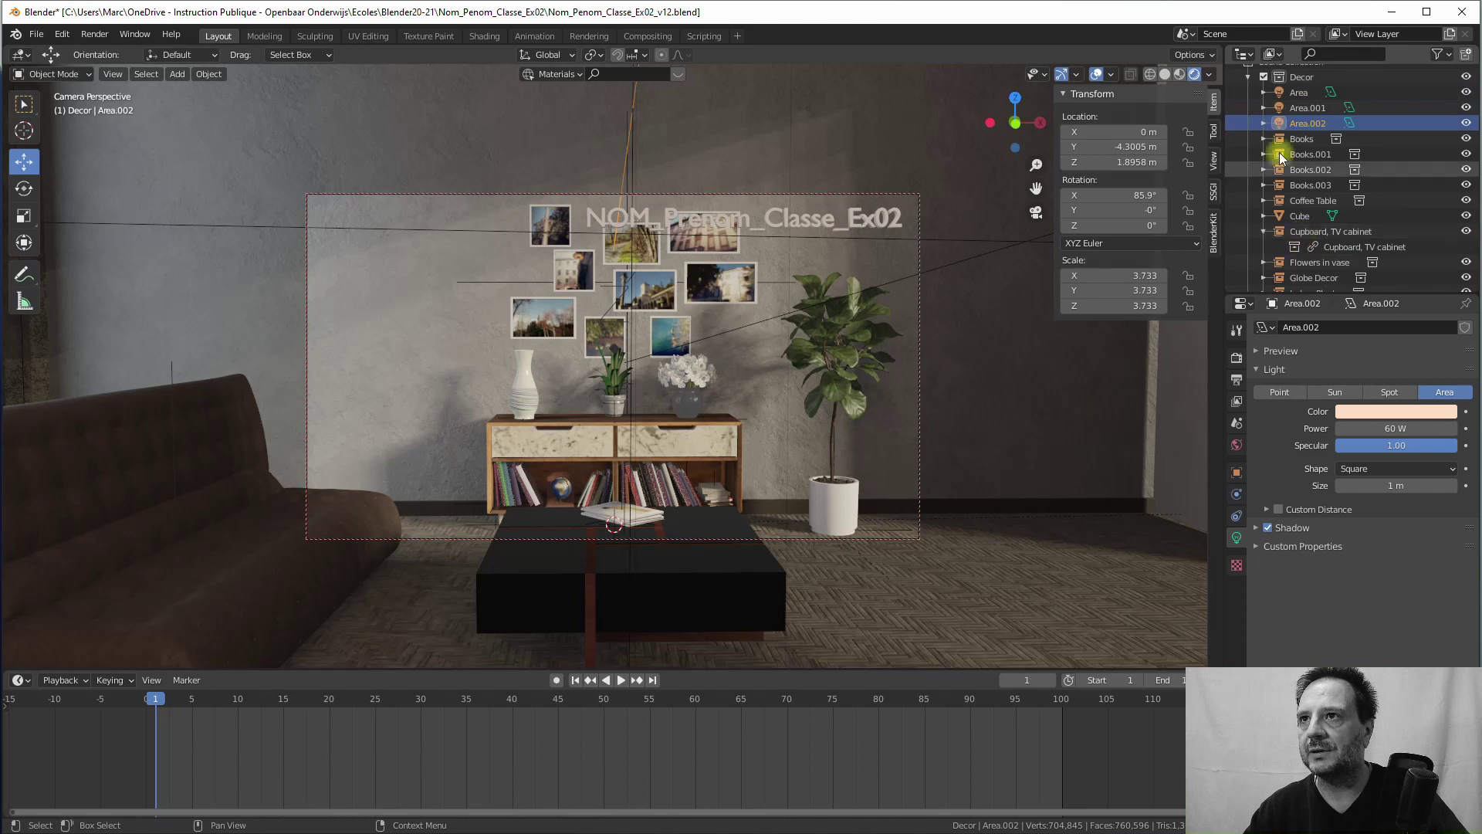
{"action": "left_click", "coordinate": [1300, 94]}
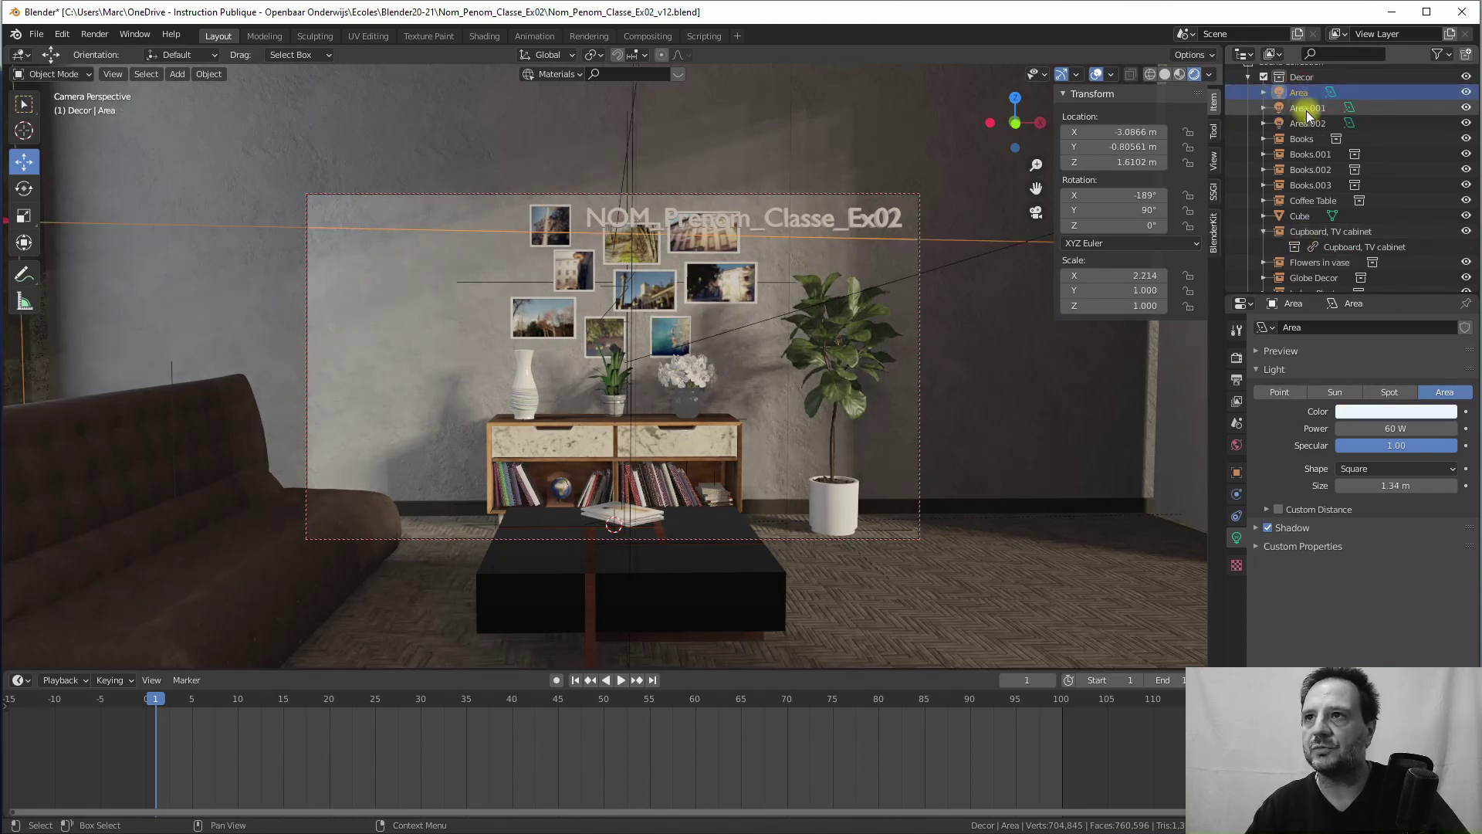
{"action": "left_click", "coordinate": [1307, 108], "text": "shift"}
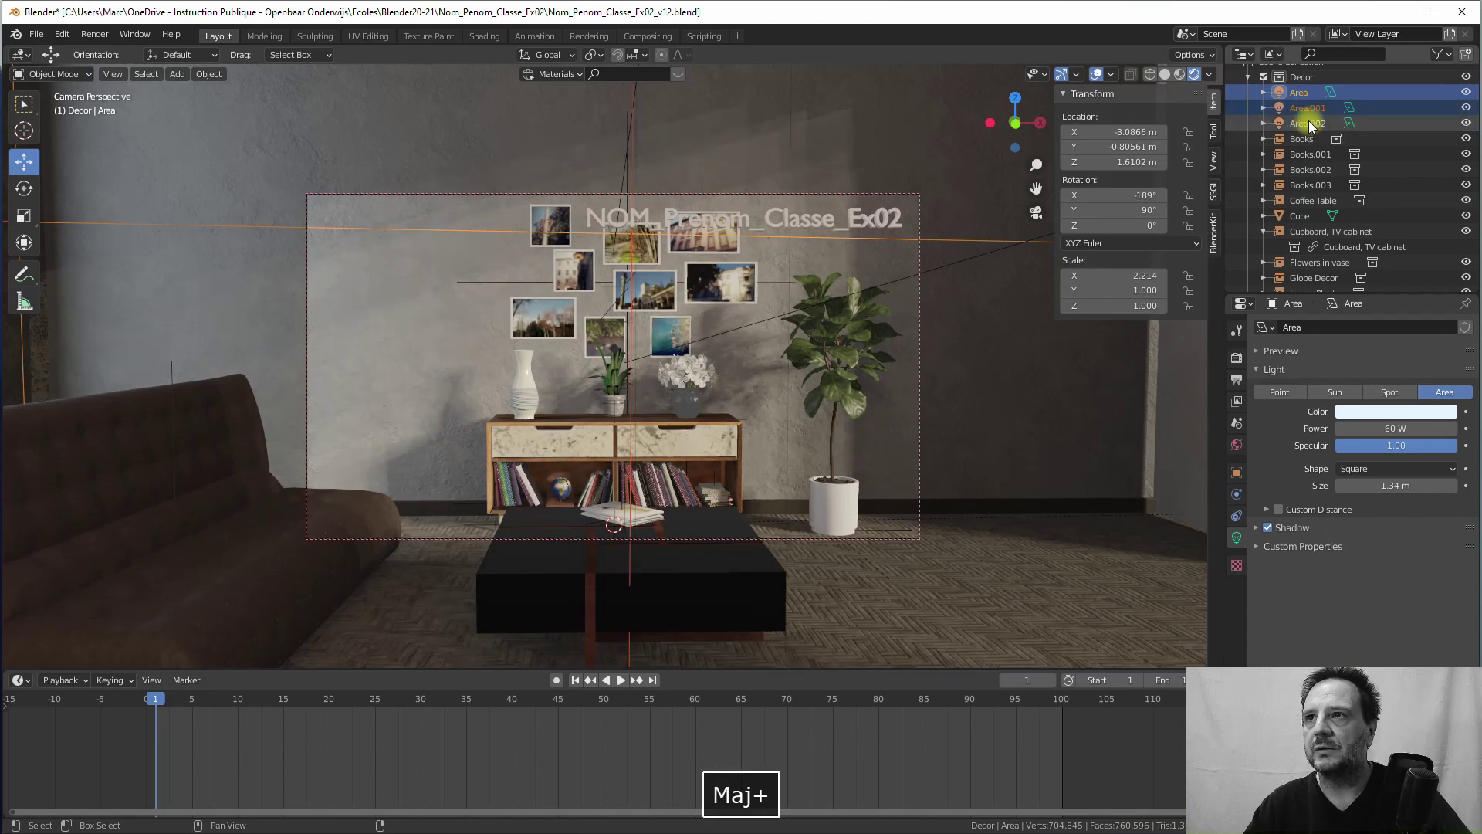
{"action": "left_click", "coordinate": [1310, 125], "text": "shift"}
{"action": "left_click_drag", "start_coordinate": [1310, 124], "coordinate": [1281, 72]}
{"action": "left_click", "coordinate": [1249, 89]}
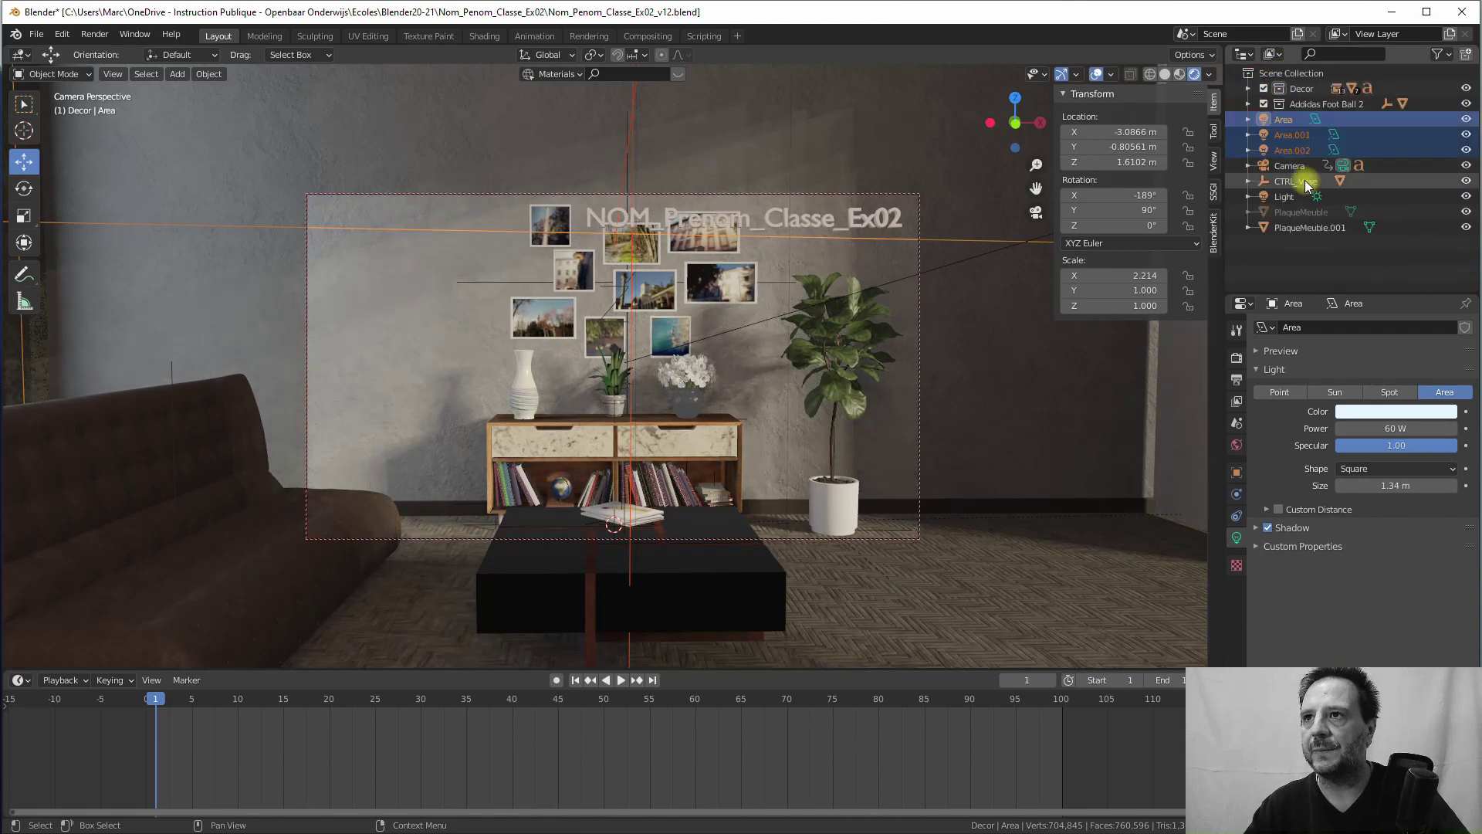
Step: Create a new collection in the Scene Collection and rename it Cam&Lights
{"action": "right_click", "coordinate": [1281, 73]}
{"action": "left_click", "coordinate": [1250, 72]}
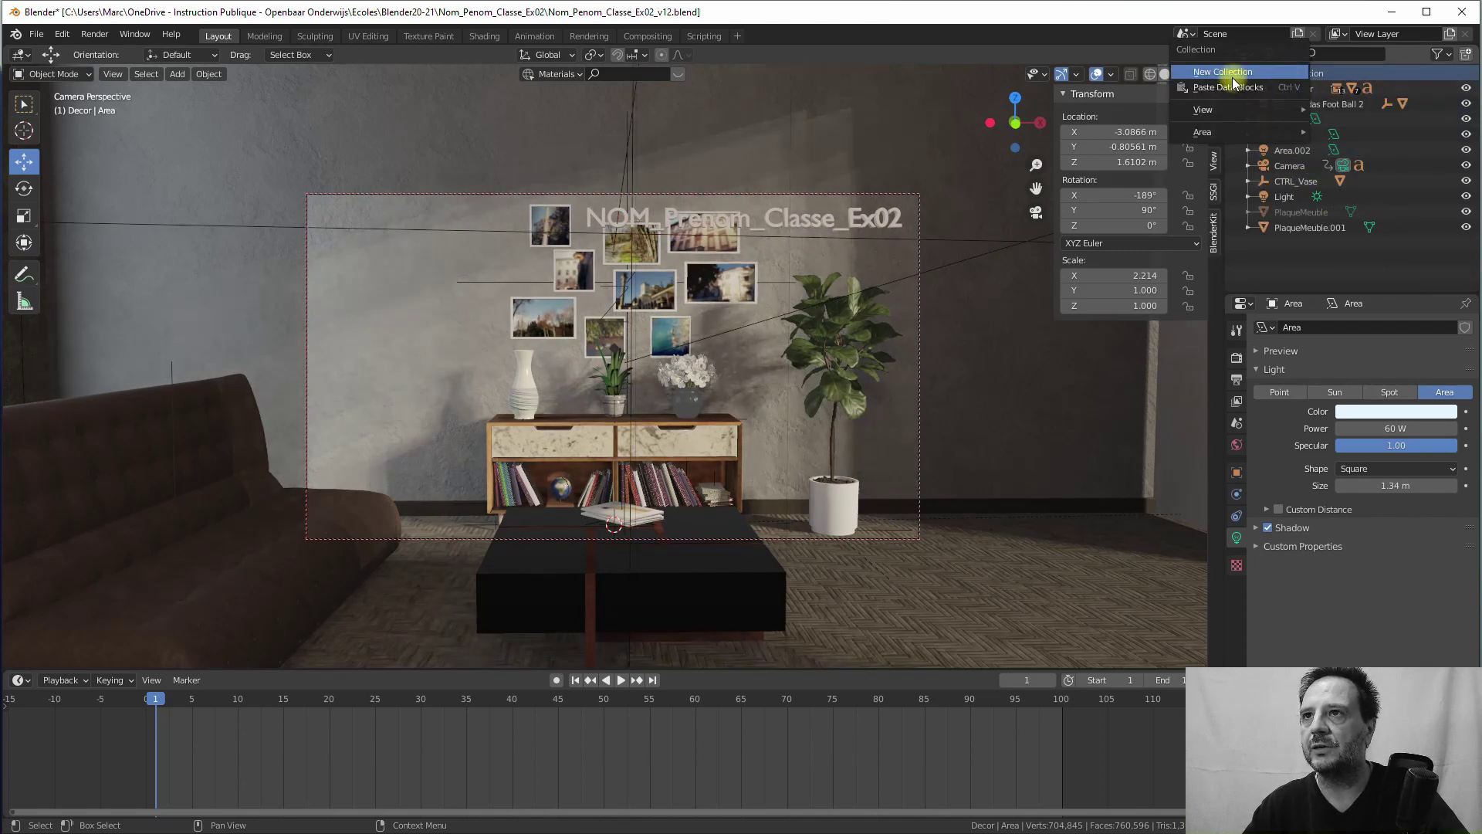
{"action": "double_click", "coordinate": [1310, 119]}
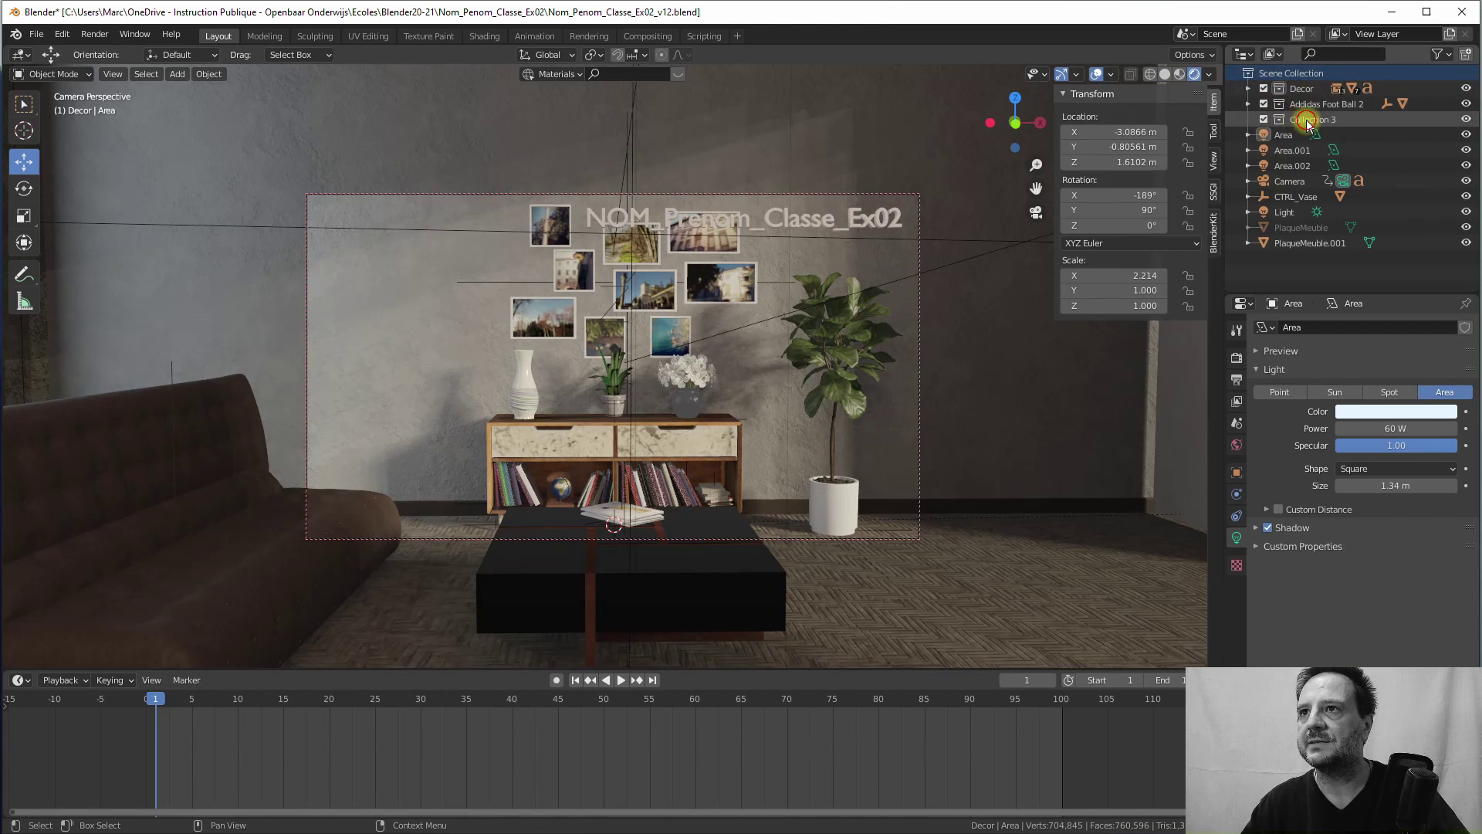
{"action": "type", "text": "Cam"}
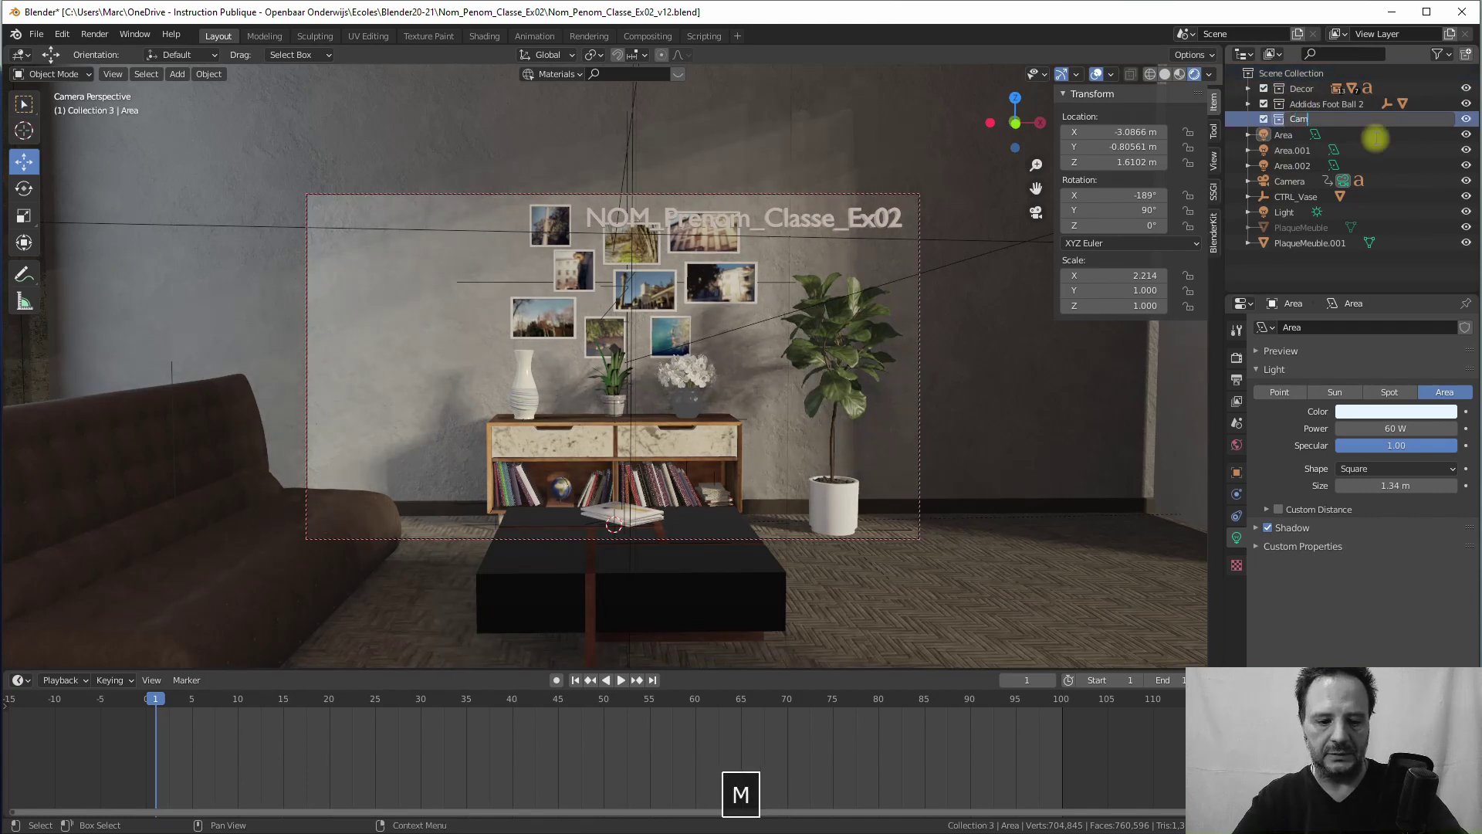
{"action": "type", "text": "&Light"}
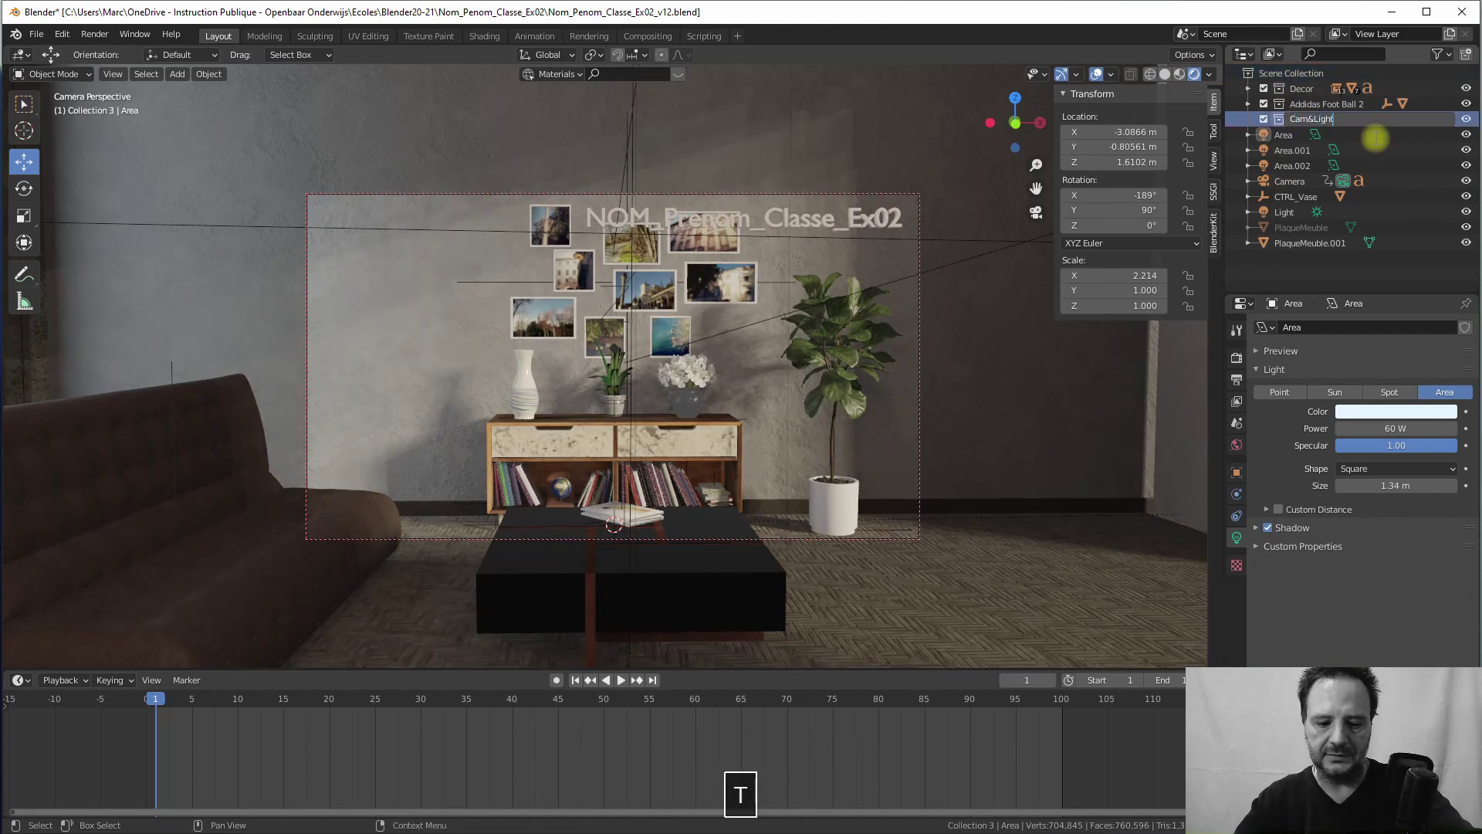
{"action": "type", "text": "s"}
{"action": "key", "text": "Return"}
Step: Move Area, Area.001, Area.002 and Camera into the Cam&Lights collection
{"action": "left_click", "coordinate": [1283, 135]}
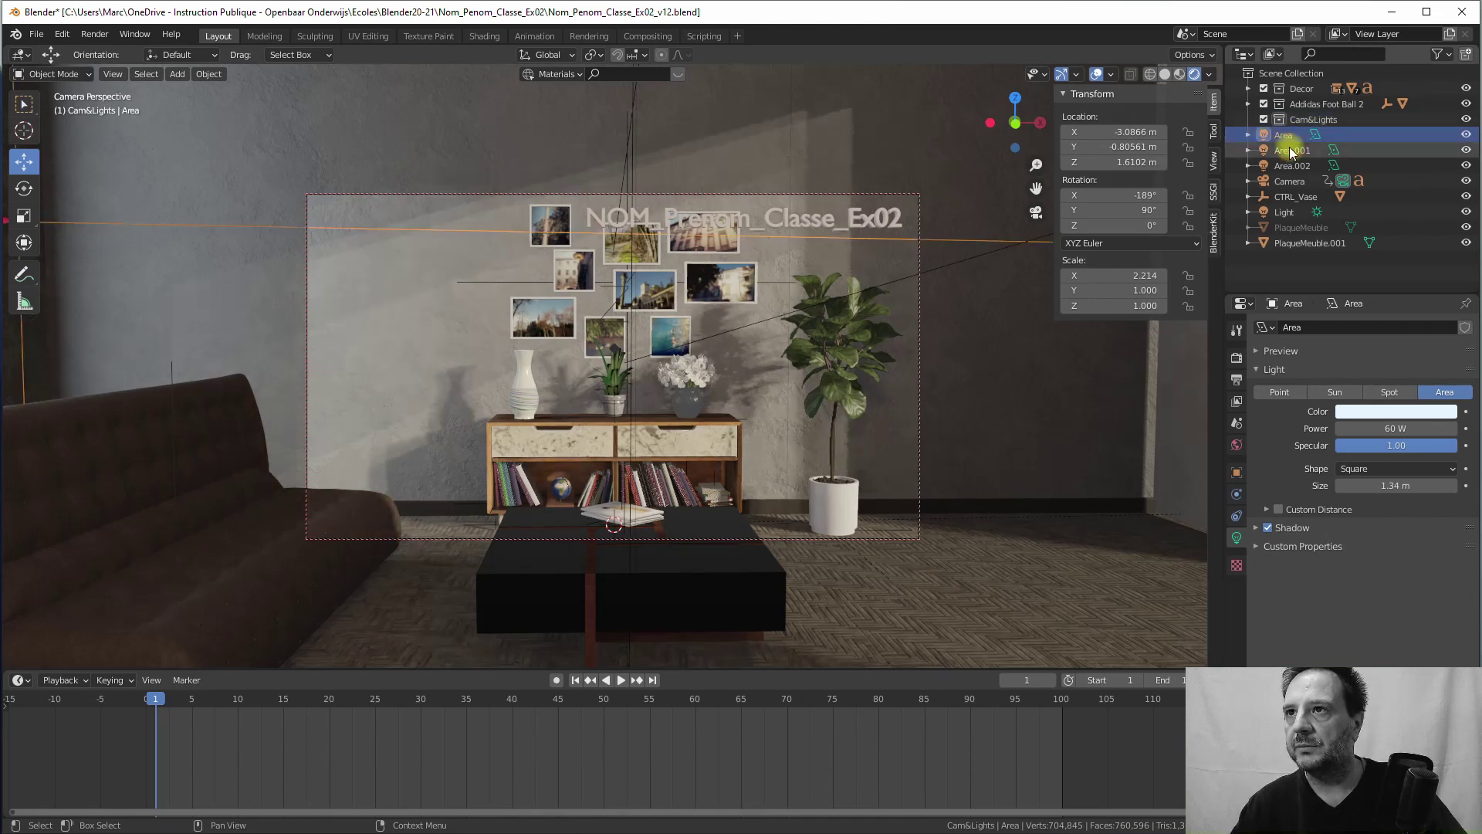
{"action": "left_click", "coordinate": [1290, 166], "text": "shift"}
{"action": "left_click", "coordinate": [1288, 183], "text": "shift"}
{"action": "left_click", "coordinate": [1295, 198], "text": "shift"}
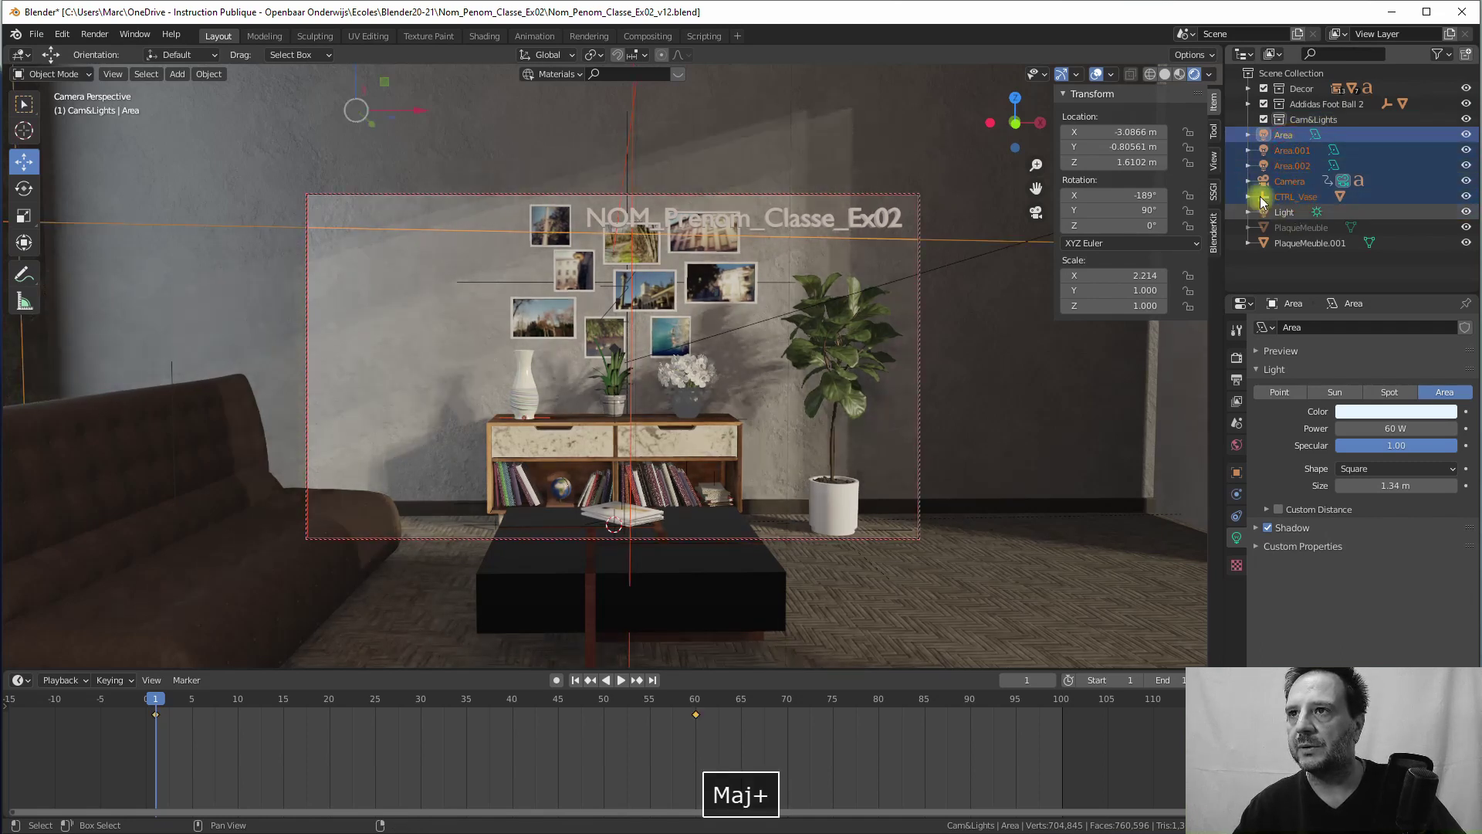
{"action": "left_click", "coordinate": [1296, 183]}
{"action": "left_click", "coordinate": [1292, 166], "text": "shift"}
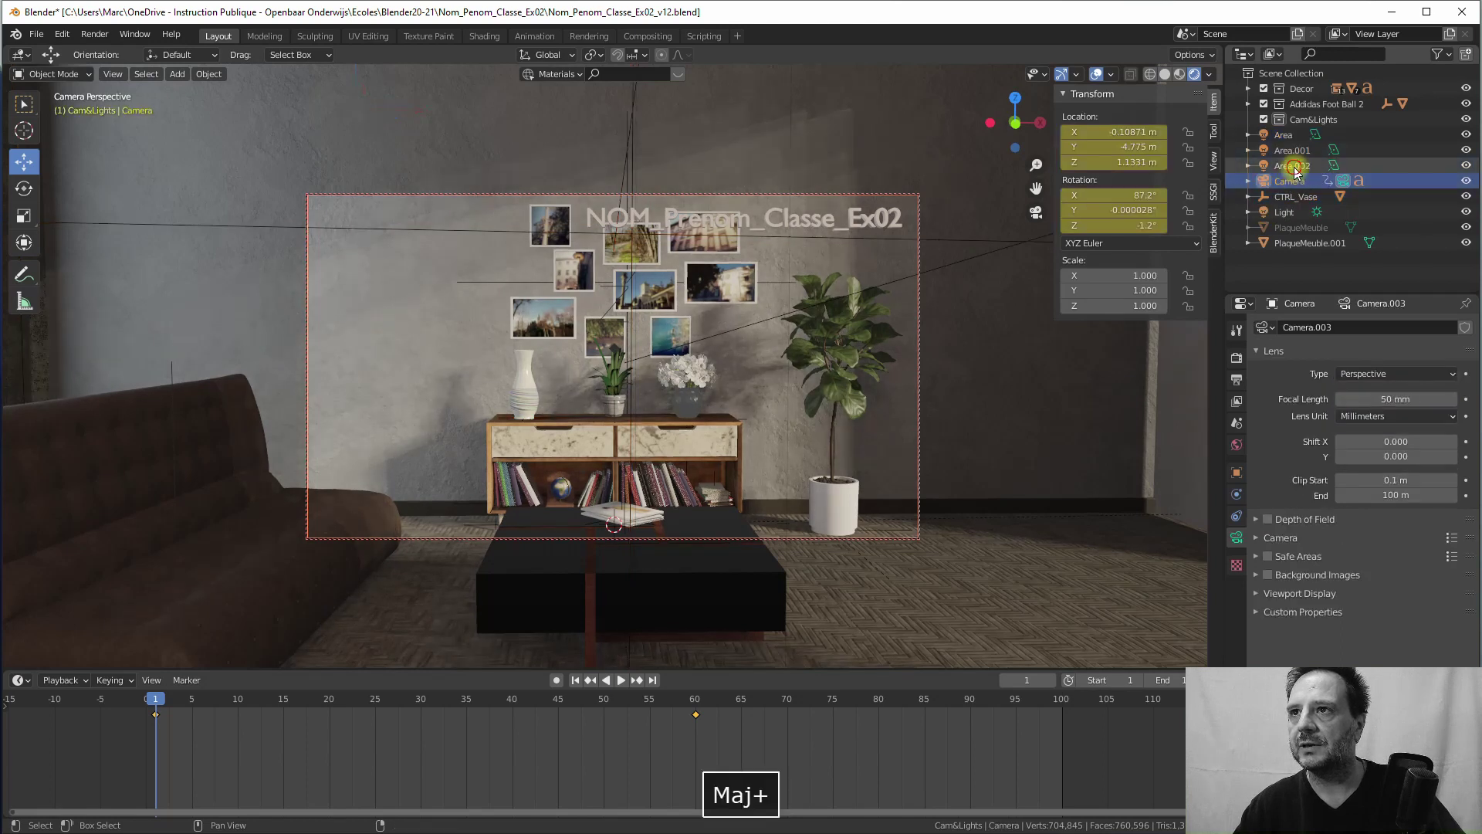
{"action": "left_click", "coordinate": [1292, 151], "text": "shift"}
{"action": "left_click_drag", "start_coordinate": [1285, 139], "coordinate": [1300, 123], "text": "shift"}
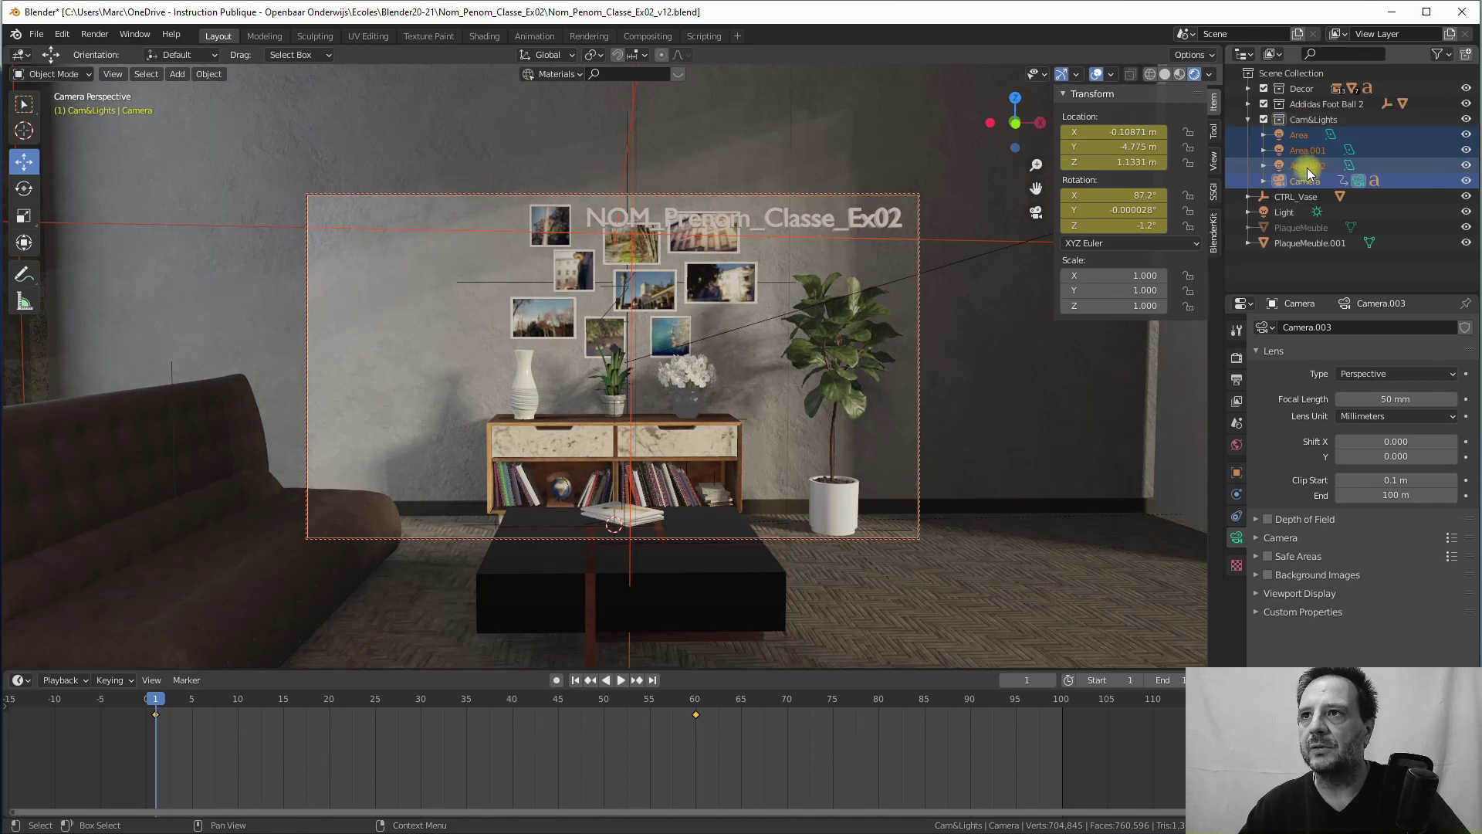
Step: Set the power of the light Area.001 to 60 W
{"action": "left_click", "coordinate": [1306, 152]}
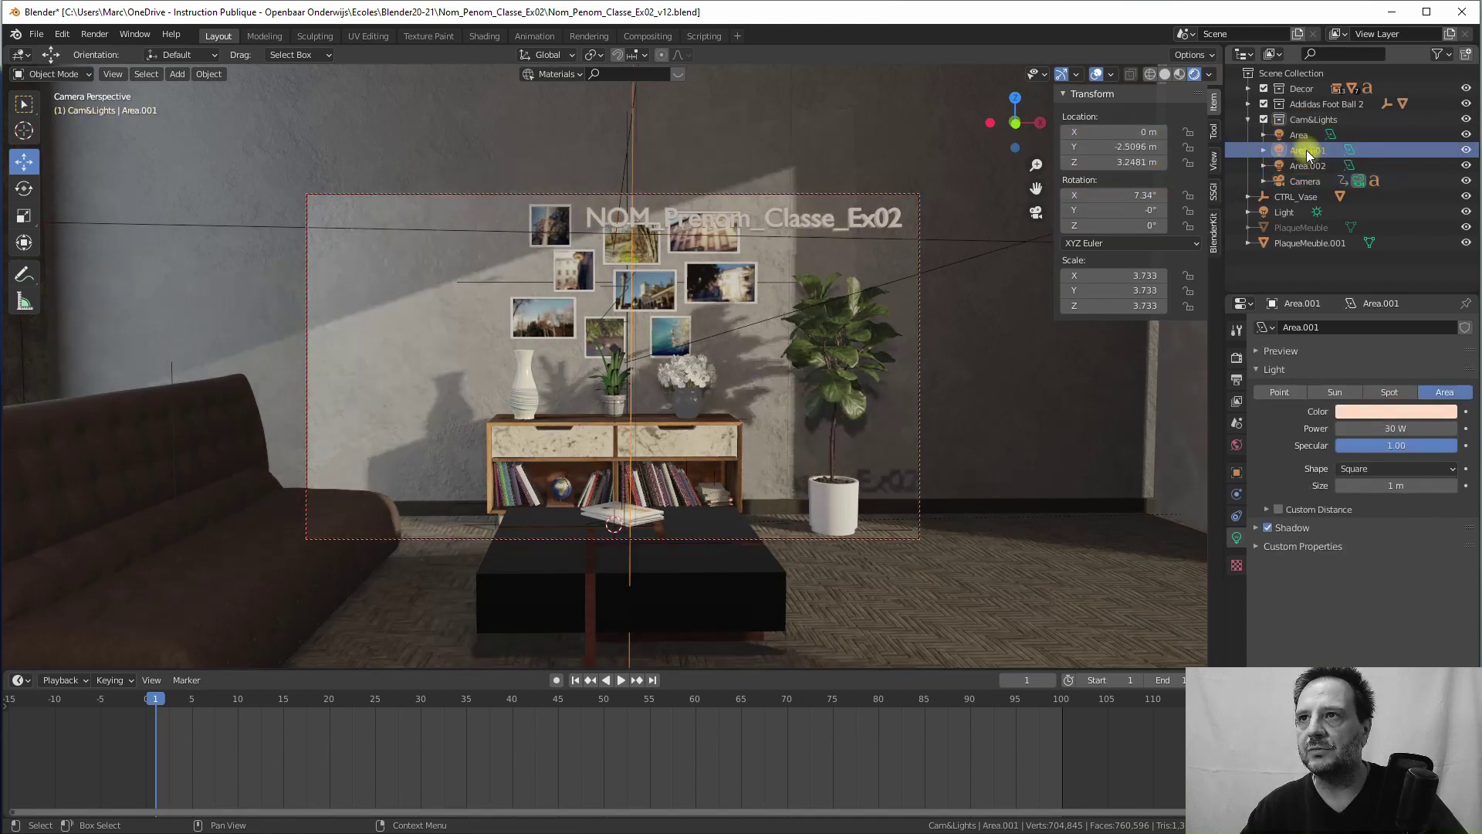
{"action": "left_click", "coordinate": [1383, 427]}
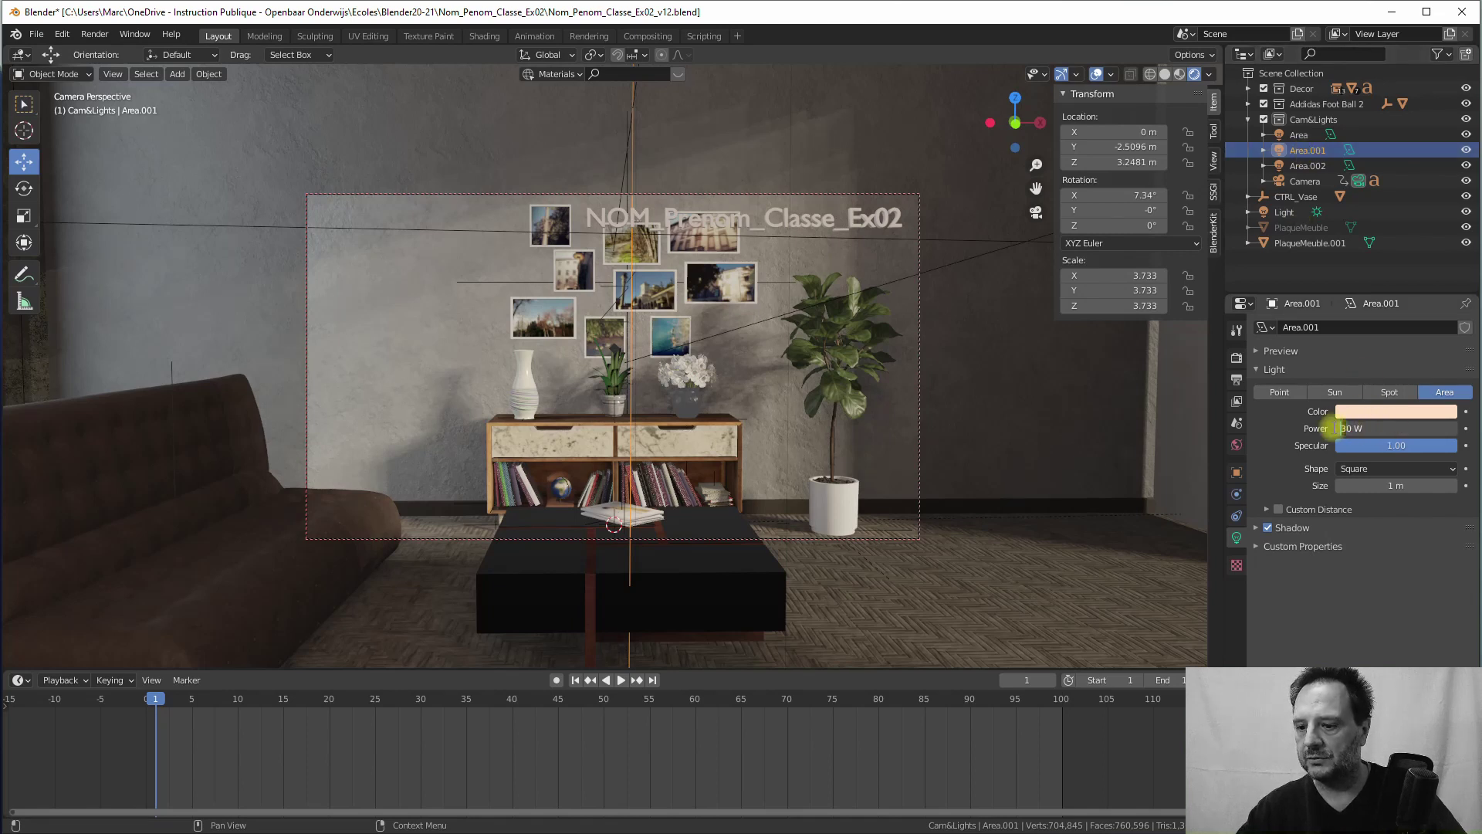
{"action": "type", "text": "60"}
{"action": "key", "text": "Return"}
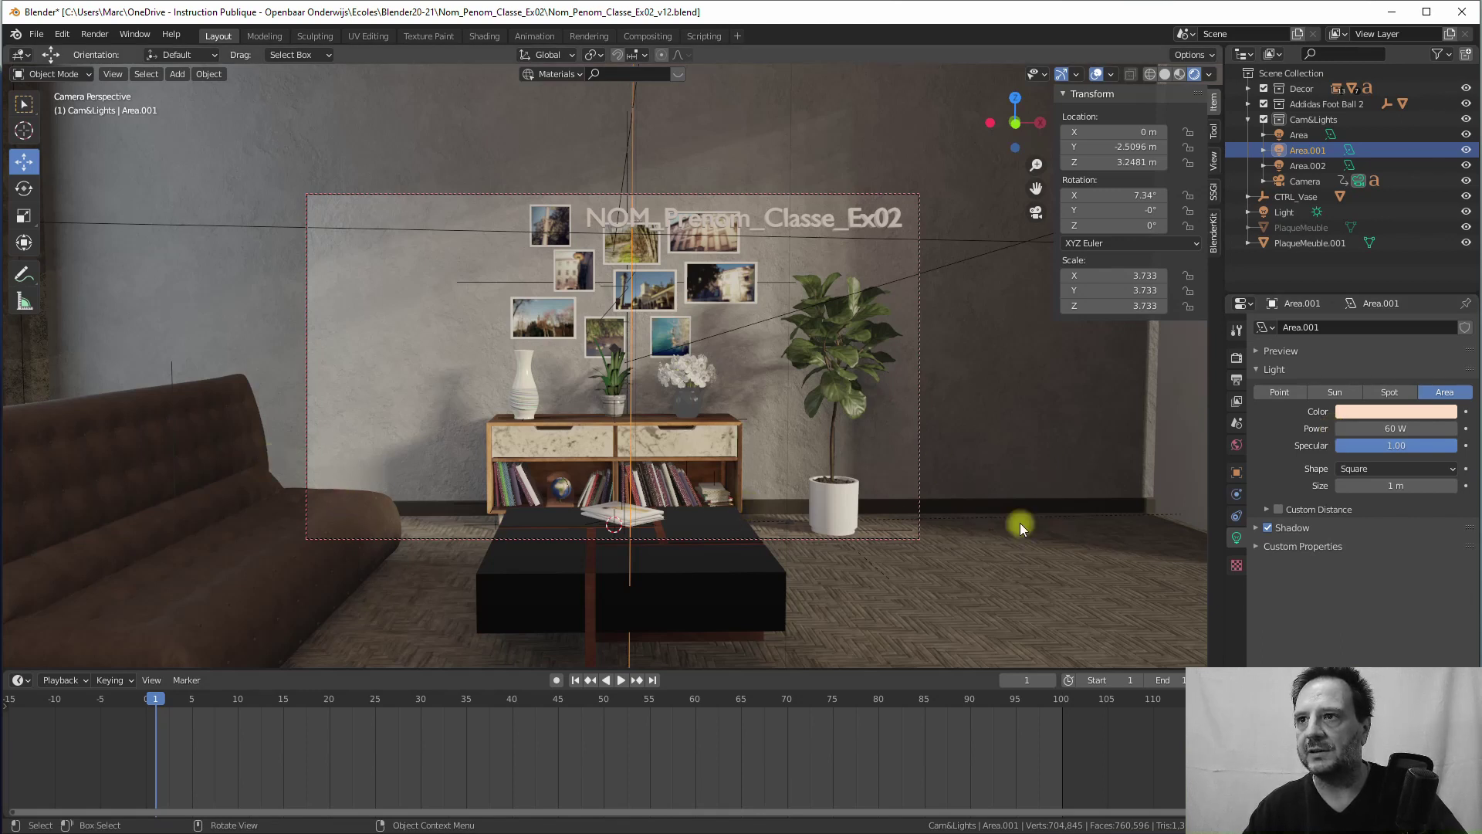
Step: Increase the power of the light Area.002 to 100 W, trying 80 W first
{"action": "left_click", "coordinate": [1308, 165]}
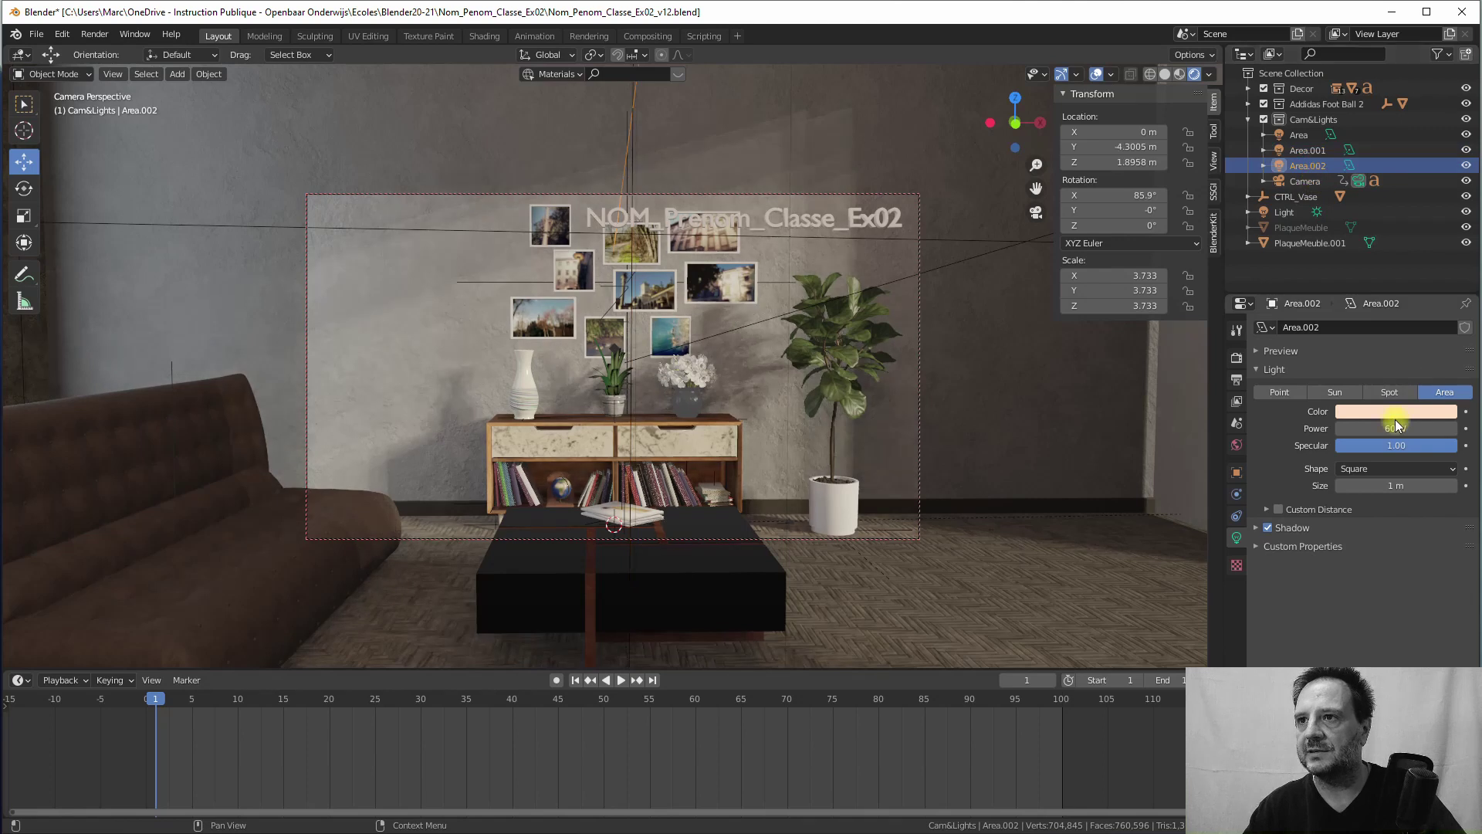
{"action": "left_click", "coordinate": [1399, 425]}
{"action": "left_click", "coordinate": [1349, 428]}
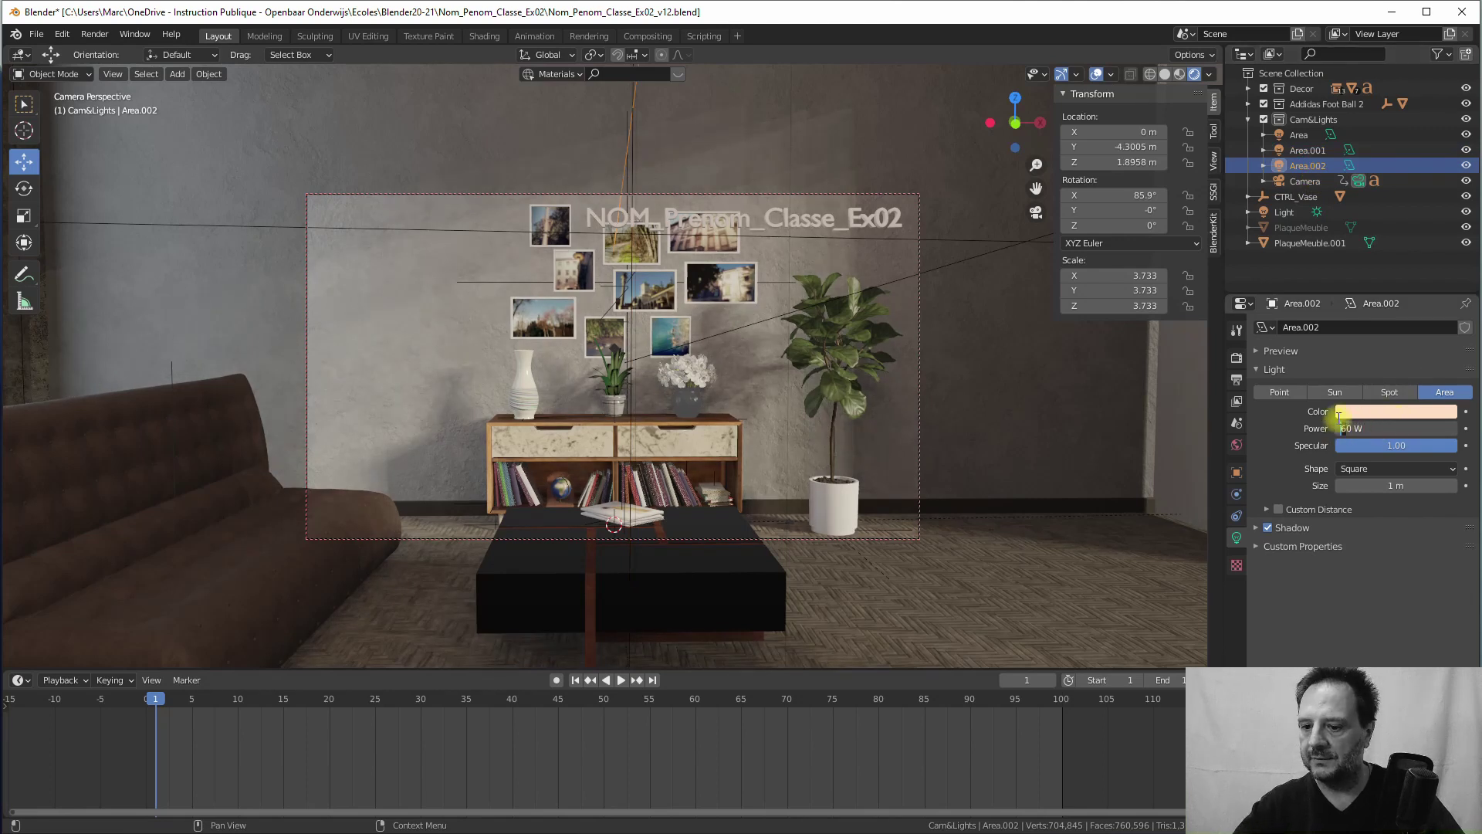
{"action": "key", "text": "BackSpace"}
{"action": "type", "text": "8"}
{"action": "key", "text": "Return"}
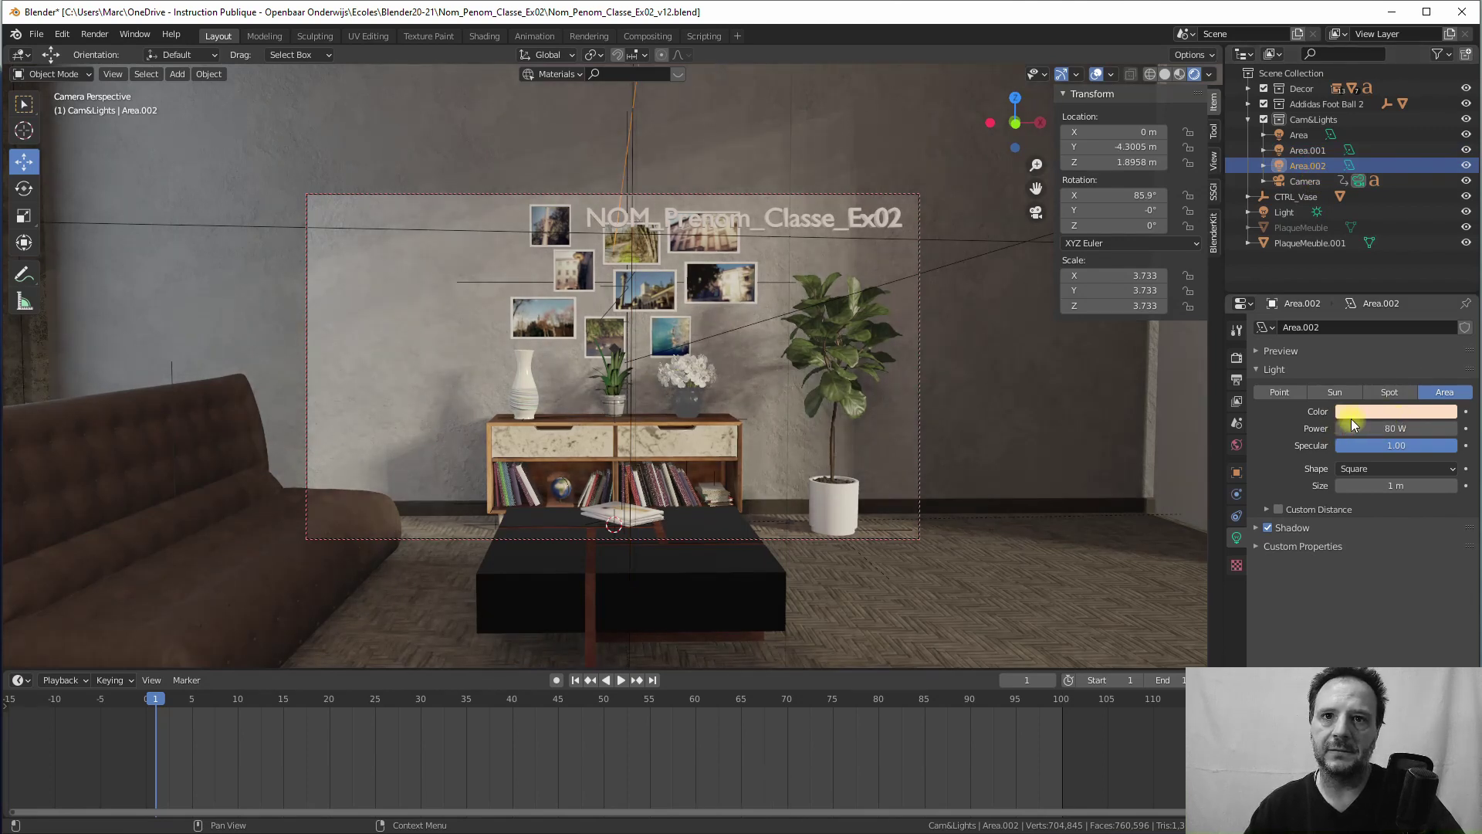
{"action": "left_click", "coordinate": [1349, 428]}
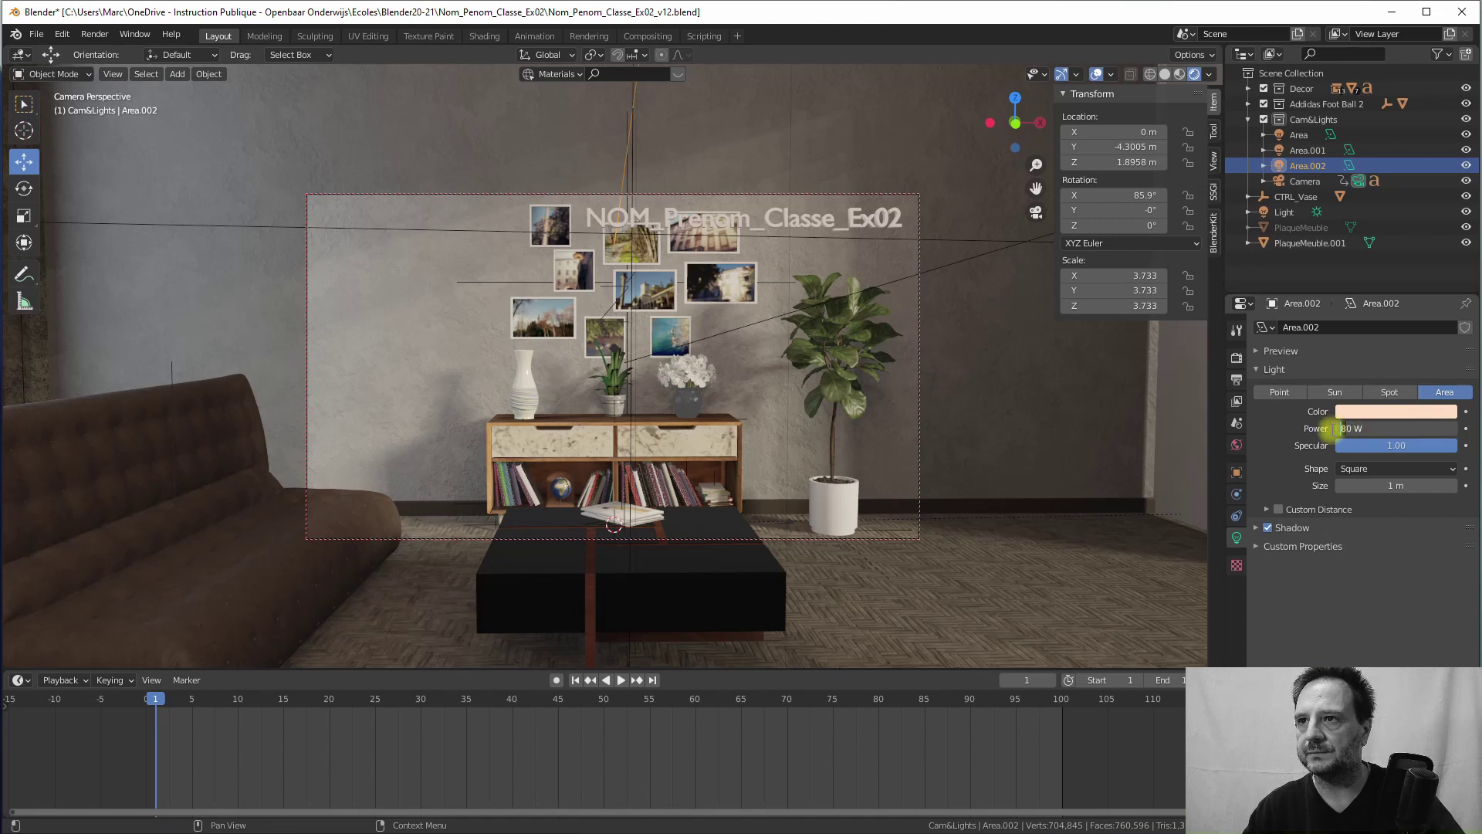
{"action": "type", "text": "100"}
{"action": "key", "text": "Return"}
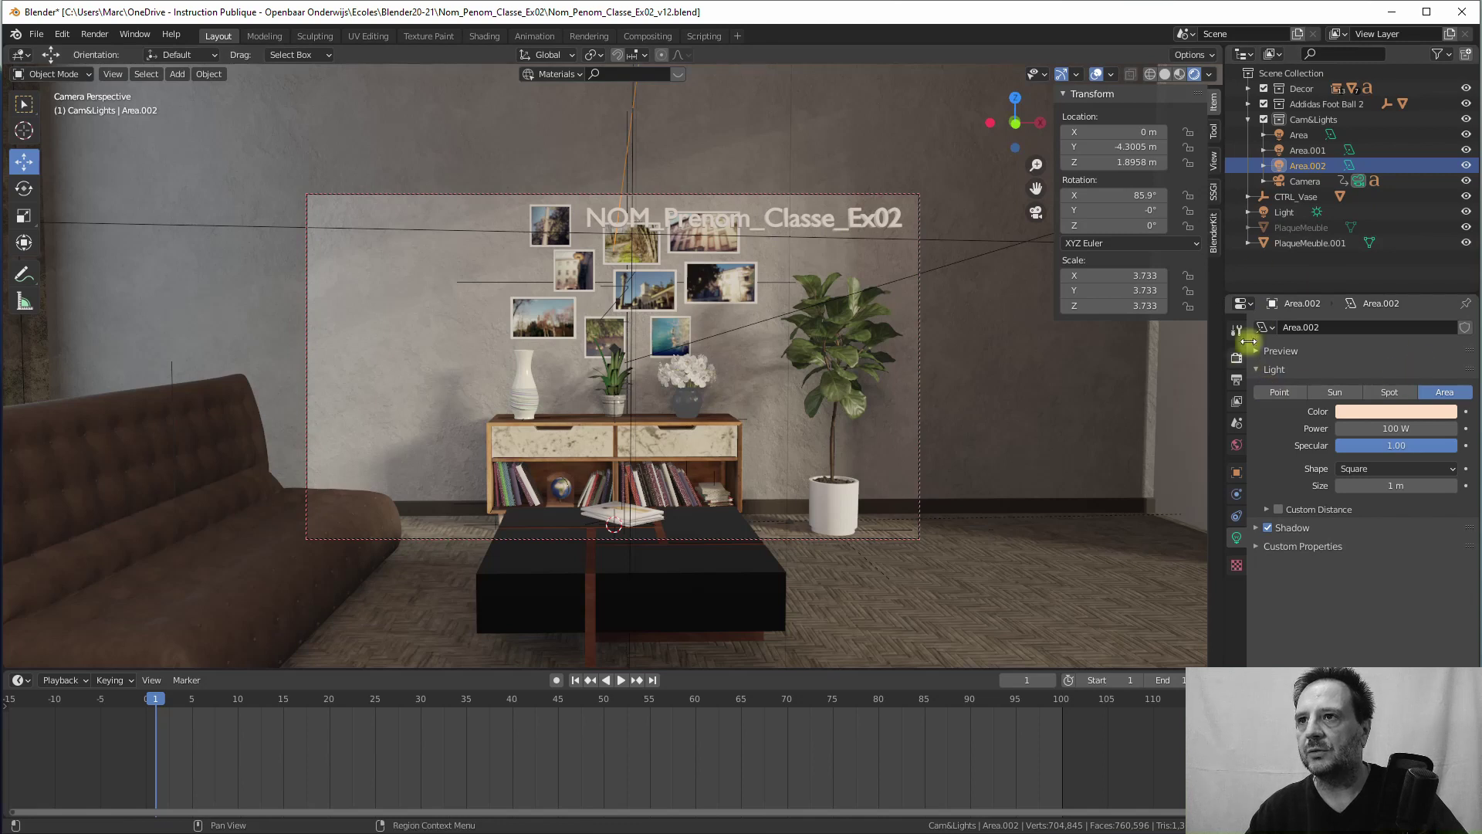
Step: Rename the sun light object from Light to Sun and move it into the Cam&Lights collection
{"action": "left_click", "coordinate": [1287, 215]}
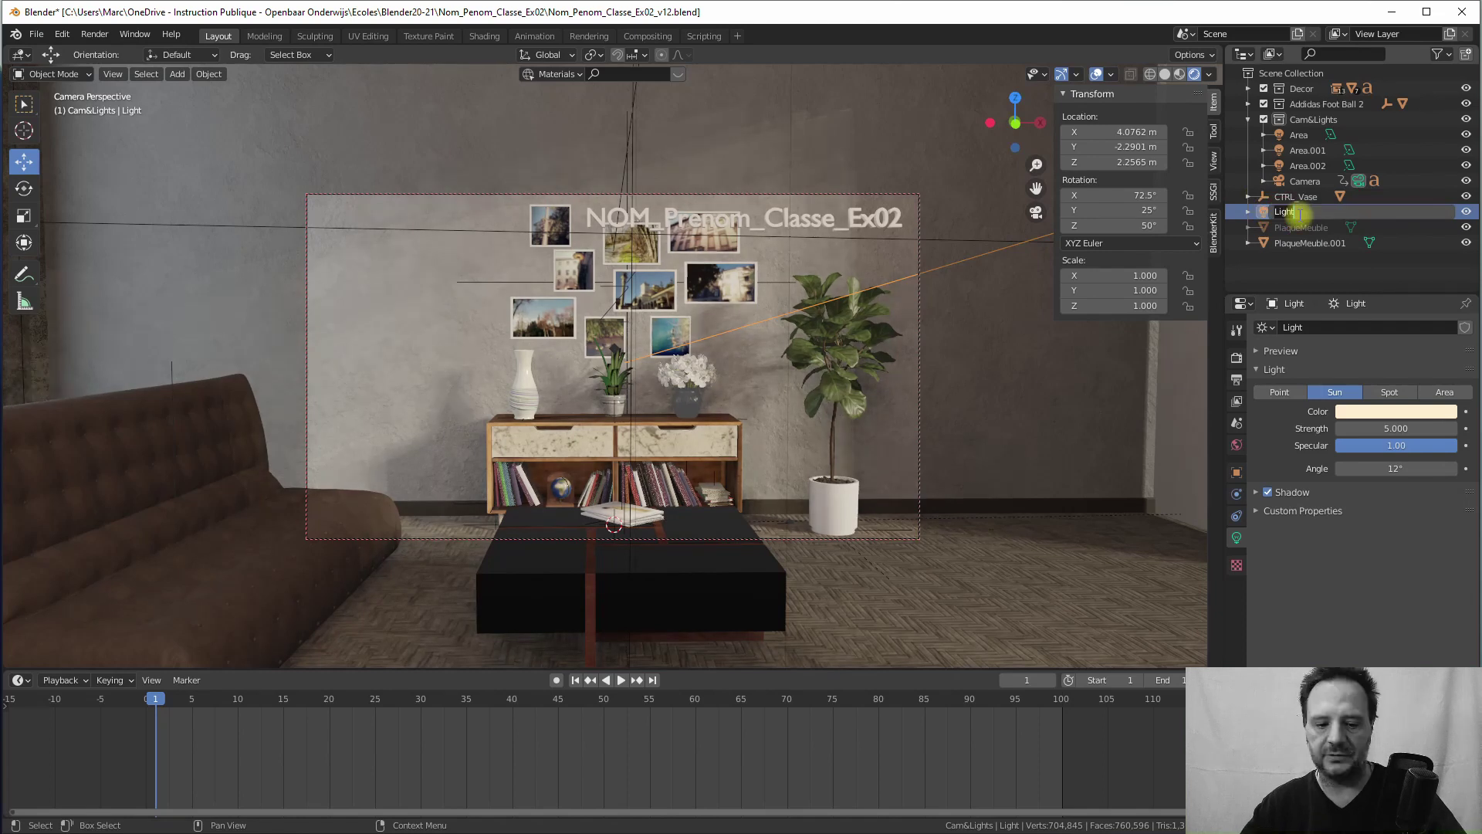
{"action": "type", "text": "Sun"}
{"action": "key", "text": "Return"}
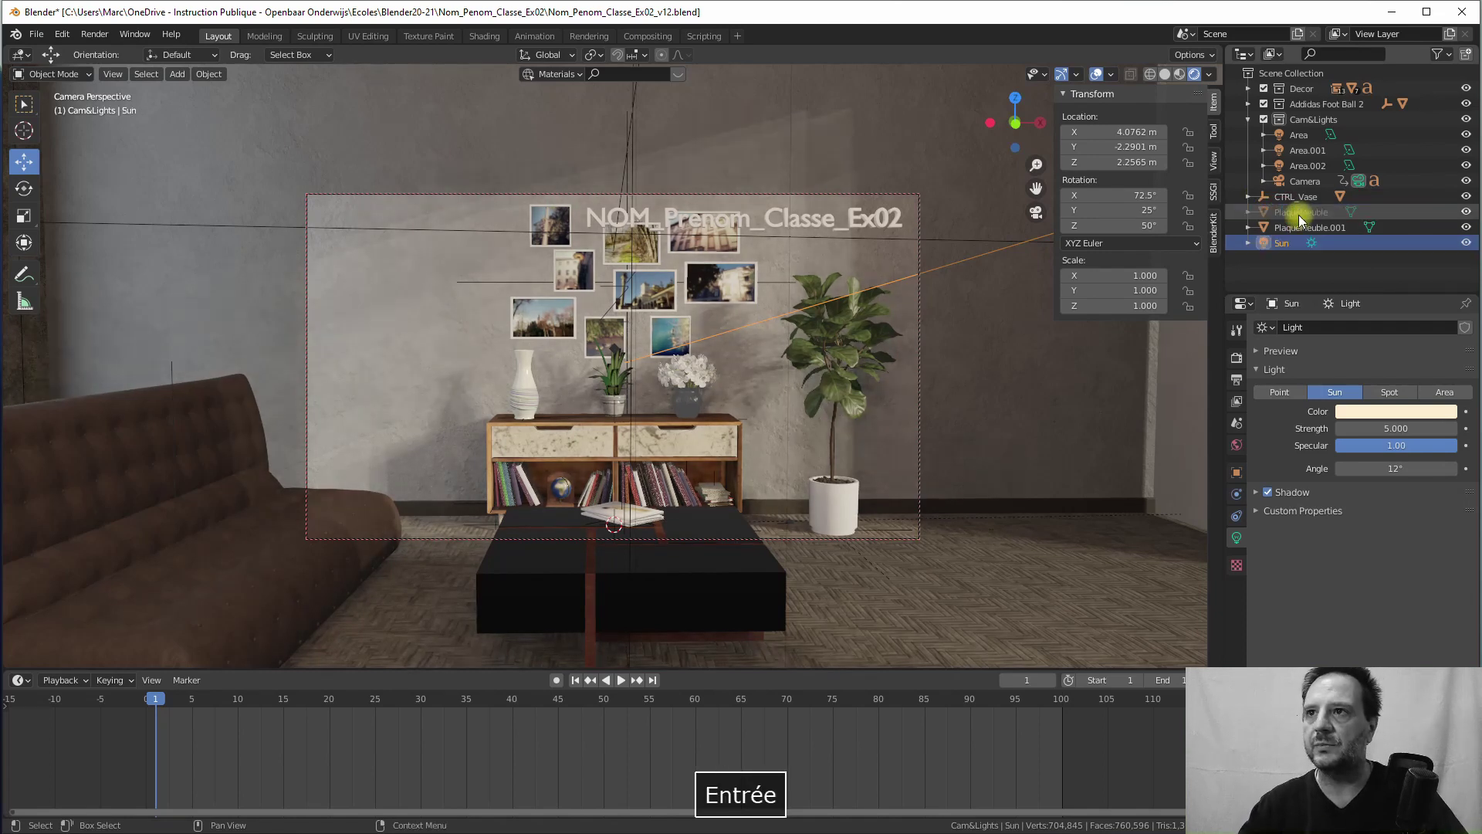
{"action": "left_click_drag", "start_coordinate": [1258, 243], "coordinate": [1300, 122]}
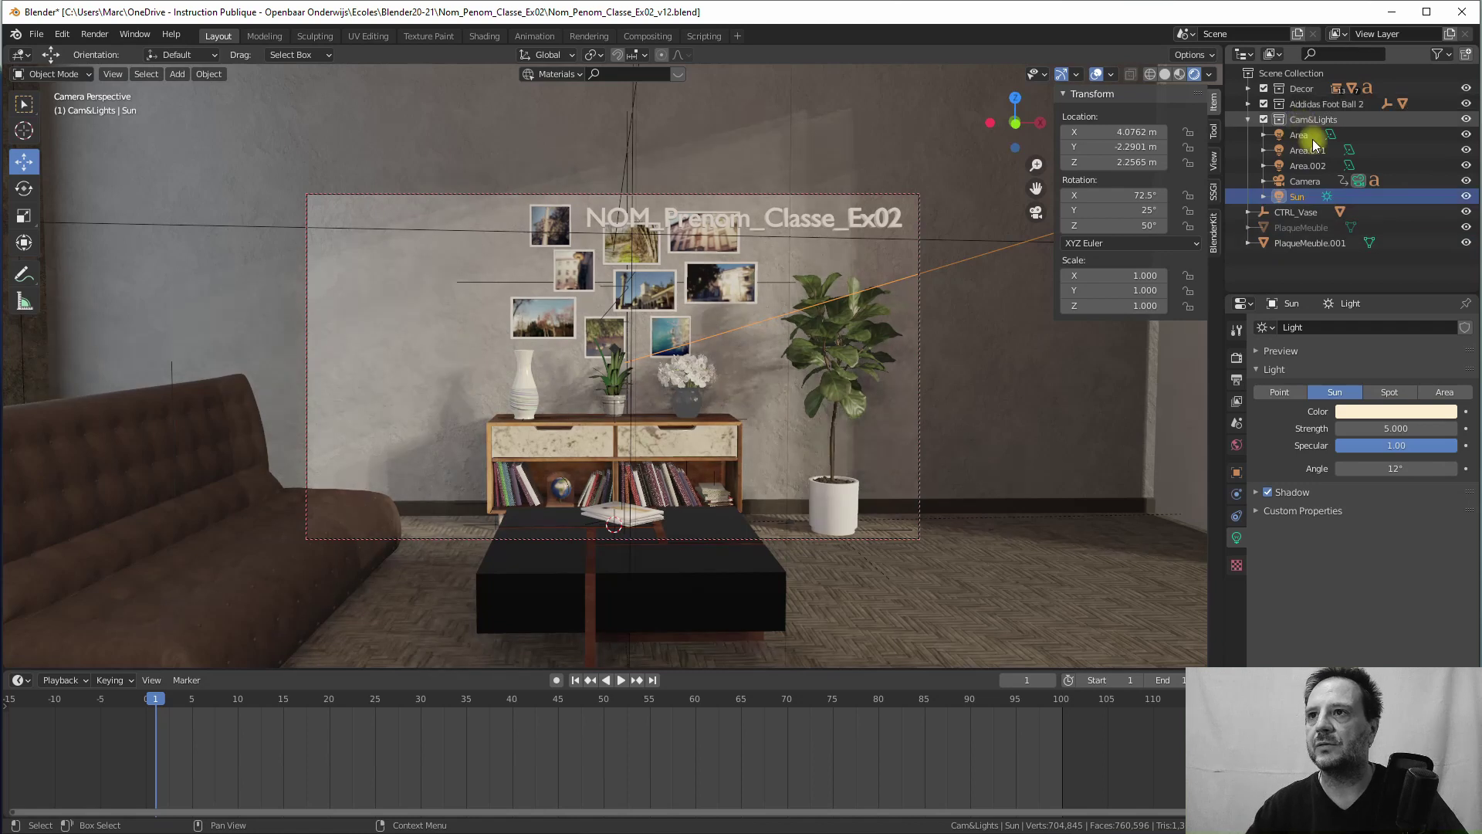
Step: Set the Sun light's angle to 5° after trying 6°, and raise its strength to 8
{"action": "left_click", "coordinate": [1381, 466]}
{"action": "type", "text": "6"}
{"action": "key", "text": "Return"}
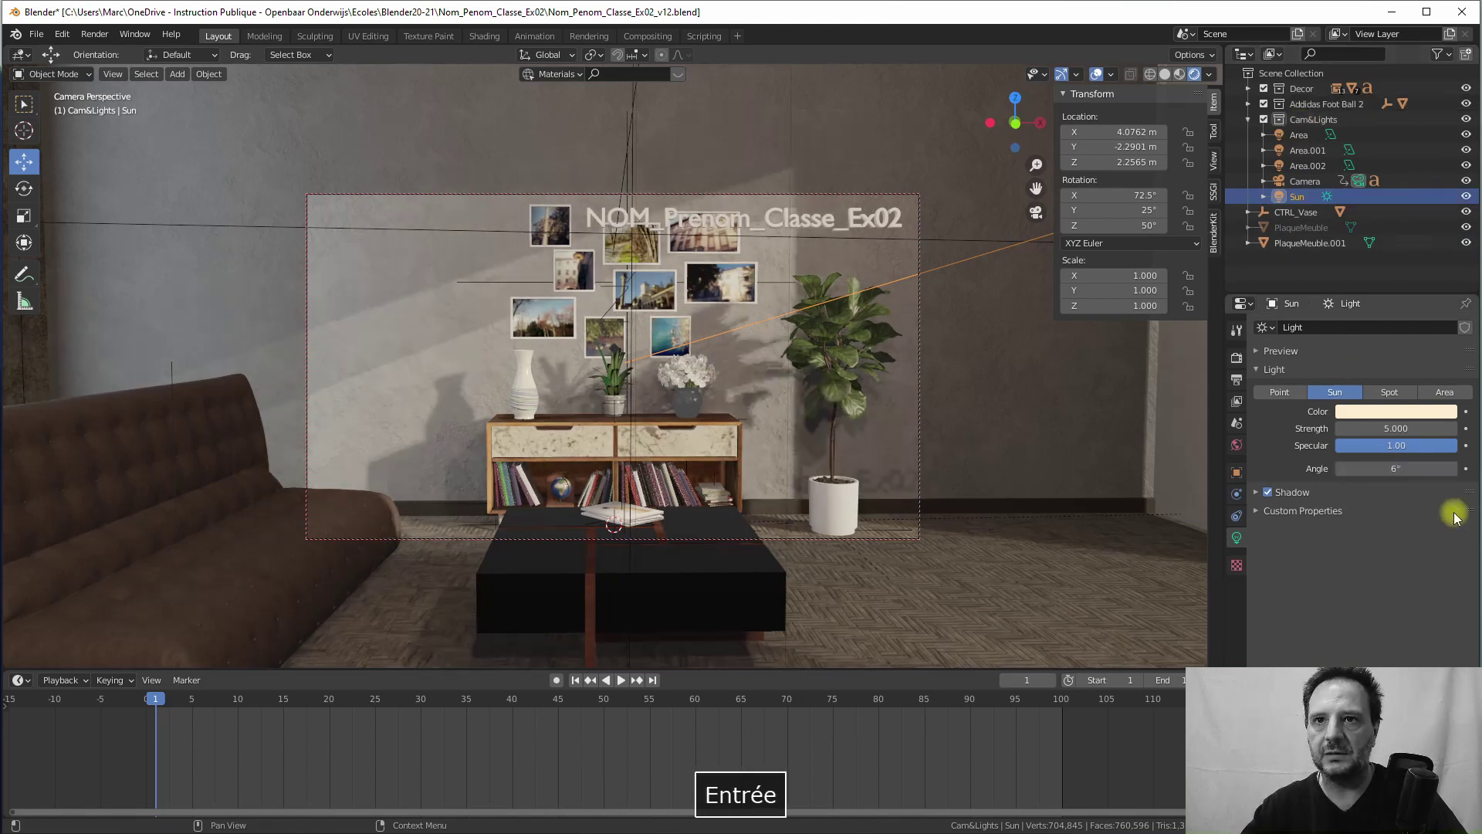
{"action": "left_click", "coordinate": [1397, 468]}
{"action": "type", "text": "6d"}
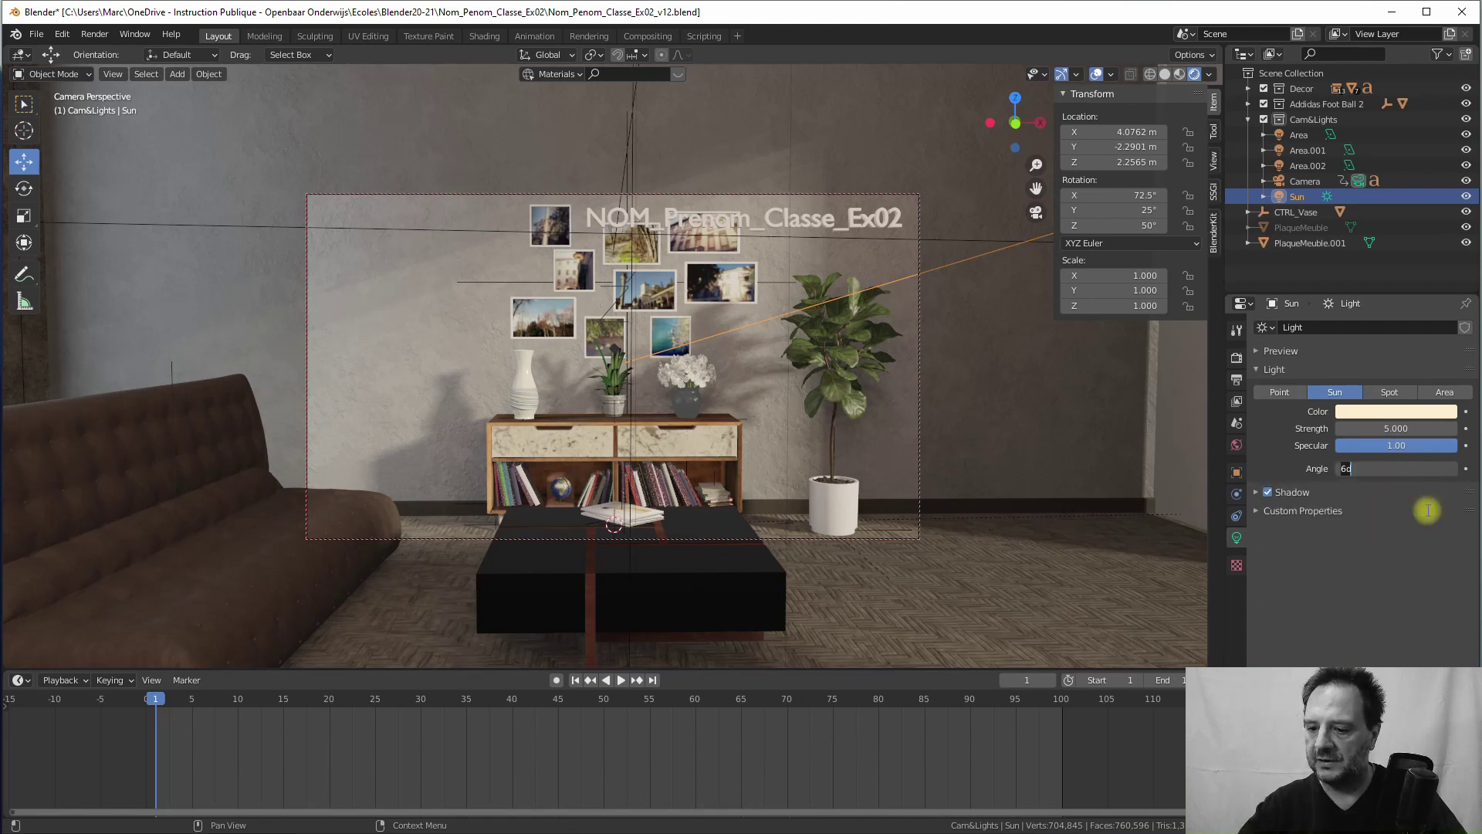
{"action": "key", "text": "Return"}
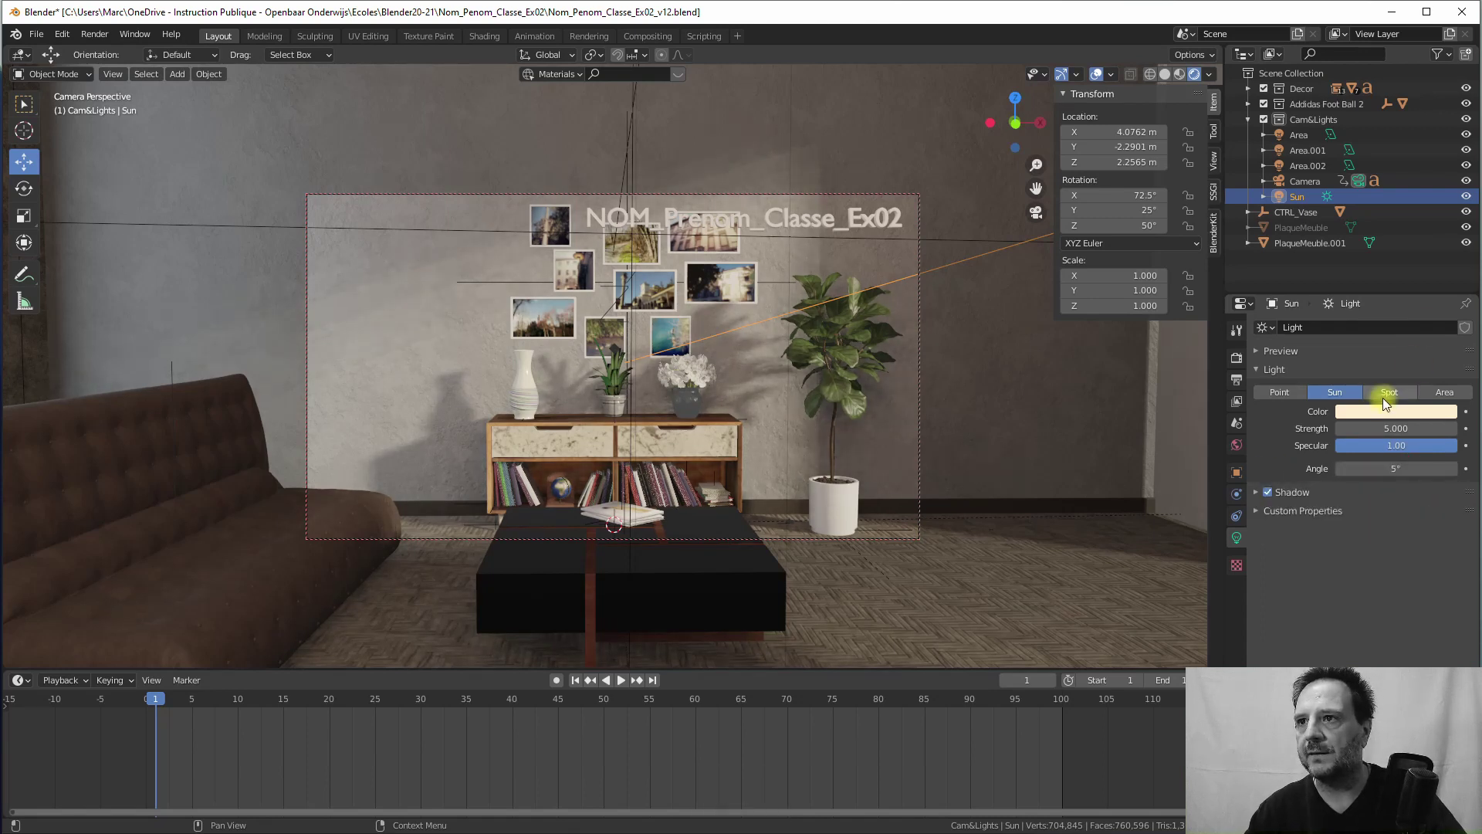
{"action": "left_click", "coordinate": [1442, 428]}
{"action": "type", "text": "5.0"}
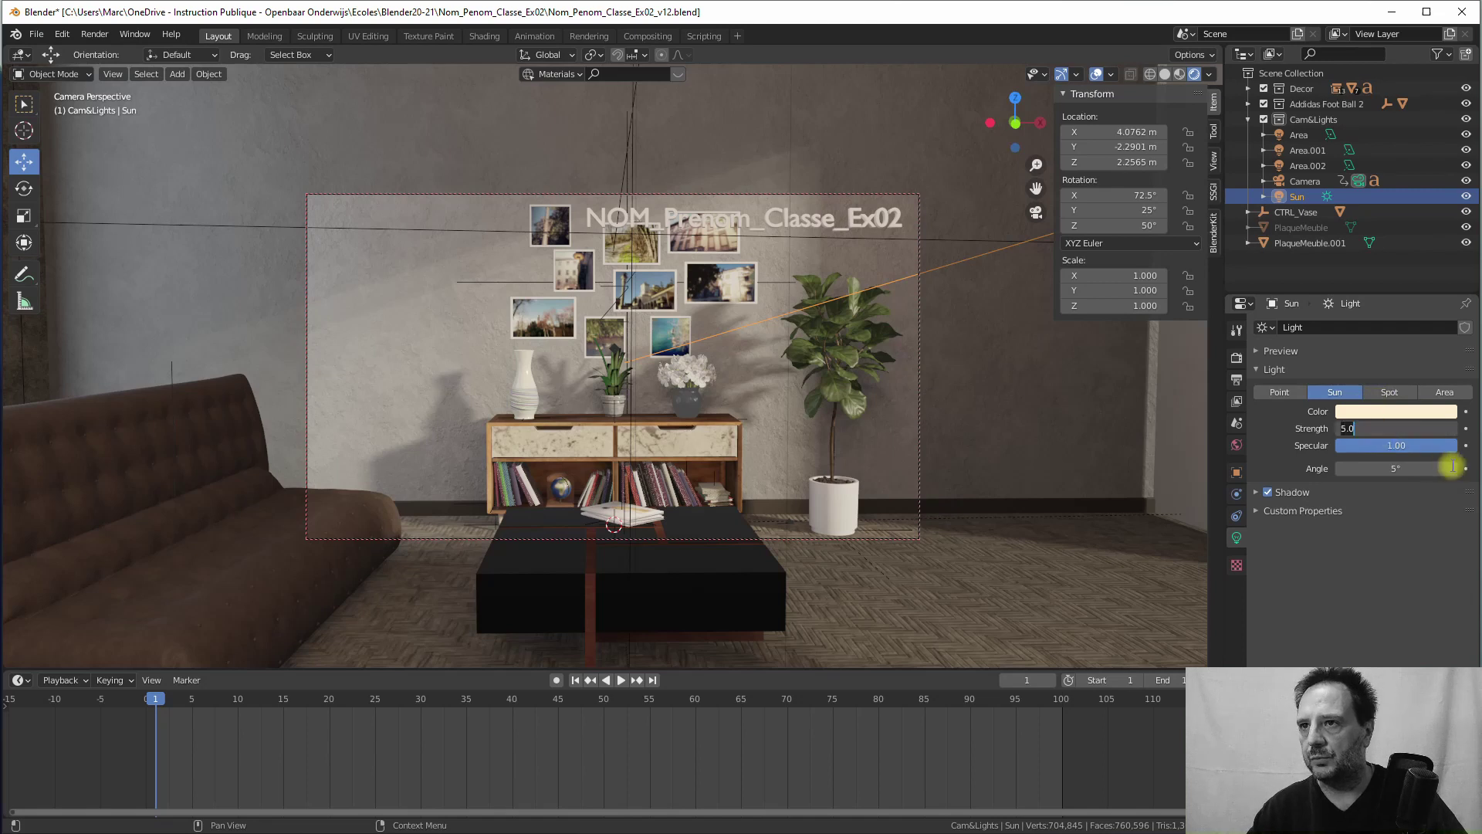
{"action": "key", "text": "Return"}
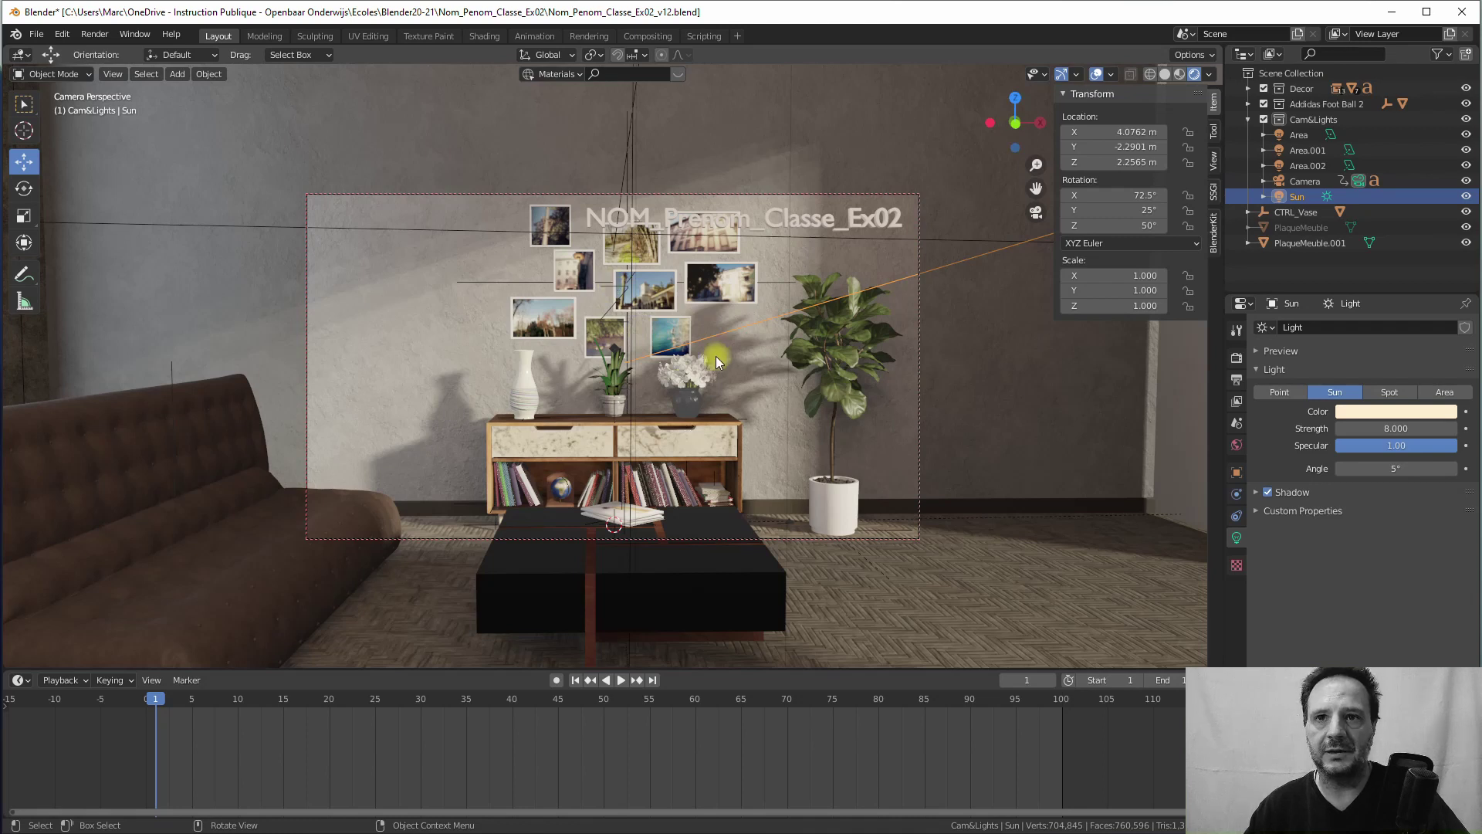
Step: In the Shading workspace, change the base color of the title text's Material.002 to dark red
{"action": "left_click", "coordinate": [800, 214]}
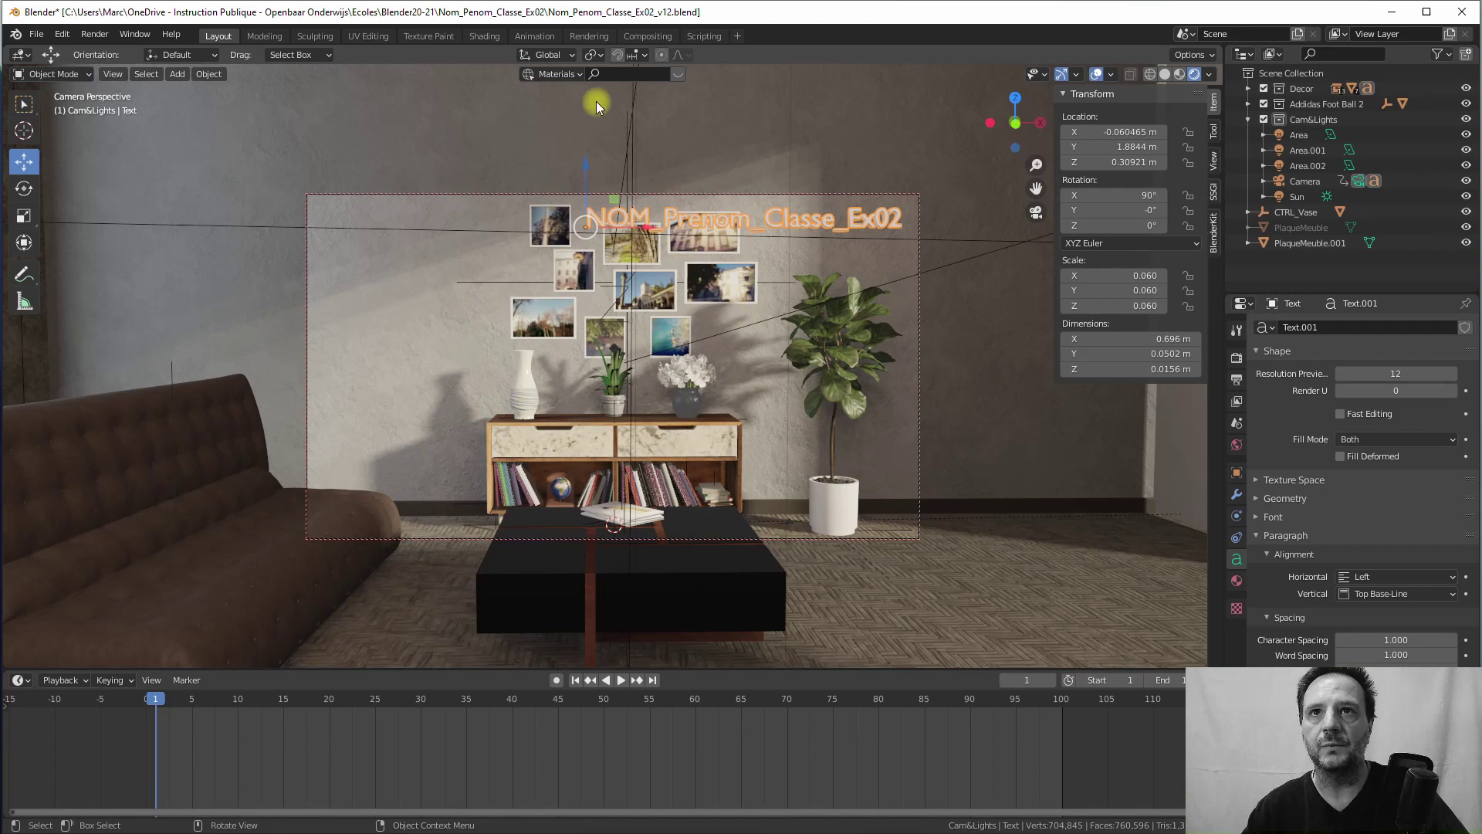
{"action": "left_click", "coordinate": [484, 37]}
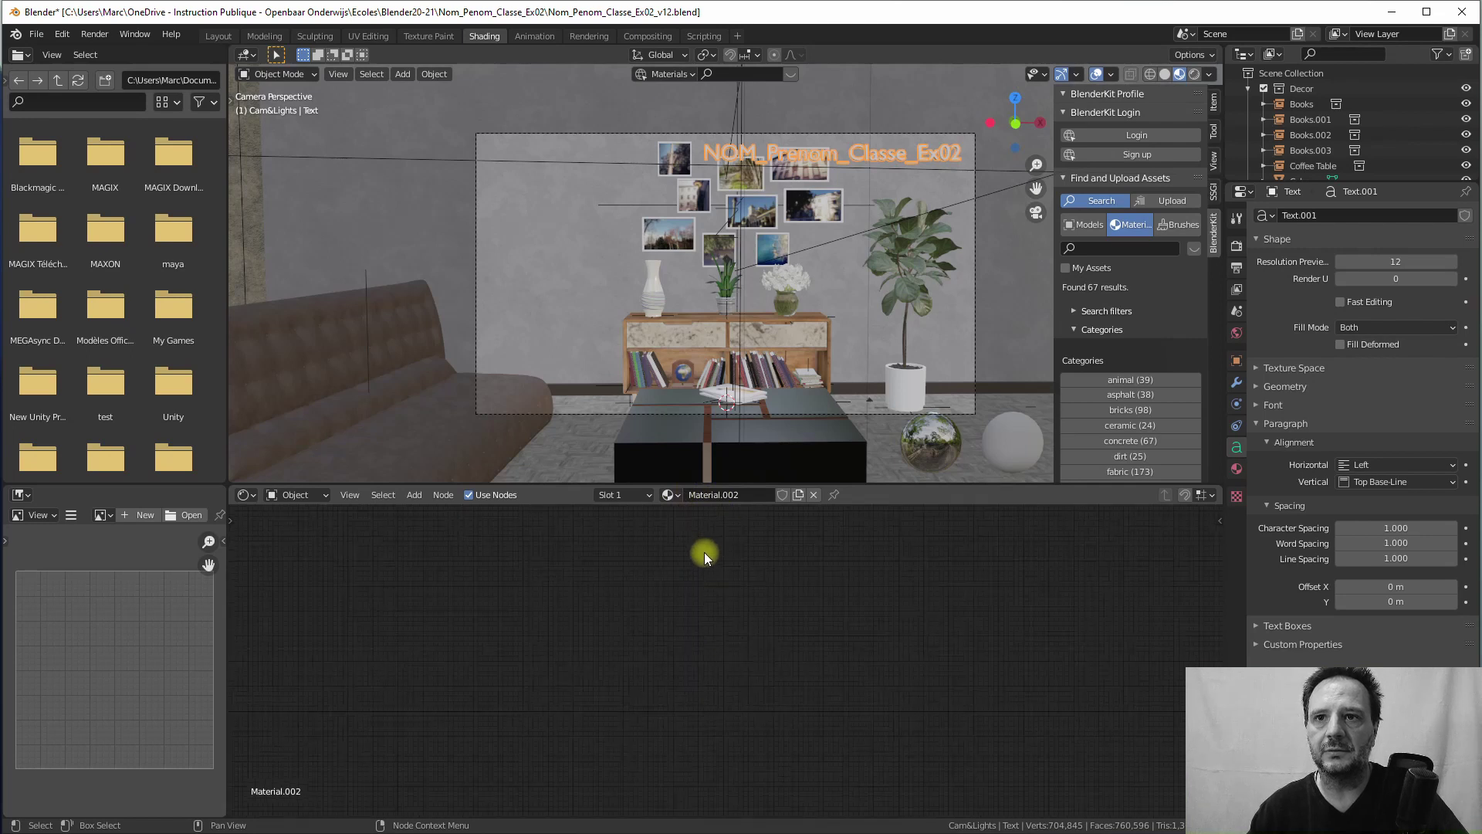
{"action": "middle_click_drag", "start_coordinate": [731, 615], "coordinate": [536, 535]}
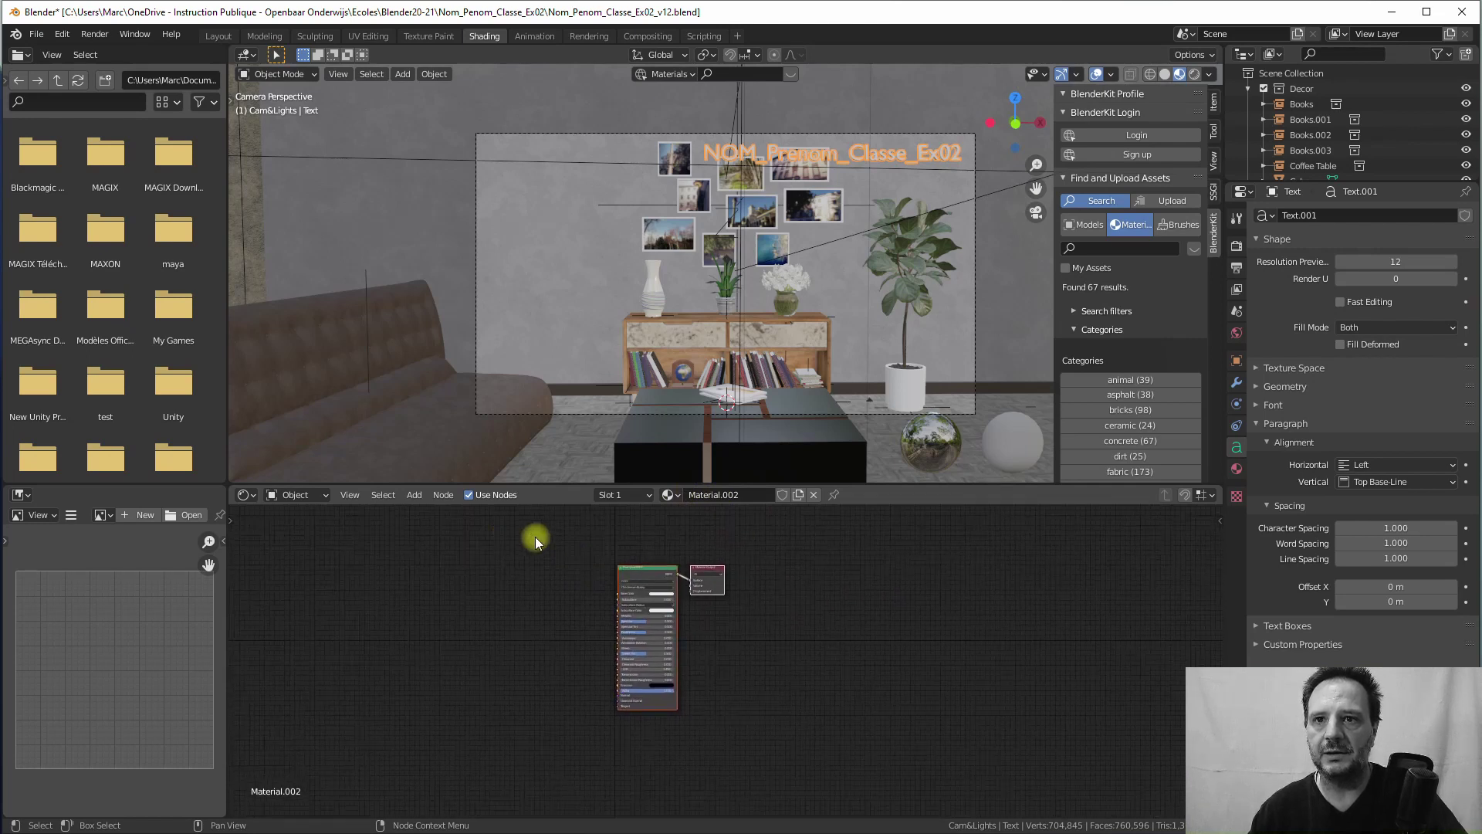
{"action": "scroll", "coordinate": [785, 624], "scroll_direction": "up", "scroll_amount": 3}
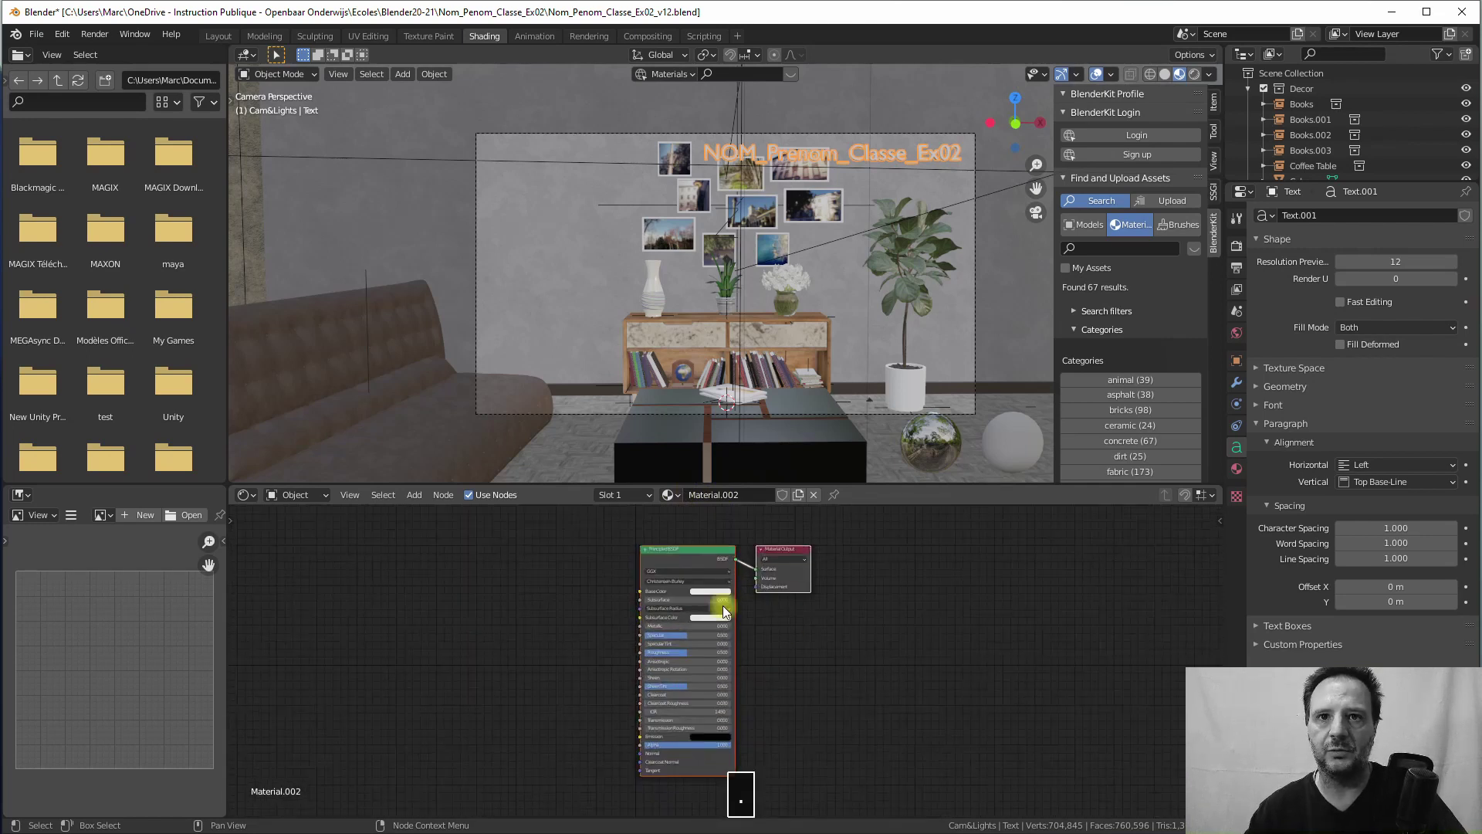
{"action": "left_click", "coordinate": [350, 494]}
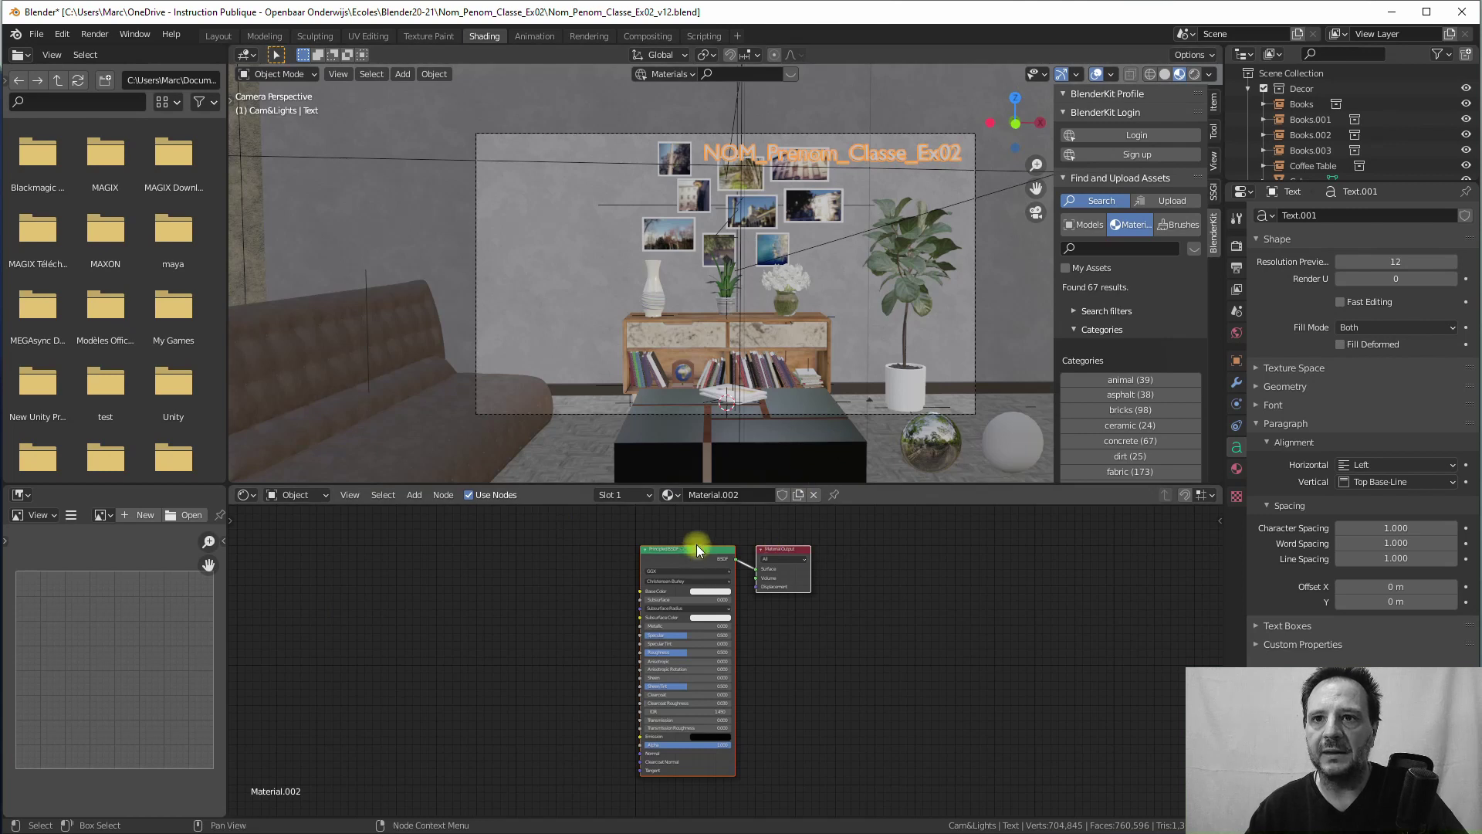
{"action": "key", "text": "KP_Decimal"}
{"action": "left_click", "coordinate": [707, 579]}
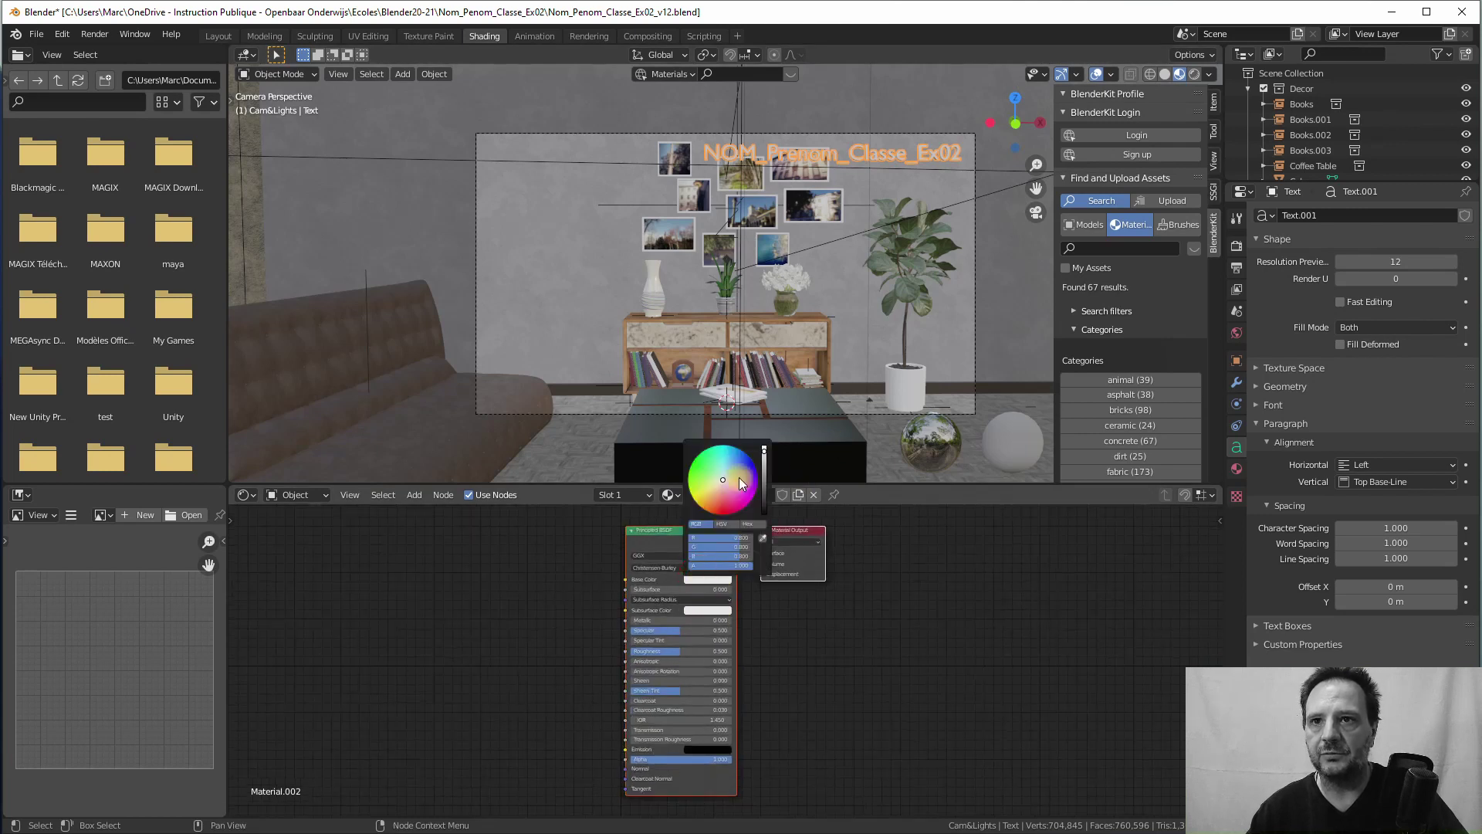
{"action": "mouse_move", "coordinate": [741, 480]}
{"action": "left_mouse_down"}
{"action": "mouse_move", "coordinate": [723, 512]}
{"action": "mouse_move", "coordinate": [766, 488]}
{"action": "left_mouse_up"}
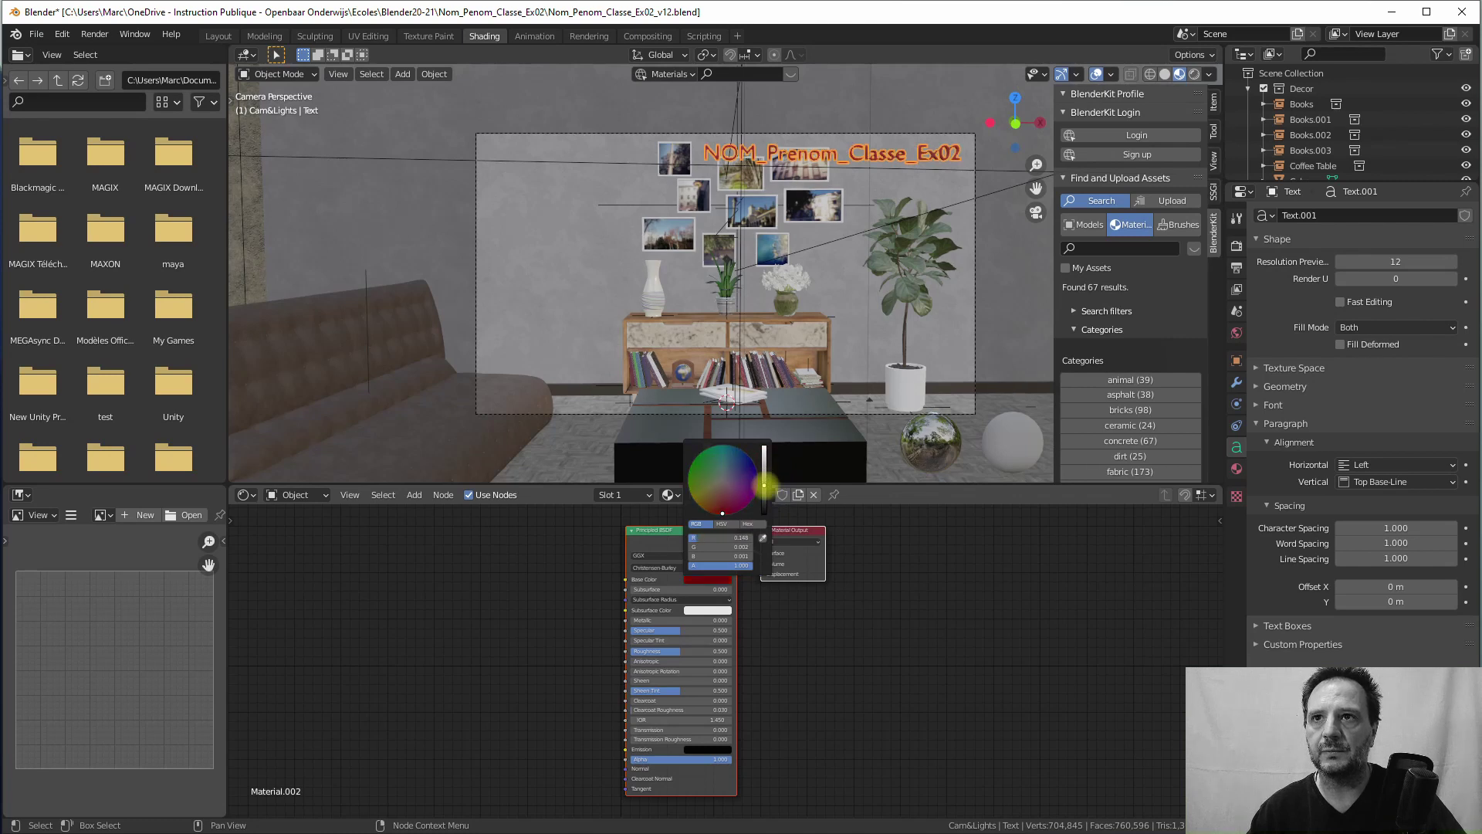
Step: Check the title's color with the text deselected, and brighten its red base color slightly
{"action": "left_click", "coordinate": [606, 242]}
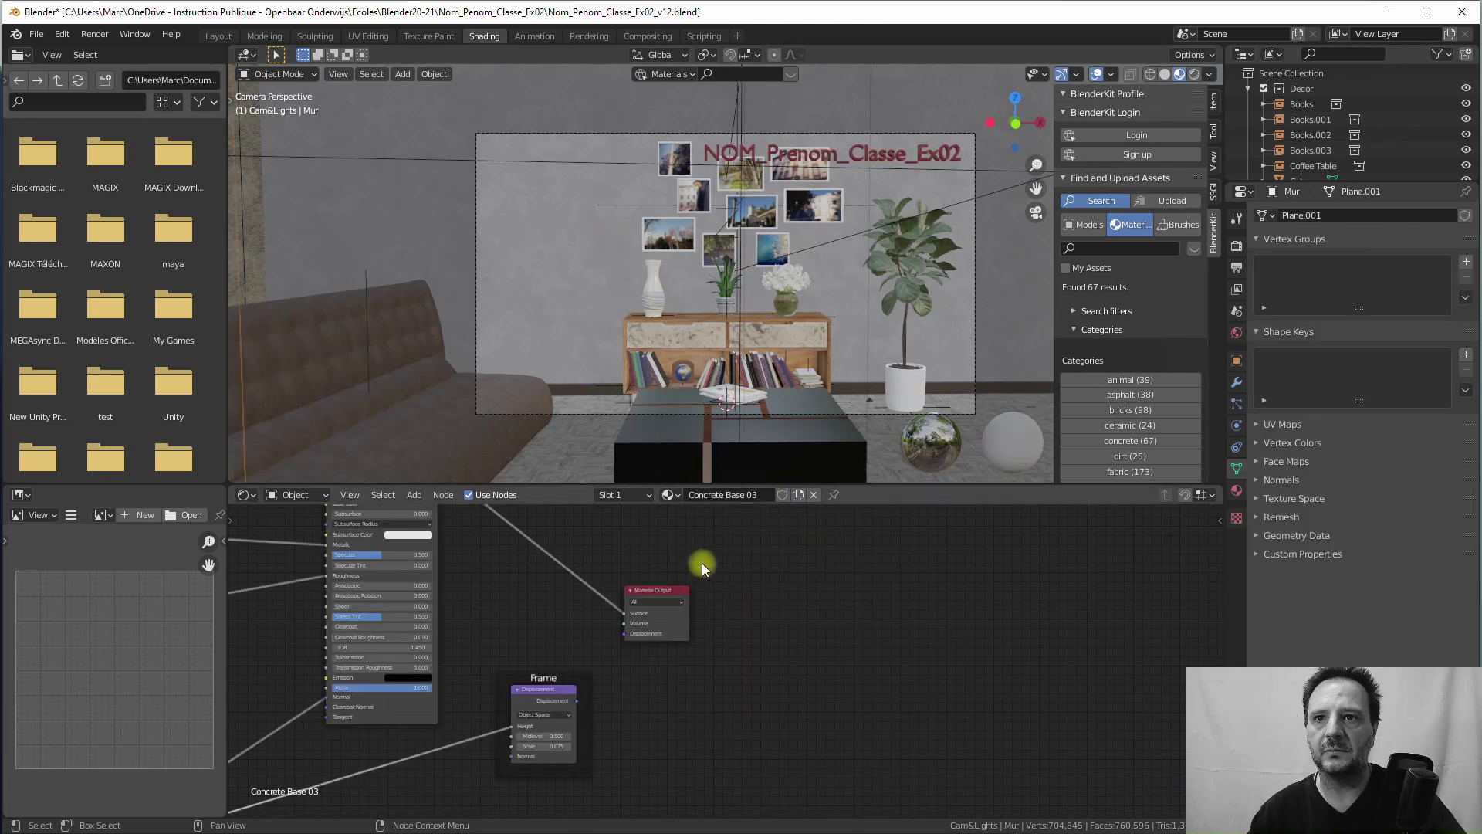
{"action": "left_click", "coordinate": [889, 152]}
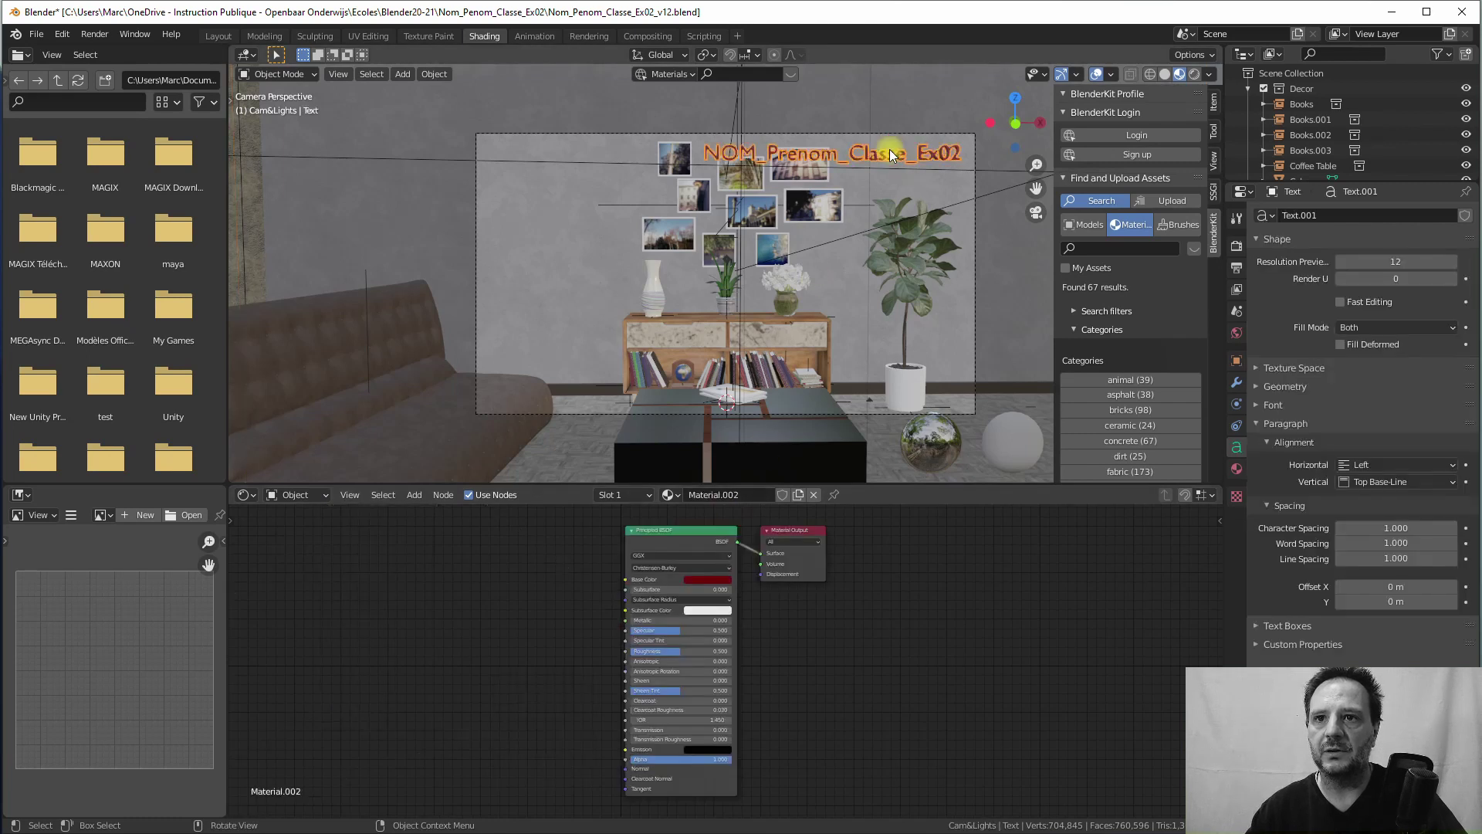
{"action": "left_click", "coordinate": [728, 580]}
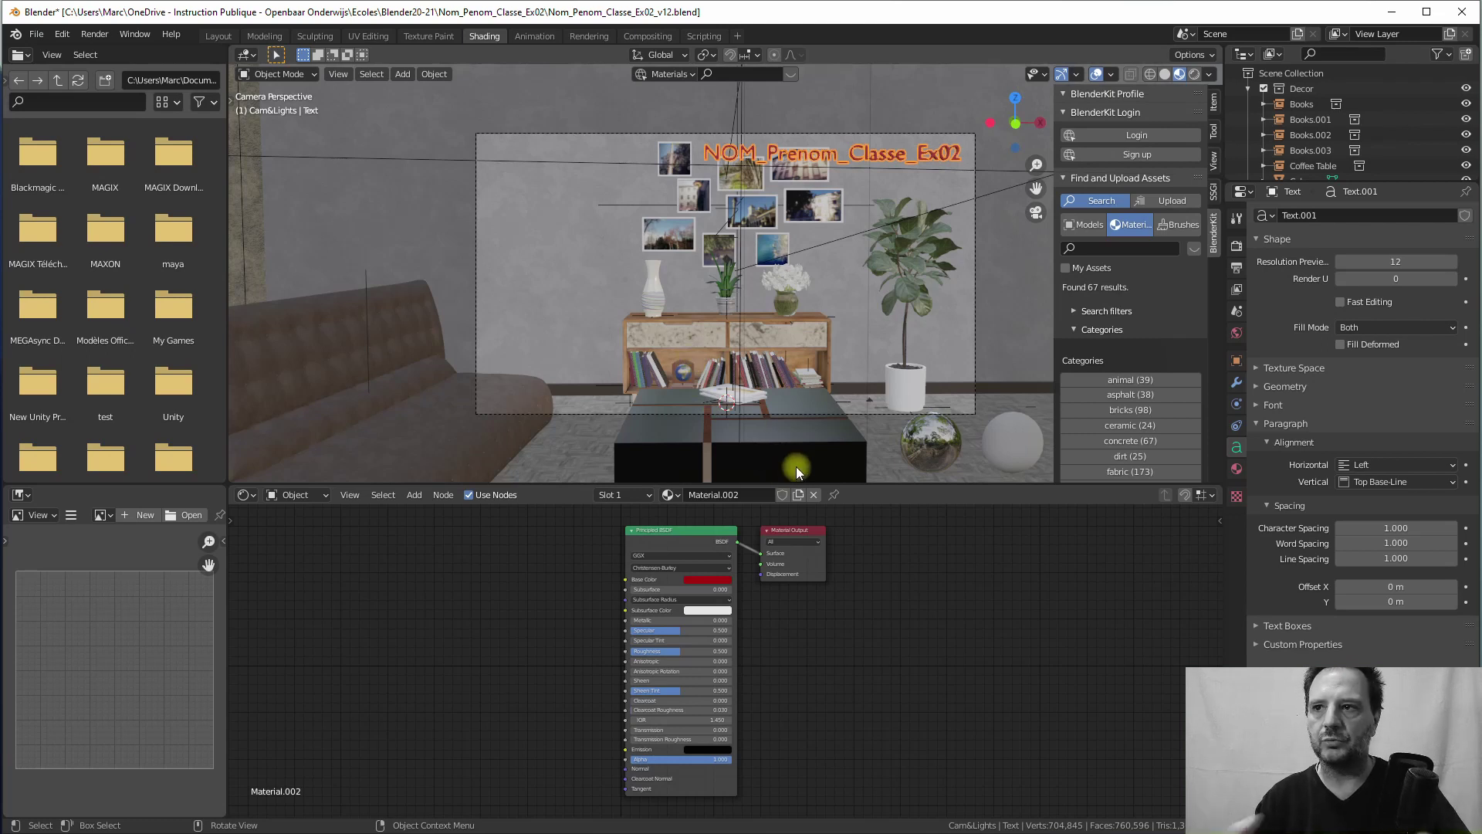
Step: Enable Ambient Occlusion and Bloom for the Eevee render, setting the Ambient Occlusion distance to 1.4 m
{"action": "left_click", "coordinate": [1236, 246]}
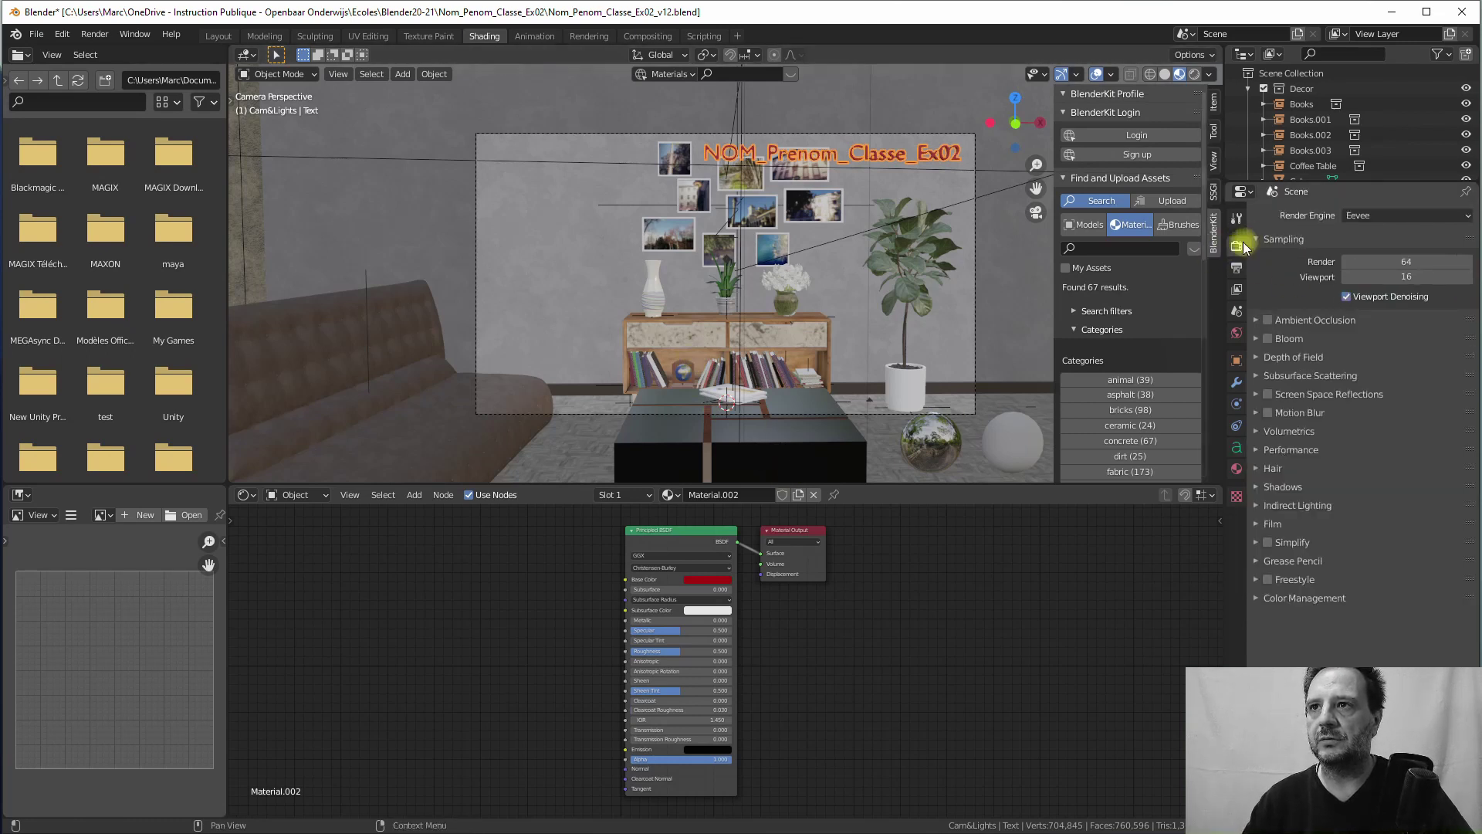
{"action": "left_click", "coordinate": [1268, 320]}
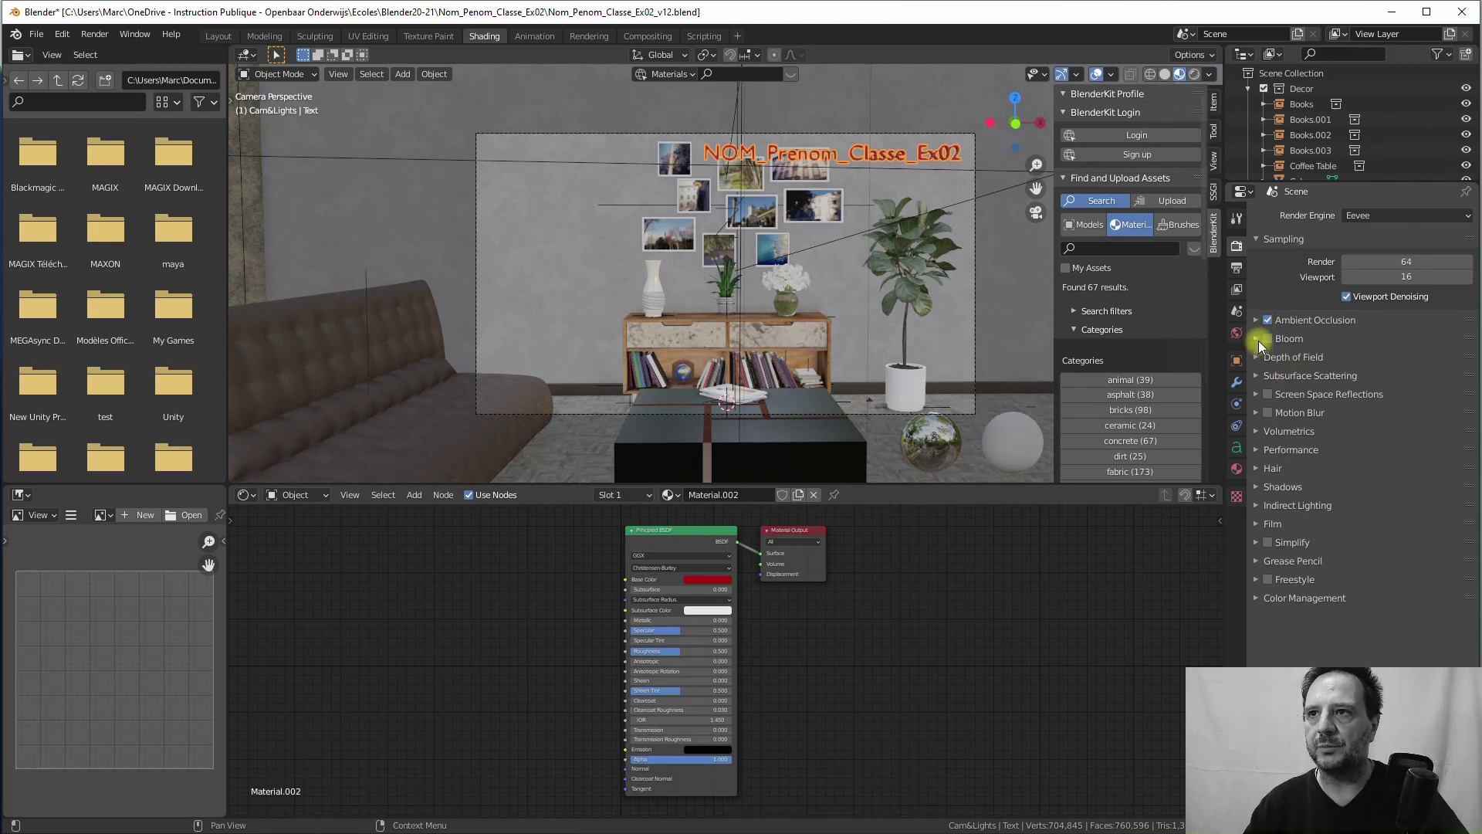
{"action": "left_click", "coordinate": [1259, 340]}
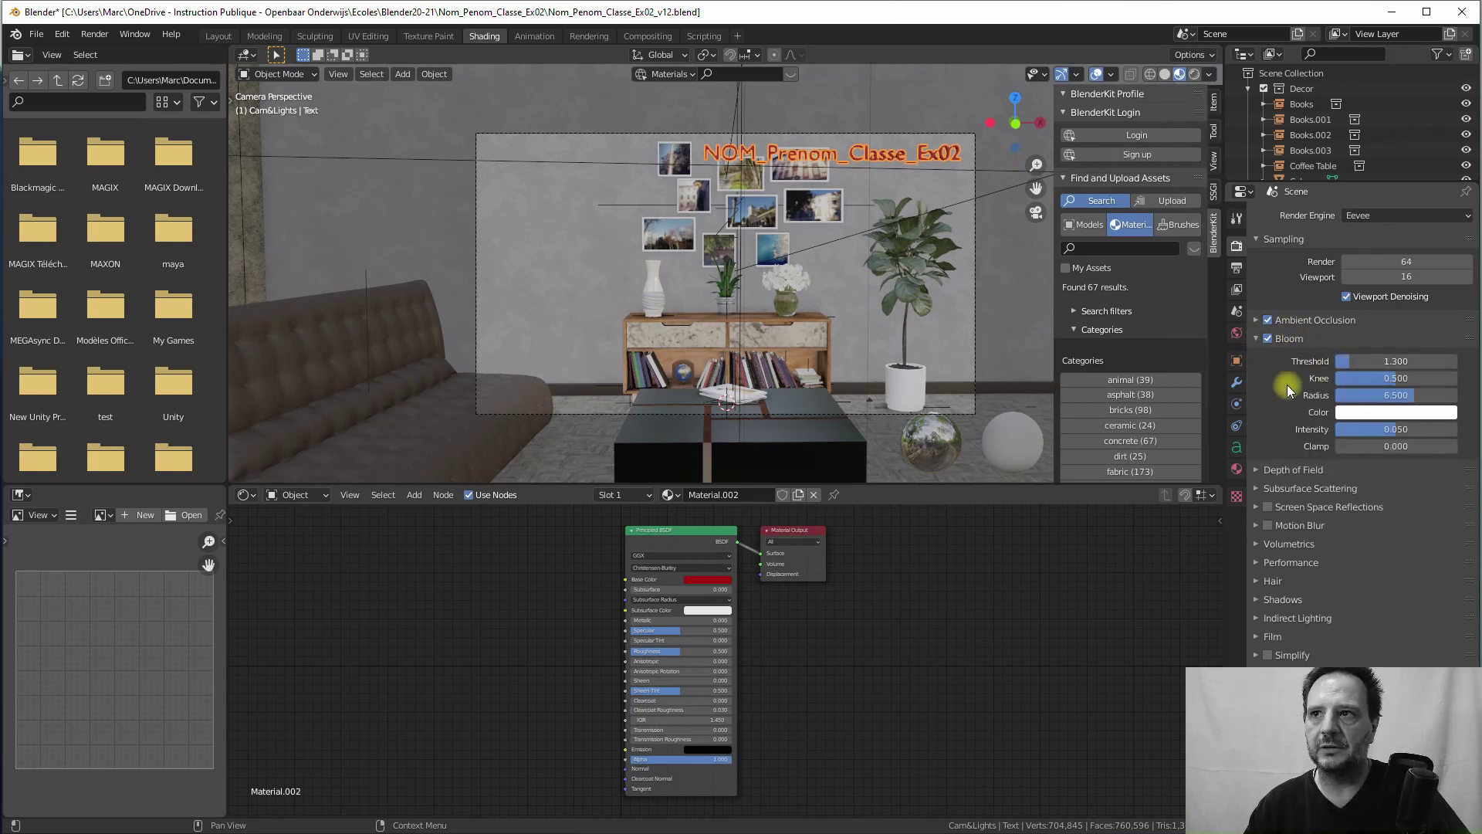
{"action": "left_click", "coordinate": [1255, 322]}
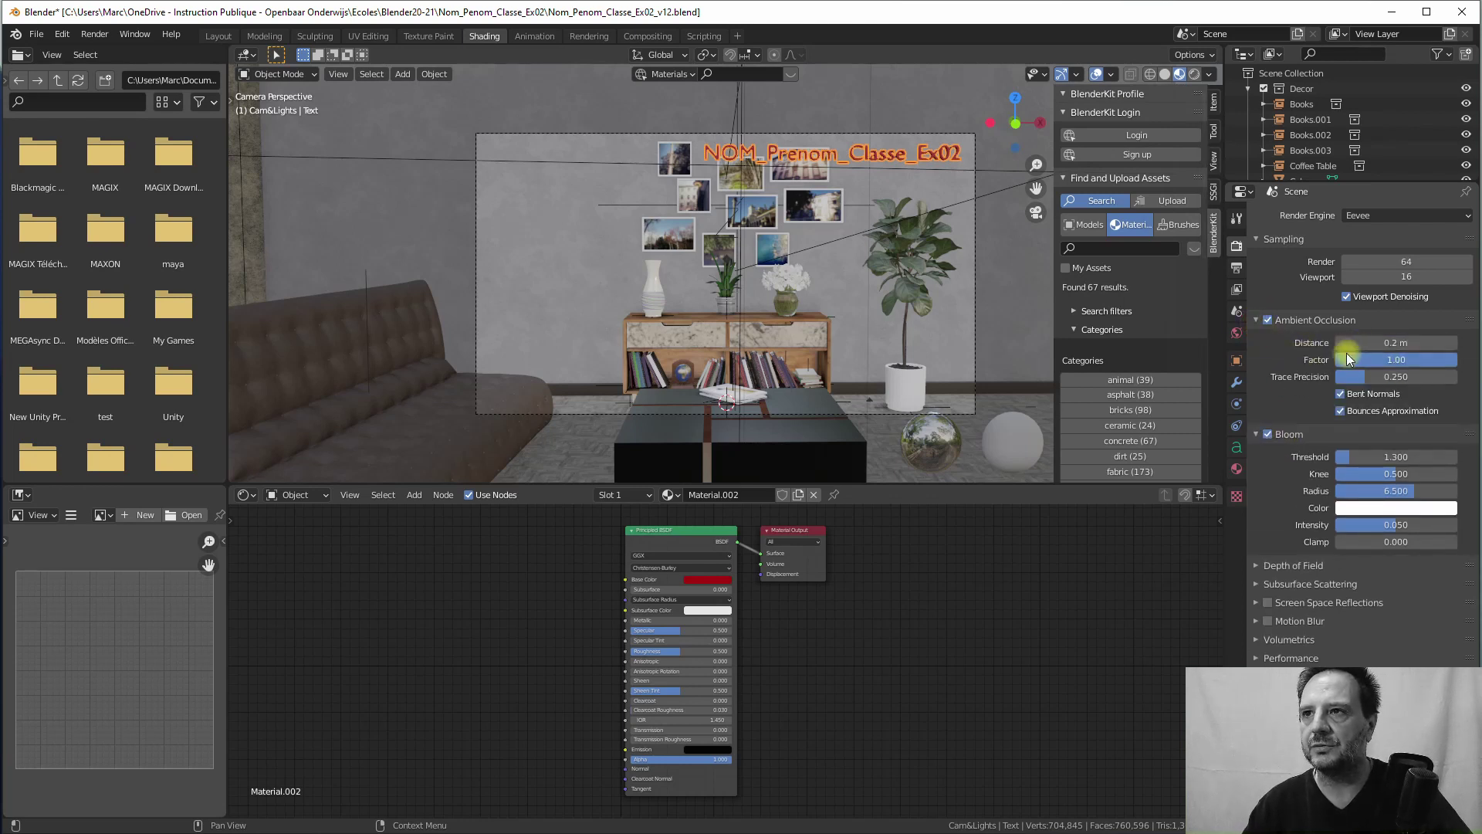
{"action": "left_click_drag", "start_coordinate": [1355, 343], "coordinate": [1449, 353]}
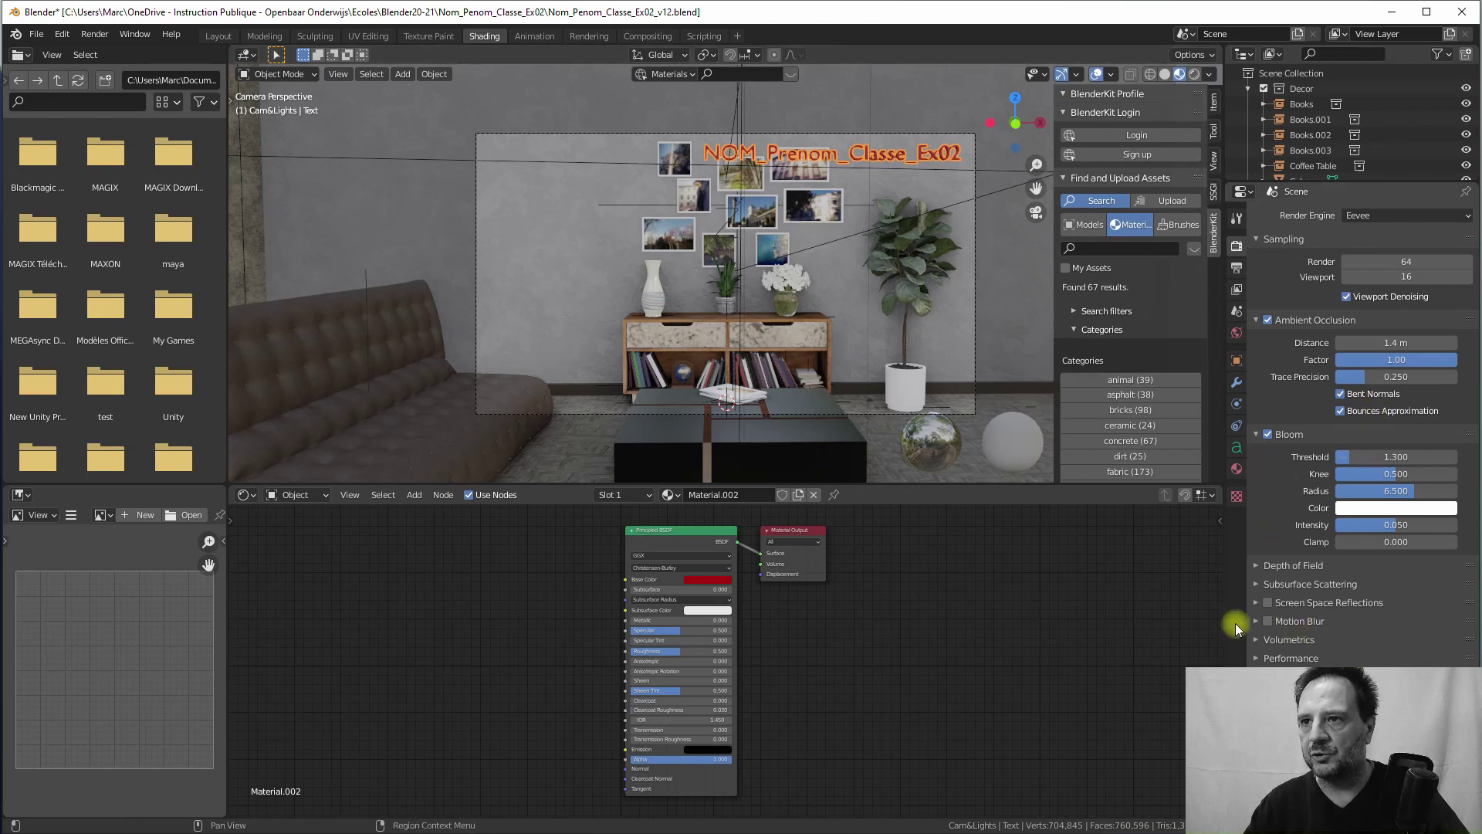
Step: Enable Screen Space Reflections and Motion Blur in the Eevee render settings
{"action": "left_click", "coordinate": [1261, 603]}
{"action": "left_click", "coordinate": [1267, 603]}
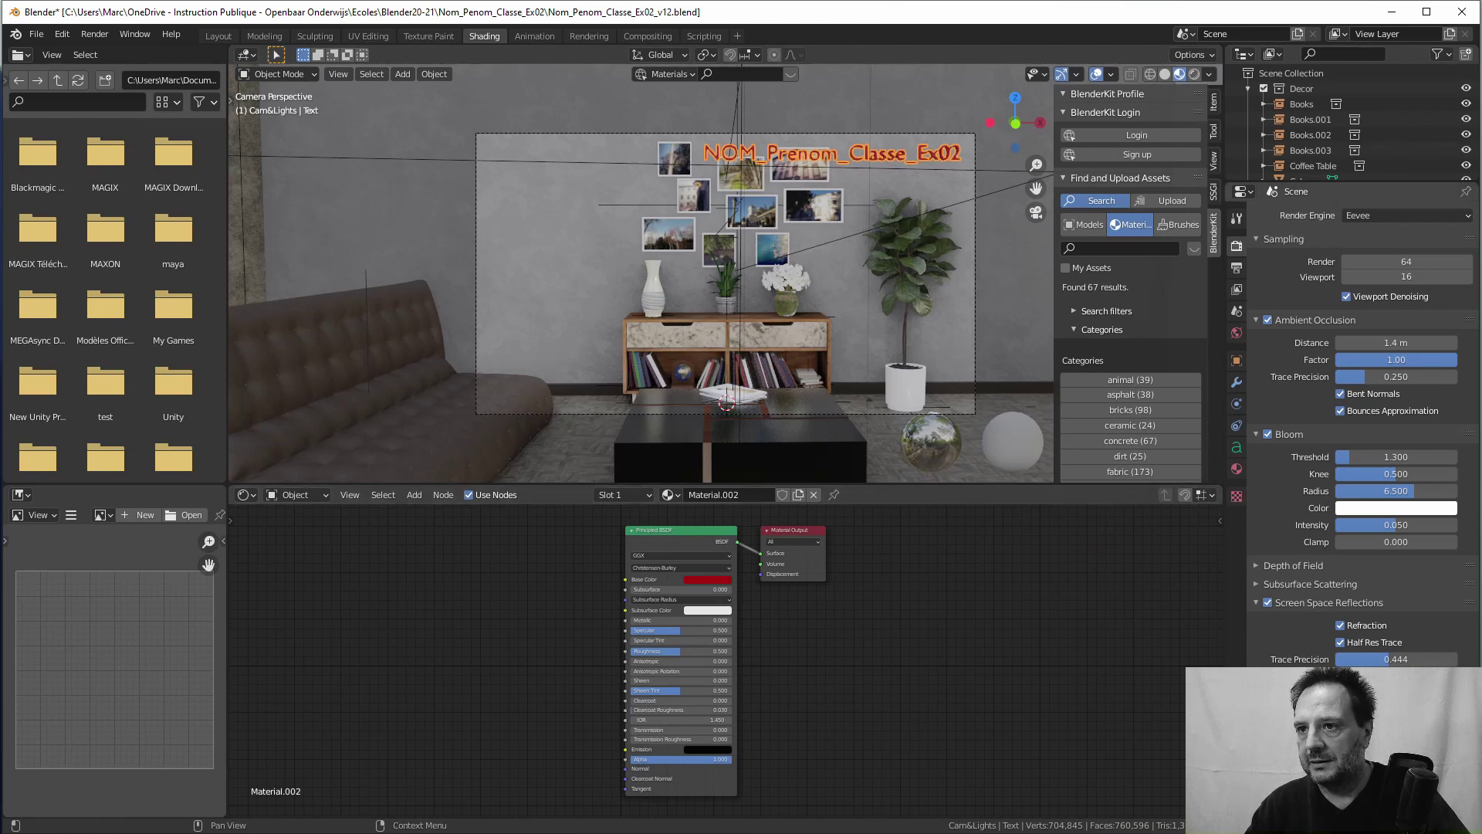
{"action": "scroll", "coordinate": [1312, 648], "scroll_direction": "down", "scroll_amount": 4}
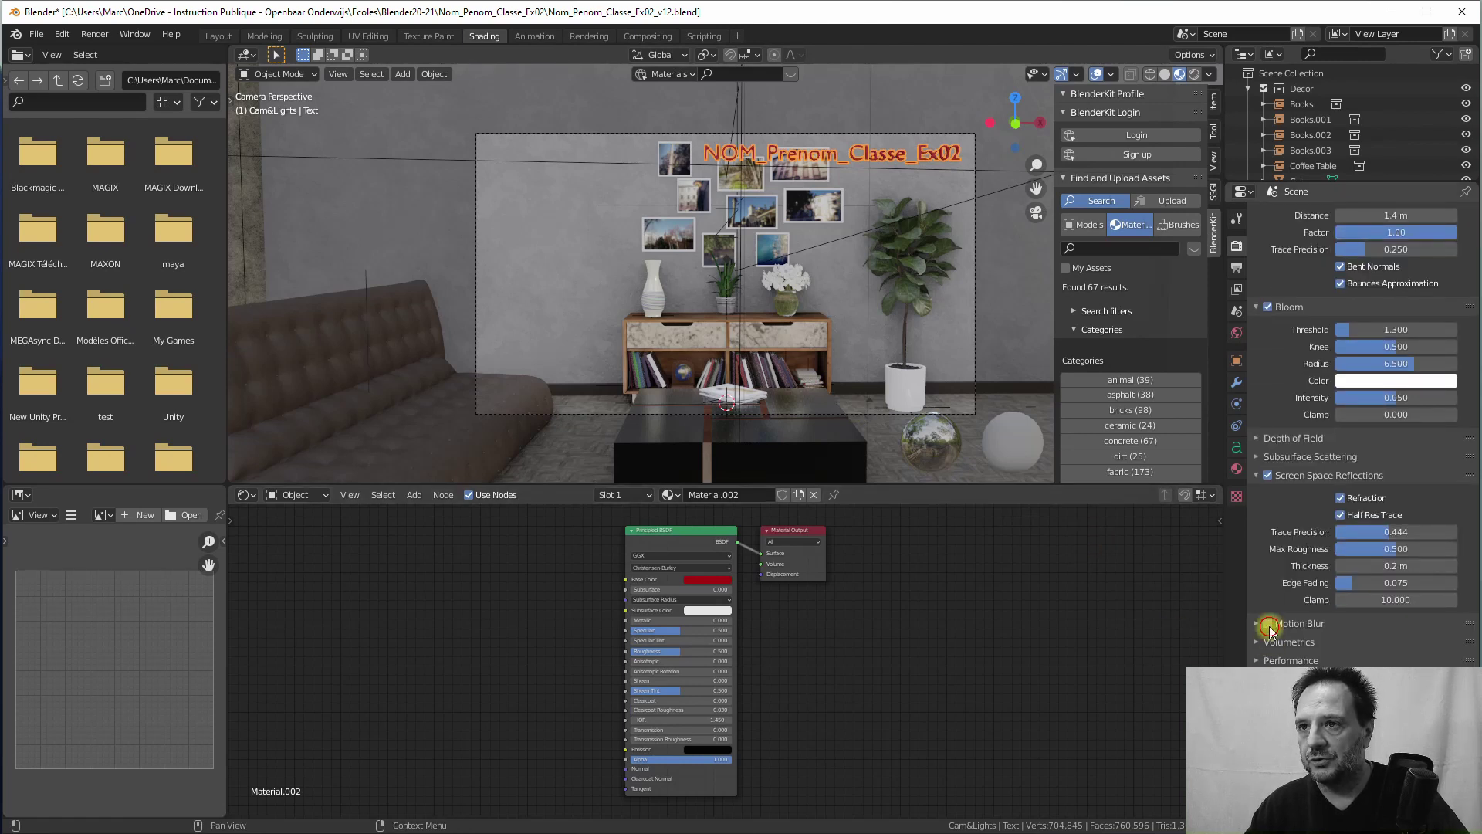
{"action": "left_click", "coordinate": [1267, 623]}
{"action": "left_click", "coordinate": [1265, 625]}
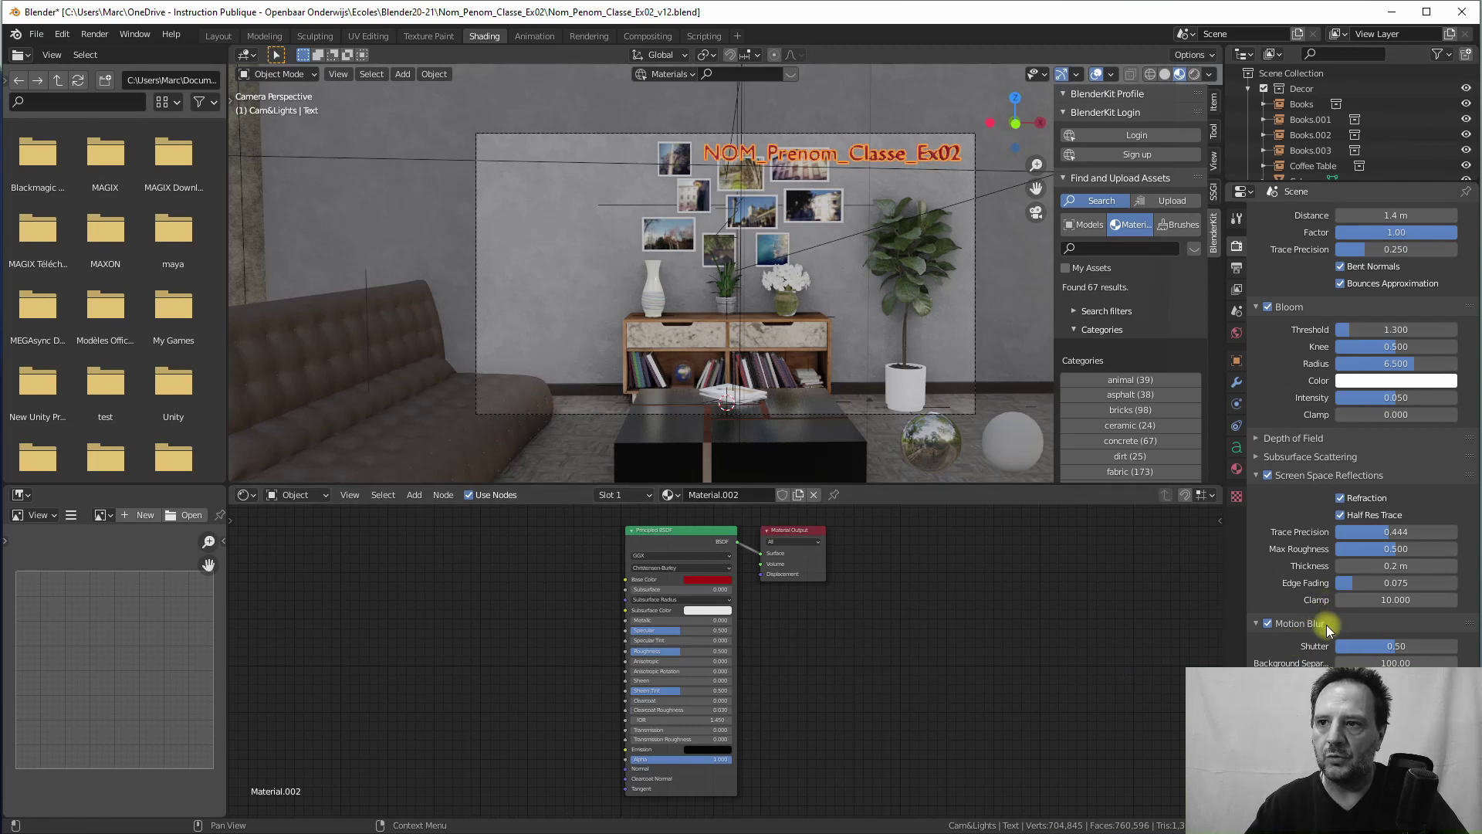
Step: Set the shadow Cube Size to 1024 px and the Cascade Size to 2048 px
{"action": "scroll", "coordinate": [1363, 432], "scroll_direction": "down", "scroll_amount": 3}
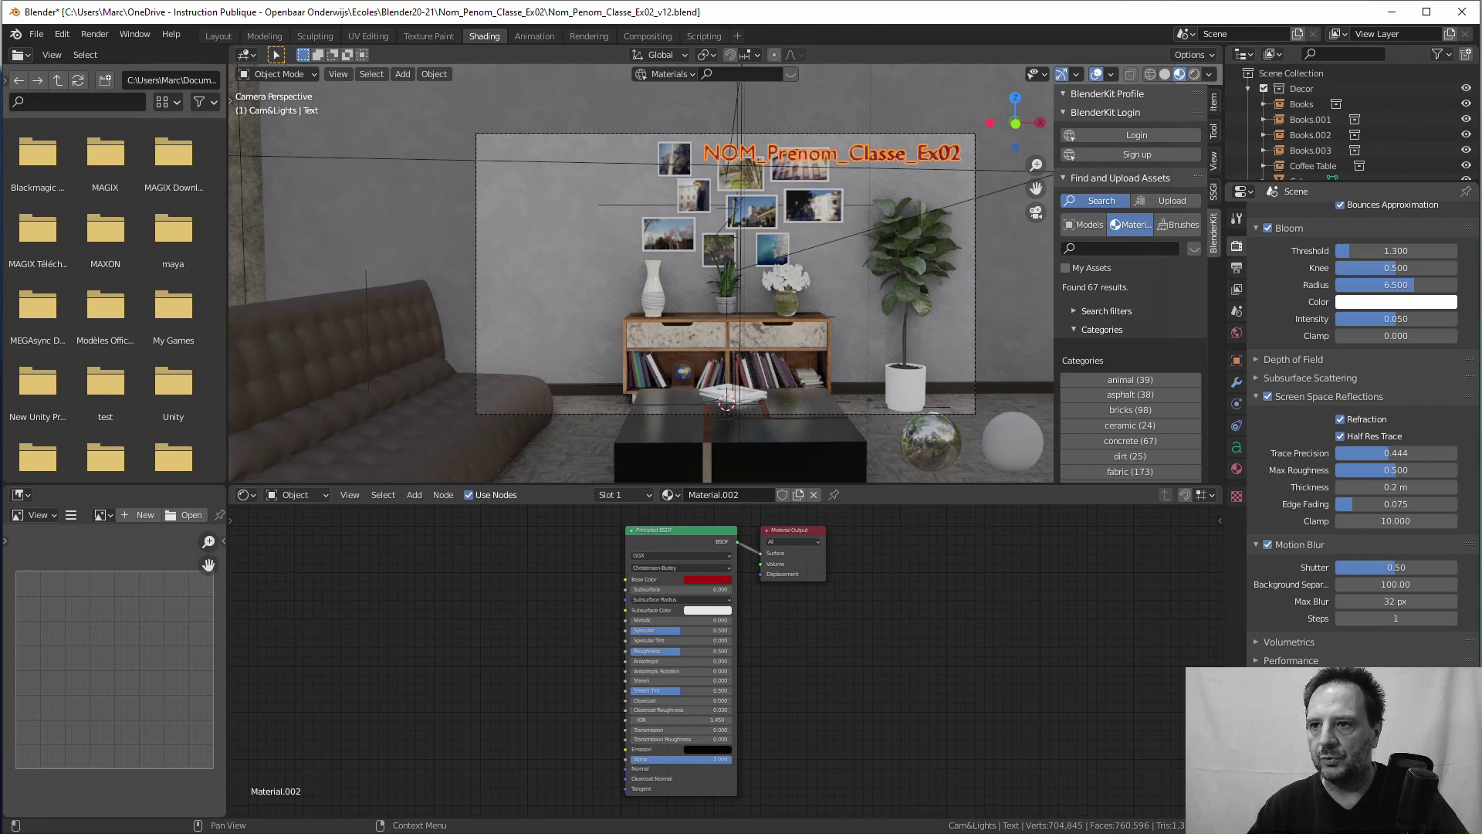
{"action": "left_click", "coordinate": [1381, 685]}
{"action": "left_click", "coordinate": [1336, 635]}
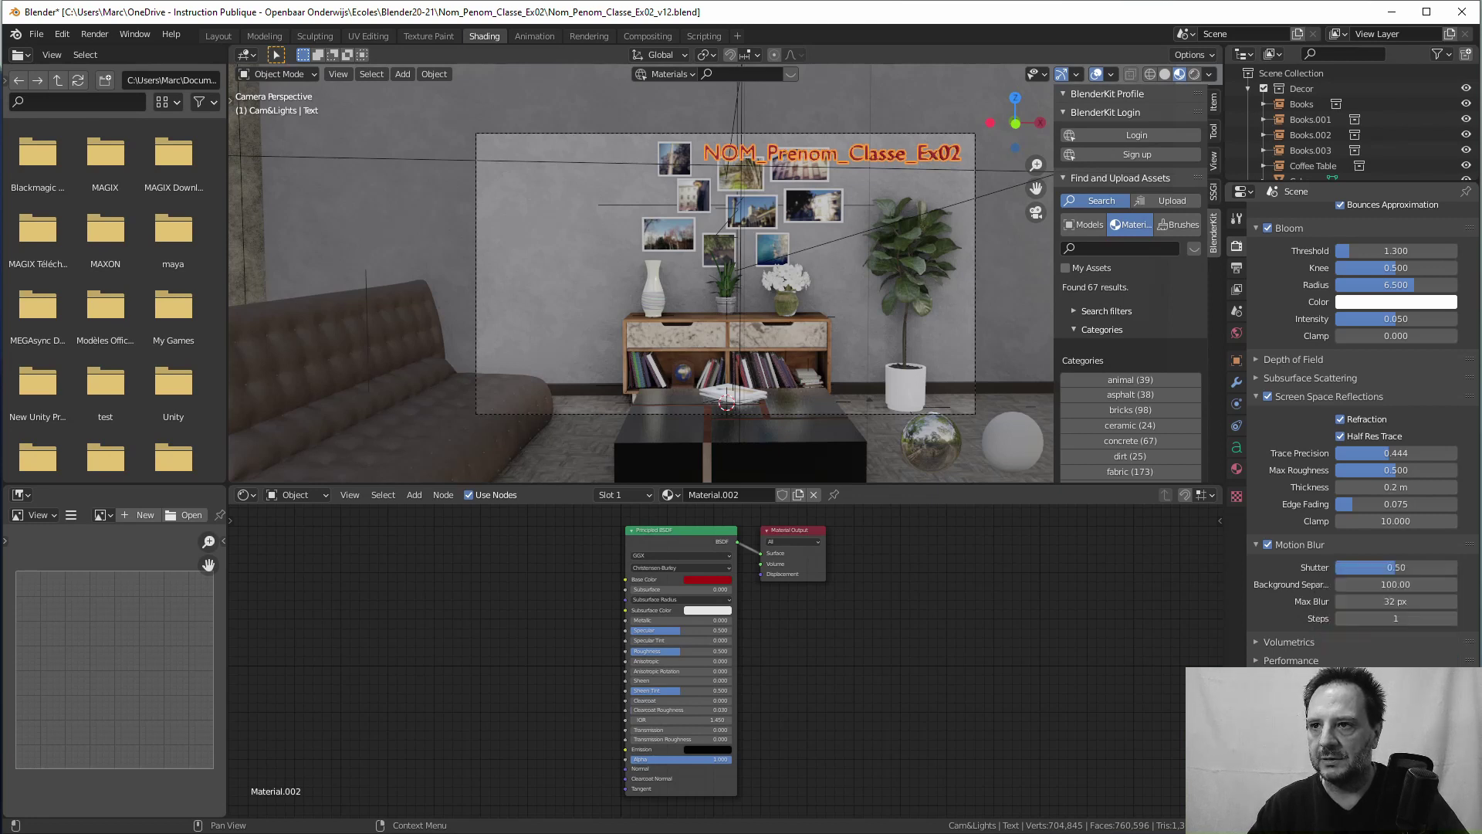
{"action": "left_click", "coordinate": [1381, 702]}
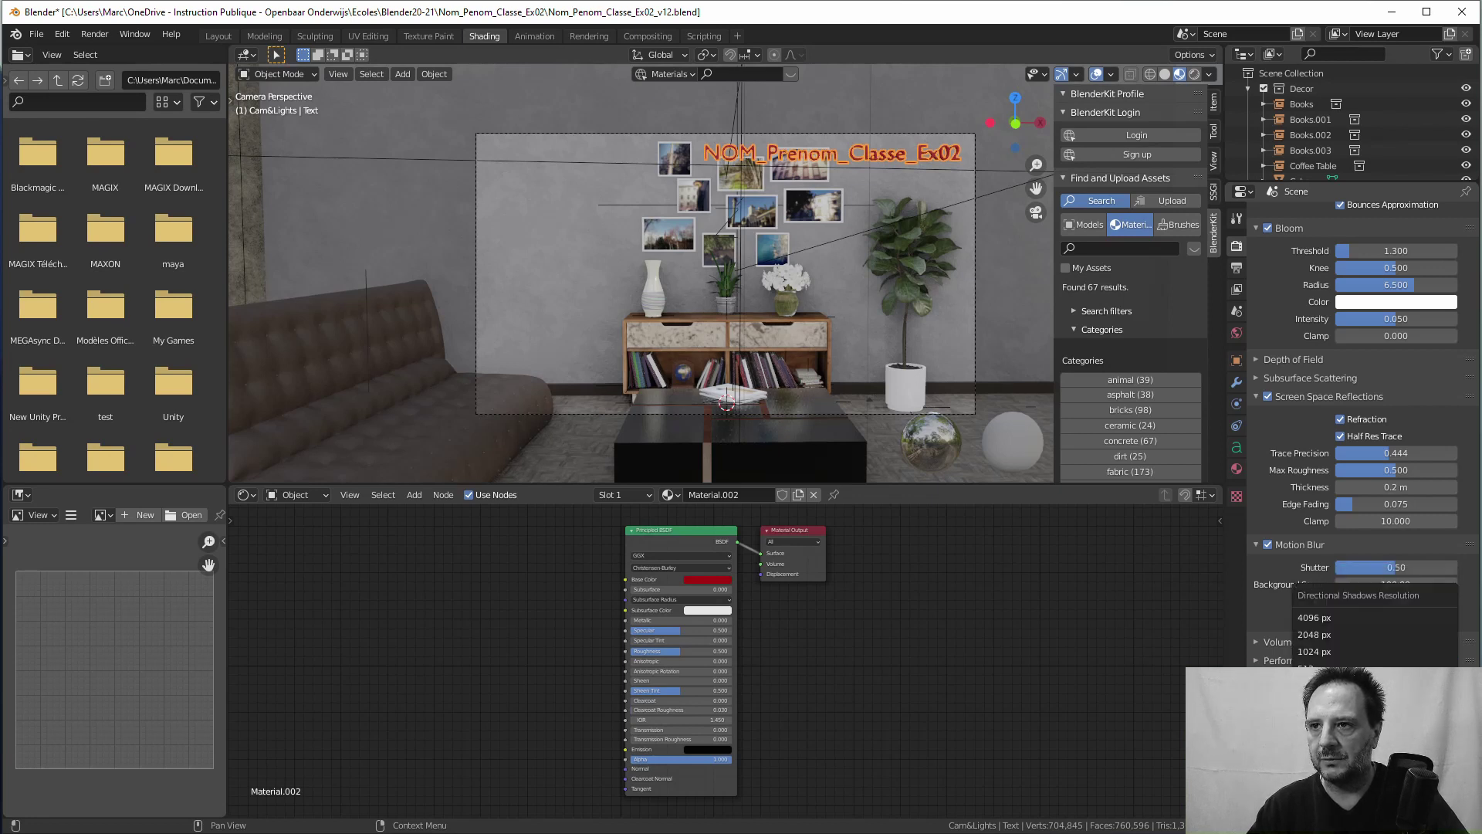
{"action": "left_click", "coordinate": [1322, 637]}
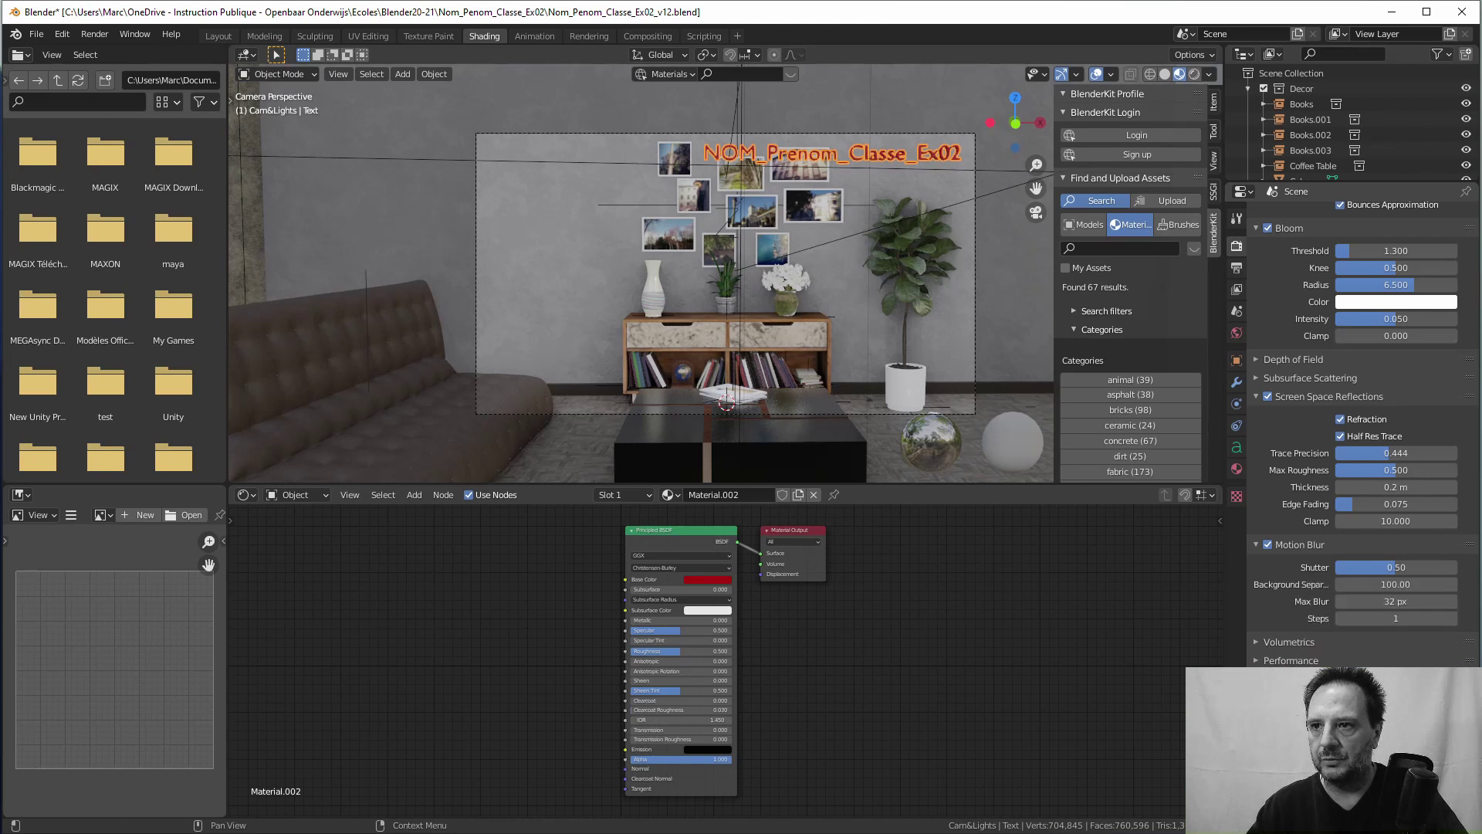
{"action": "scroll", "coordinate": [1362, 417], "scroll_direction": "down", "scroll_amount": 2}
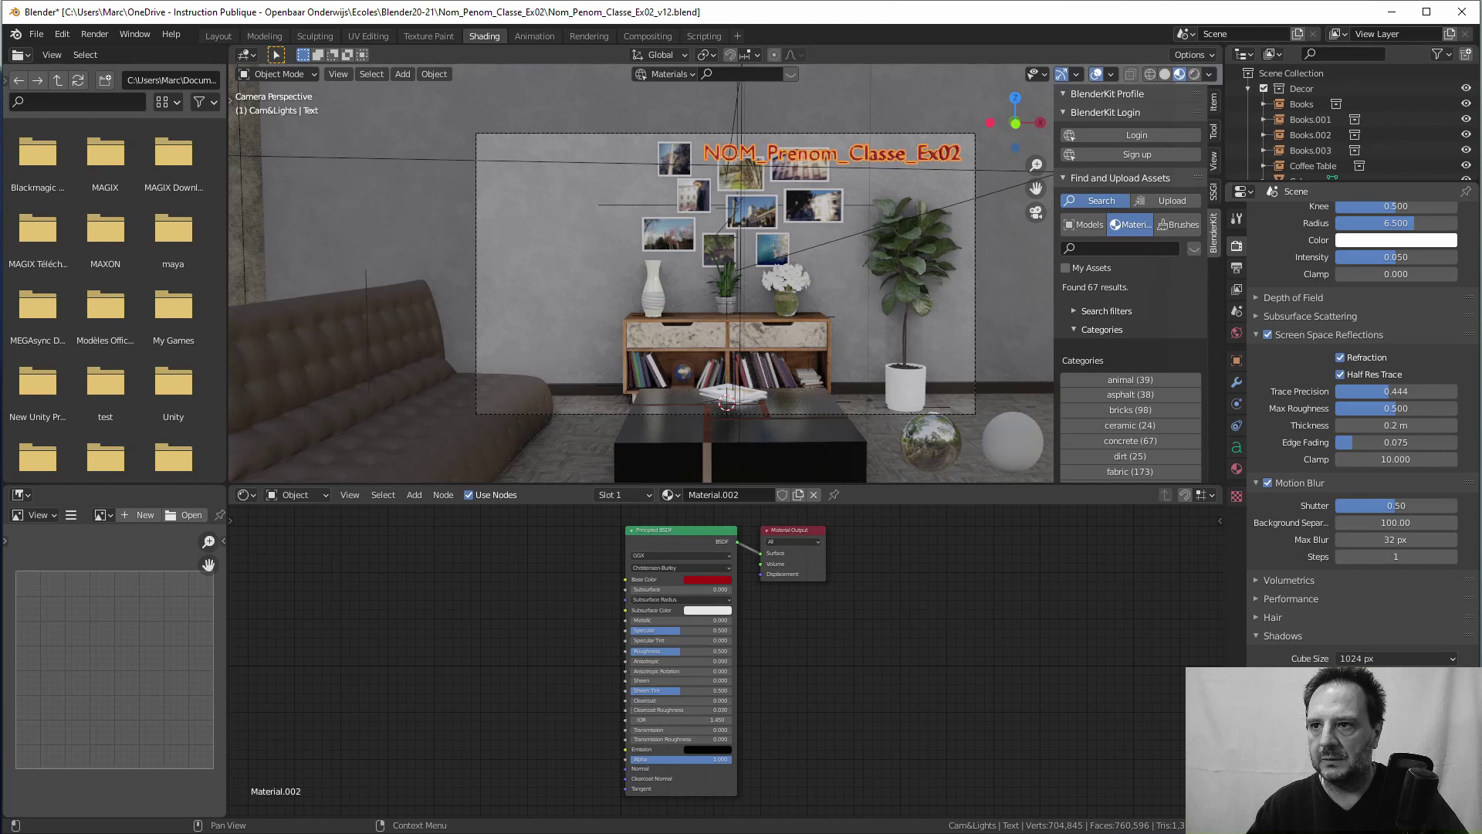
{"action": "scroll", "coordinate": [1362, 432], "scroll_direction": "down", "scroll_amount": 1}
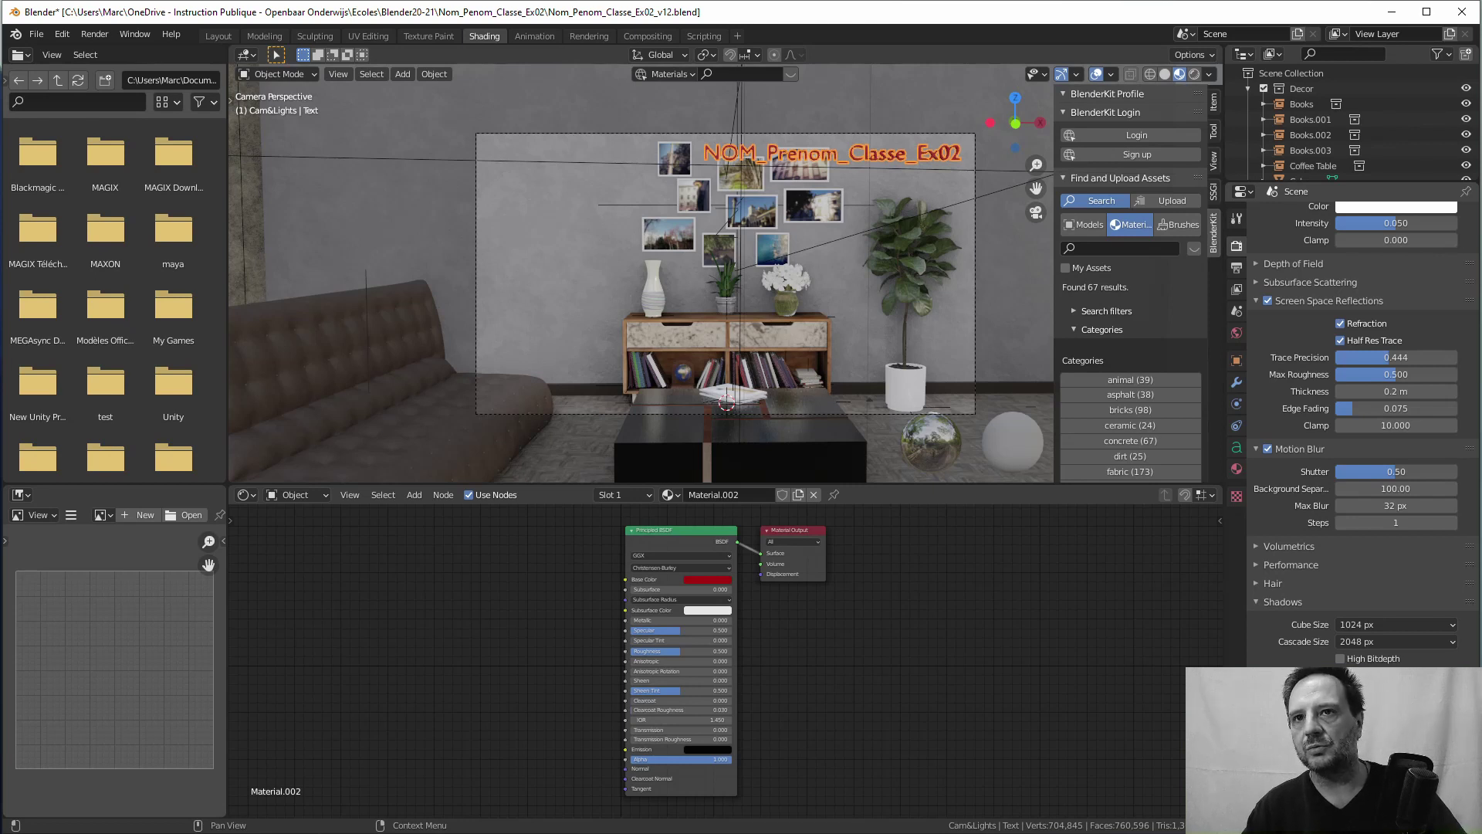
Step: Enable Color Management curves and, with the viewport in rendered shading, adjust the combined curve to brighten the image
{"action": "scroll", "coordinate": [1359, 432], "scroll_direction": "down", "scroll_amount": 4}
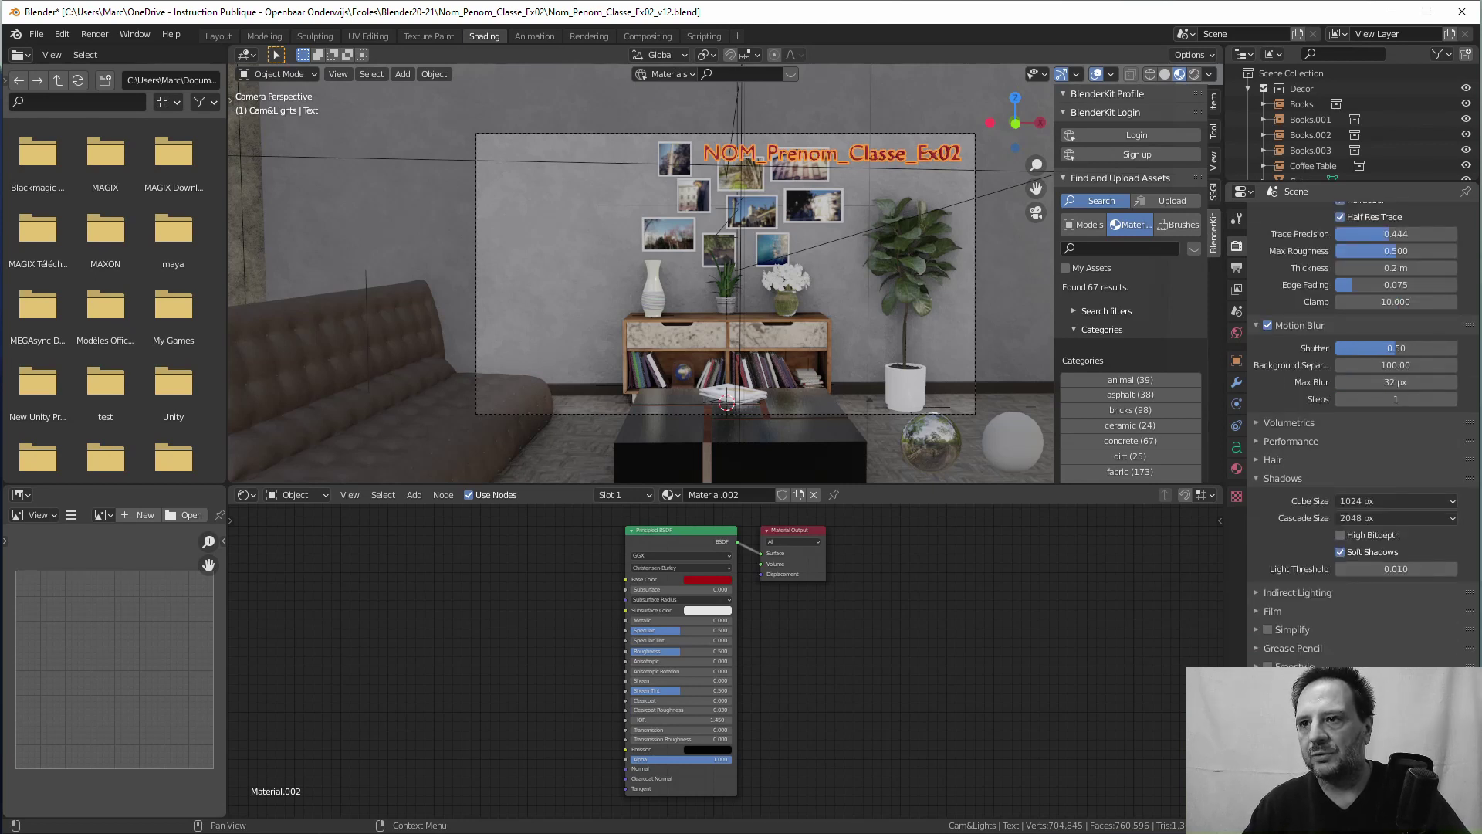
{"action": "scroll", "coordinate": [1358, 432], "scroll_direction": "down", "scroll_amount": 1}
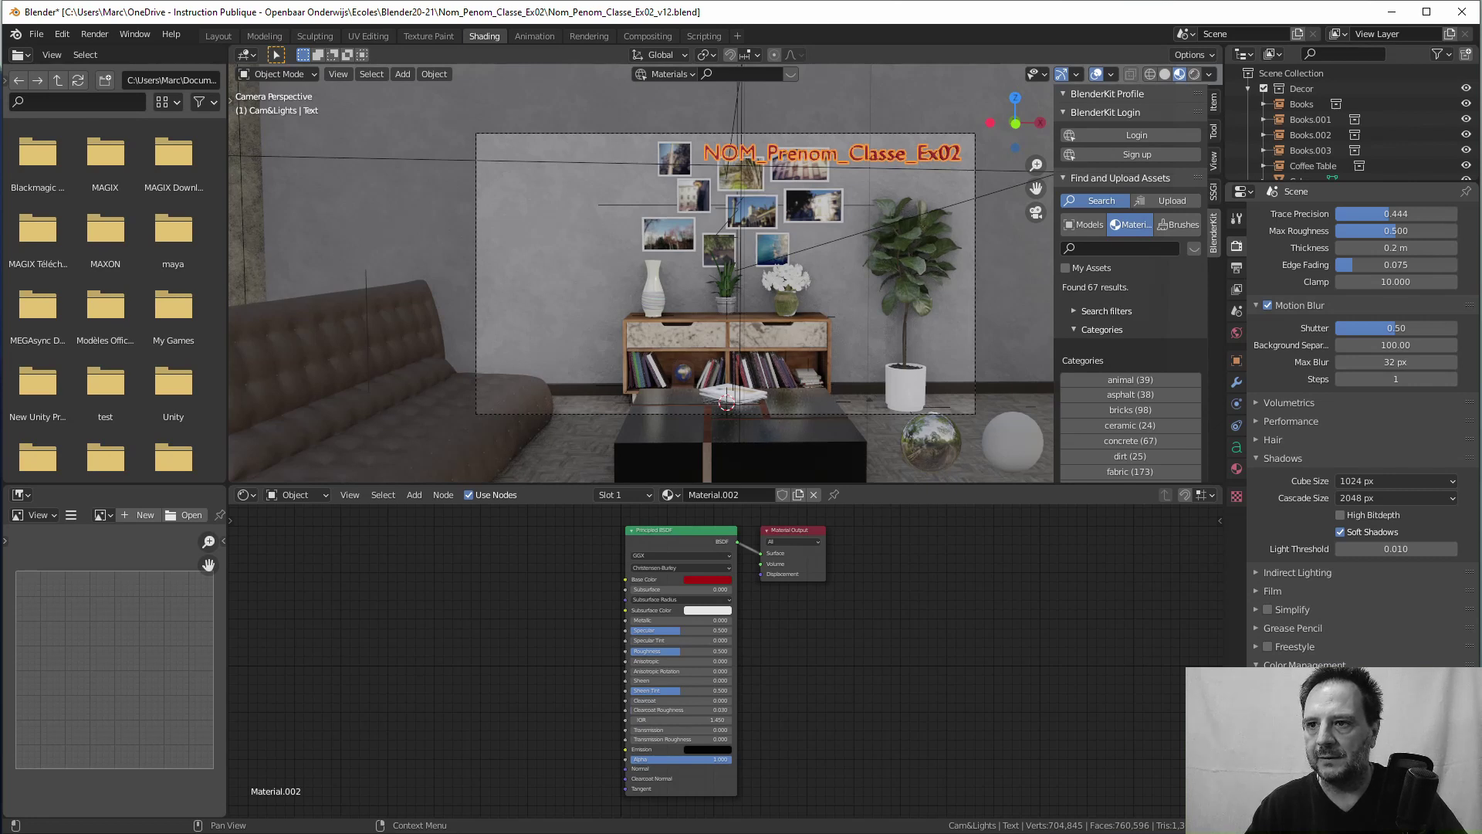
{"action": "scroll", "coordinate": [1362, 432], "scroll_direction": "down", "scroll_amount": 7}
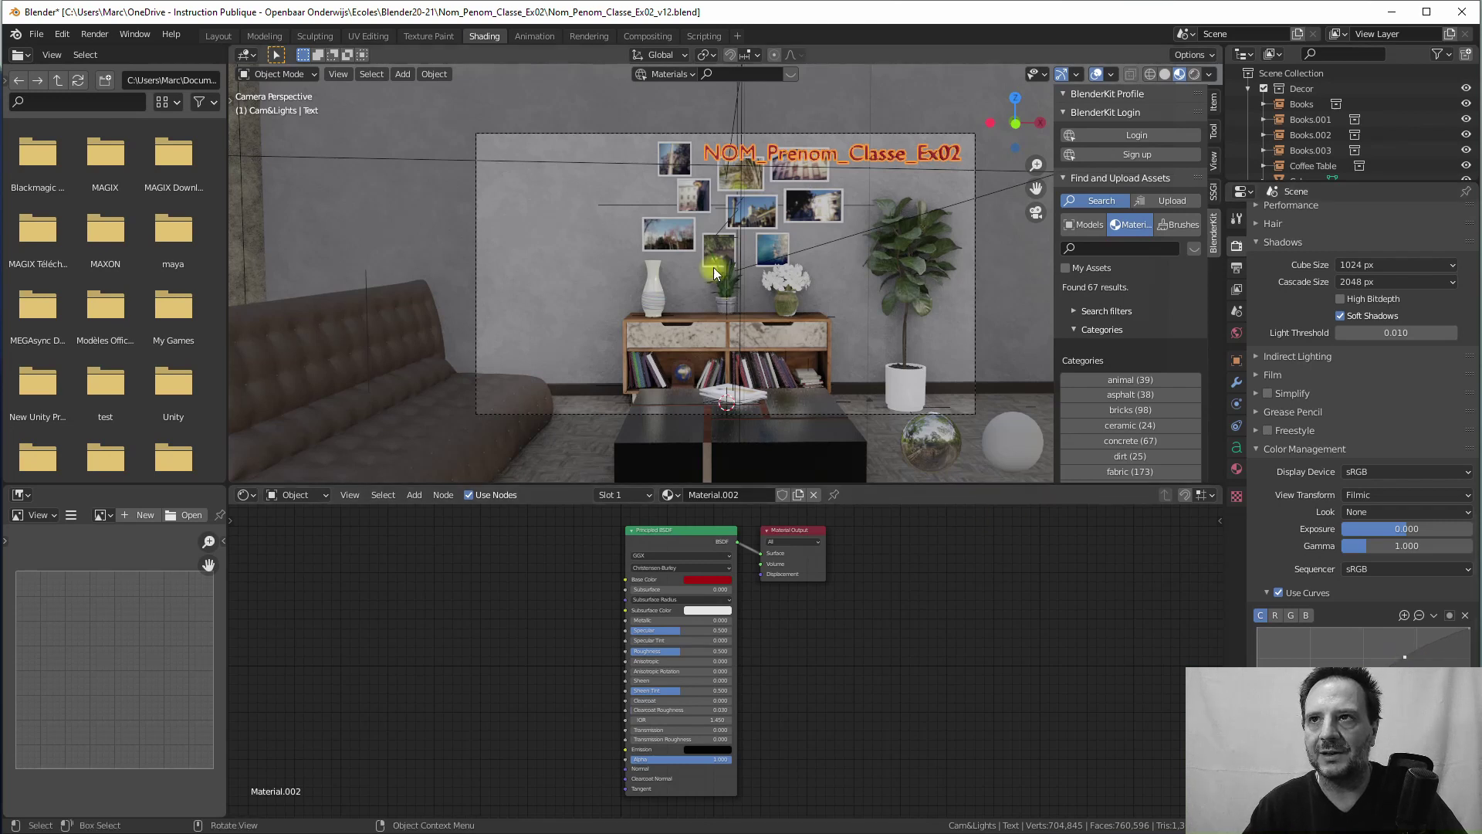
{"action": "left_click", "coordinate": [1194, 75]}
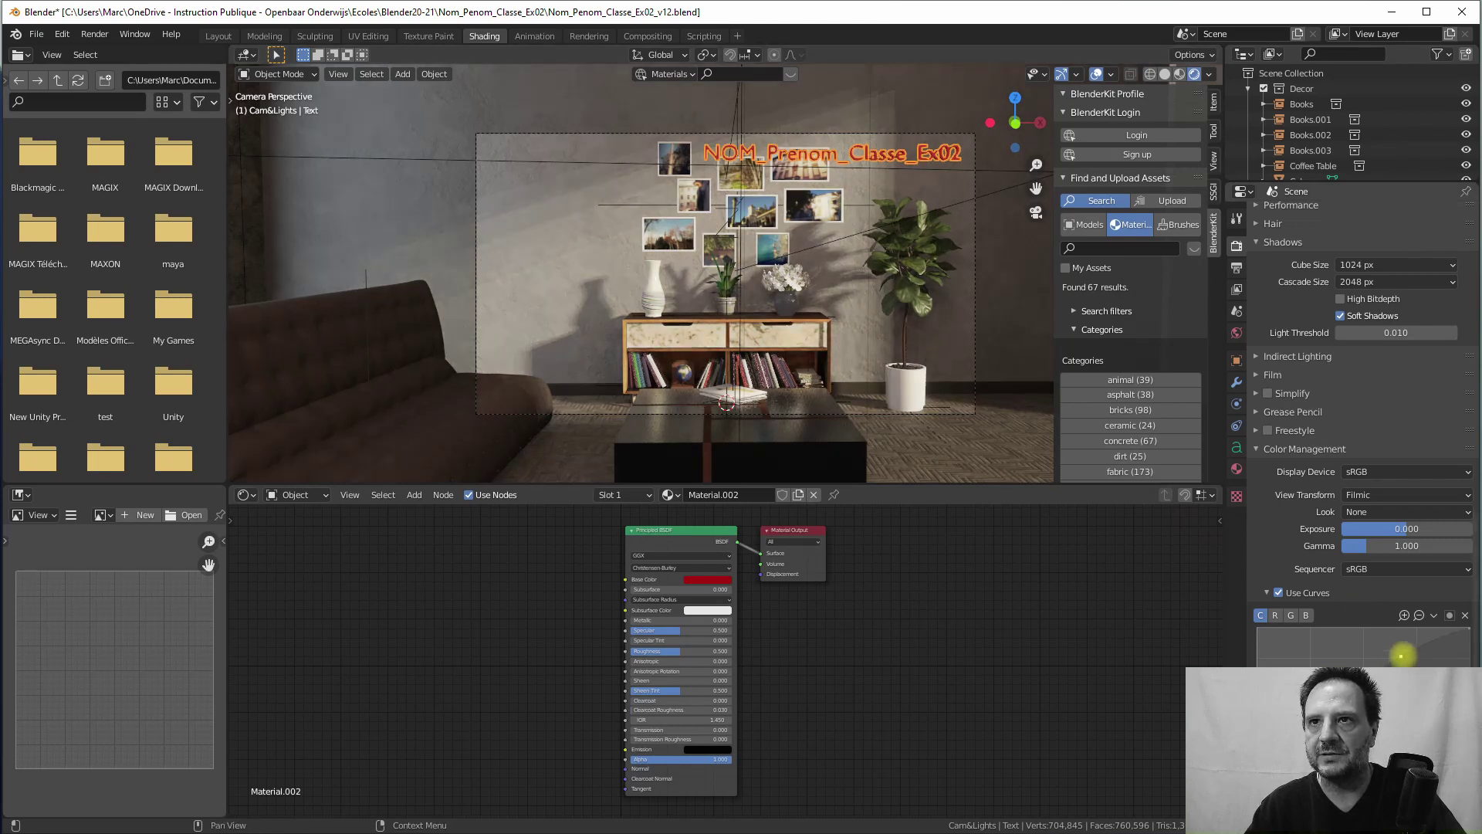
{"action": "left_click_drag", "start_coordinate": [1402, 655], "coordinate": [1405, 661]}
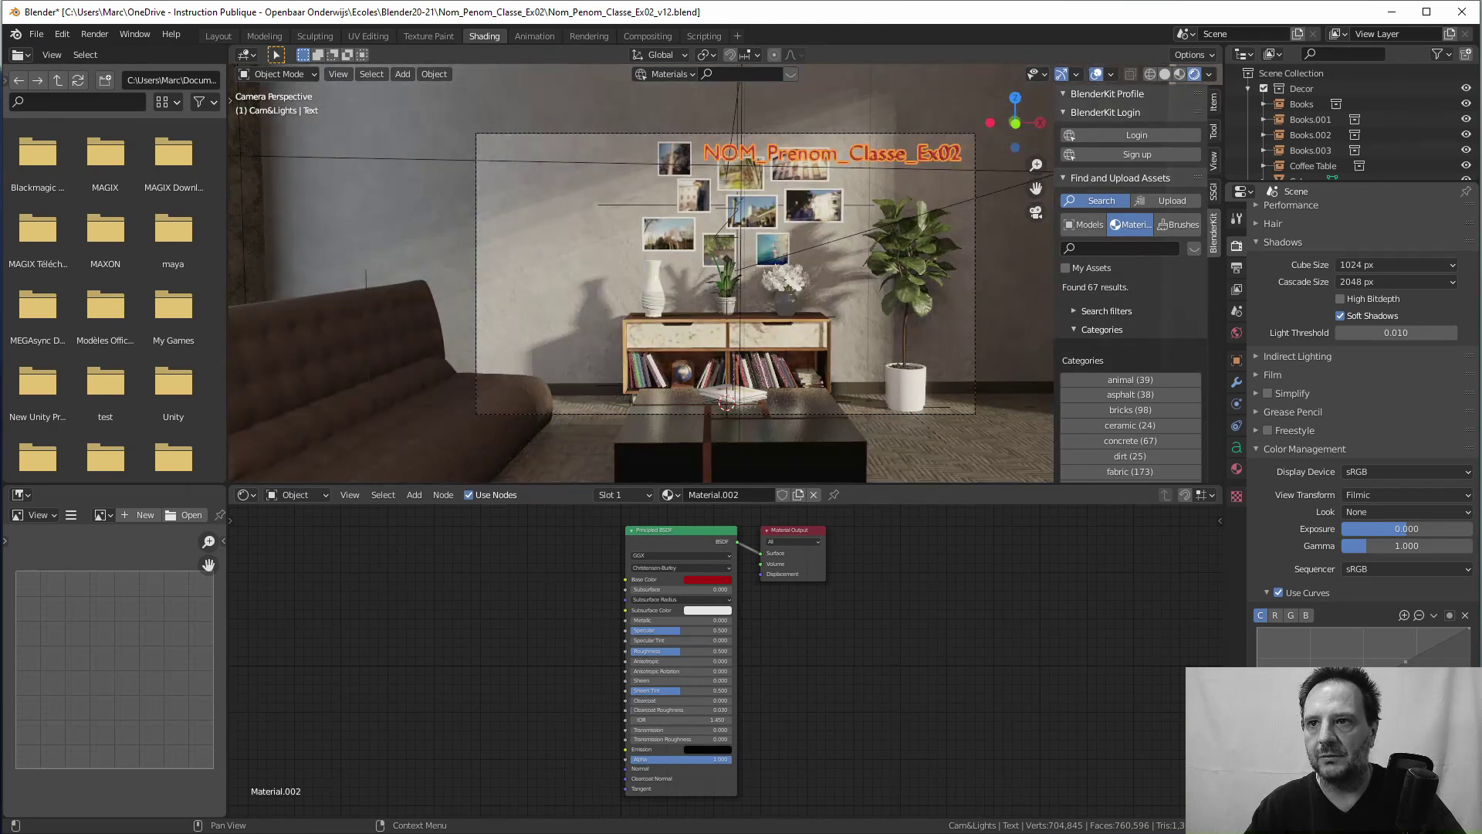
{"action": "left_click", "coordinate": [1408, 662]}
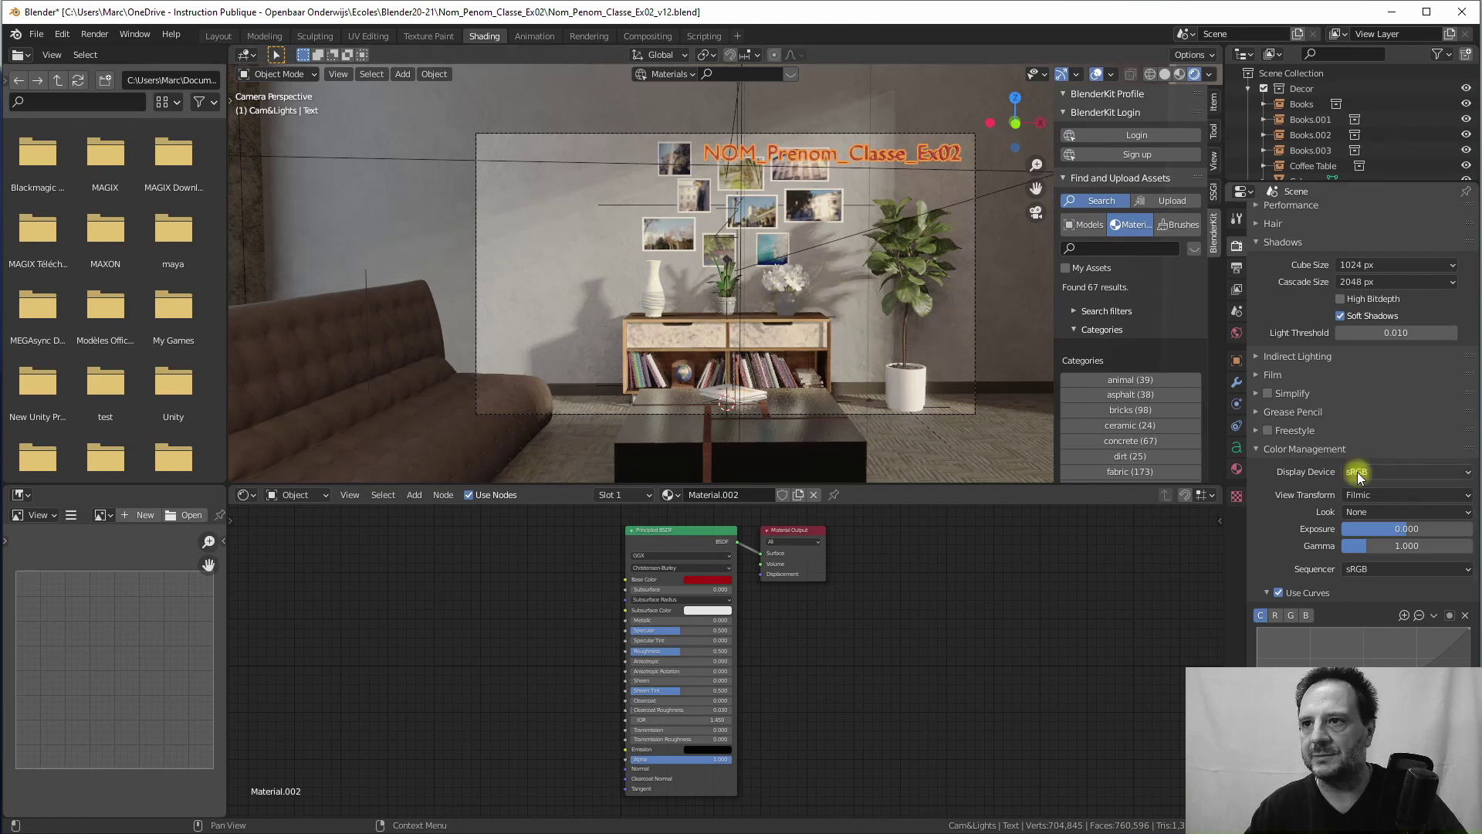
Step: Collapse the expanded Color Management, Shadows, Screen Space Reflections, Motion Blur, Ambient Occlusion and Bloom settings
{"action": "left_click", "coordinate": [1257, 449]}
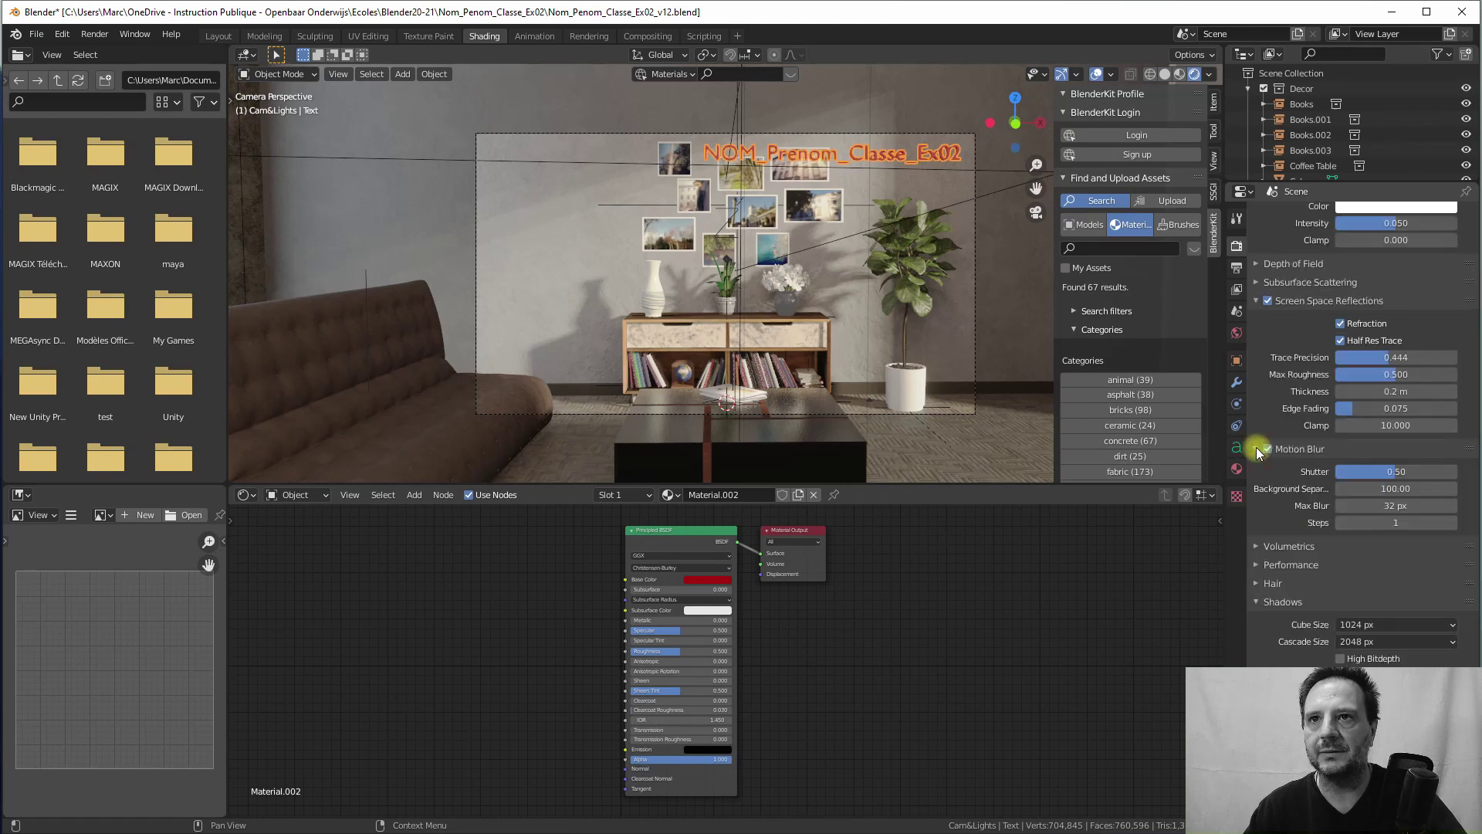
{"action": "left_click", "coordinate": [1252, 601]}
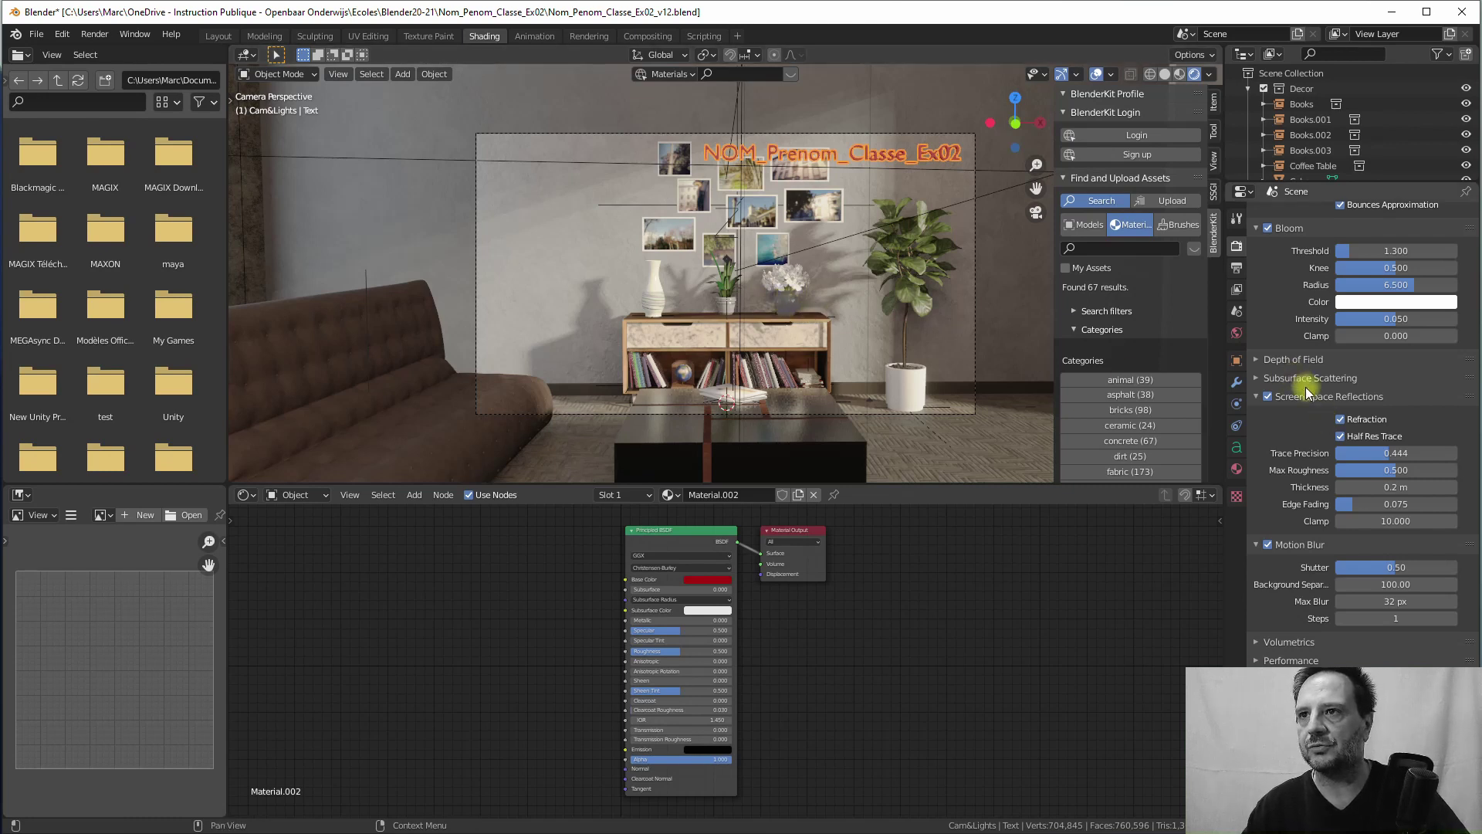
{"action": "left_click", "coordinate": [1257, 396]}
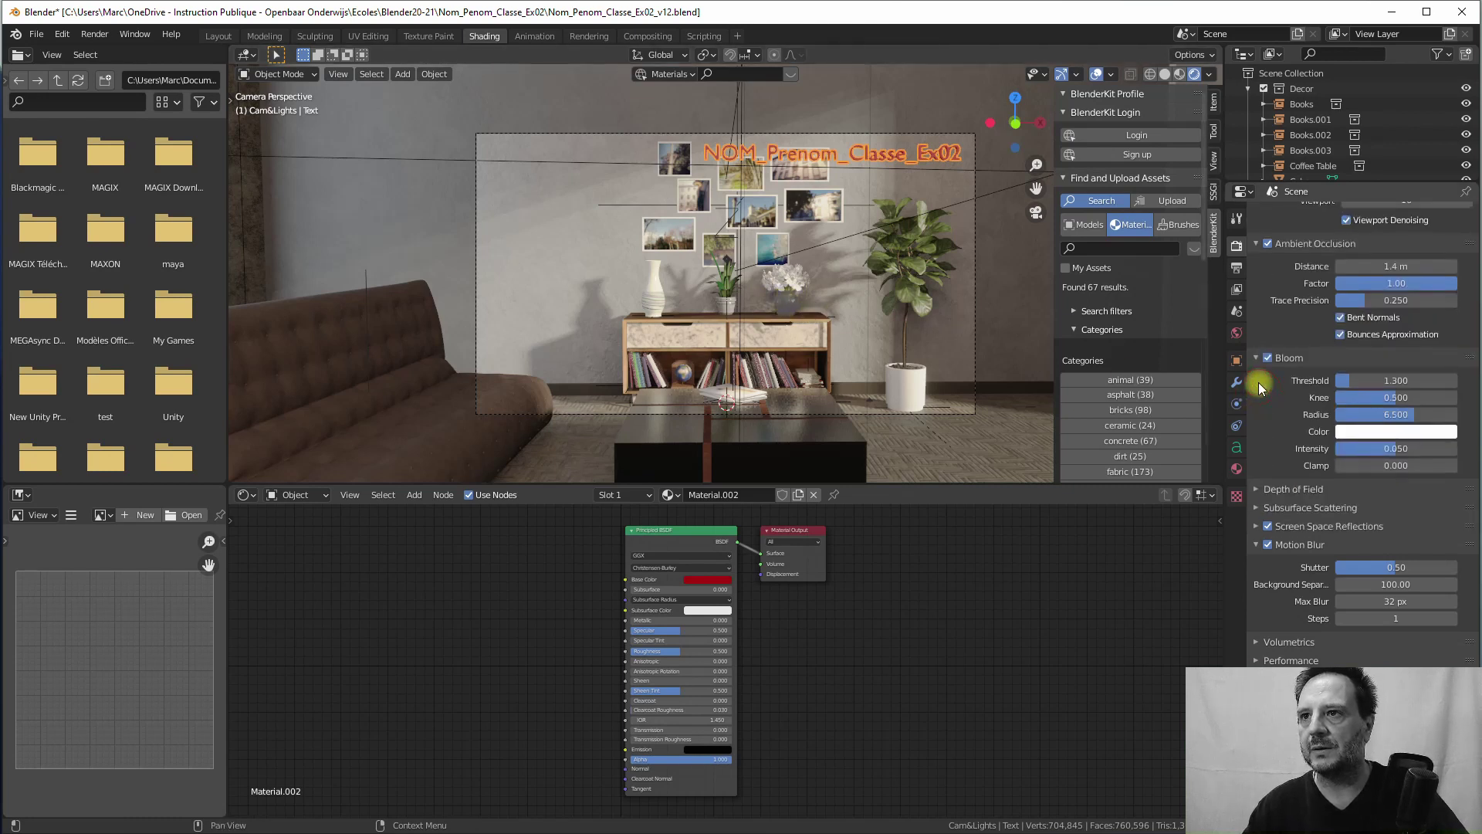
{"action": "left_click", "coordinate": [1260, 546]}
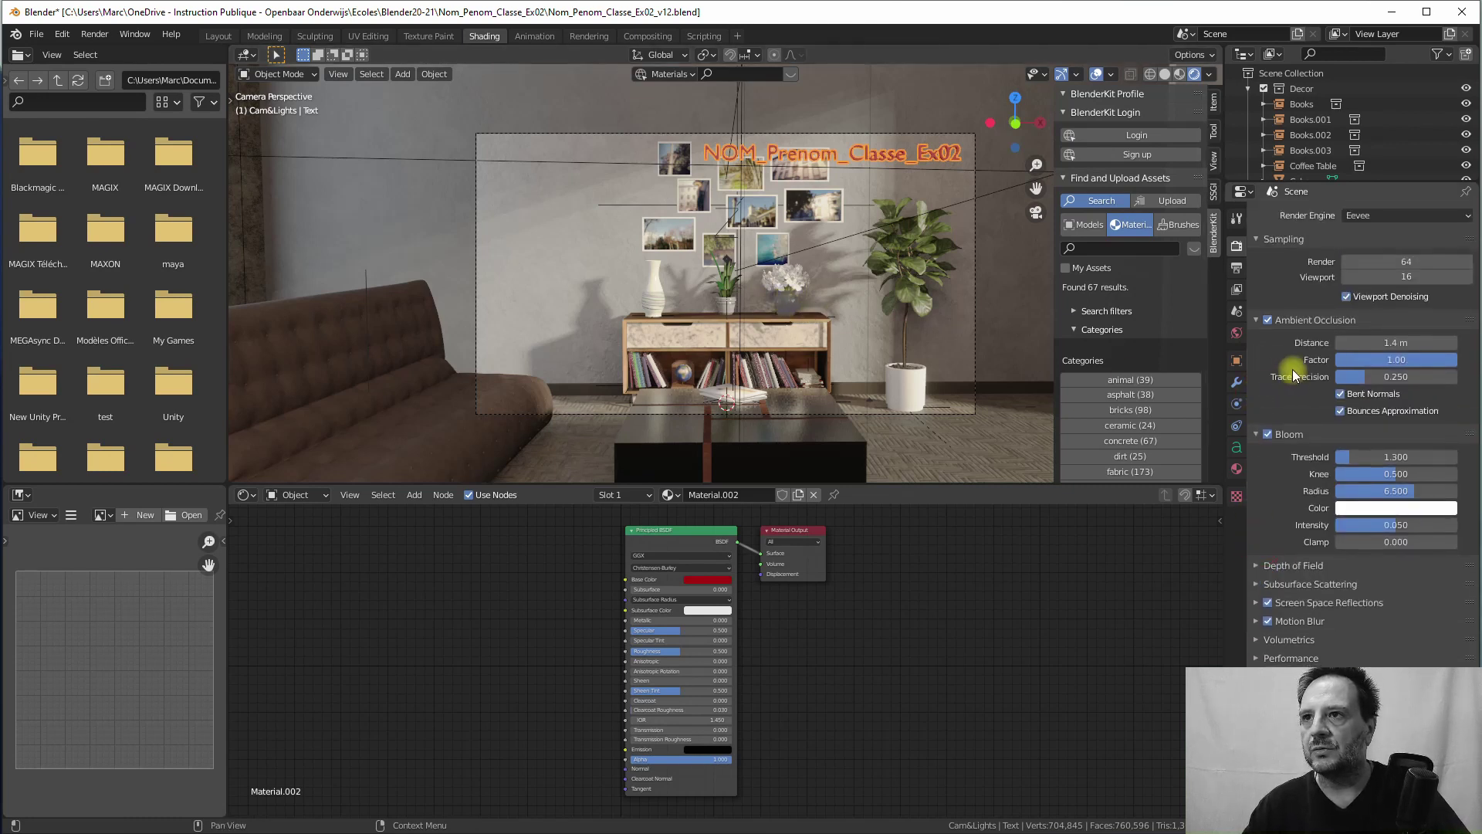
{"action": "left_click", "coordinate": [1258, 320]}
{"action": "left_click", "coordinate": [1255, 338]}
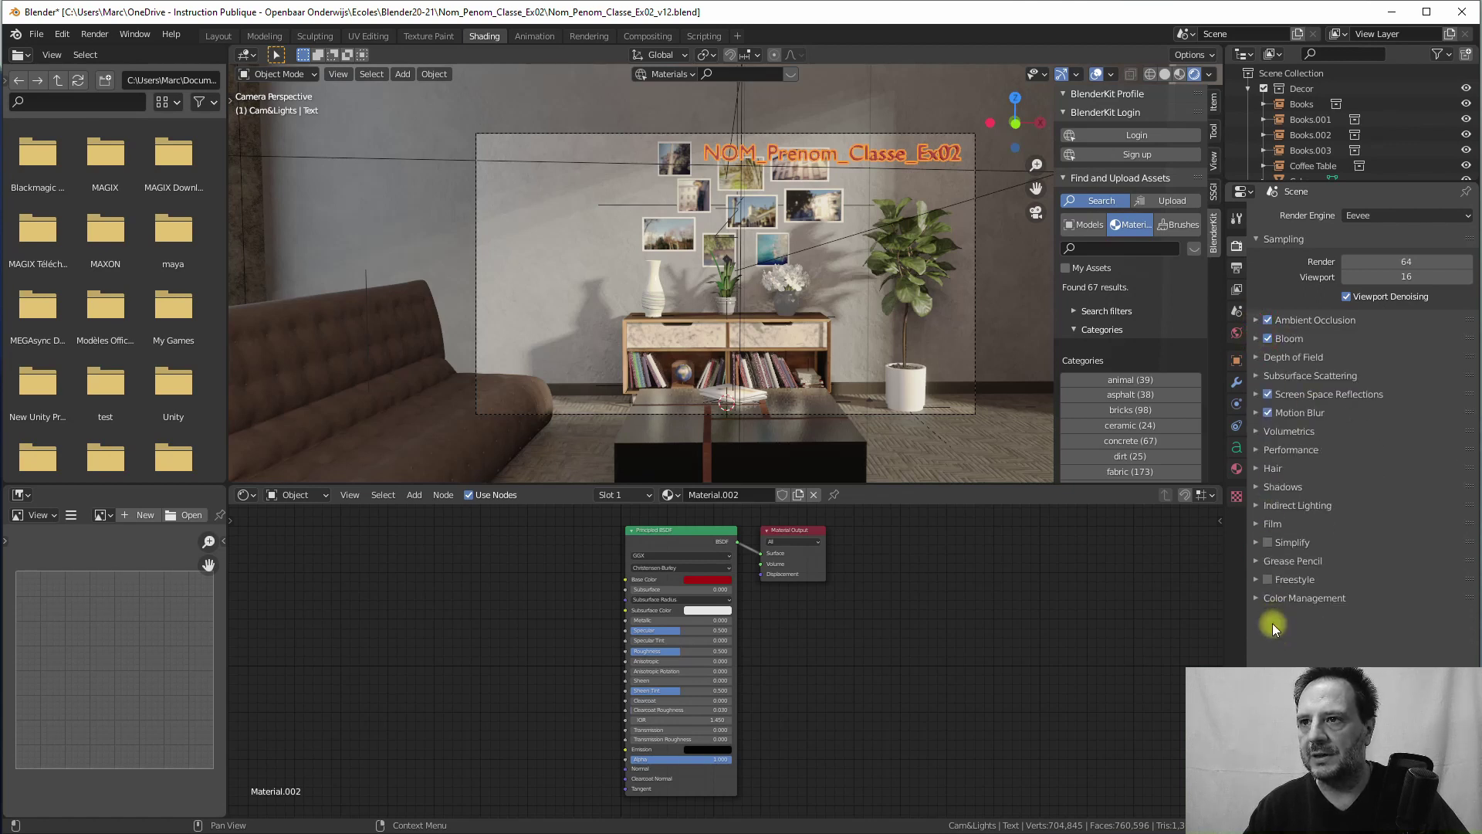
{"action": "left_click", "coordinate": [1252, 601]}
{"action": "left_click", "coordinate": [1252, 599]}
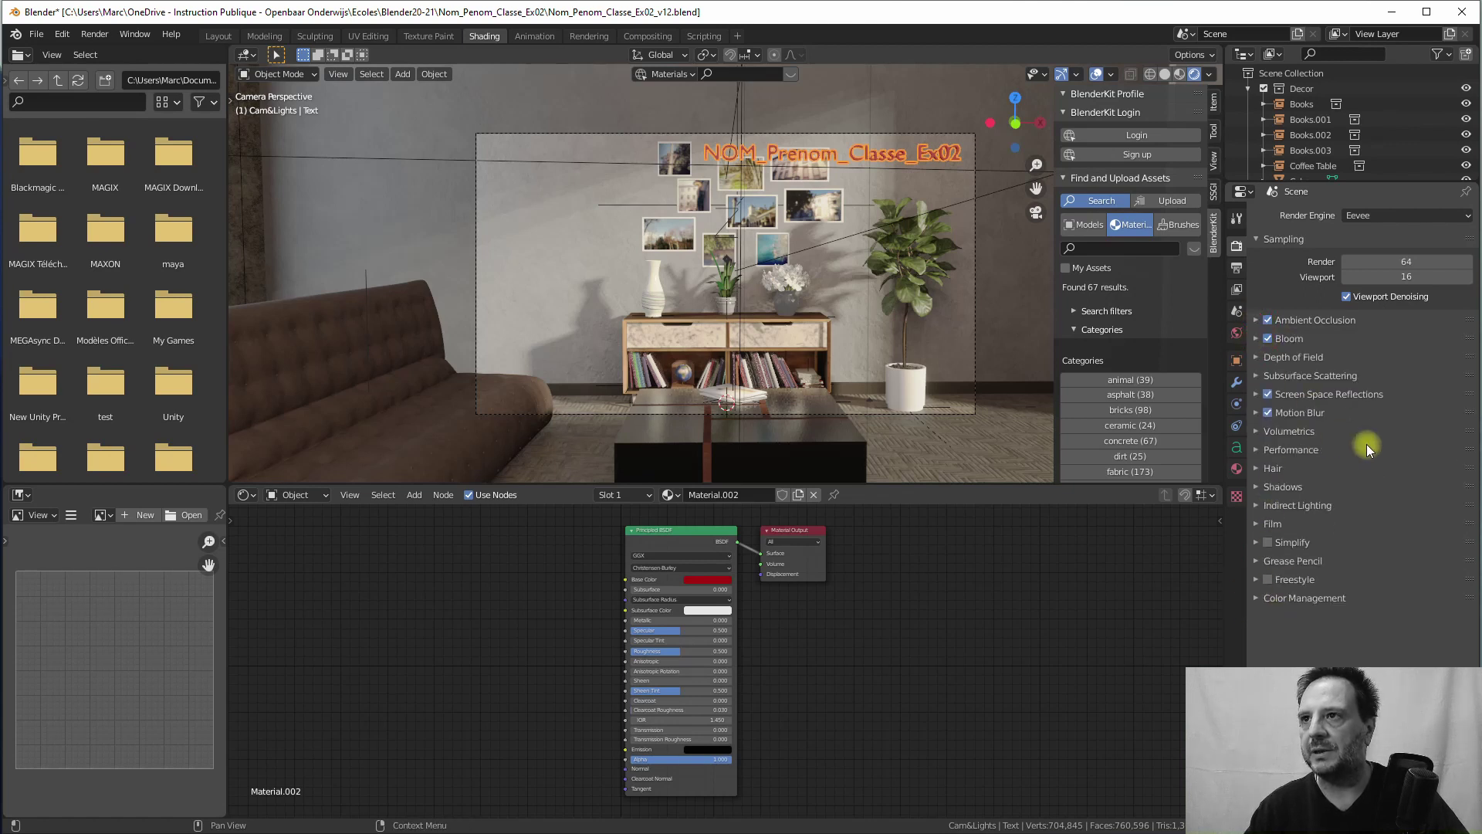
Step: Set the Eevee render samples to 128
{"action": "left_click", "coordinate": [1404, 262]}
{"action": "type", "text": "128"}
{"action": "key", "text": "Return"}
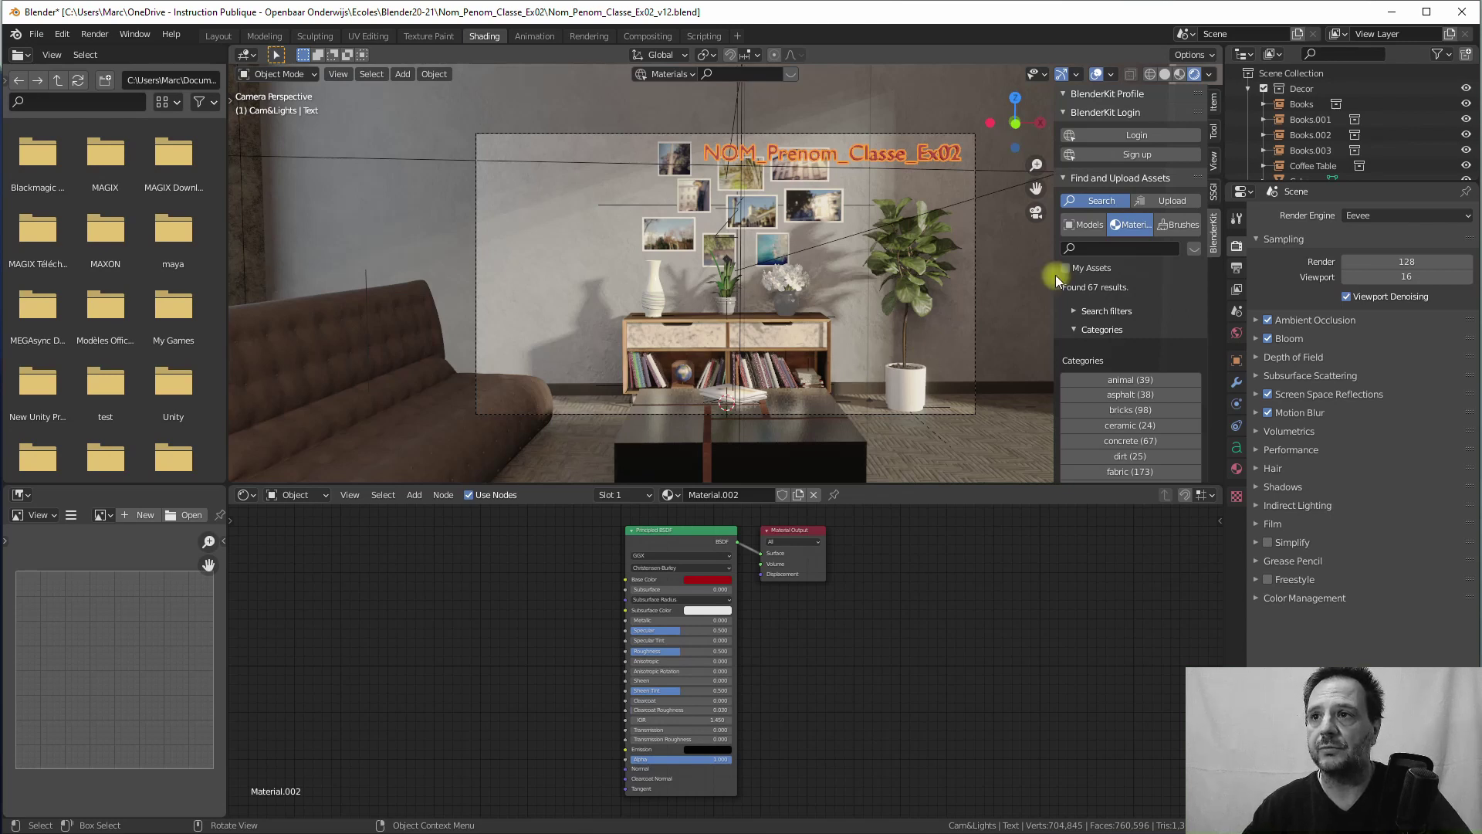
Step: Set the output frame rate of the scene to 25 fps
{"action": "left_click", "coordinate": [1236, 267]}
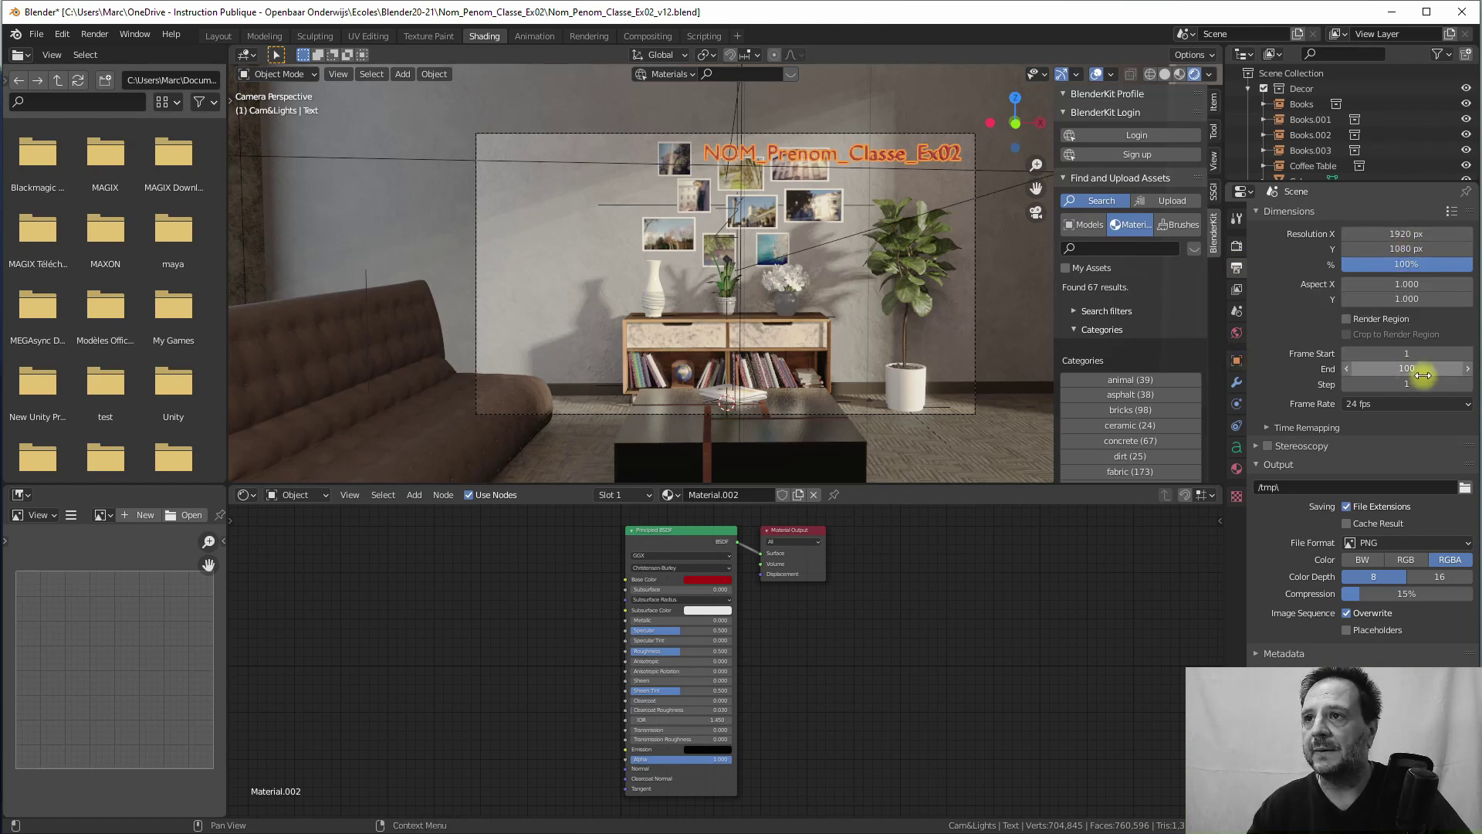
{"action": "left_click", "coordinate": [1369, 405]}
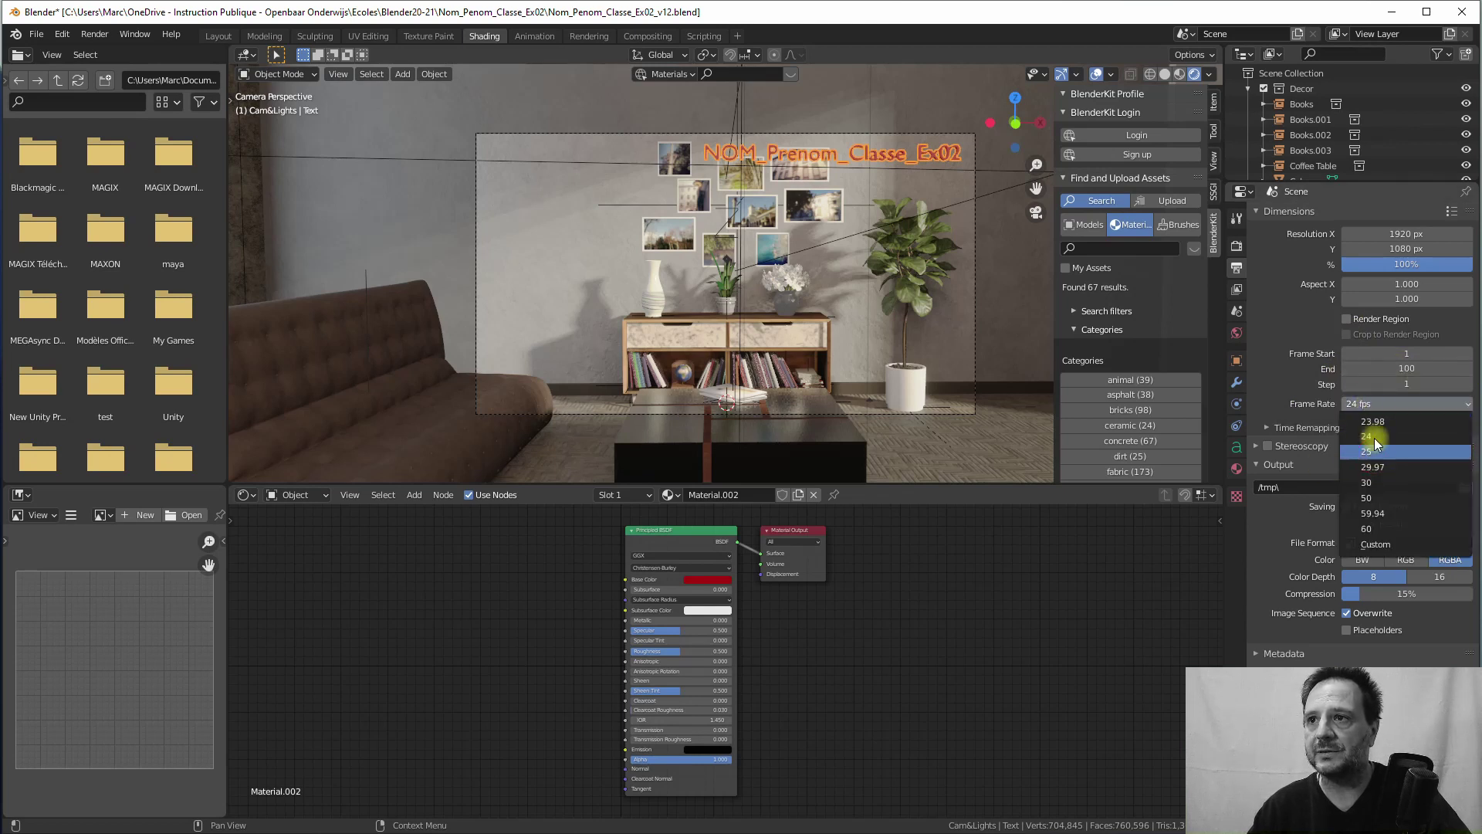
{"action": "left_click", "coordinate": [1373, 451]}
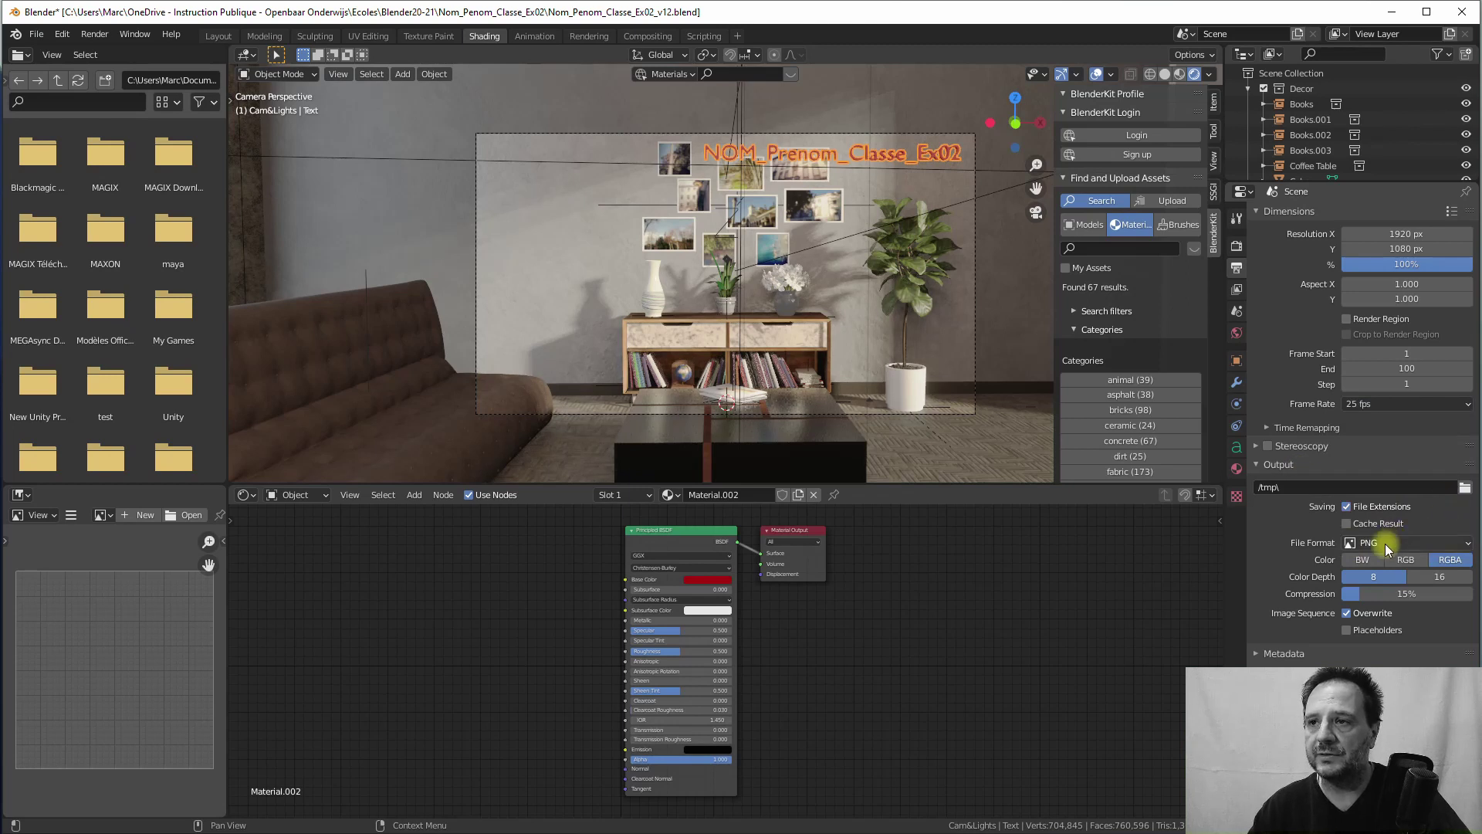
Step: Set the output file format to FFmpeg video and its encoding container to Quicktime
{"action": "left_click", "coordinate": [1385, 543]}
{"action": "left_click", "coordinate": [1373, 599]}
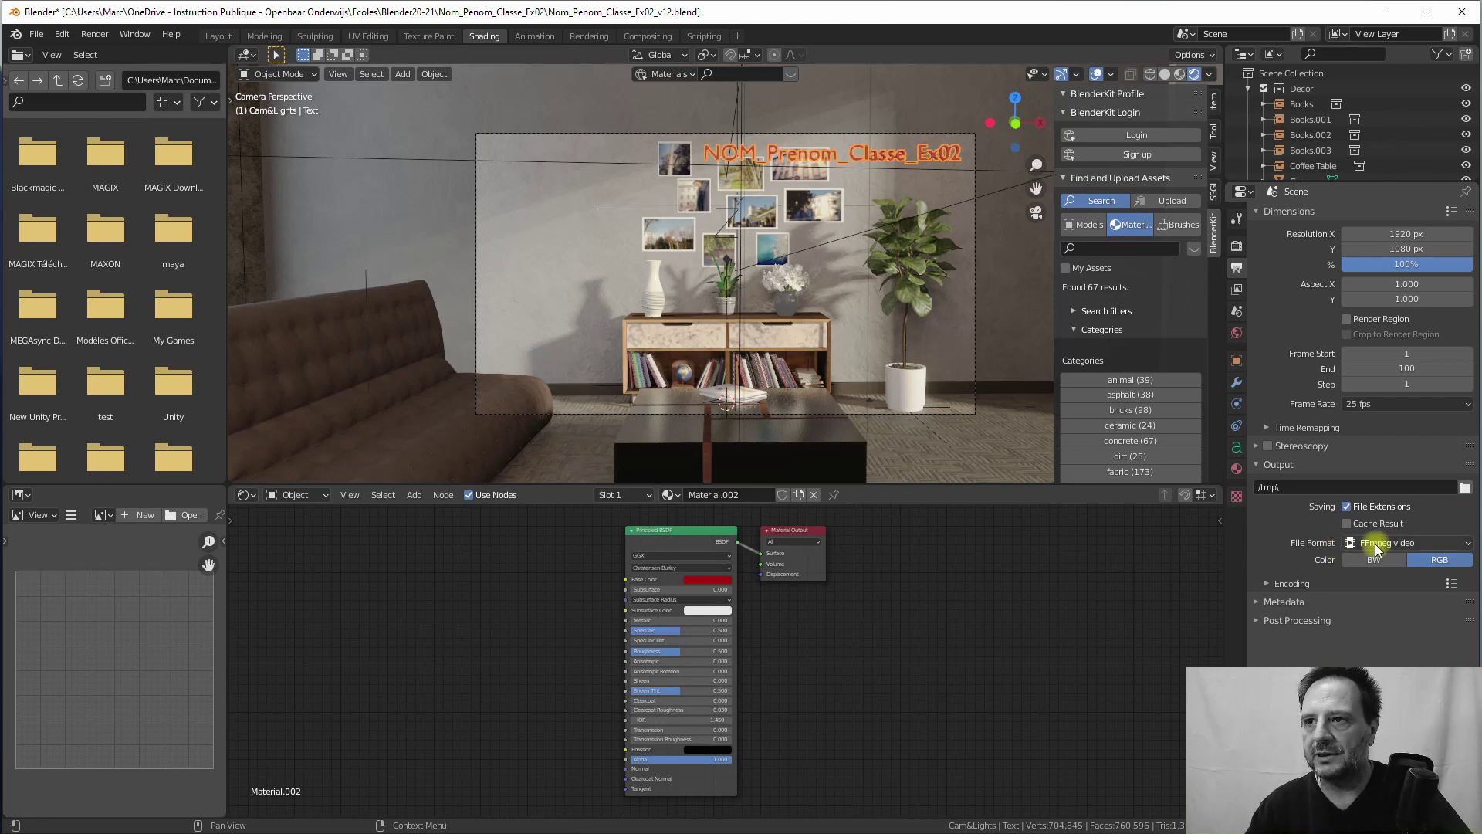
{"action": "left_click", "coordinate": [1263, 583]}
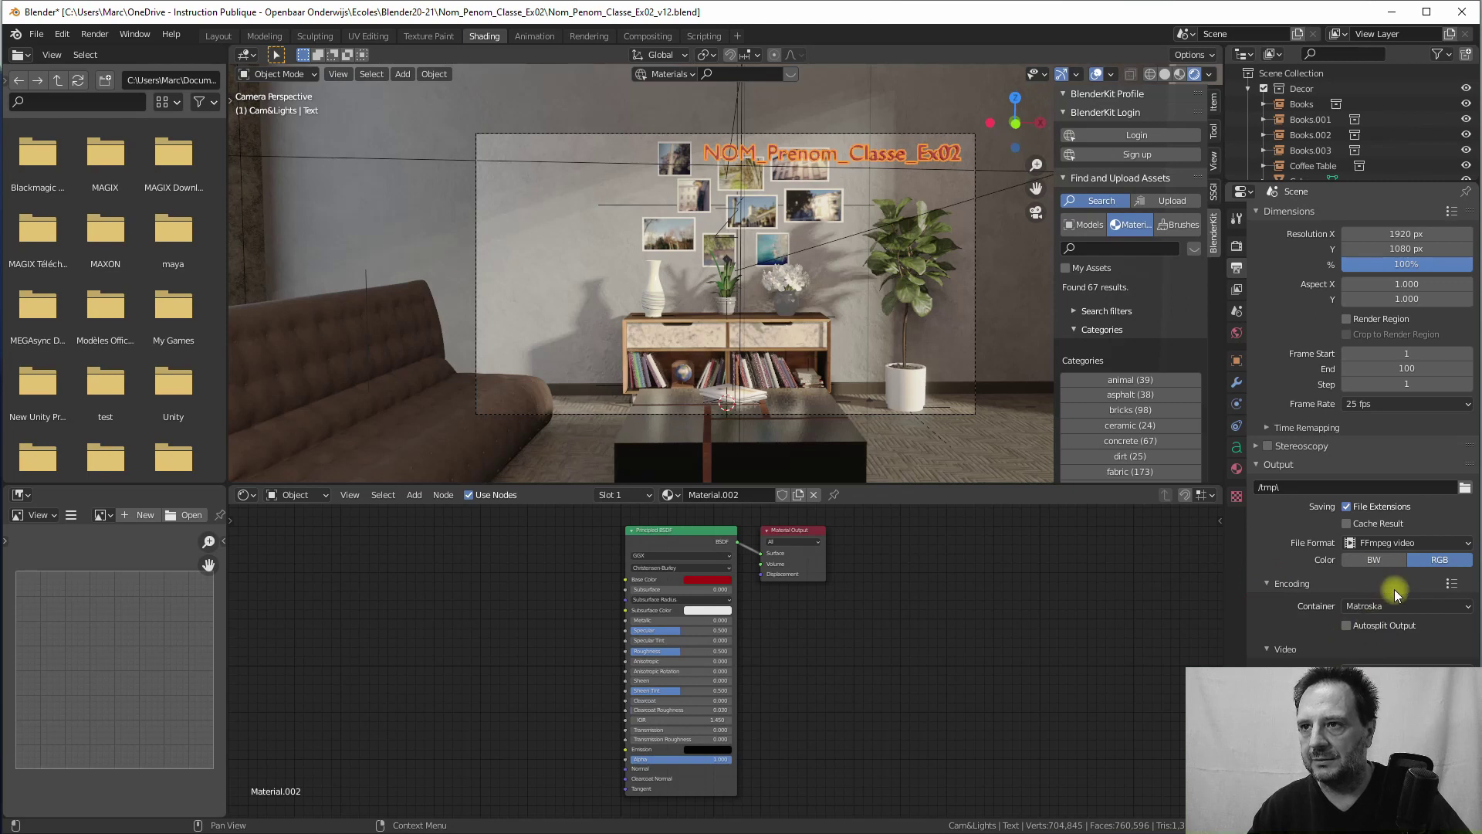
{"action": "left_click", "coordinate": [1364, 605]}
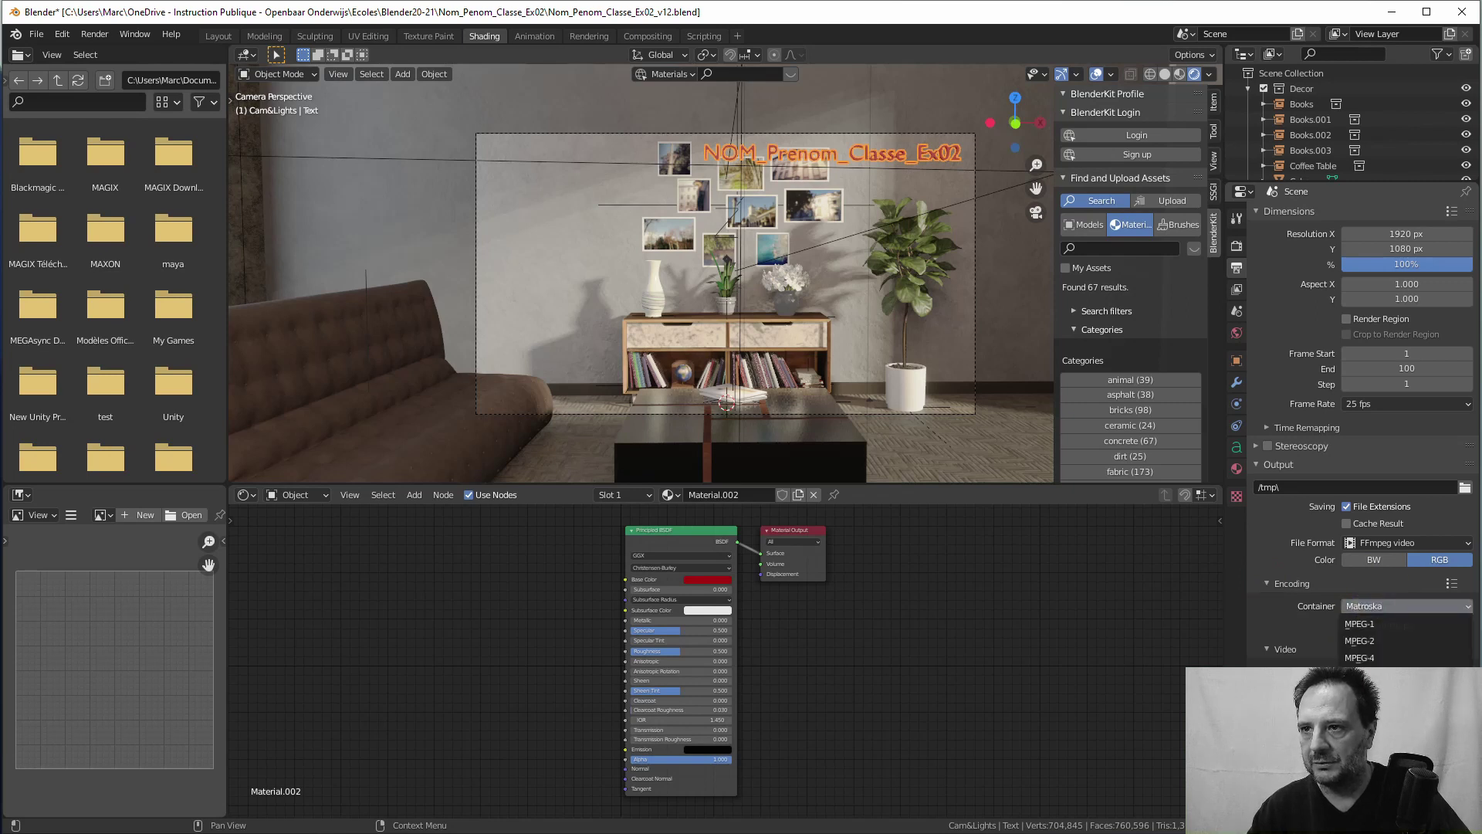
{"action": "left_click", "coordinate": [1366, 692]}
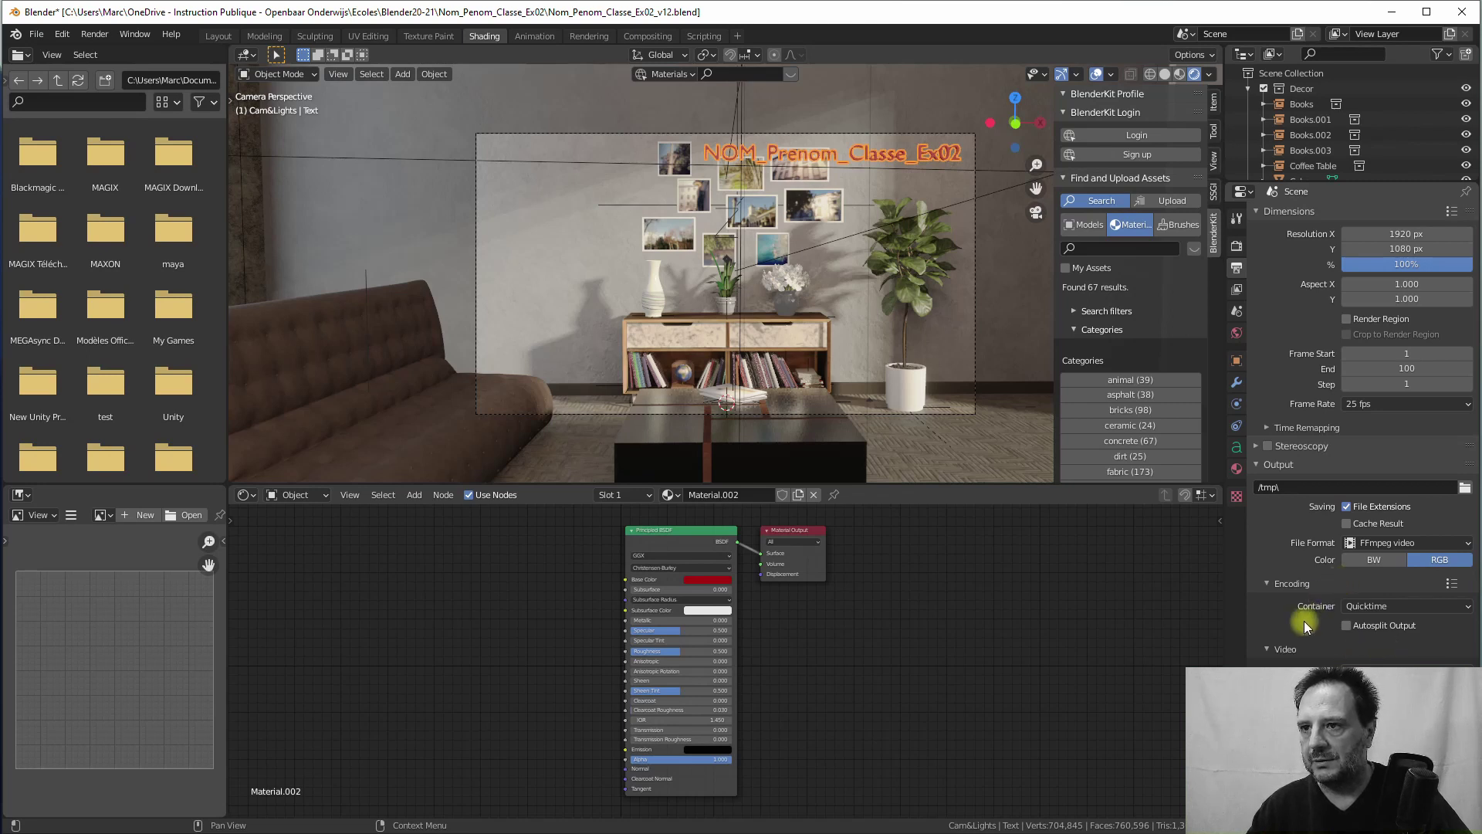
Step: Set the render output path to NOM_Prenom_Classe_EX02_V02.mov in the Rendu folder of Nom_Penom_Classe_Ex02
{"action": "left_click", "coordinate": [1463, 488]}
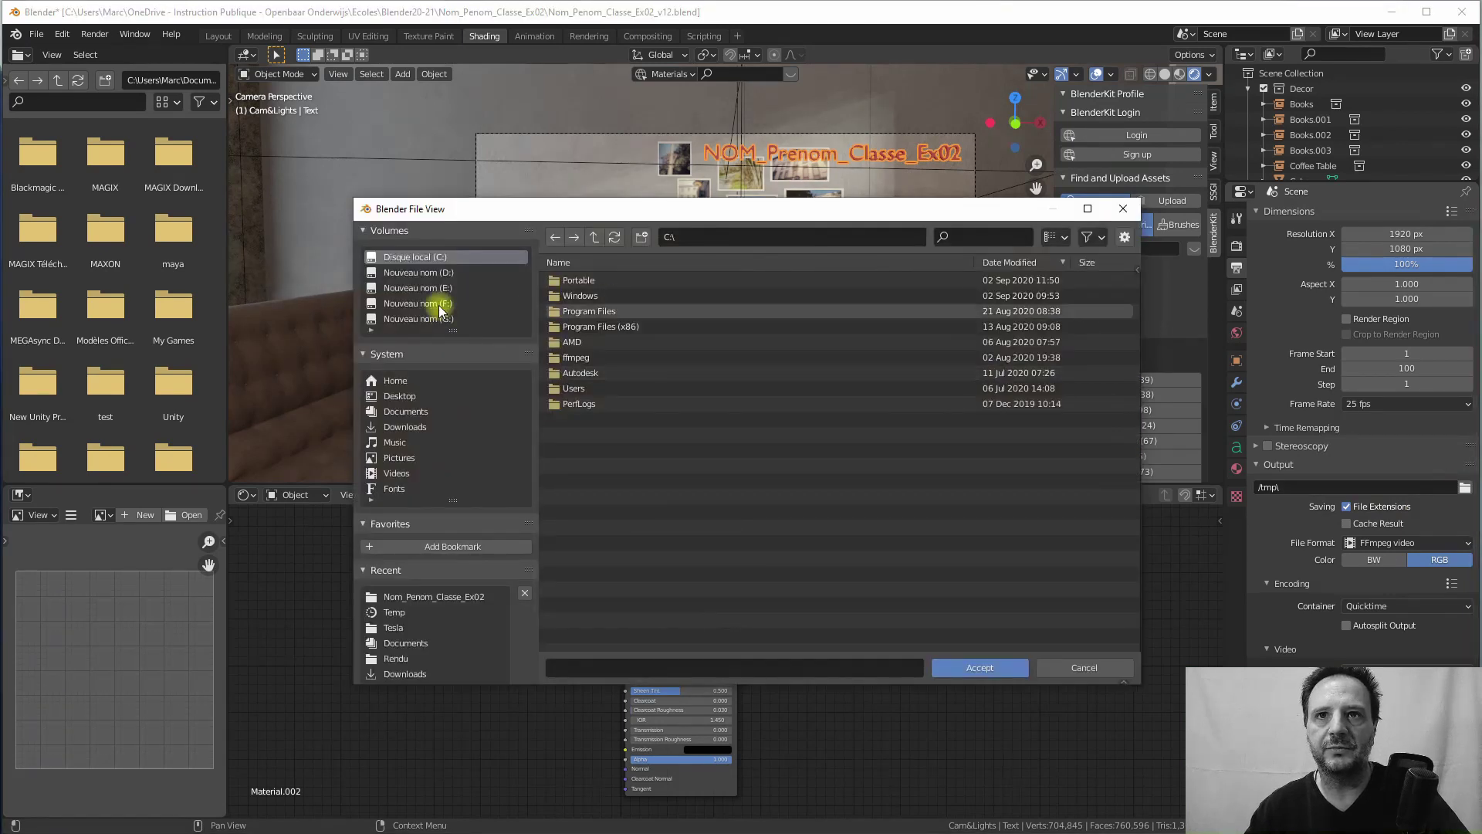
{"action": "left_click", "coordinate": [429, 594]}
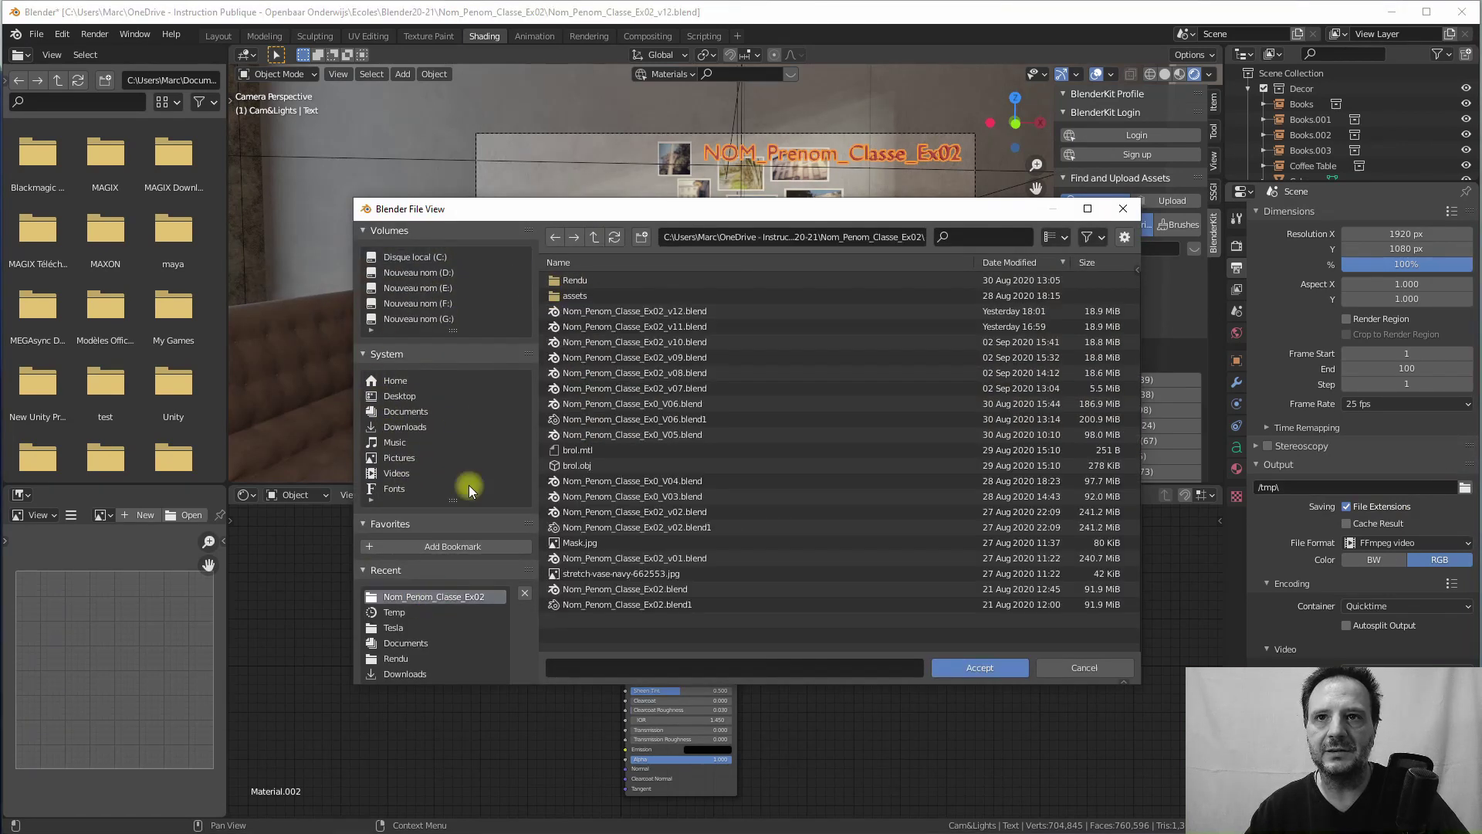
{"action": "left_click", "coordinate": [572, 274]}
{"action": "left_click", "coordinate": [591, 281]}
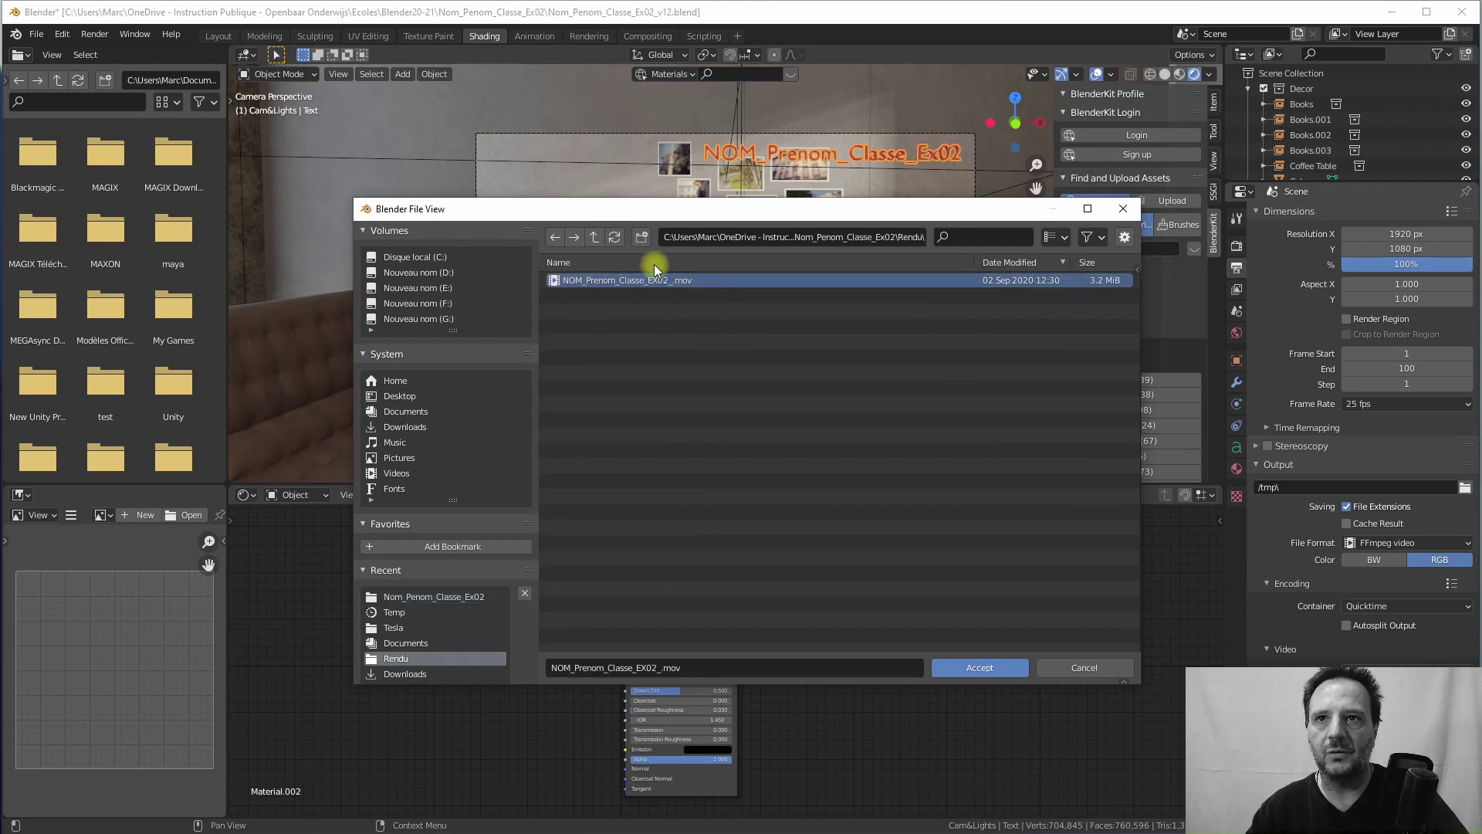
{"action": "left_click", "coordinate": [655, 667]}
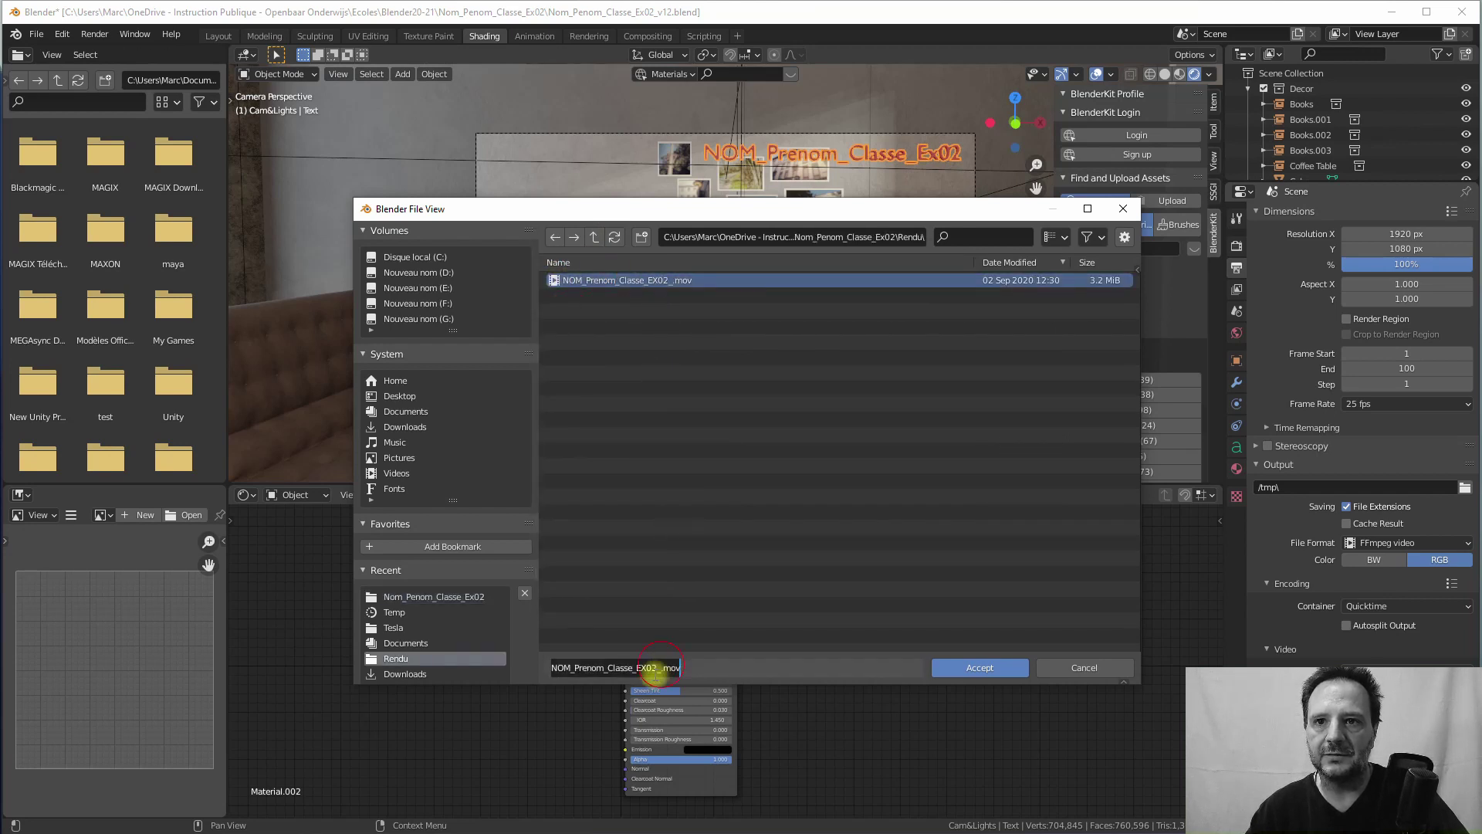
{"action": "key", "text": "Escape"}
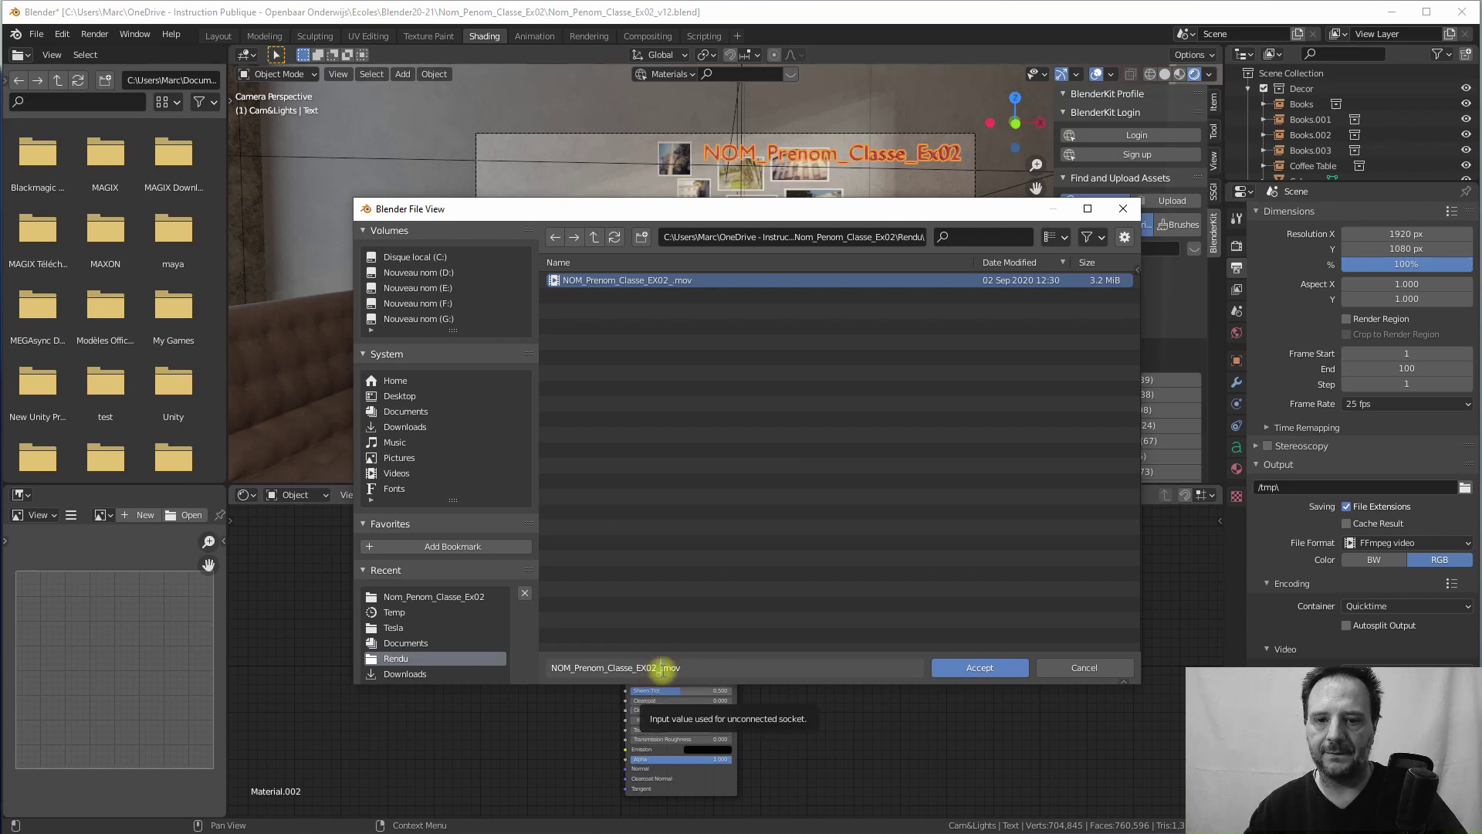
{"action": "left_click", "coordinate": [662, 667]}
{"action": "type", "text": "V02"}
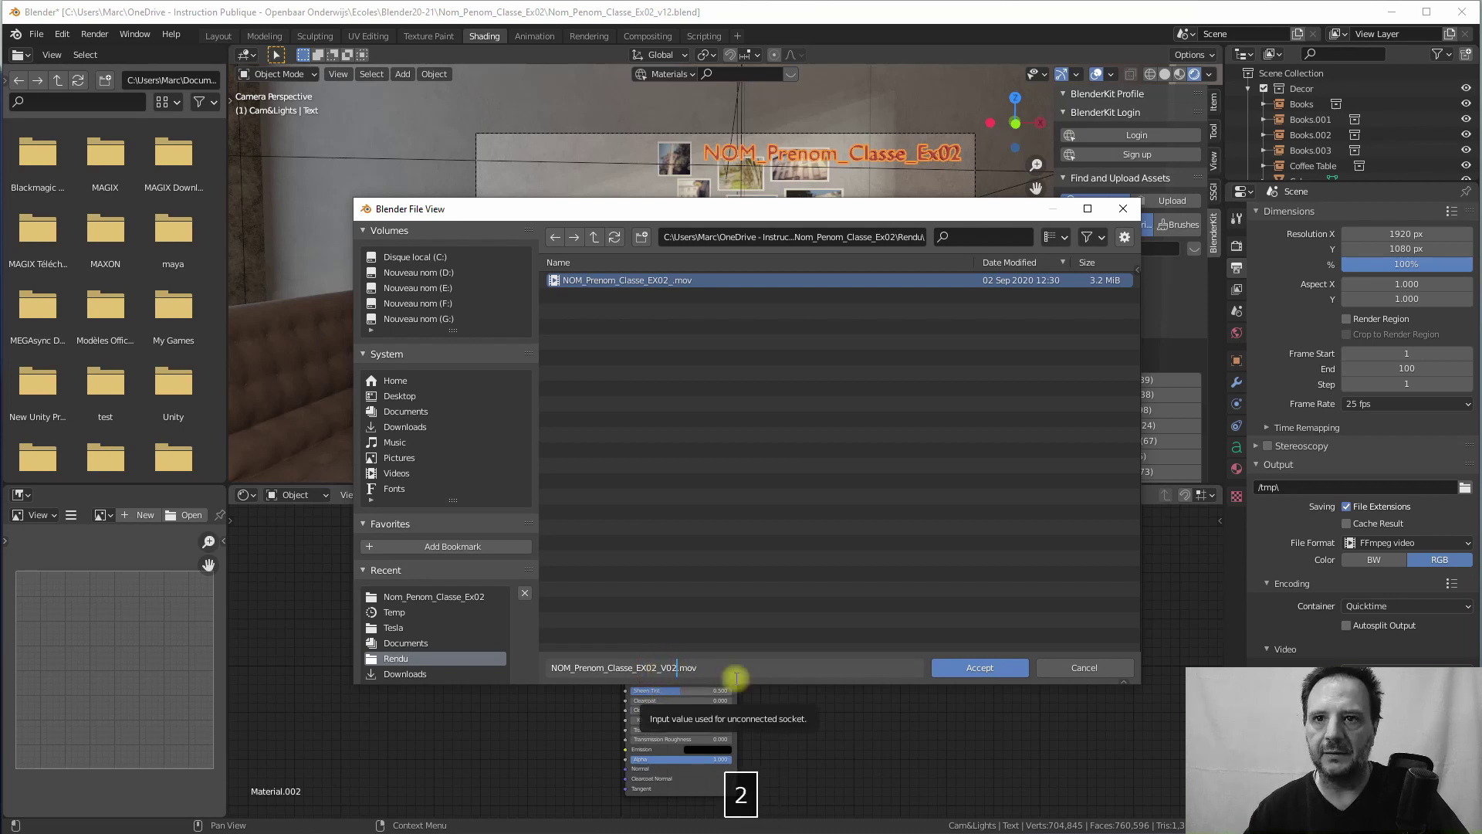
{"action": "left_click", "coordinate": [974, 668]}
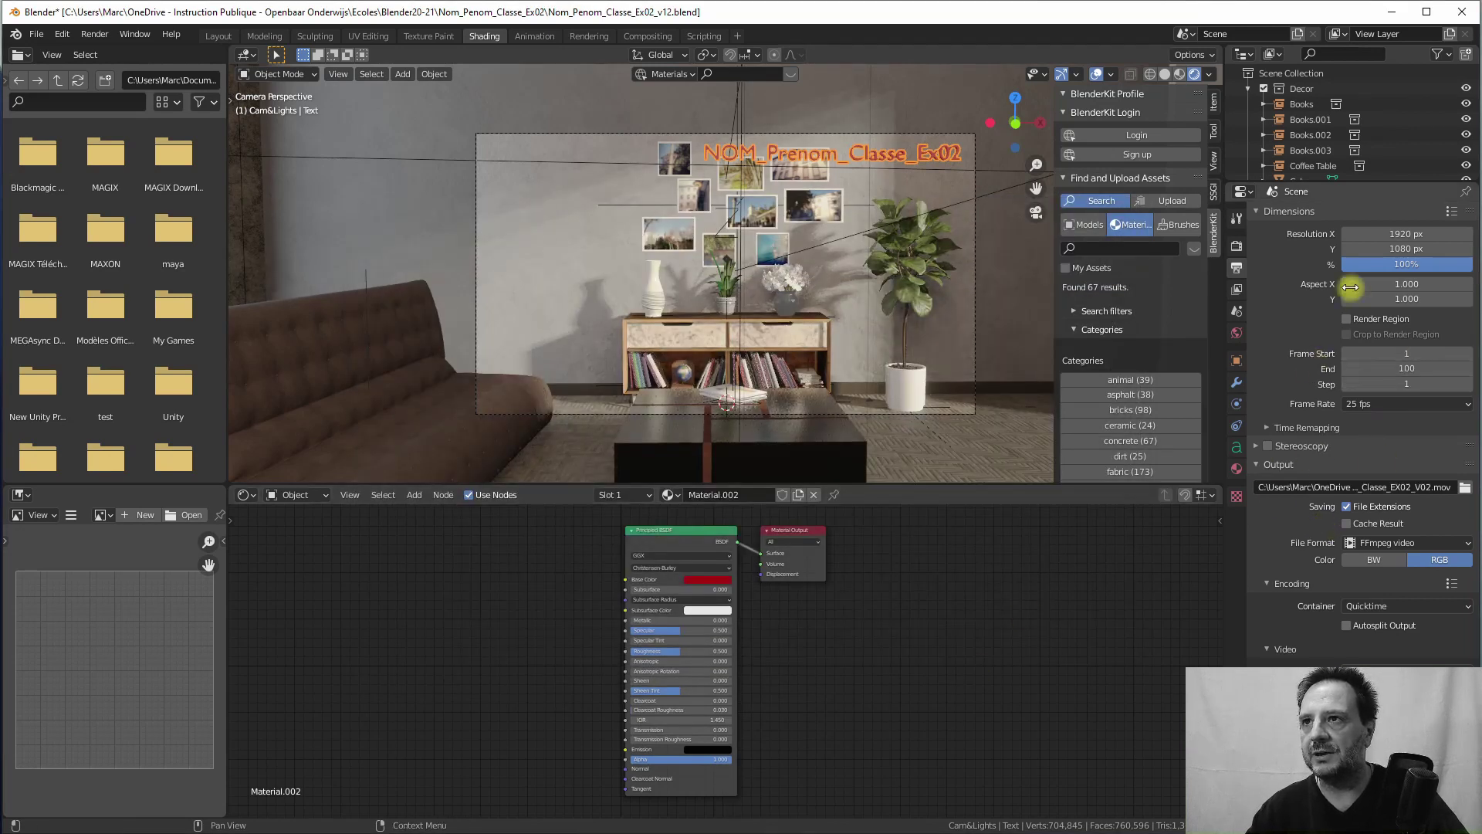
Step: Start rendering the animation, then shrink the render window and move it so the main window's render progress stays visible
{"action": "left_click", "coordinate": [92, 35]}
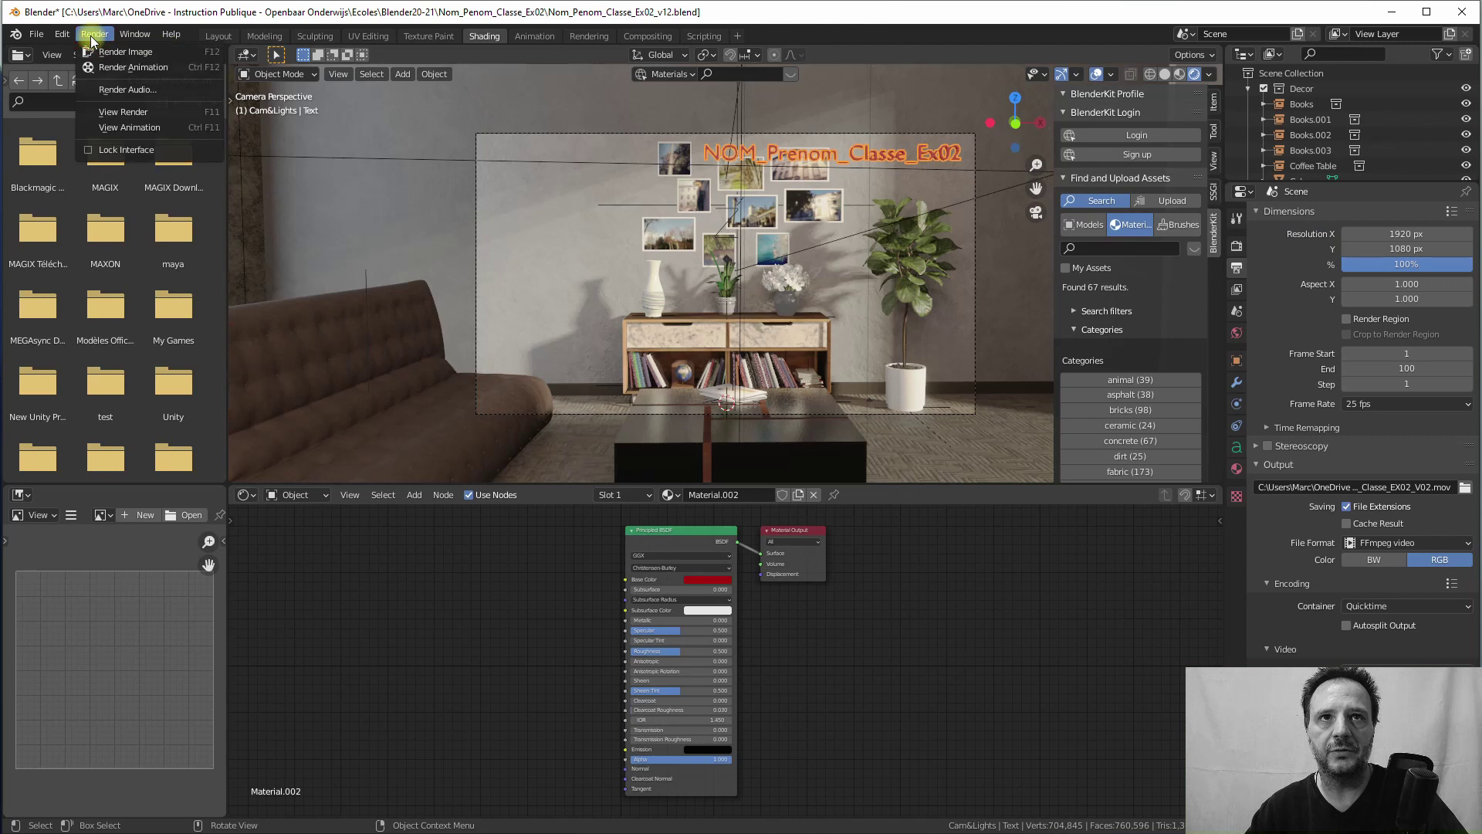
{"action": "left_click", "coordinate": [115, 68]}
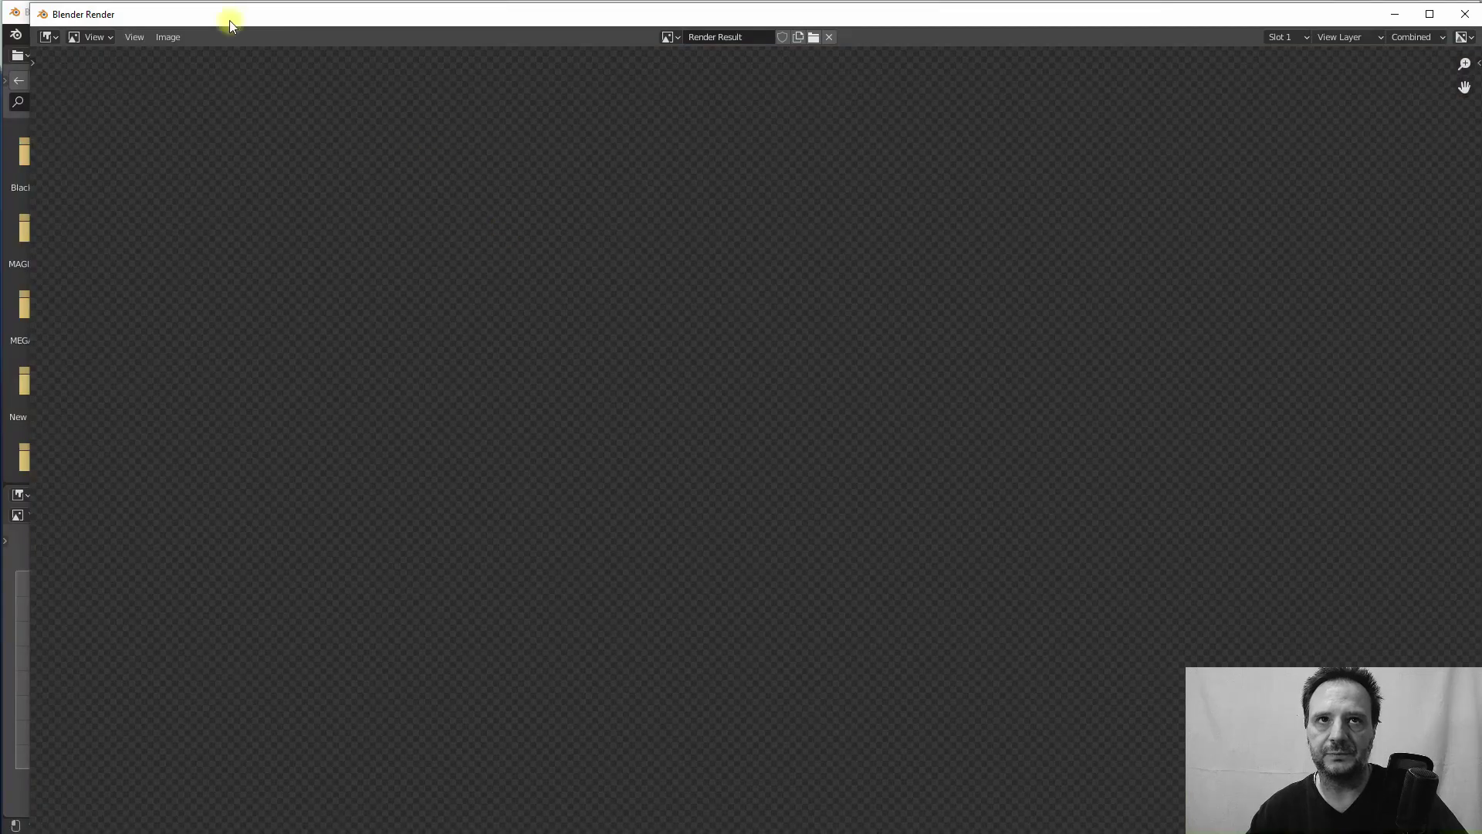
{"action": "left_click_drag", "start_coordinate": [31, 6], "coordinate": [236, 166]}
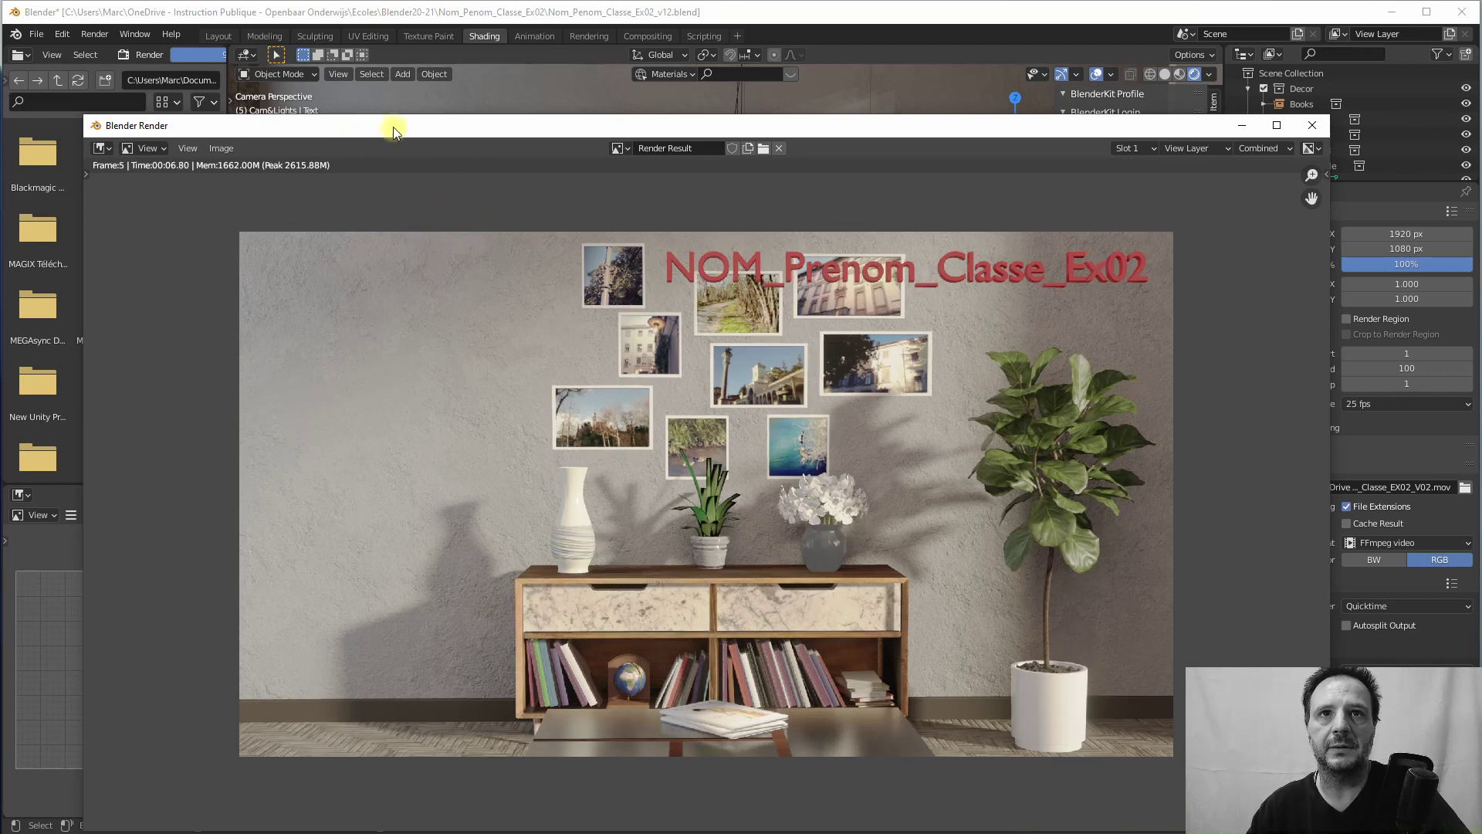
{"action": "left_click_drag", "start_coordinate": [392, 127], "coordinate": [383, 90]}
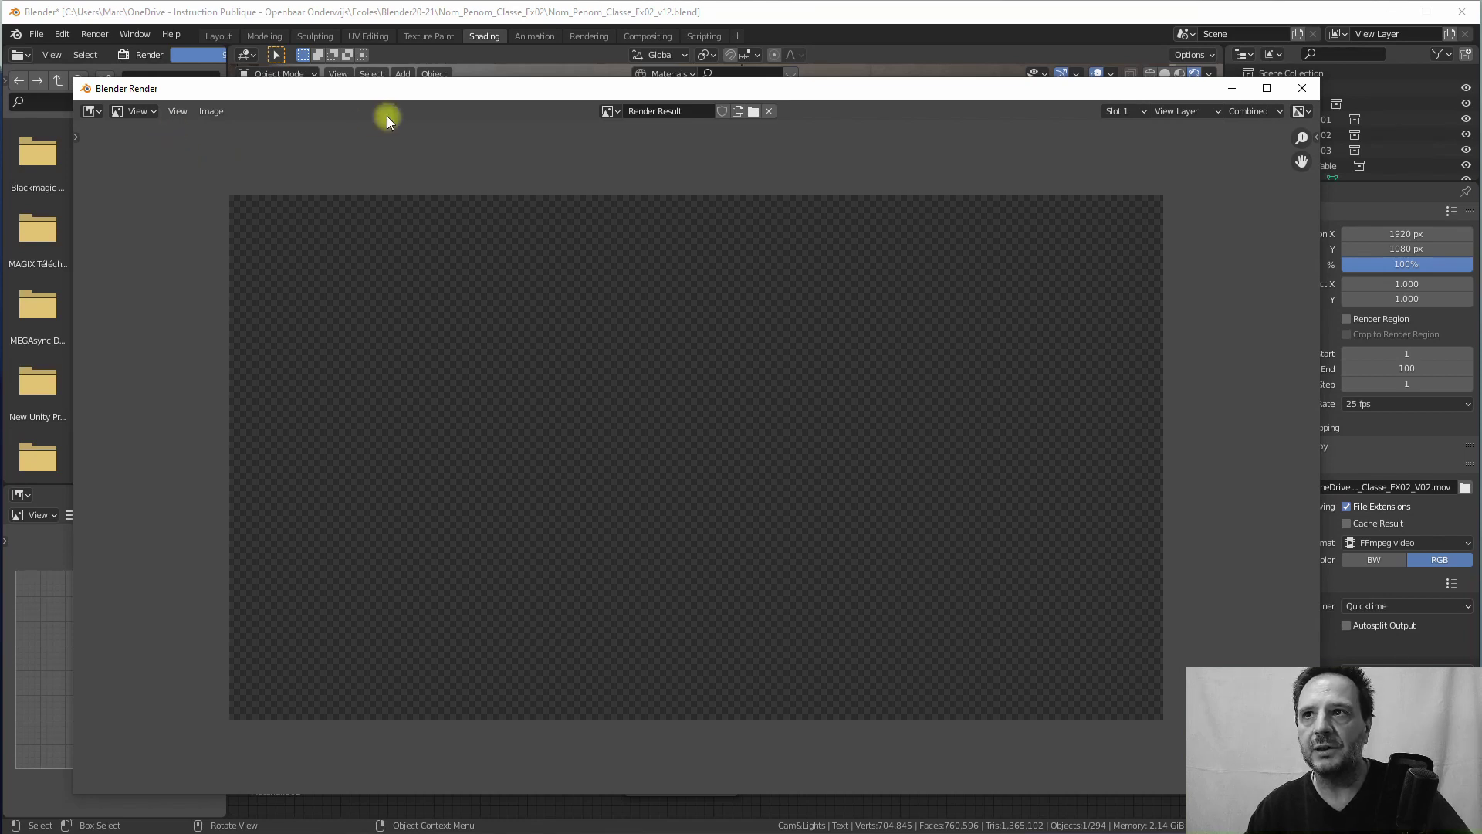
{"action": "left_click_drag", "start_coordinate": [402, 88], "coordinate": [406, 82]}
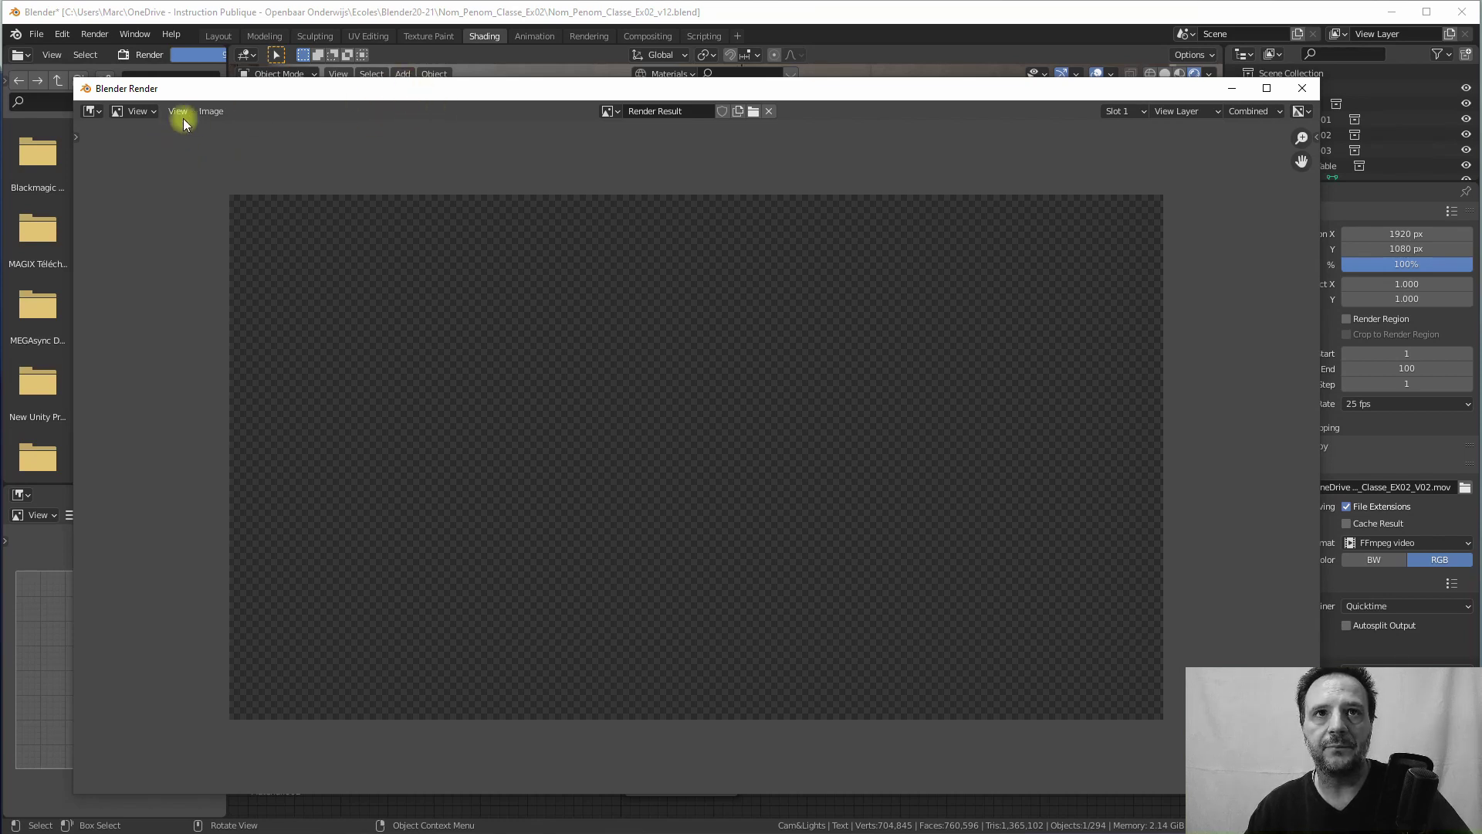